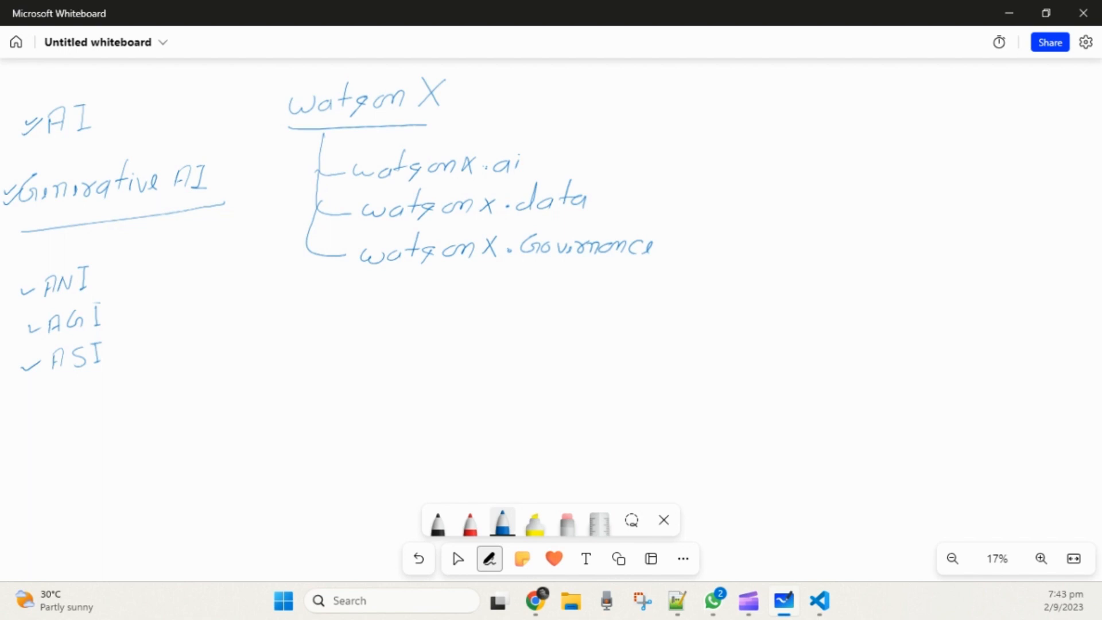
Step: Add blue check marks beside ANI, AGI and ASI and bracket the three terms together on the whiteboard
drag(105, 279, 129, 270)
drag(110, 309, 129, 300)
drag(119, 346, 144, 335)
mouse_move(137, 240)
mouse_down()
mouse_move(161, 259)
mouse_move(164, 359)
mouse_move(130, 365)
mouse_up()
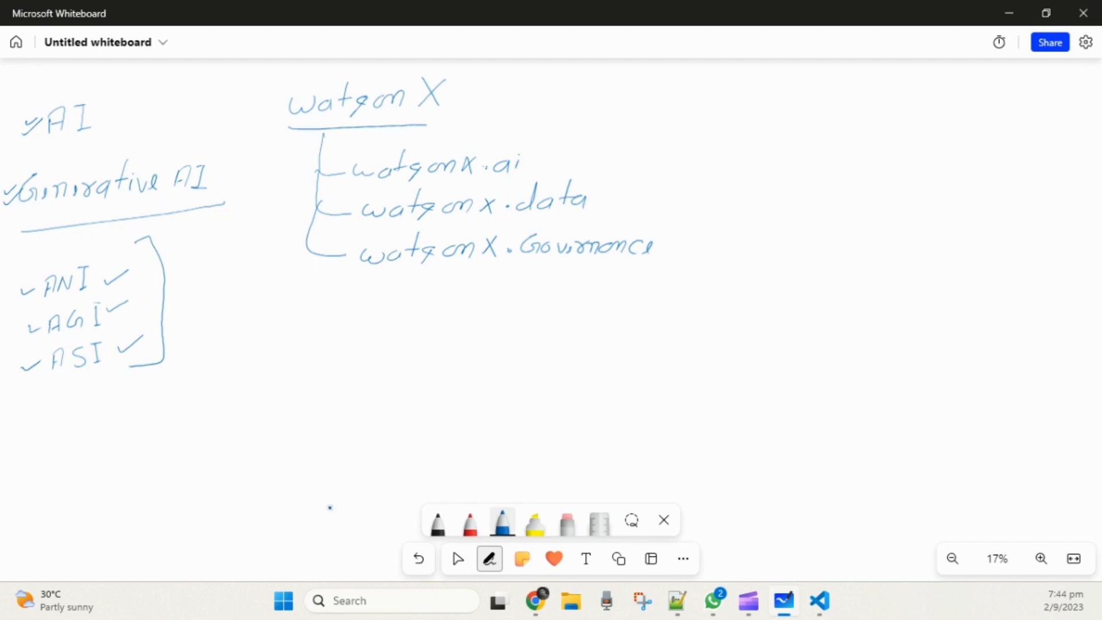
Step: Switch to Chrome, glance at the watsonx.ai product page, and go to the Platform section of the IBM watsonx page
click(537, 601)
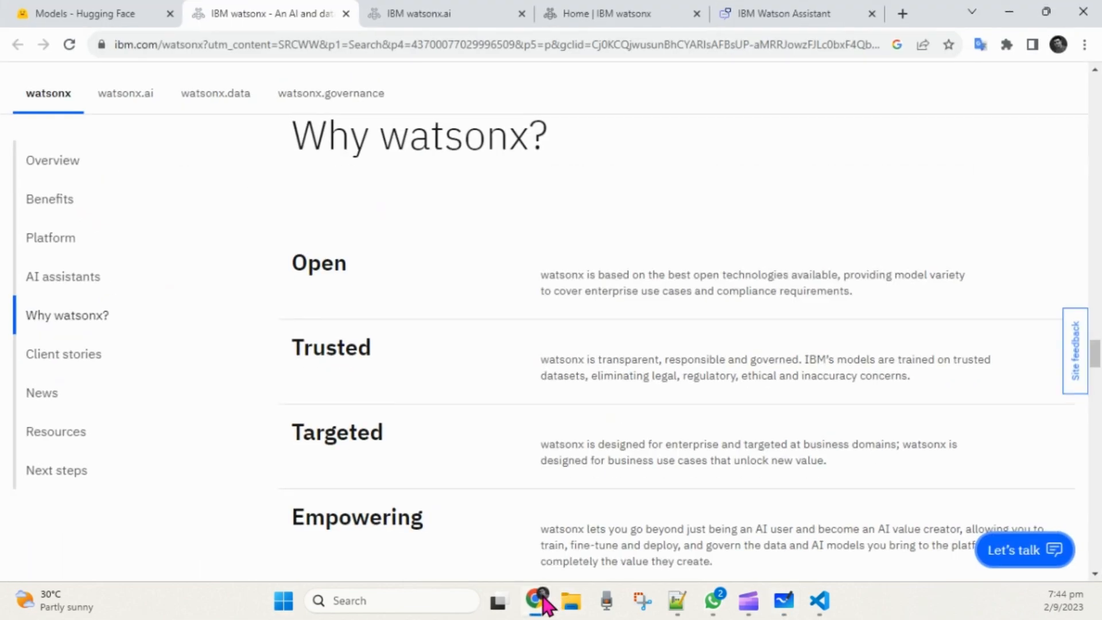
click(418, 17)
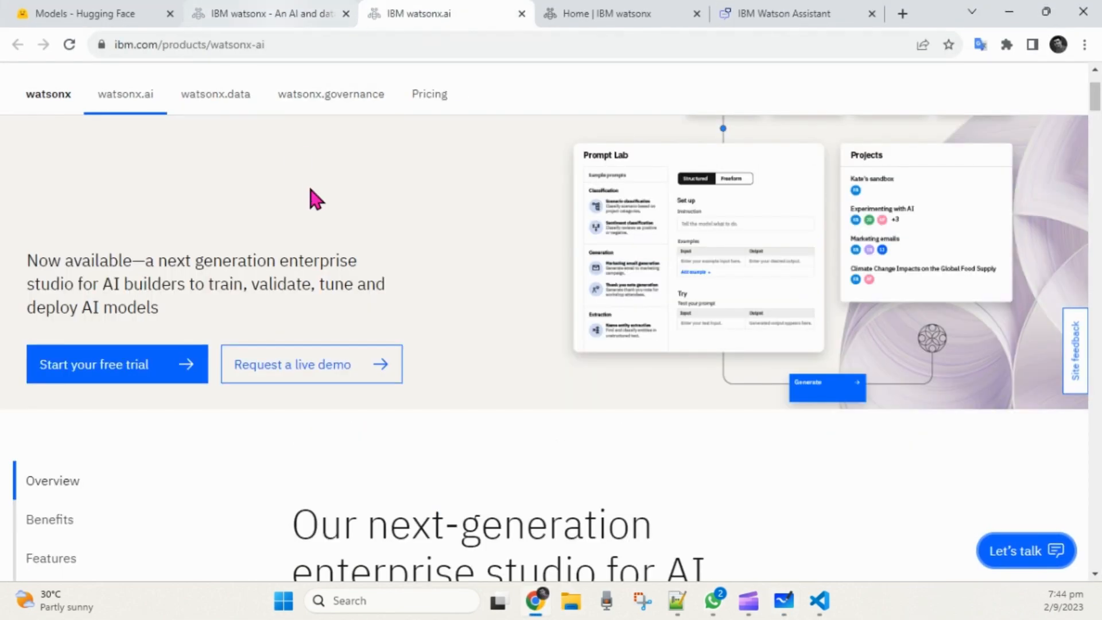
scroll(385, 321, up, 2)
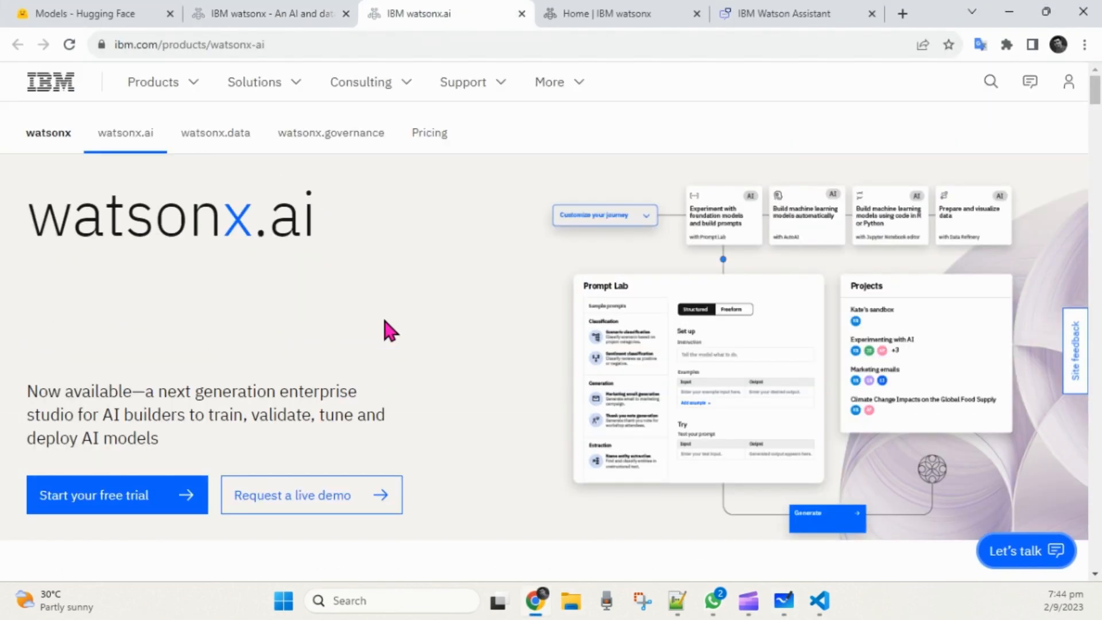
click(271, 17)
scroll(412, 249, up, 10)
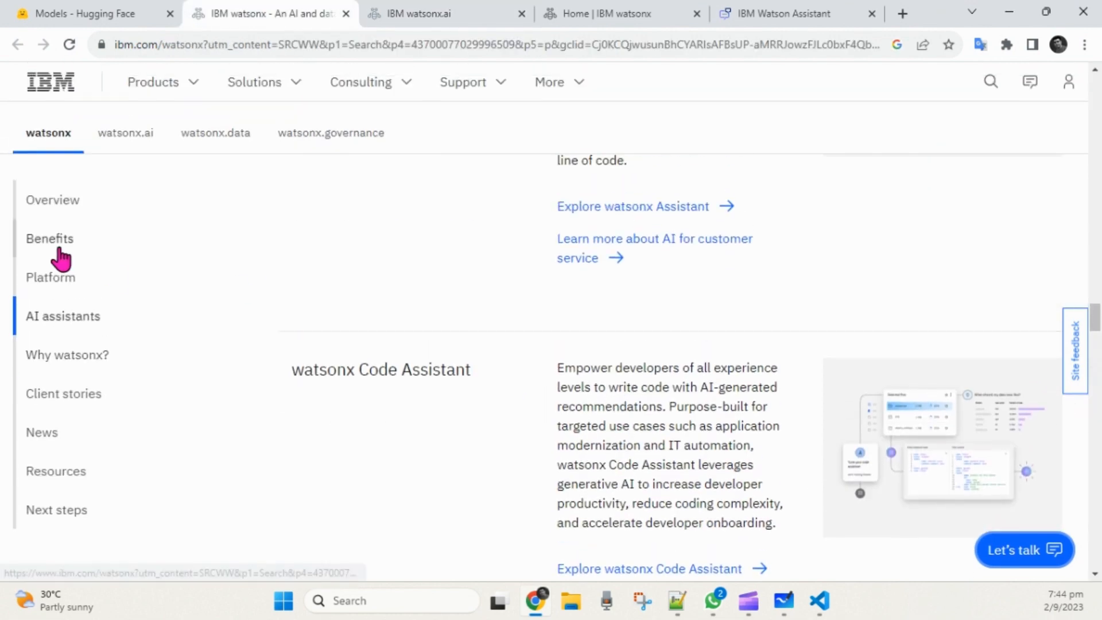
click(53, 279)
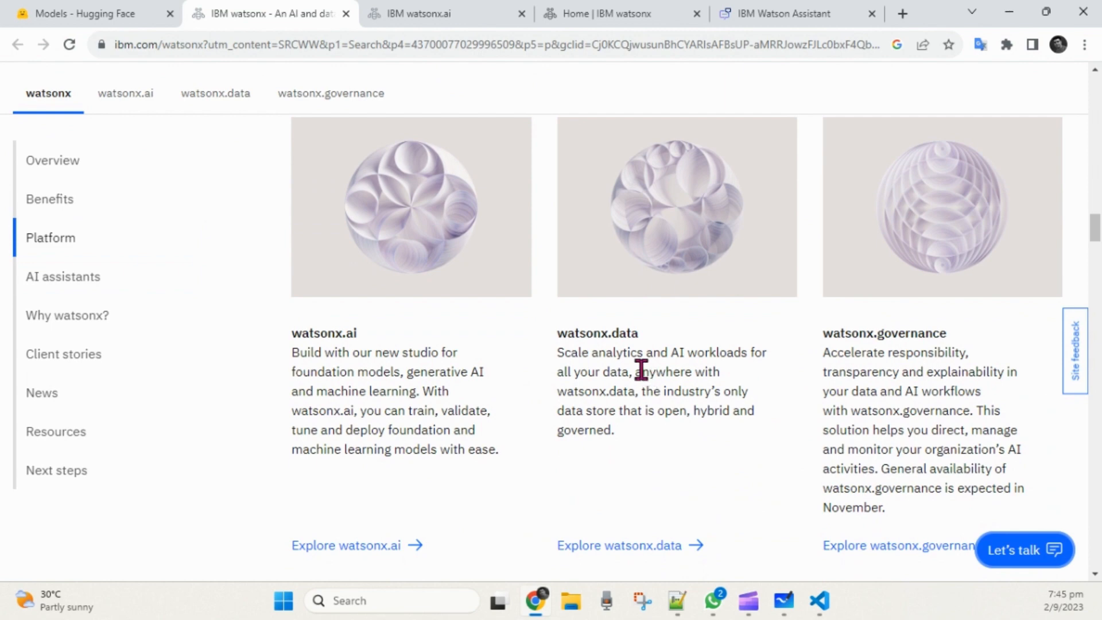
Step: Highlight the data, governance and ai parts of the component names in turn while reviewing the three platform descriptions
double_click(625, 334)
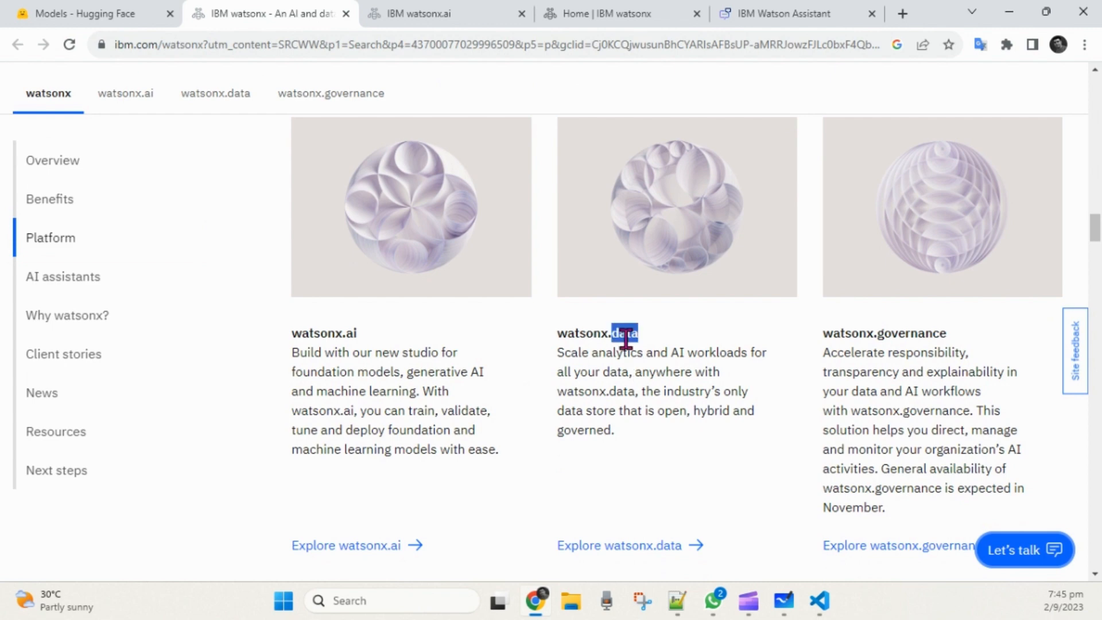
double_click(917, 333)
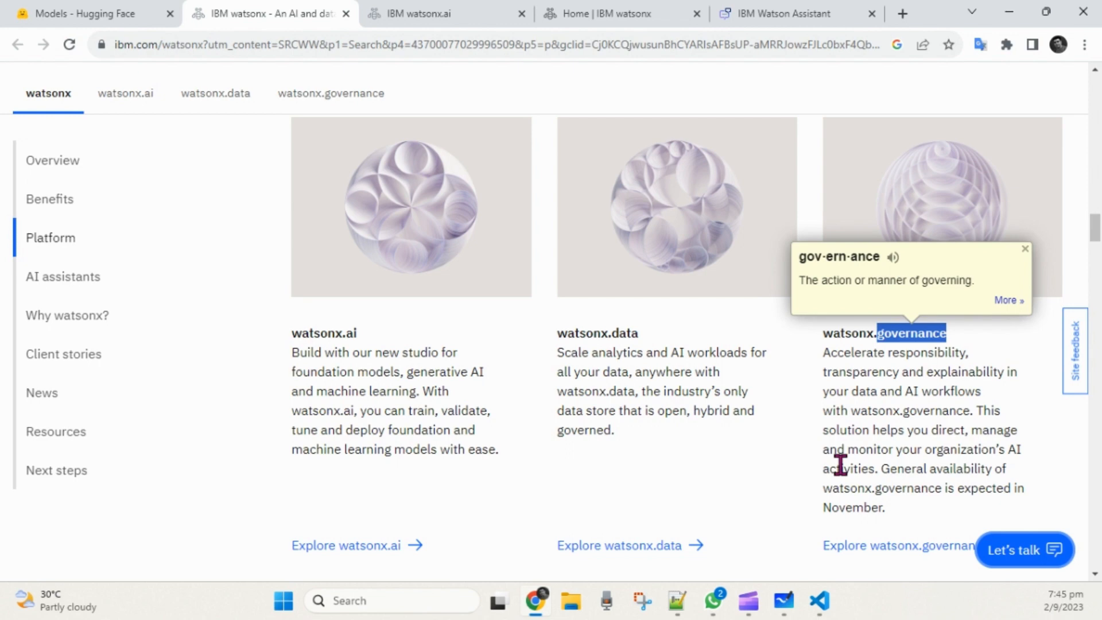
click(551, 460)
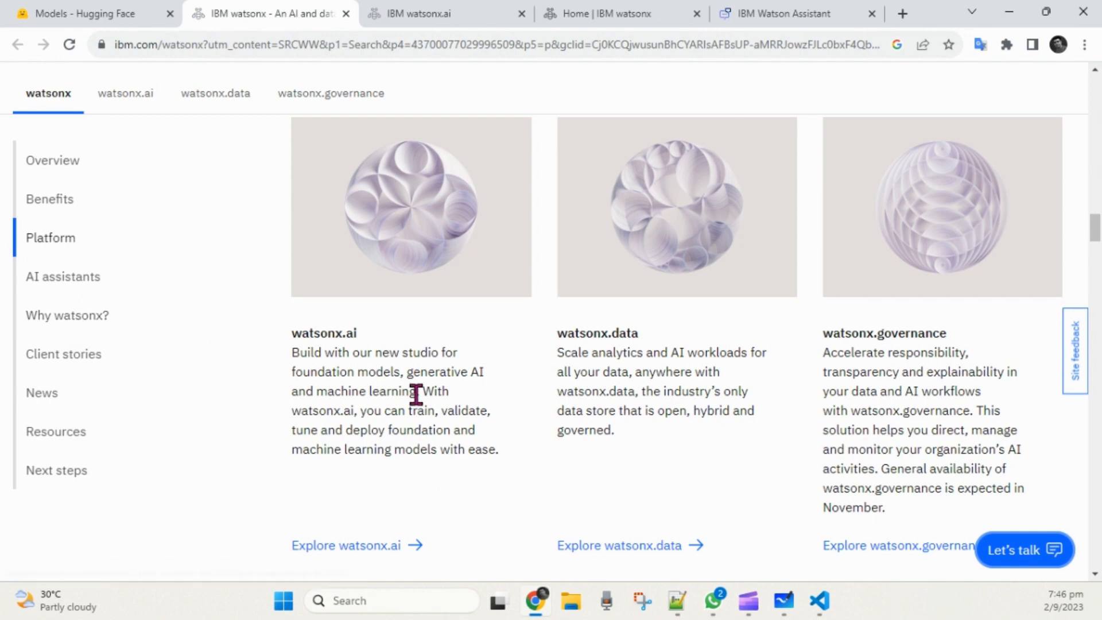
double_click(344, 332)
Step: Go to the "Why watsonx?" section and read through the Open, Trusted, Targeted and Empowering points
click(65, 328)
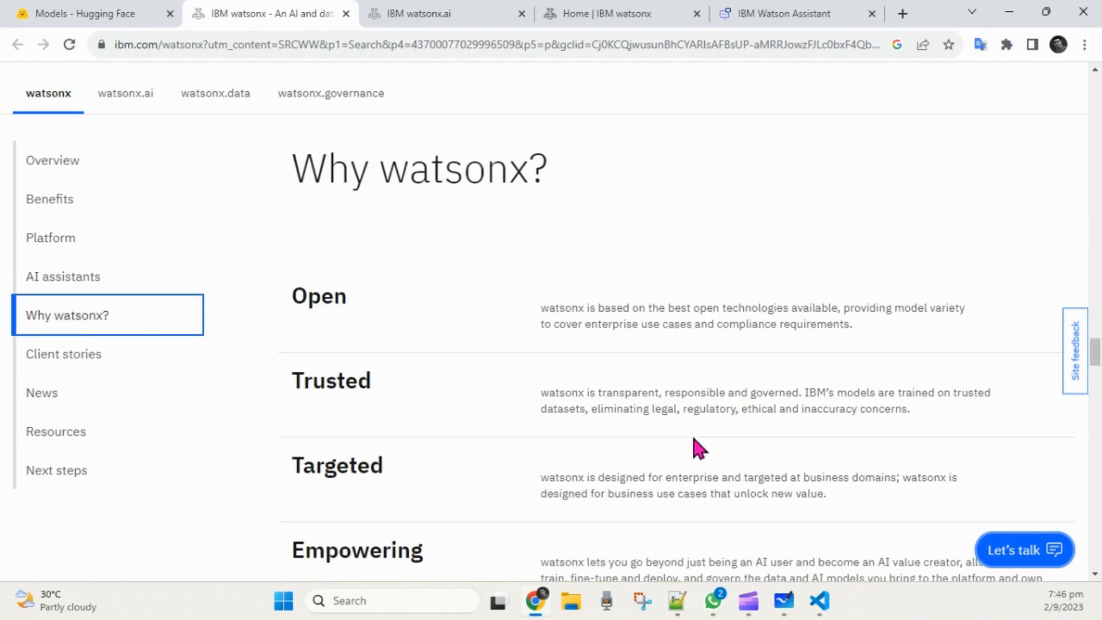
scroll(692, 434, down, 1)
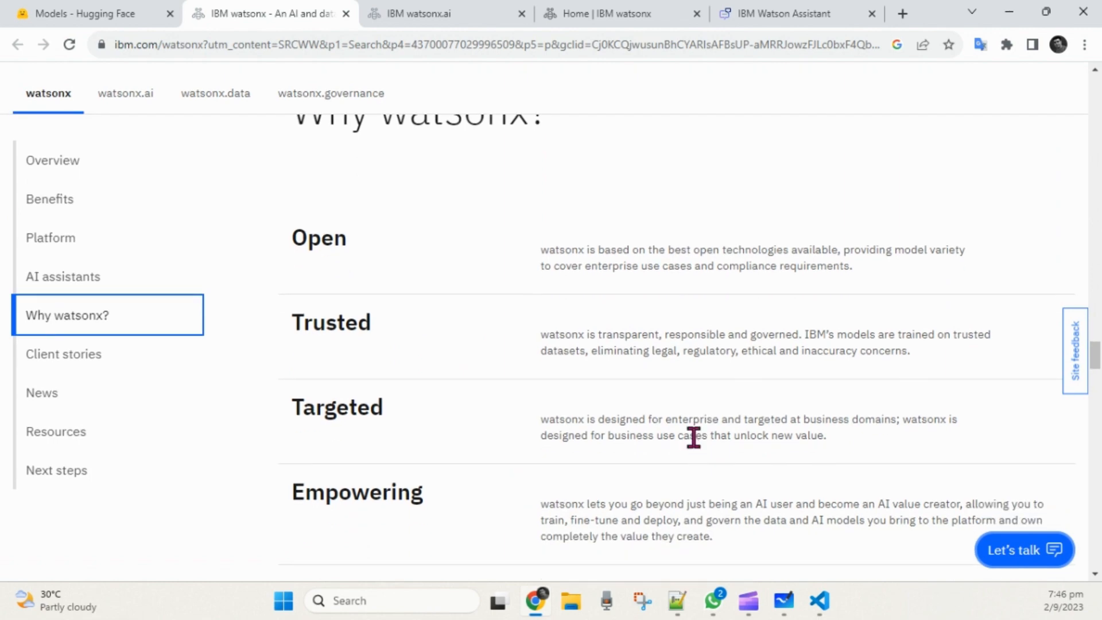
scroll(694, 438, down, 1)
scroll(694, 438, up, 1)
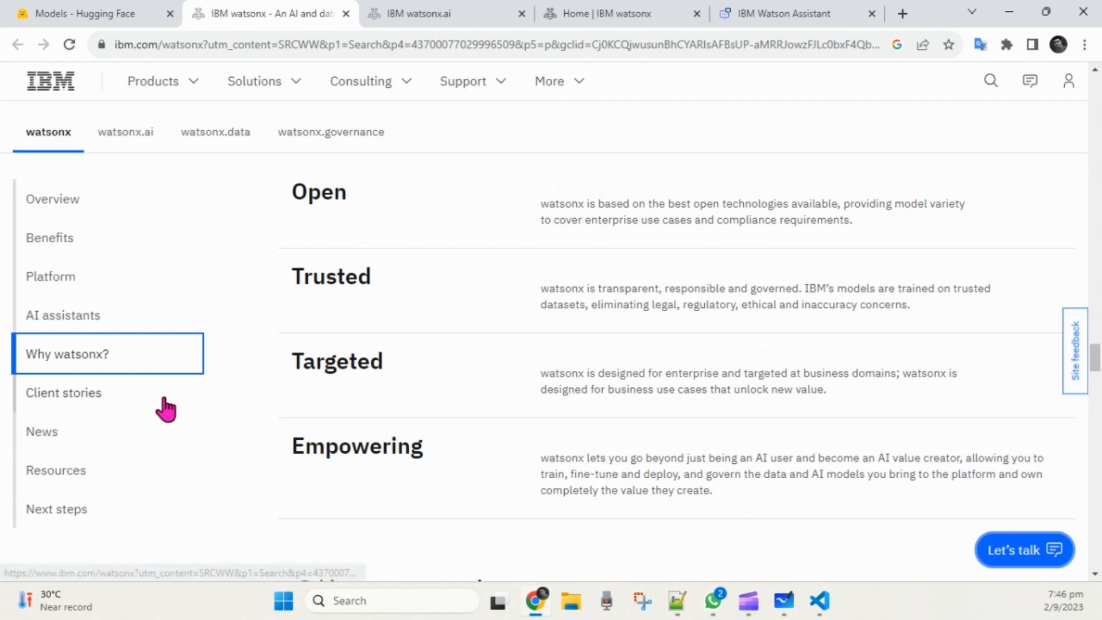
key(alt+Tab)
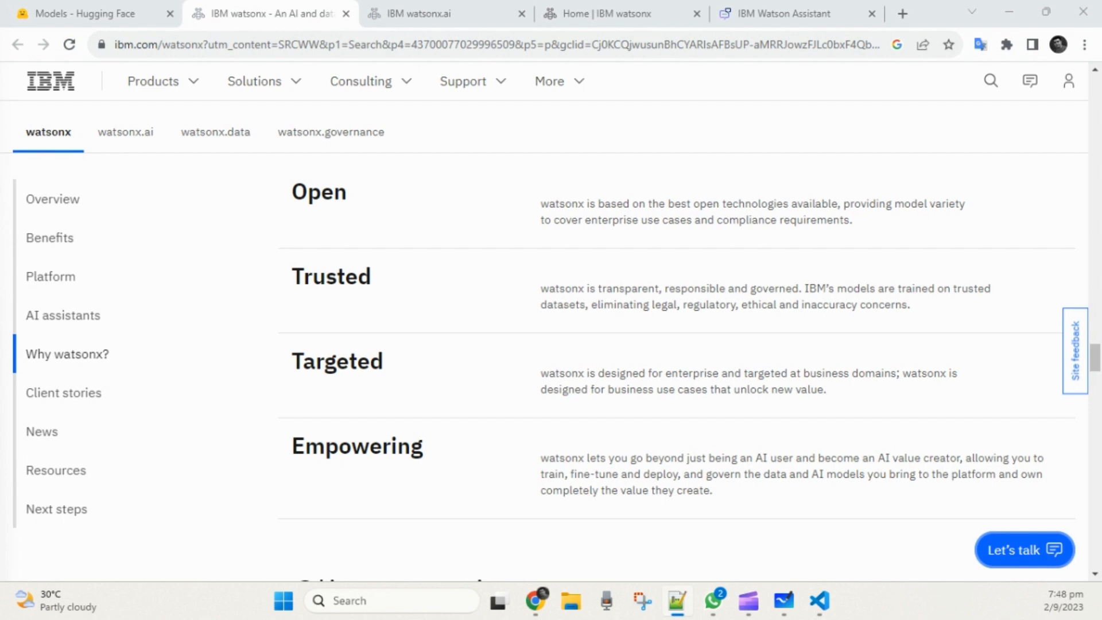
Step: Filter the Hugging Face models by the Text-to-Video task and look through the resulting list
click(73, 23)
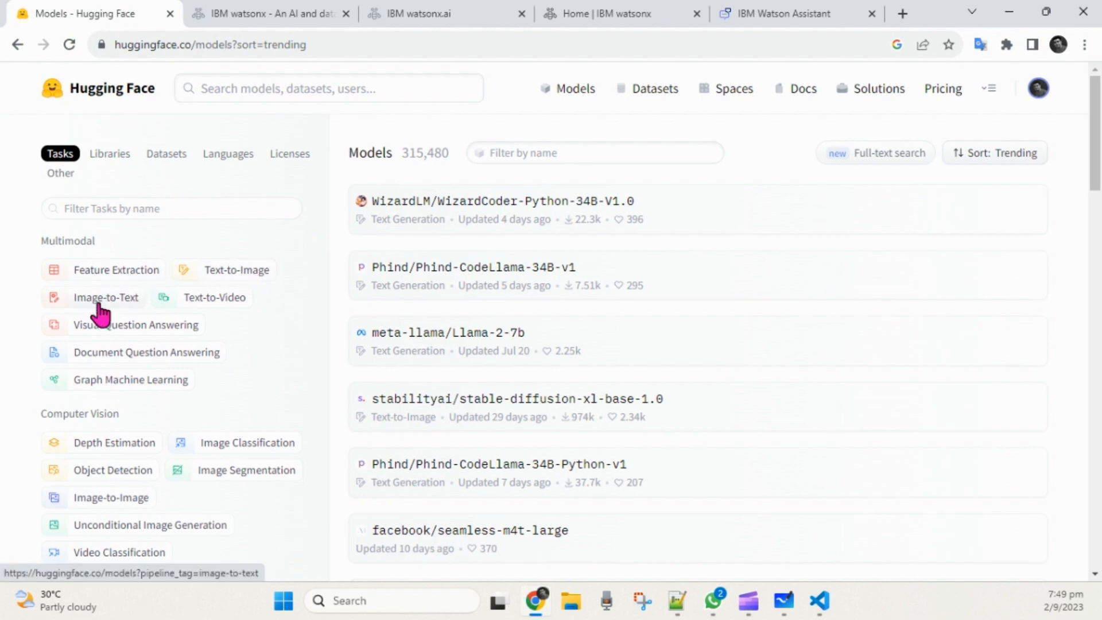
click(225, 301)
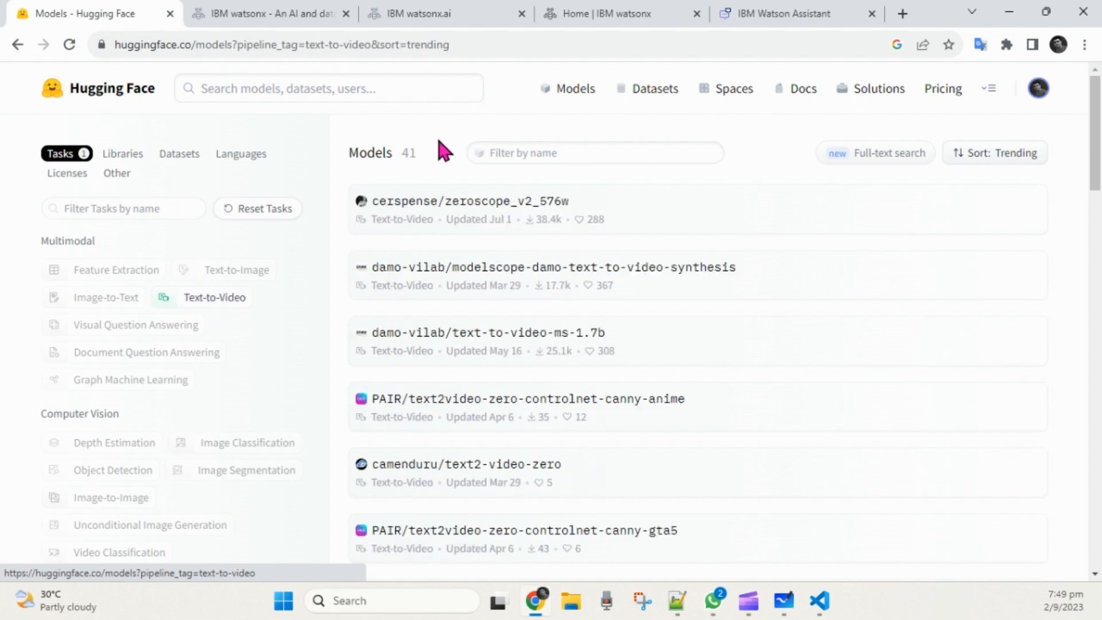
scroll(423, 313, down, 6)
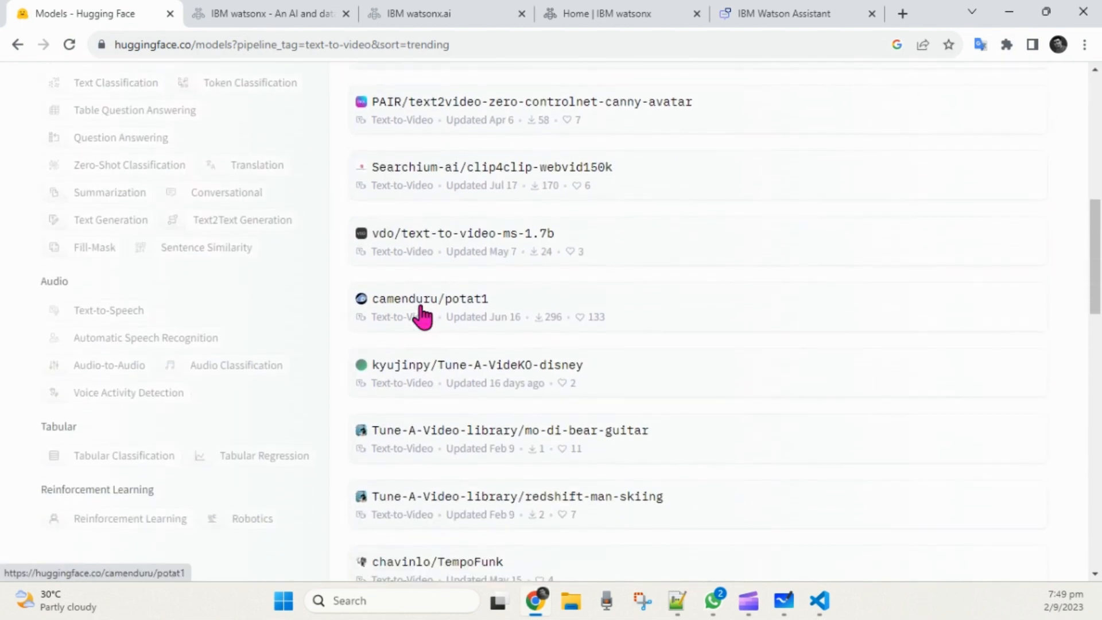
scroll(423, 315, up, 6)
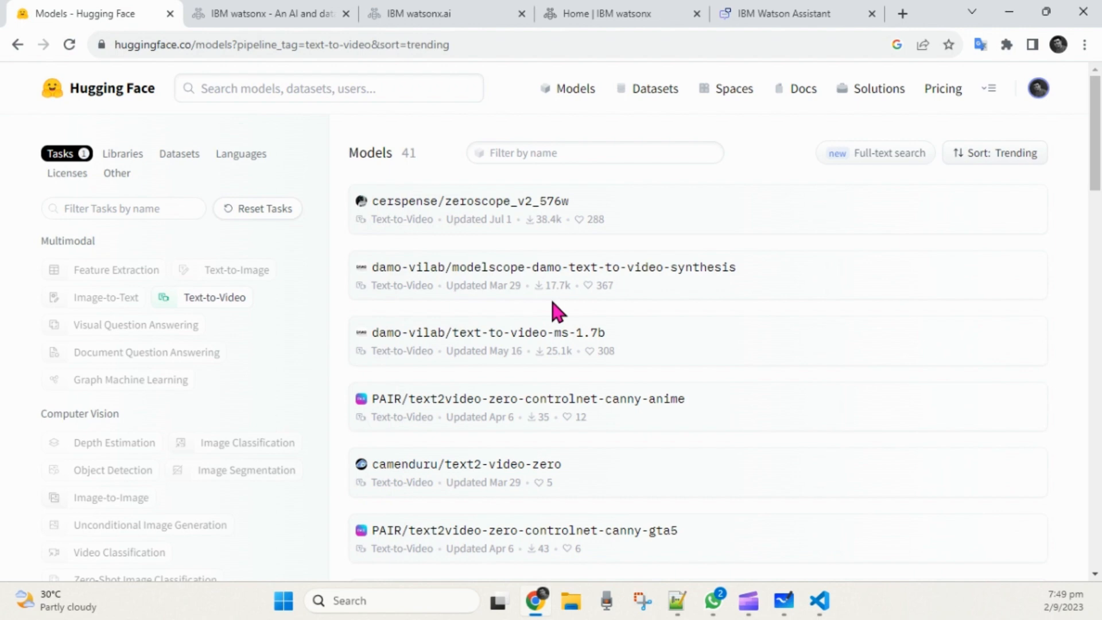
Step: Return to the IBM watsonx pages and look over the introduction on the watsonx.ai product page
click(277, 13)
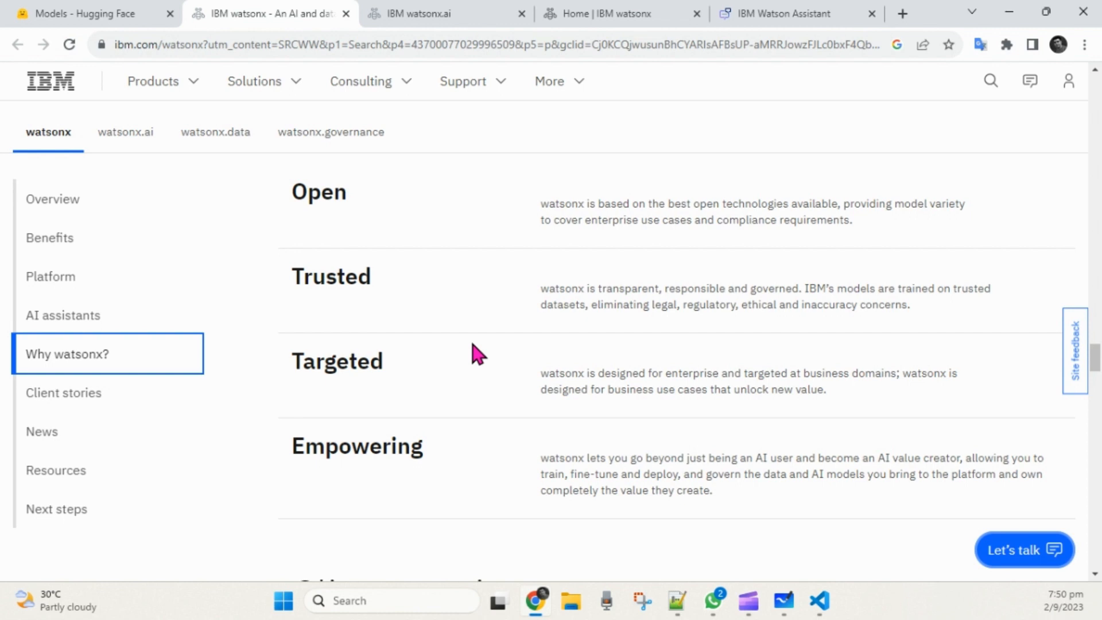
click(445, 16)
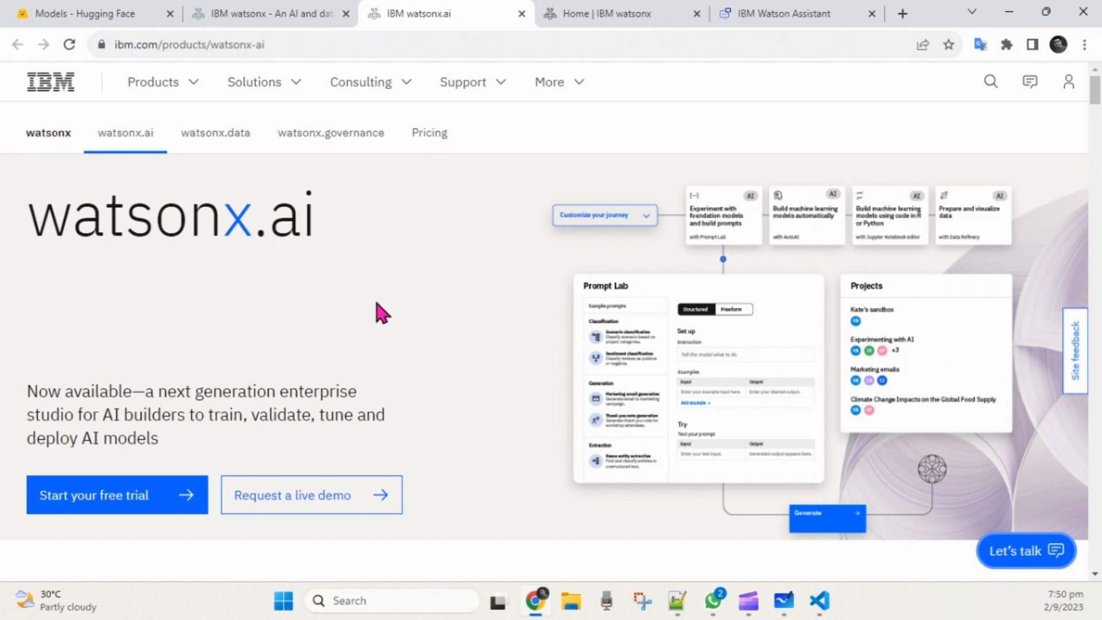
scroll(414, 340, down, 3)
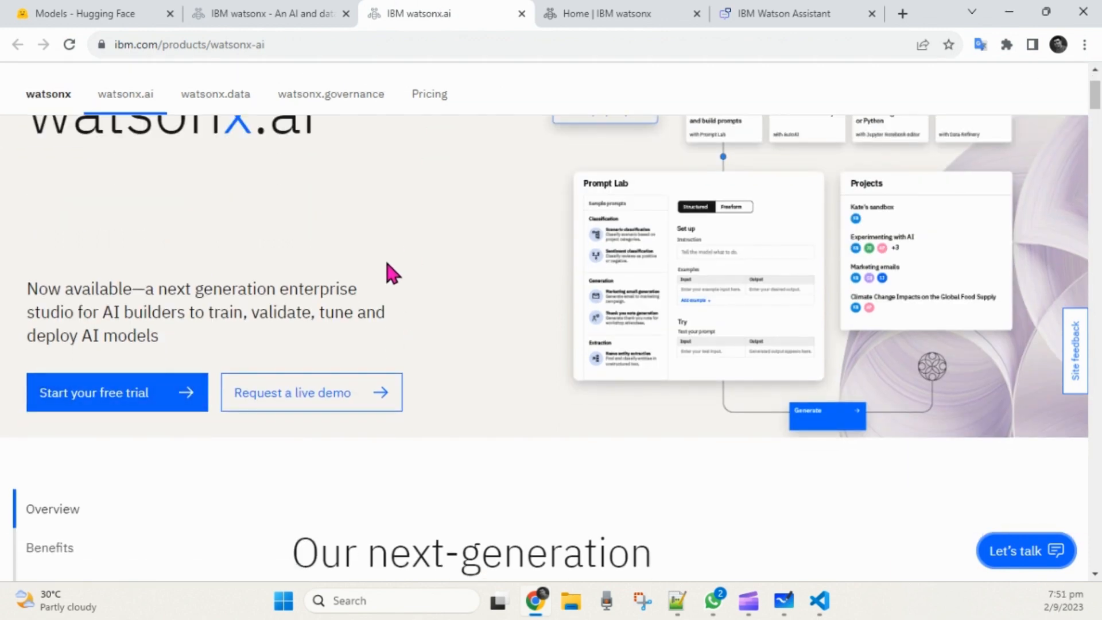
scroll(341, 342, up, 3)
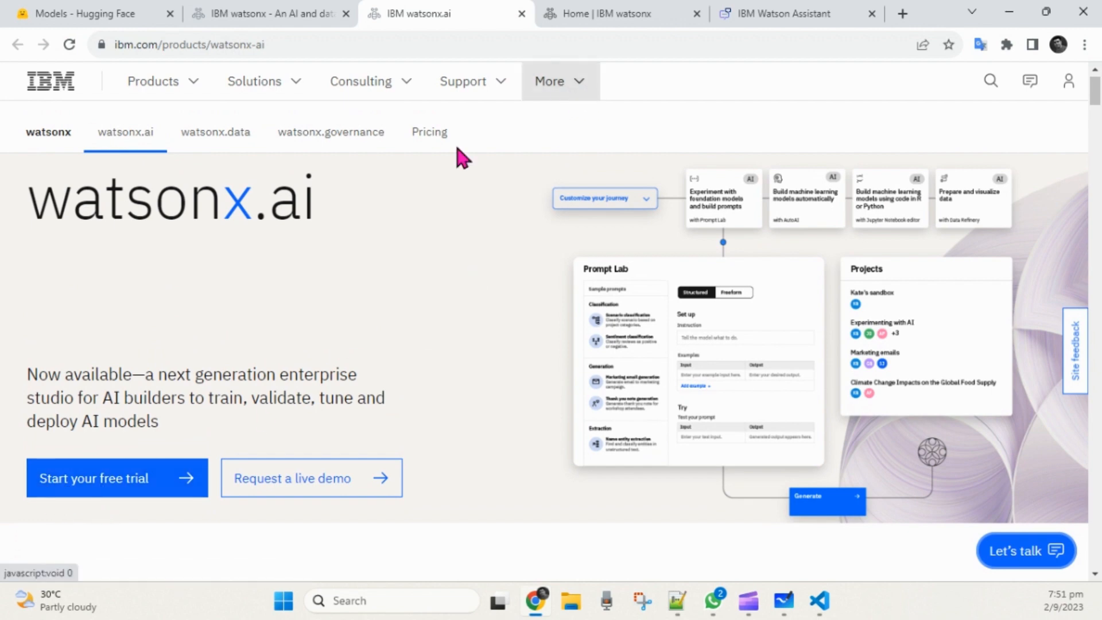
Step: Open the IBM watsonx home page and review its tagline, tool cards, recent projects and deployment spaces
click(611, 22)
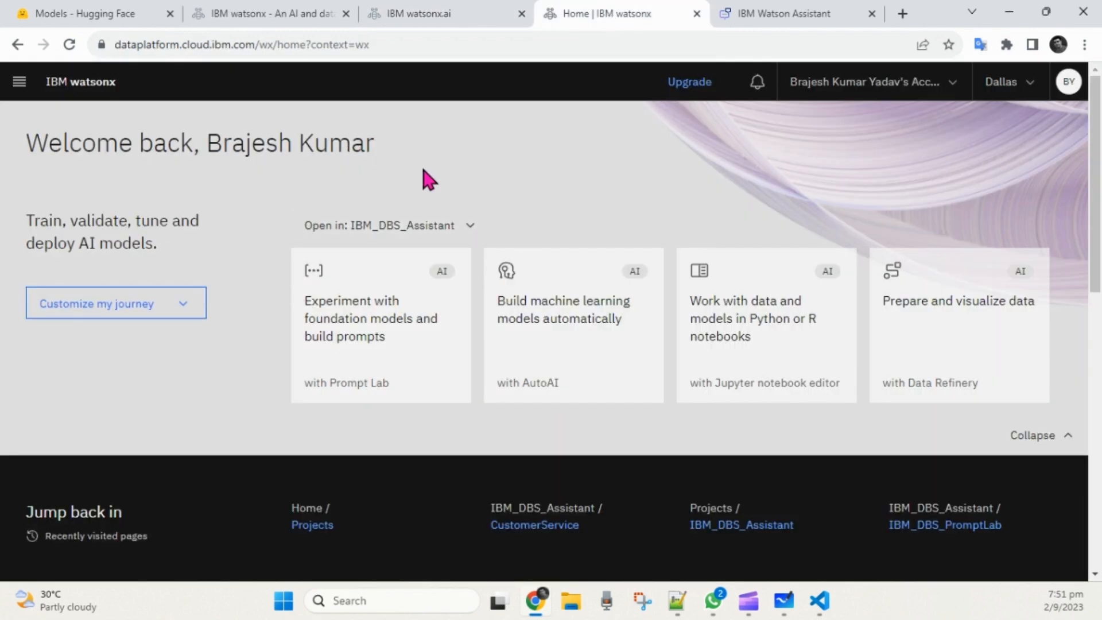
scroll(530, 161, down, 4)
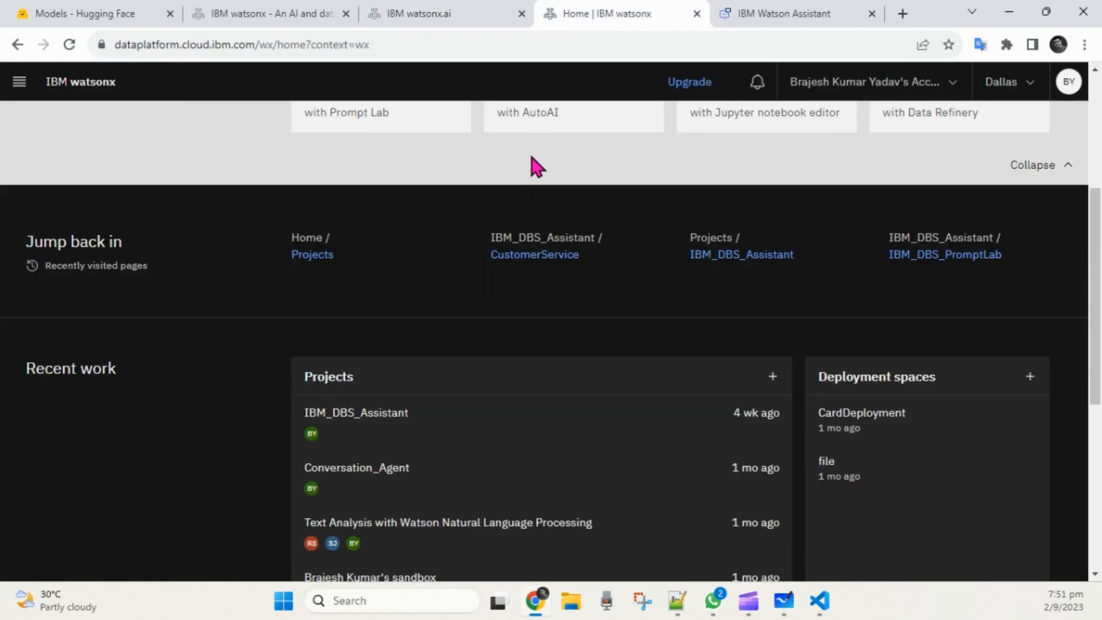
scroll(530, 162, up, 4)
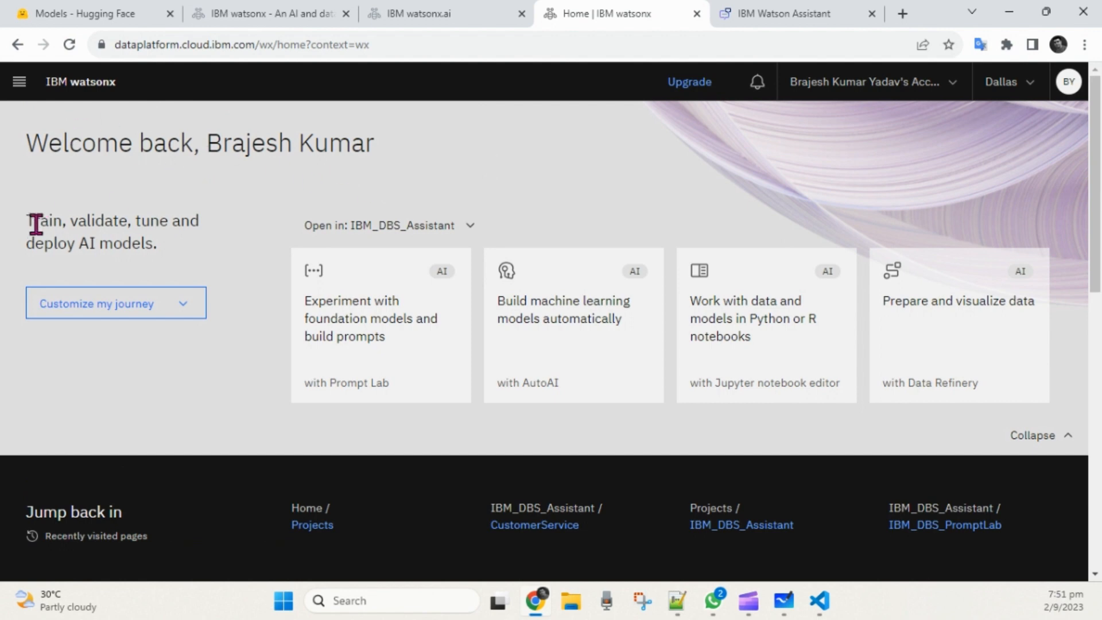
drag(25, 224, 104, 235)
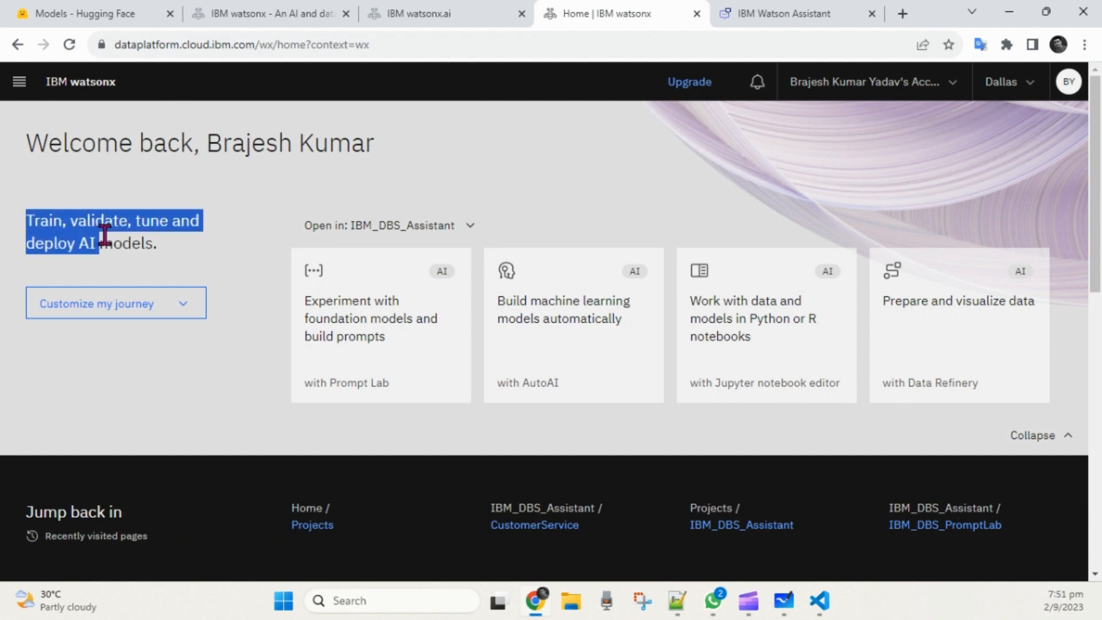
click(178, 275)
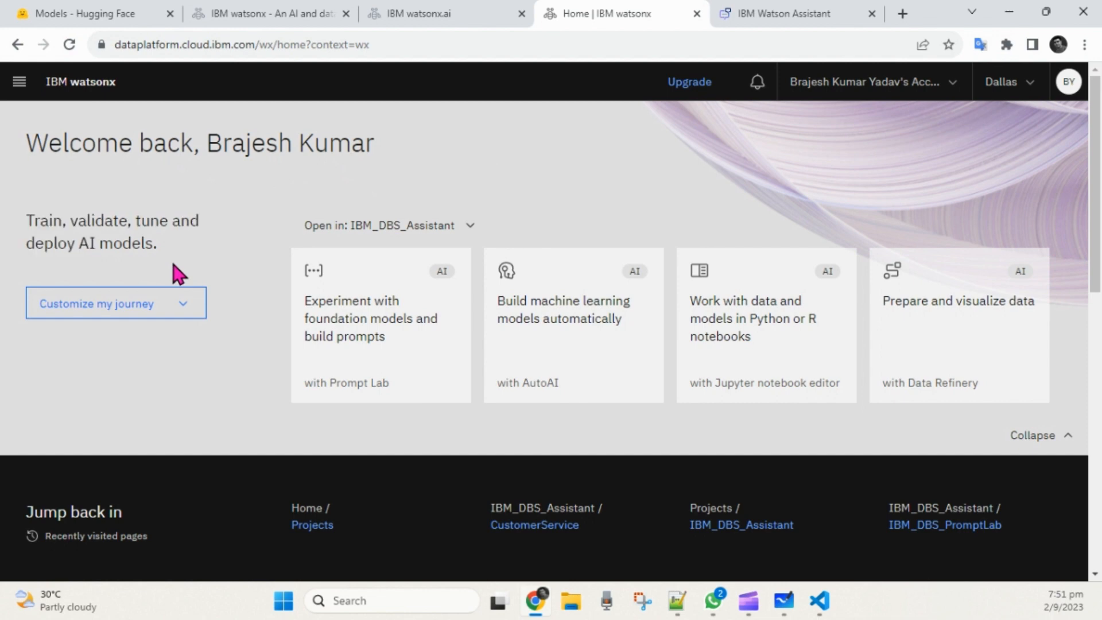
scroll(655, 170, down, 4)
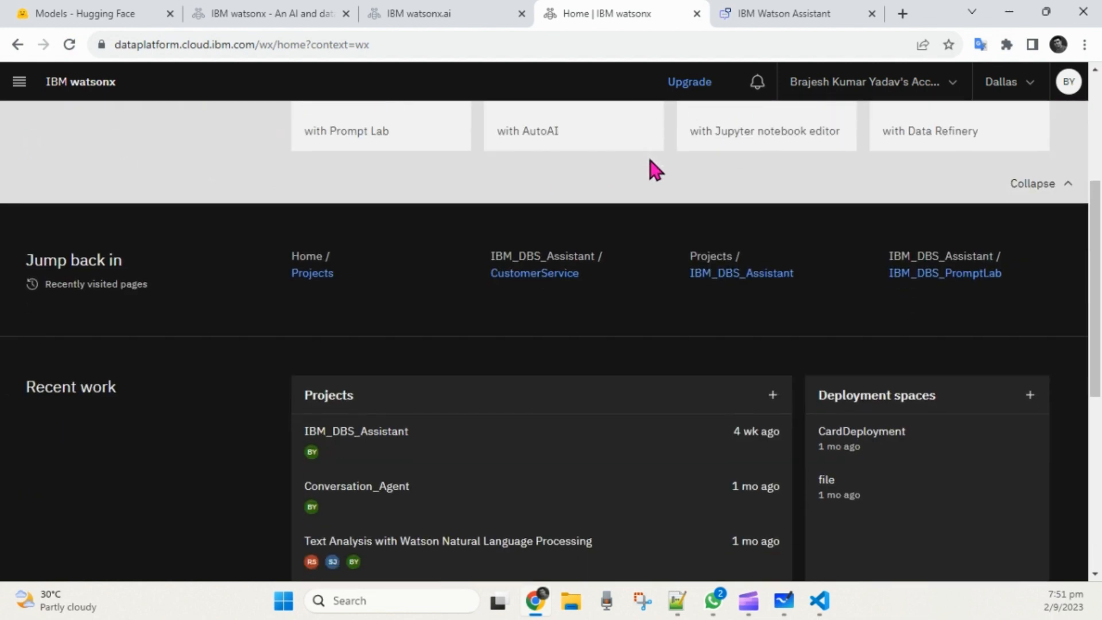
scroll(277, 299, down, 2)
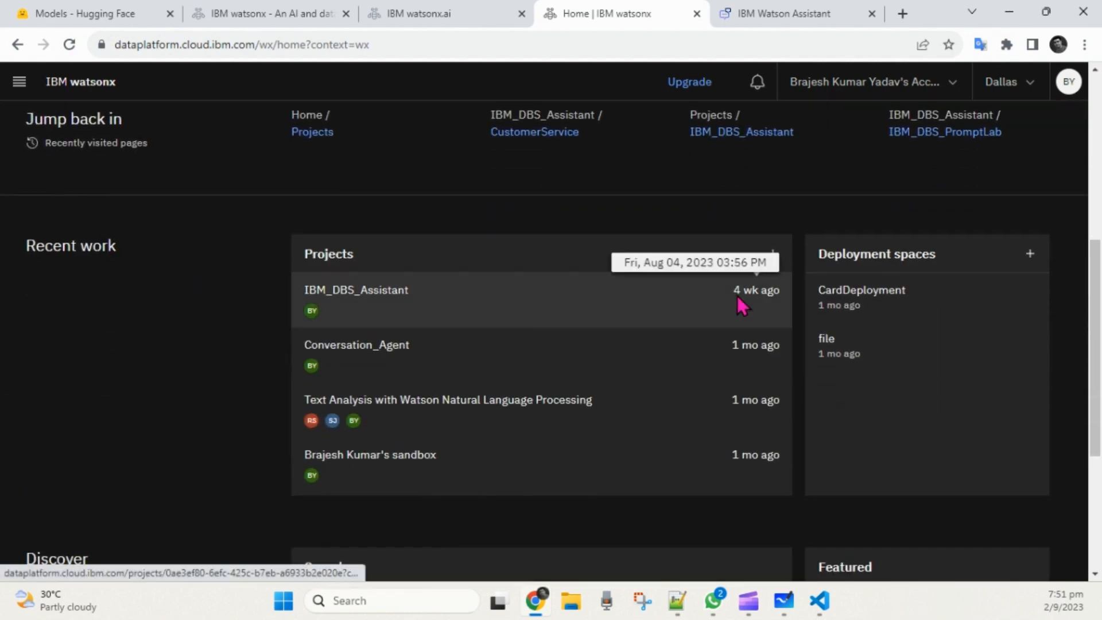
Step: View the new project form, cancel it, and open the existing IBM_DBS_Assistant project from the project list
click(773, 256)
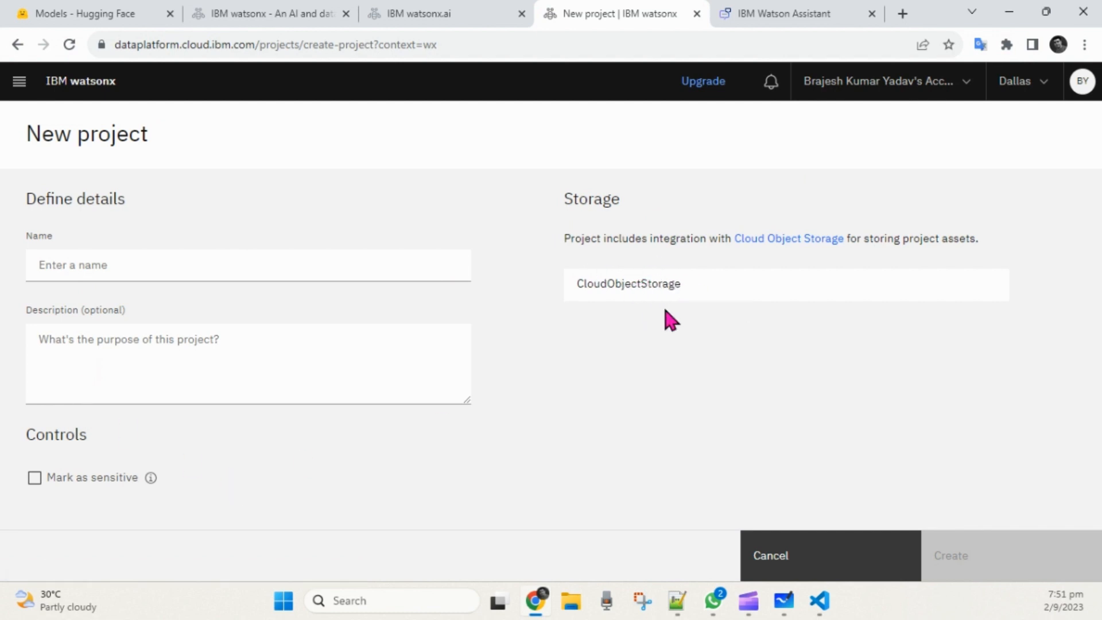
click(826, 558)
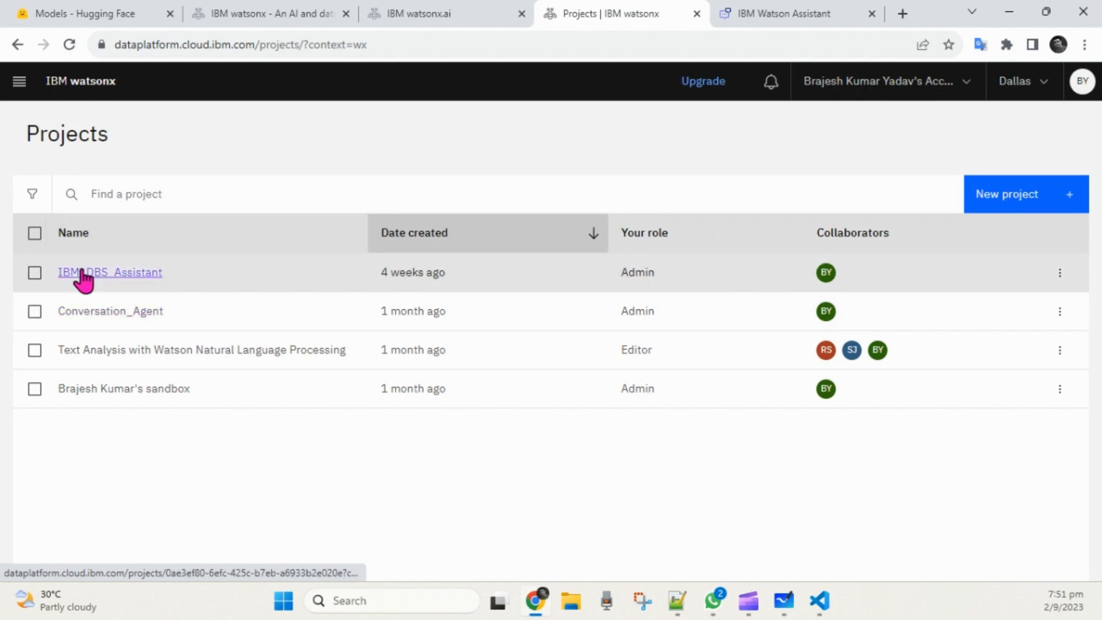
click(119, 274)
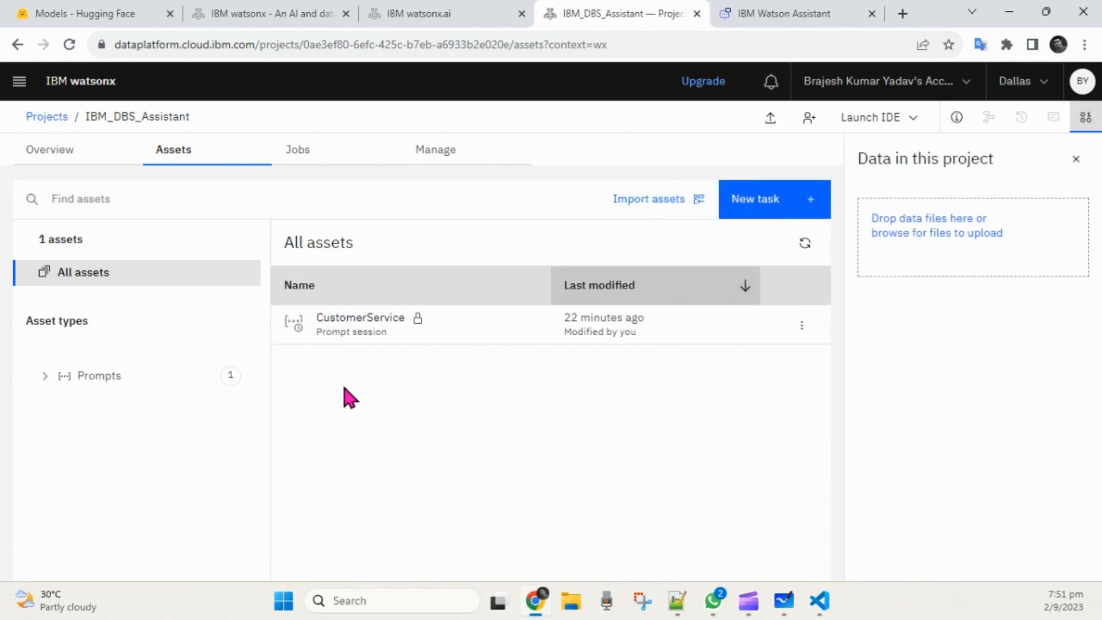
Step: Start a new Prepare data task for connecting to a data source and browse the available connectors
click(770, 216)
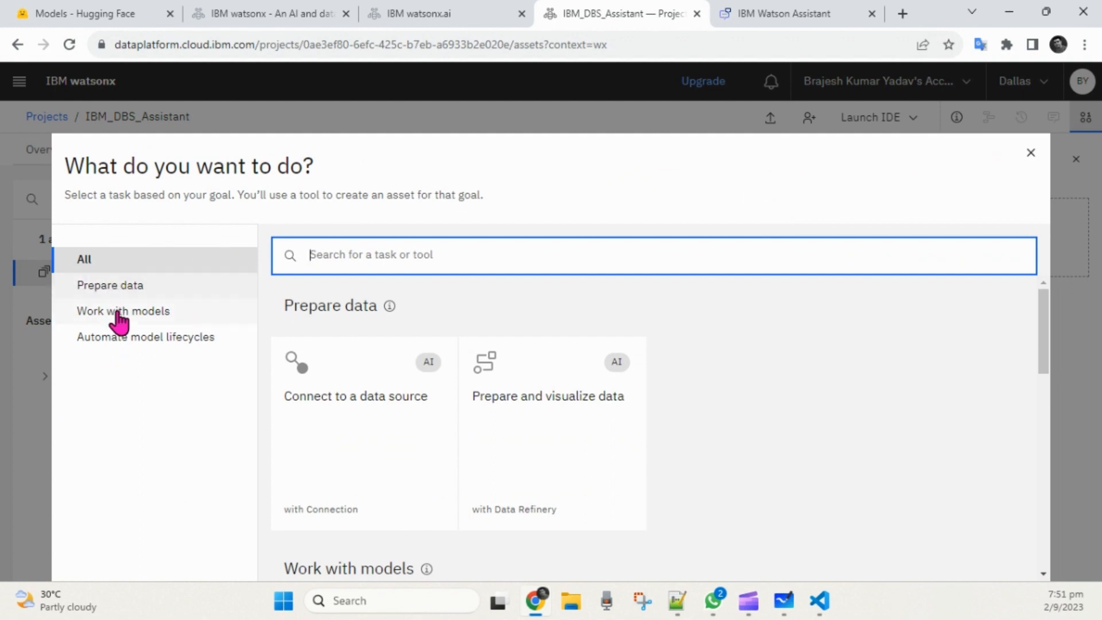
click(138, 286)
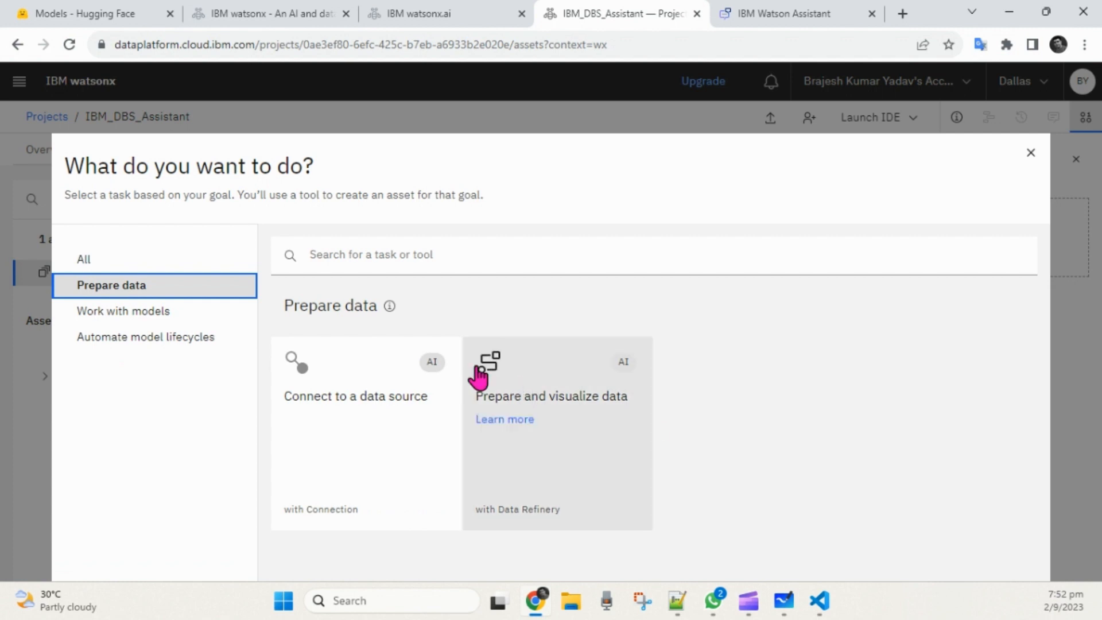
click(385, 409)
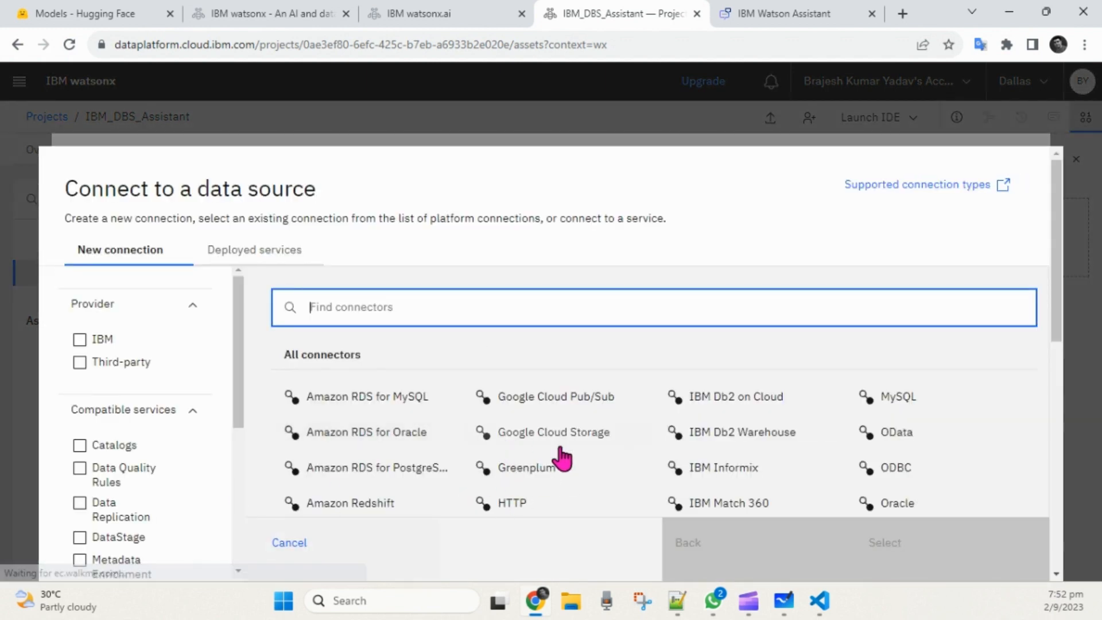
scroll(561, 455, down, 5)
scroll(567, 453, down, 2)
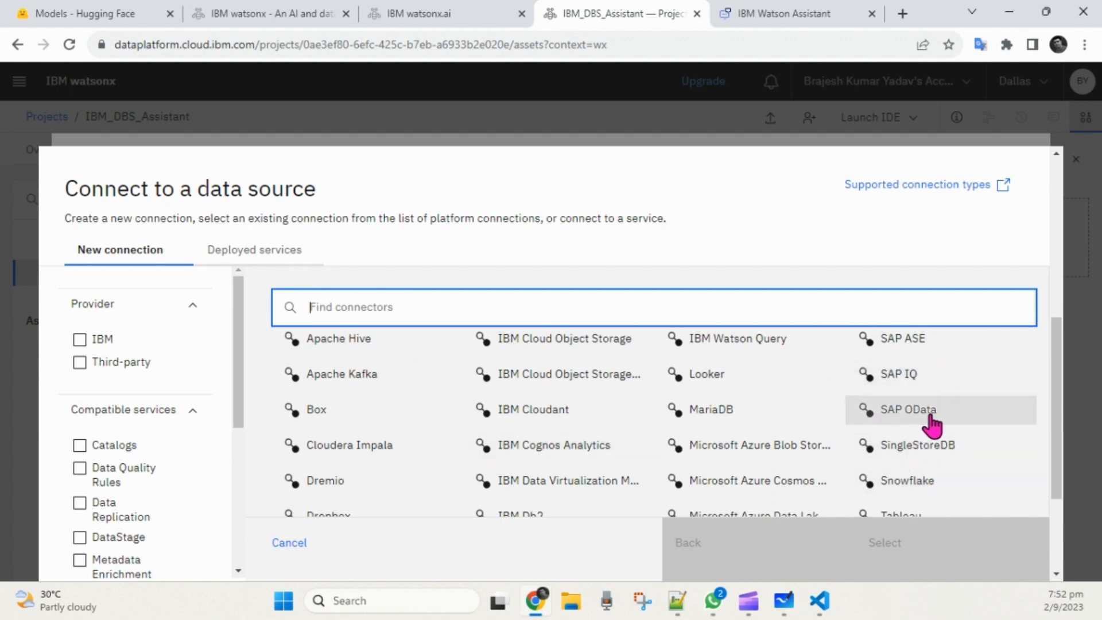
Step: Browse the remaining connectors, filter the deployed services by Azure and IBM Cloud, and leave the data source task without creating a connection
scroll(934, 424, down, 3)
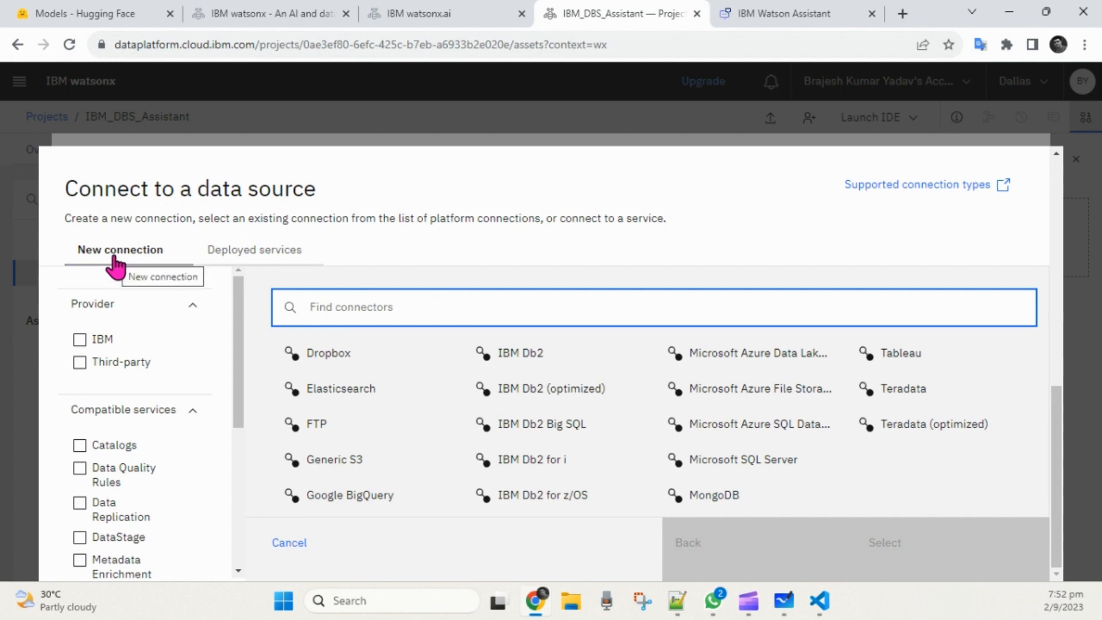
click(245, 262)
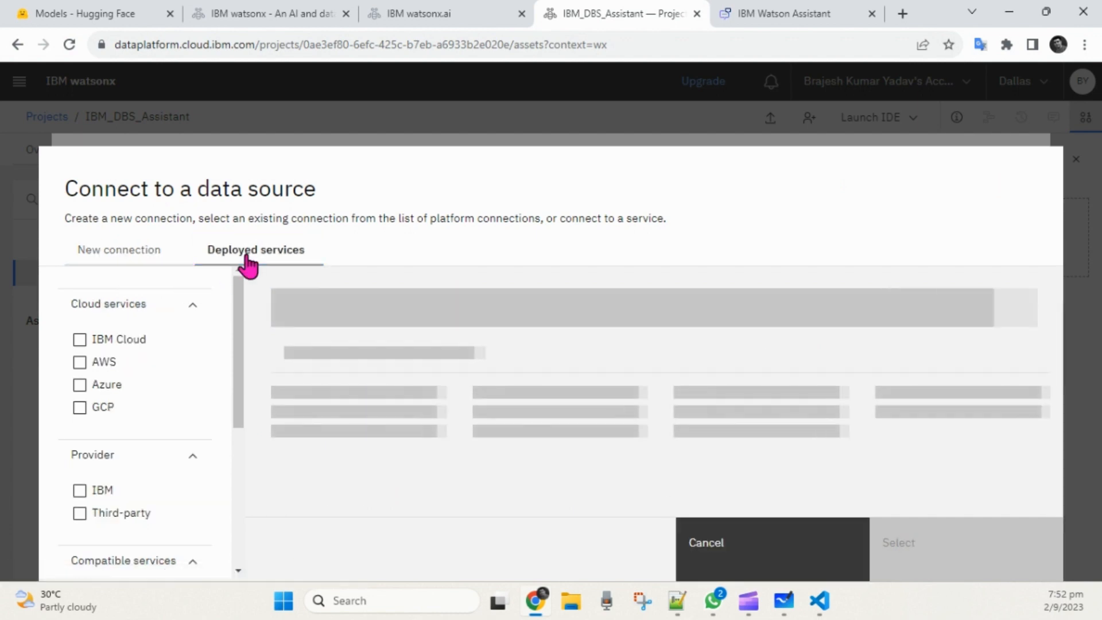
click(83, 386)
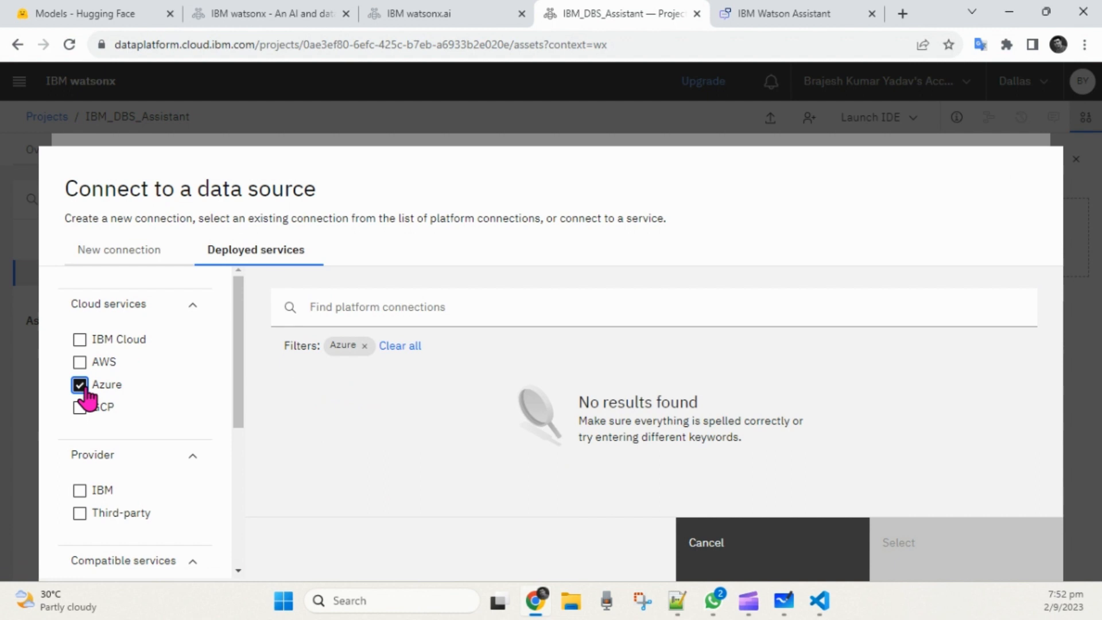
click(81, 340)
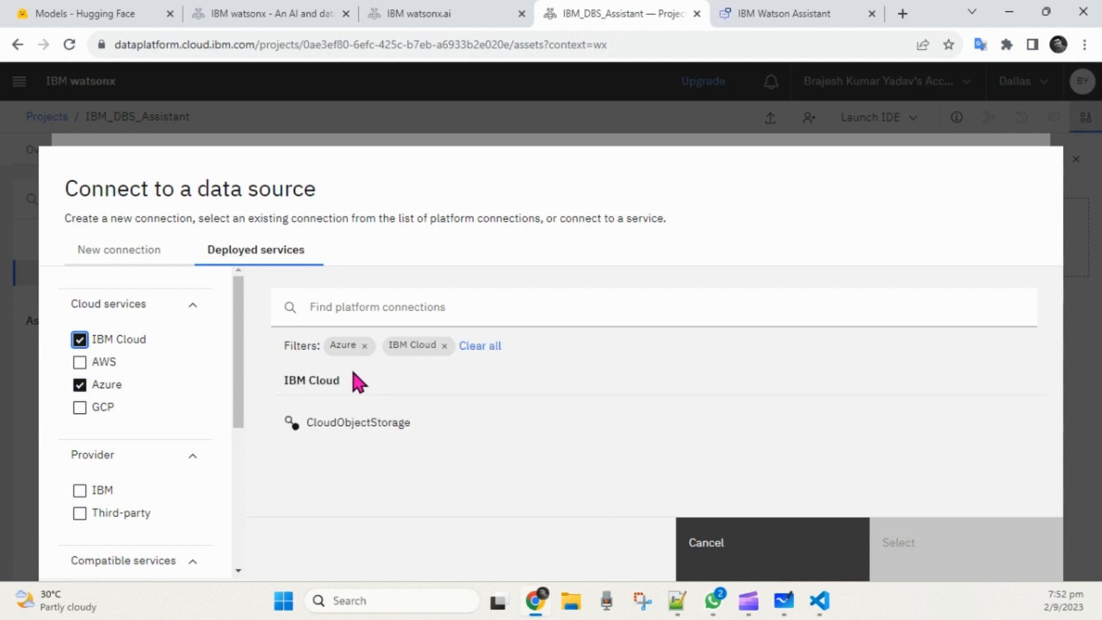
click(729, 558)
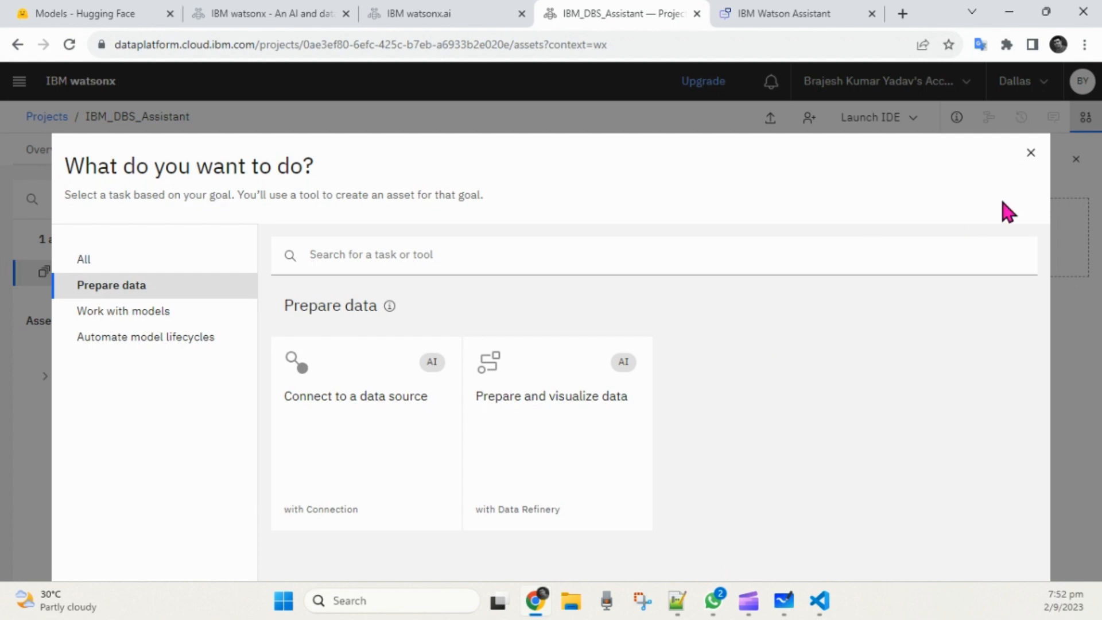
click(1030, 153)
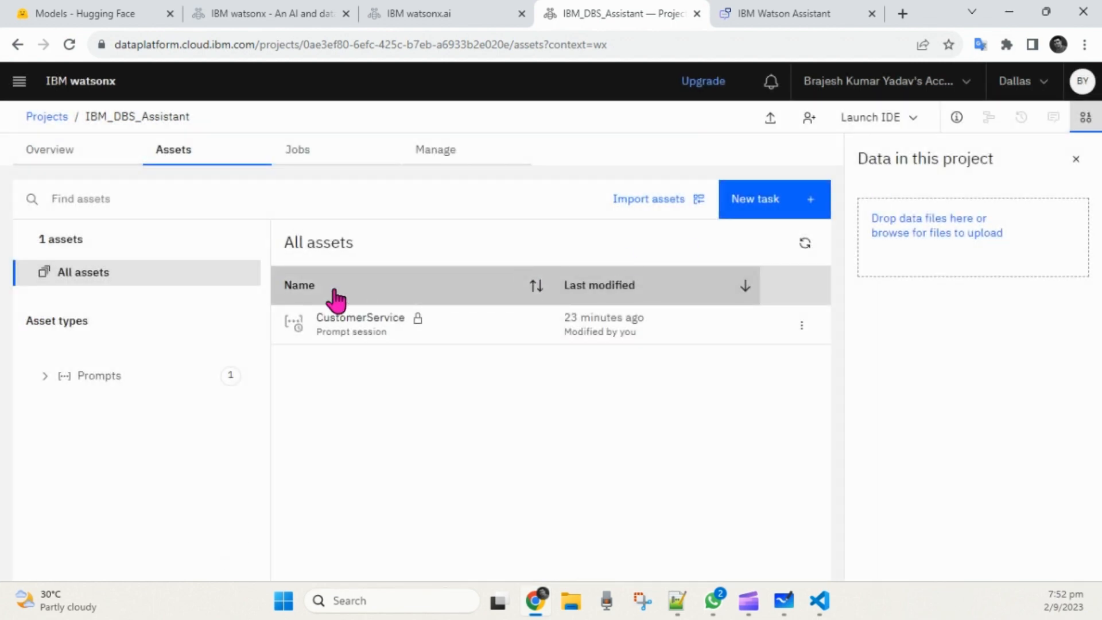
Step: Look over the project's assets and review the new-task options for preparing data and working with models
click(42, 155)
click(175, 155)
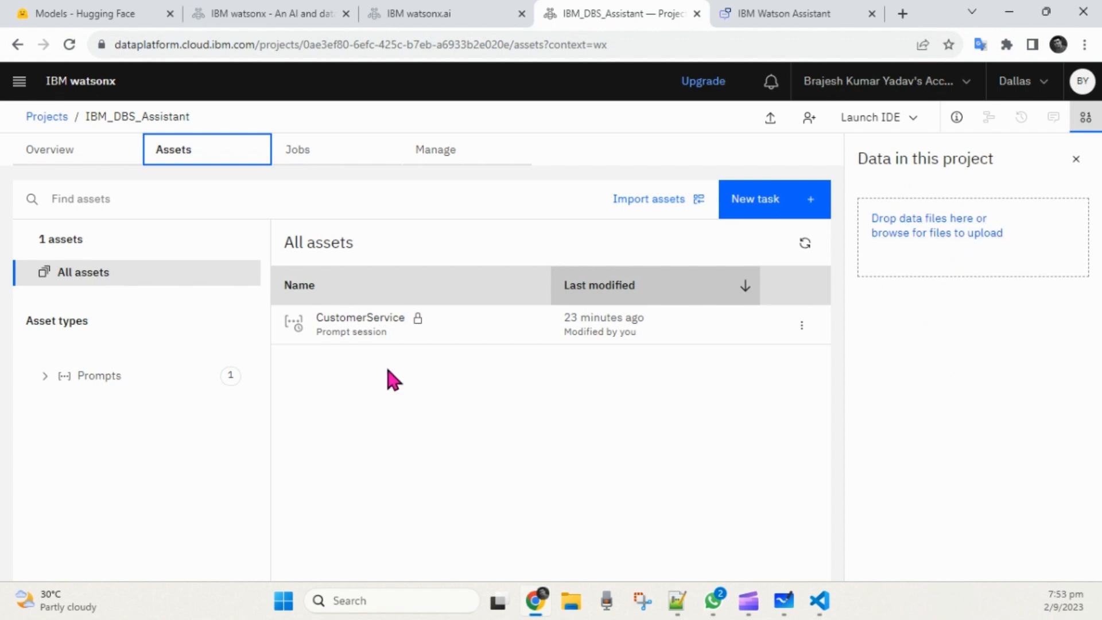
click(770, 216)
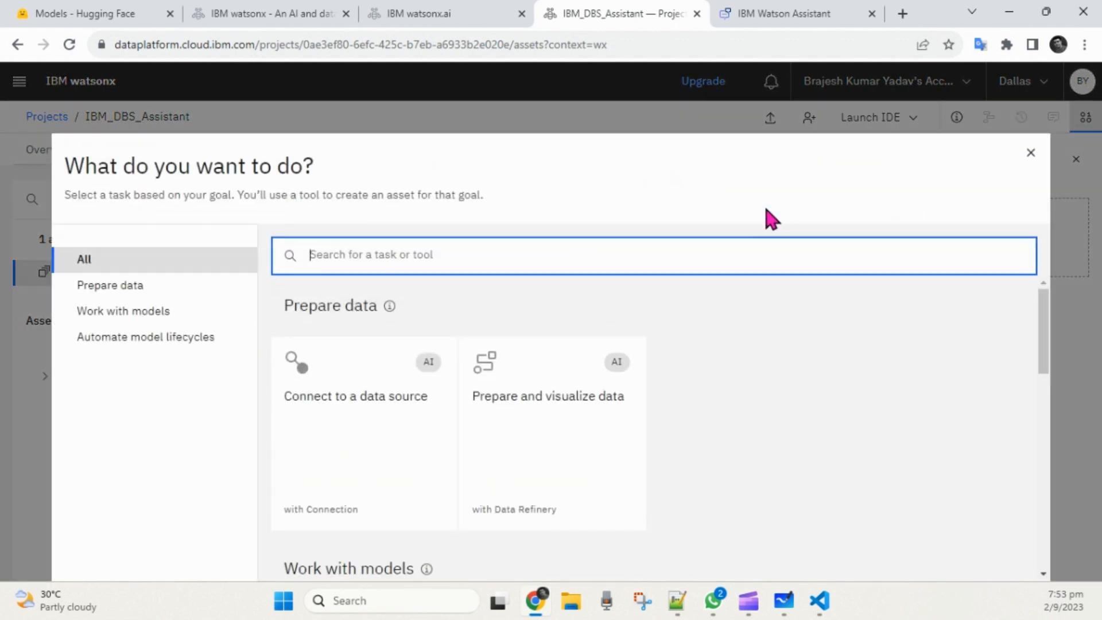
click(112, 289)
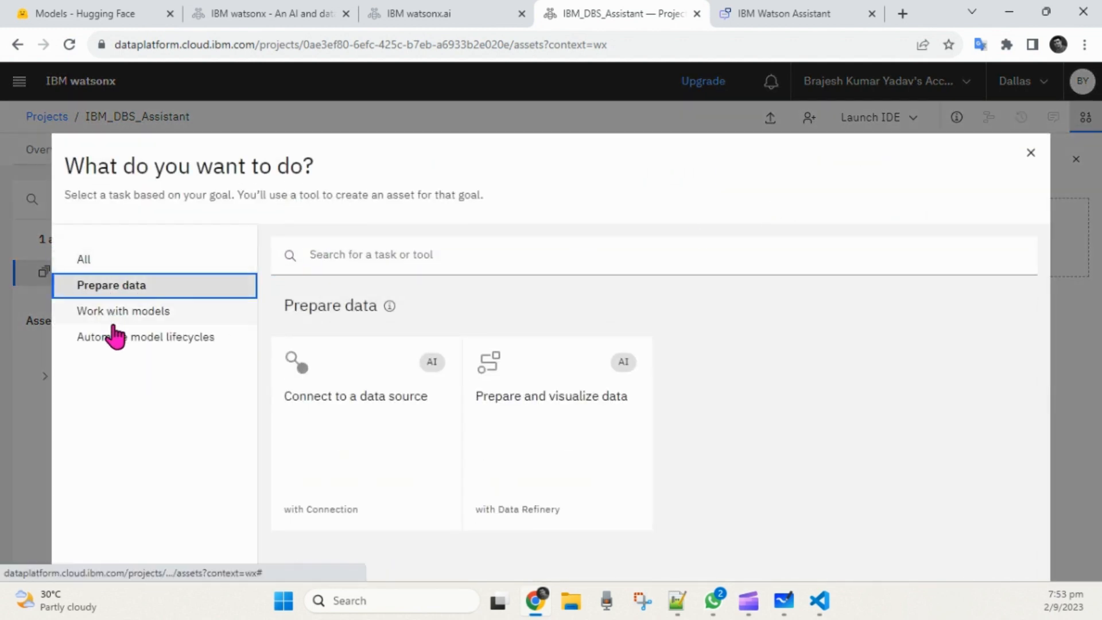
click(110, 312)
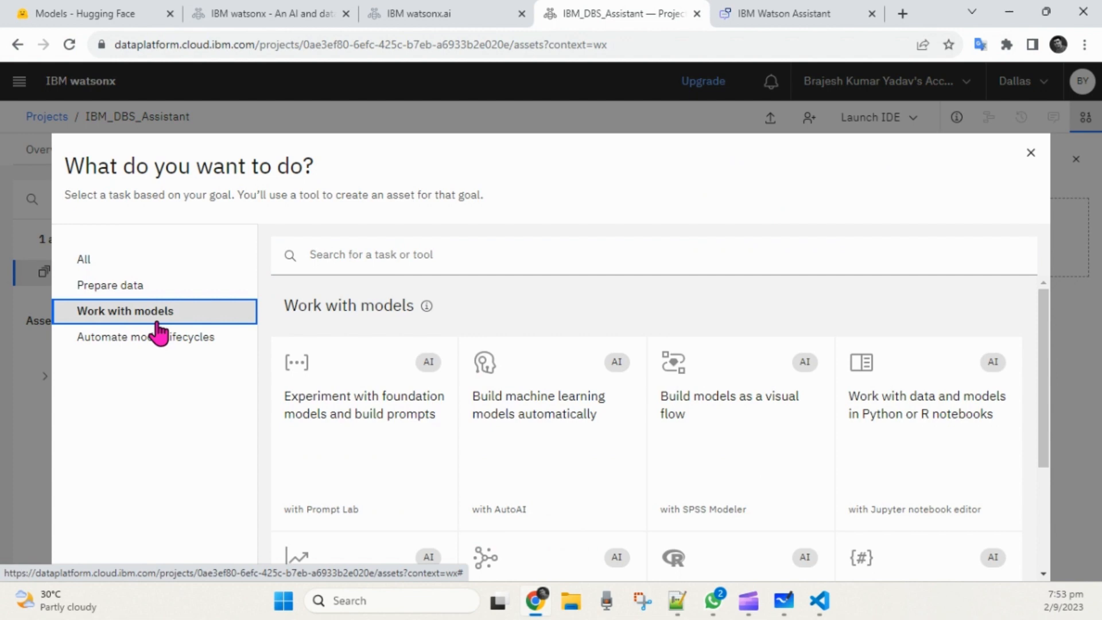
scroll(529, 344, down, 2)
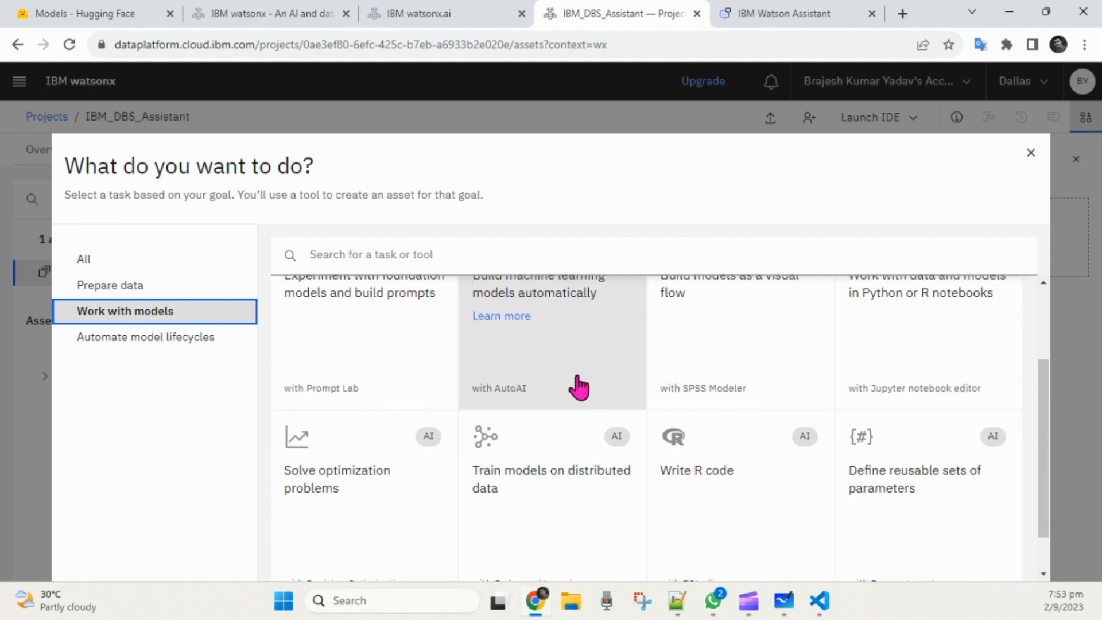
scroll(645, 446, down, 1)
scroll(645, 451, up, 3)
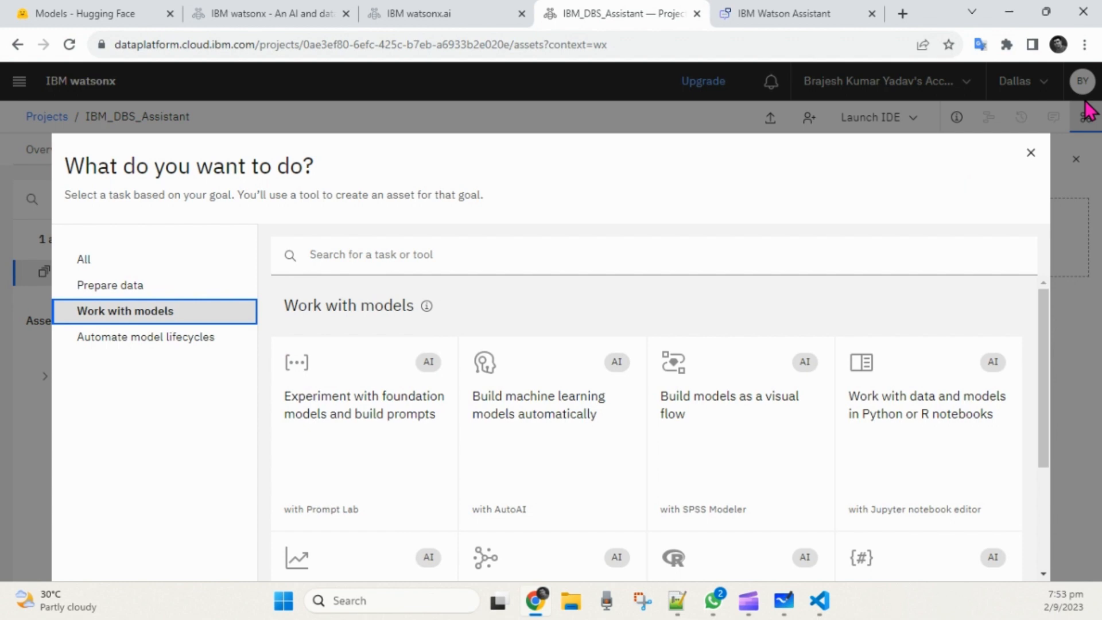
click(1029, 154)
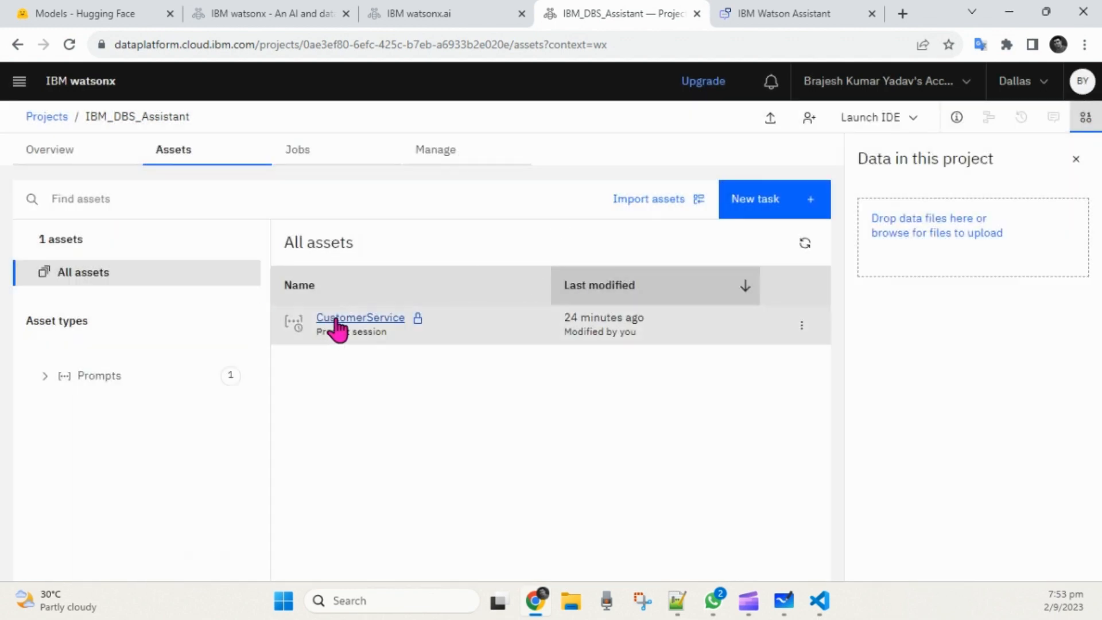
Step: Open the CustomerService prompt session and look over its structured set-up and example inputs and outputs
click(359, 326)
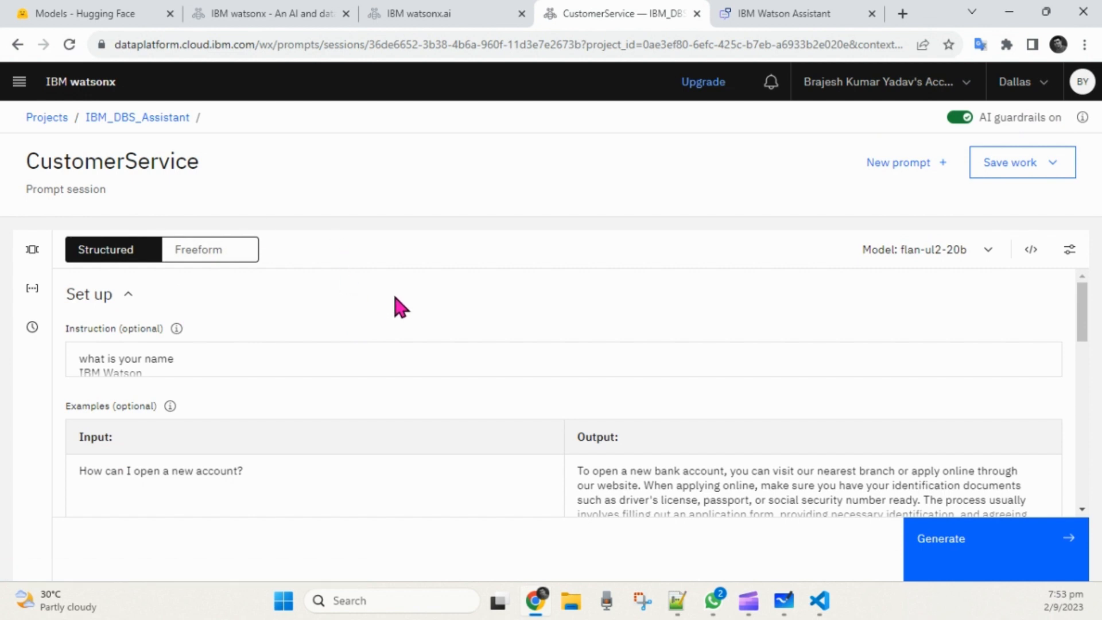
scroll(400, 307, down, 2)
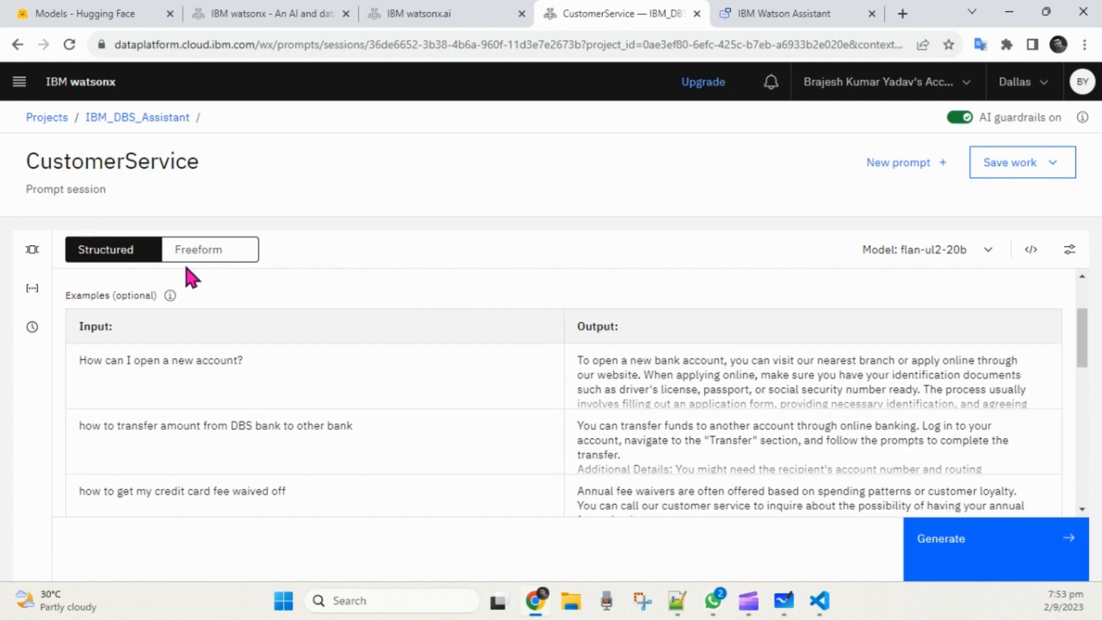
click(183, 328)
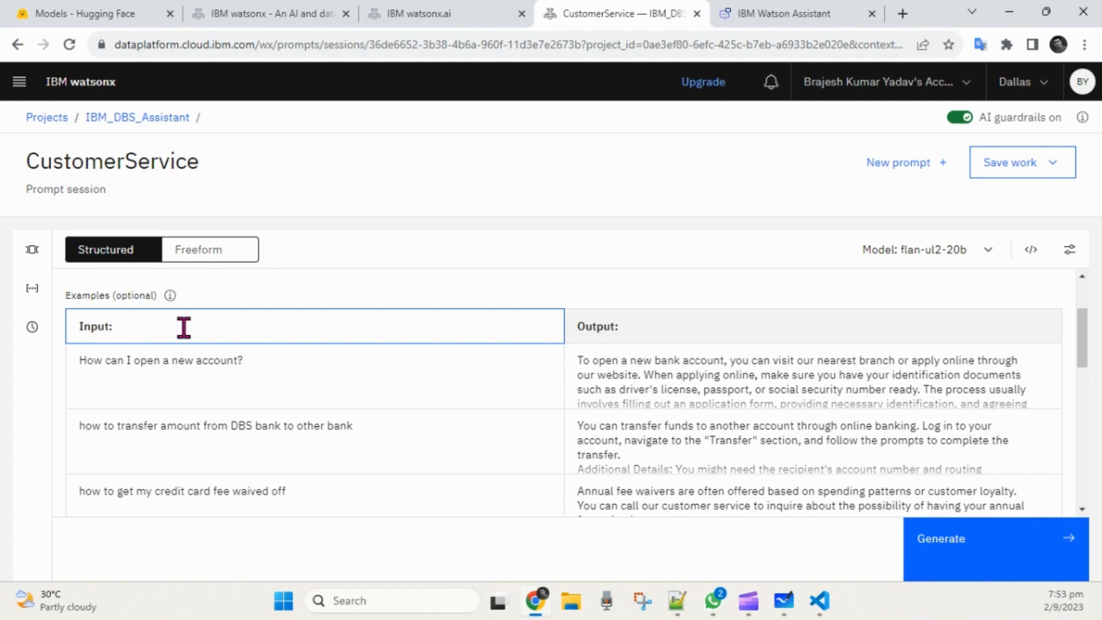
scroll(298, 345, up, 2)
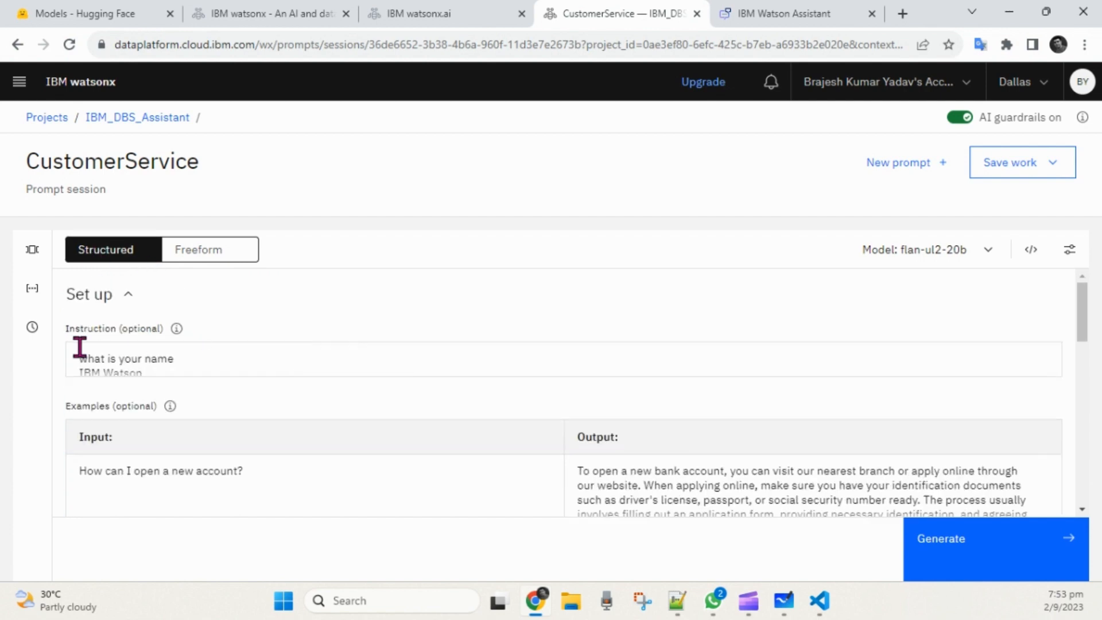
Step: Expand the prompt's instruction and read through its banking questions and answers from start to end
click(227, 372)
scroll(339, 465, down, 4)
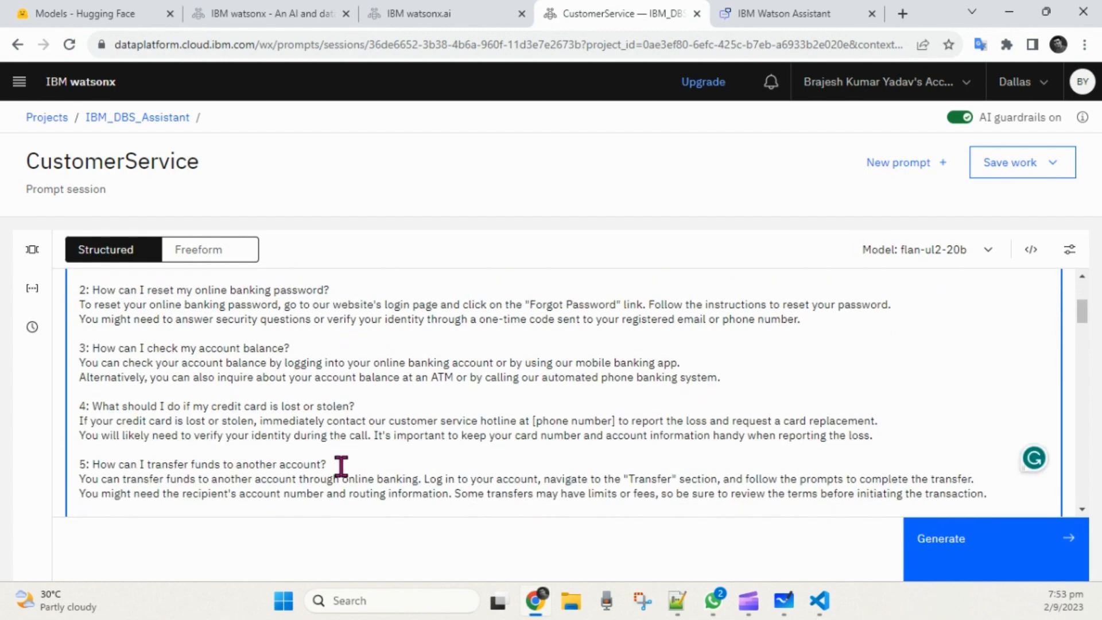
scroll(341, 466, down, 8)
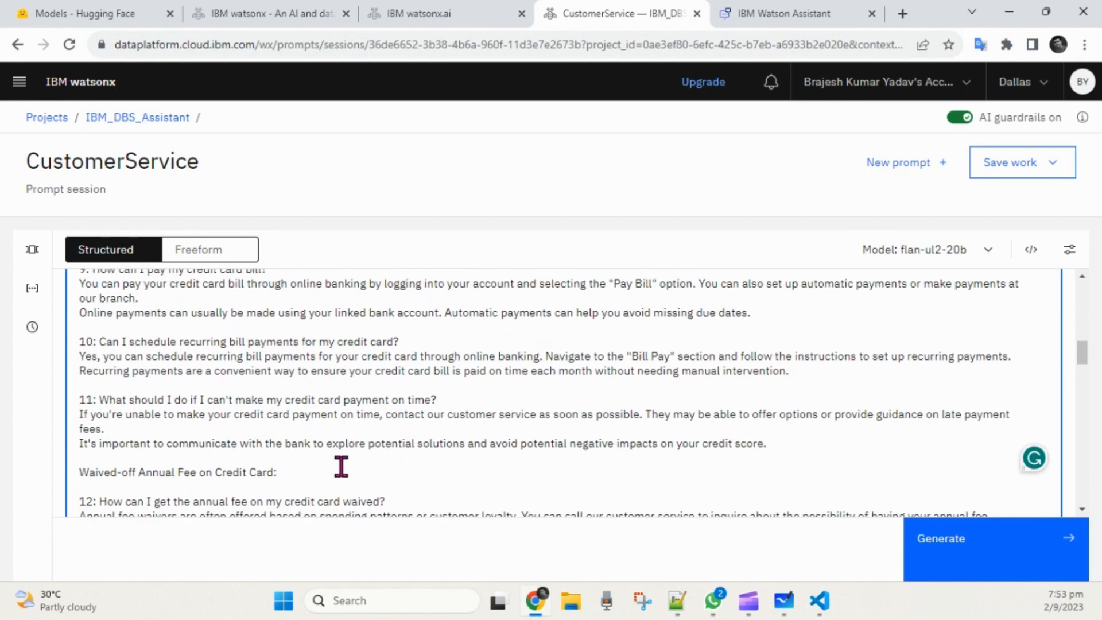
scroll(341, 466, down, 10)
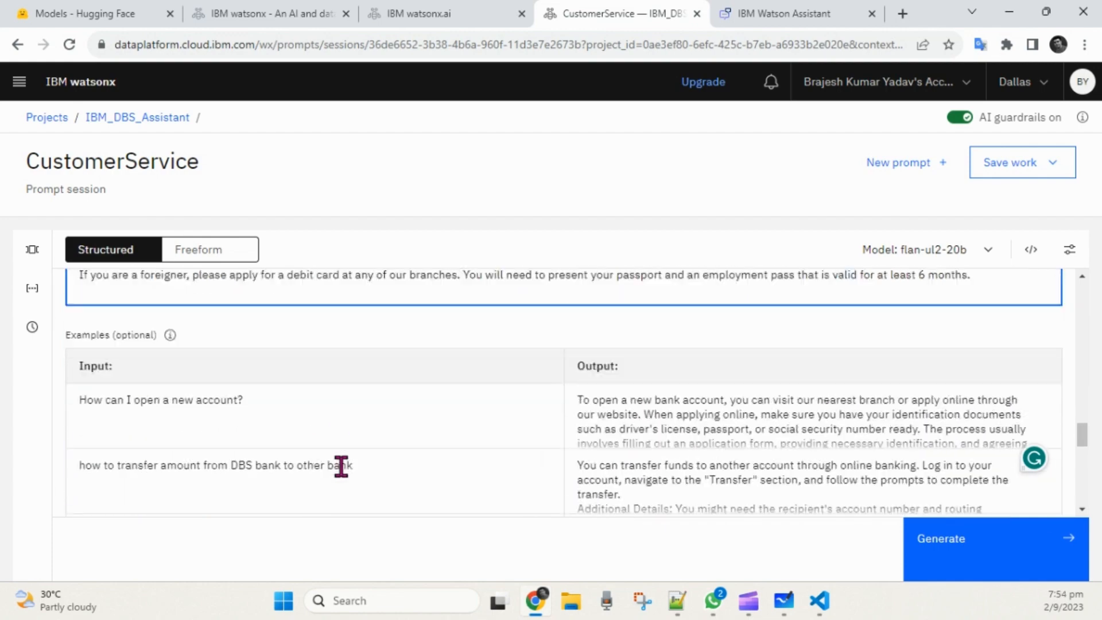
scroll(341, 466, up, 5)
scroll(341, 466, down, 2)
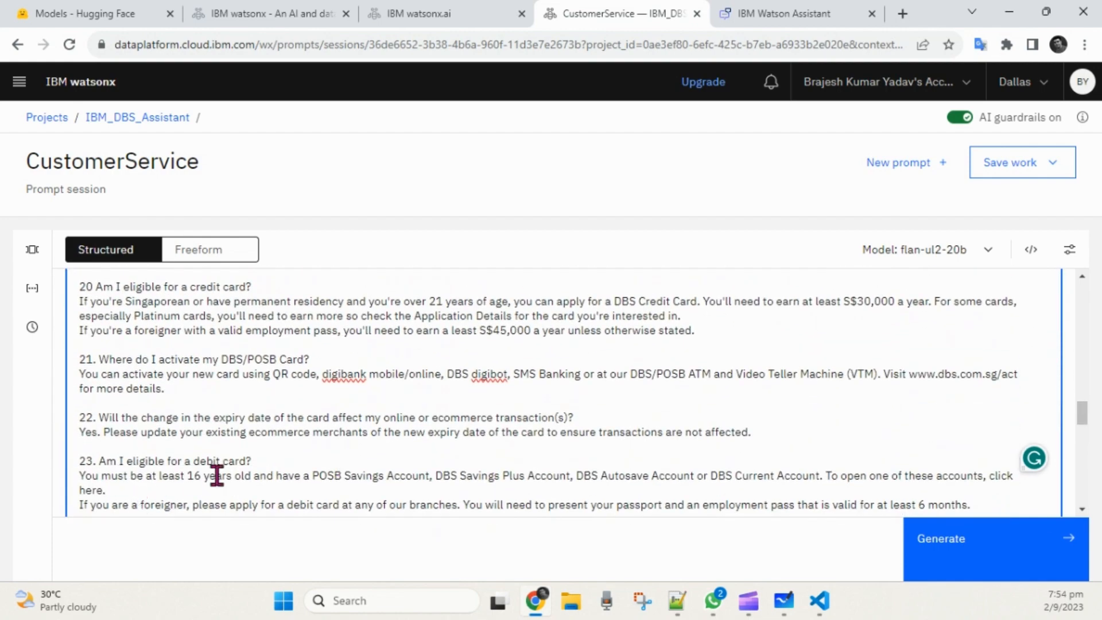
scroll(261, 431, down, 1)
scroll(224, 373, up, 20)
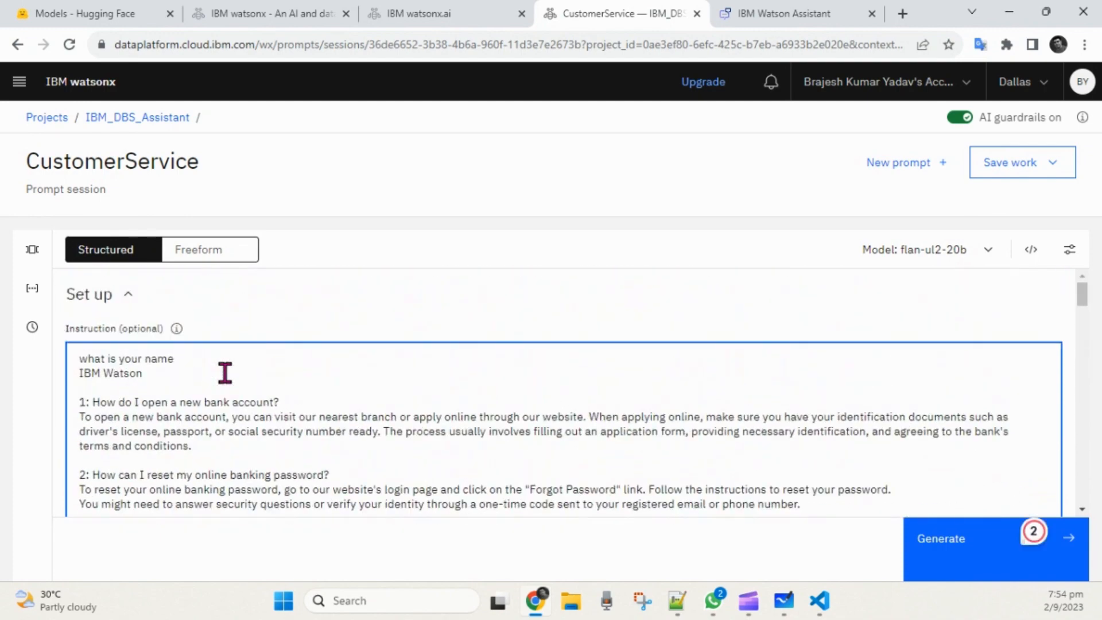
click(394, 298)
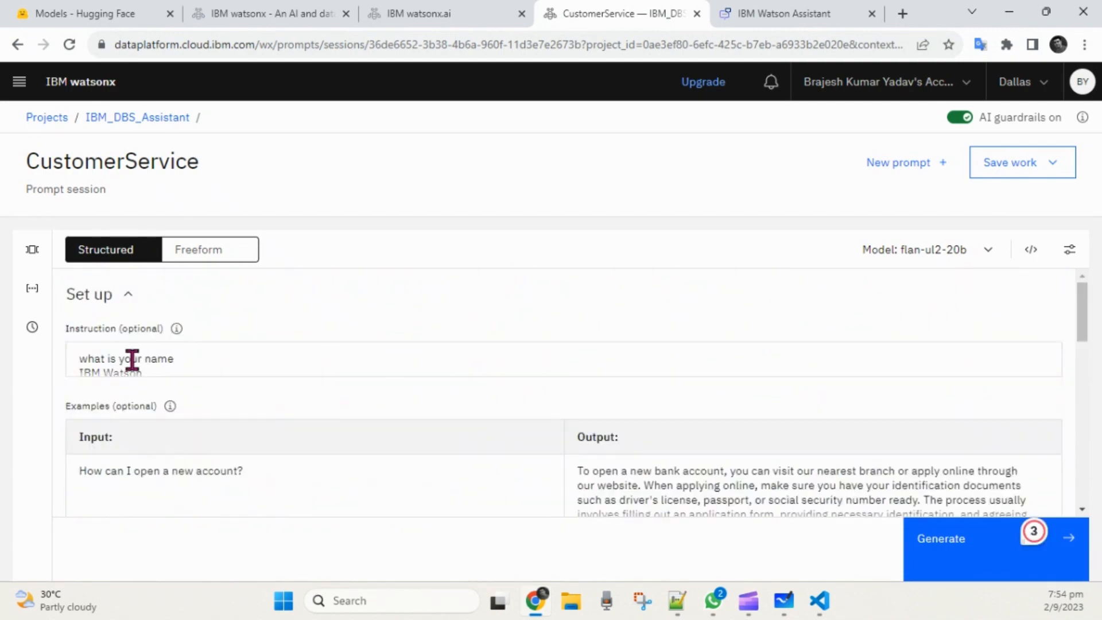
Step: View all available foundation models for the prompt and close the list without changing the model
click(206, 422)
scroll(584, 398, down, 2)
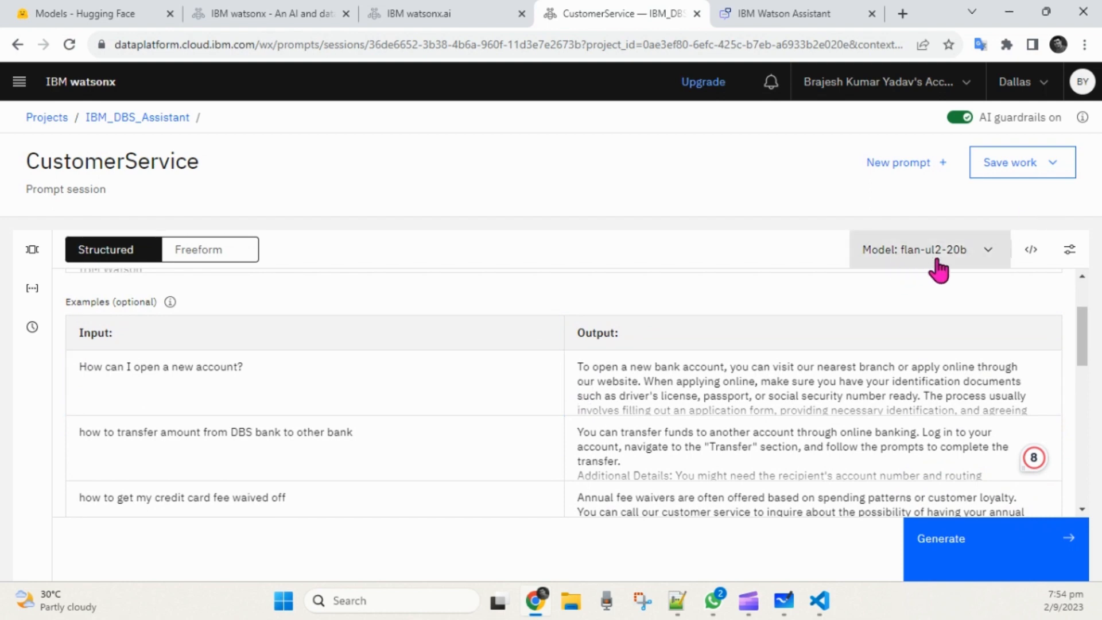
click(987, 253)
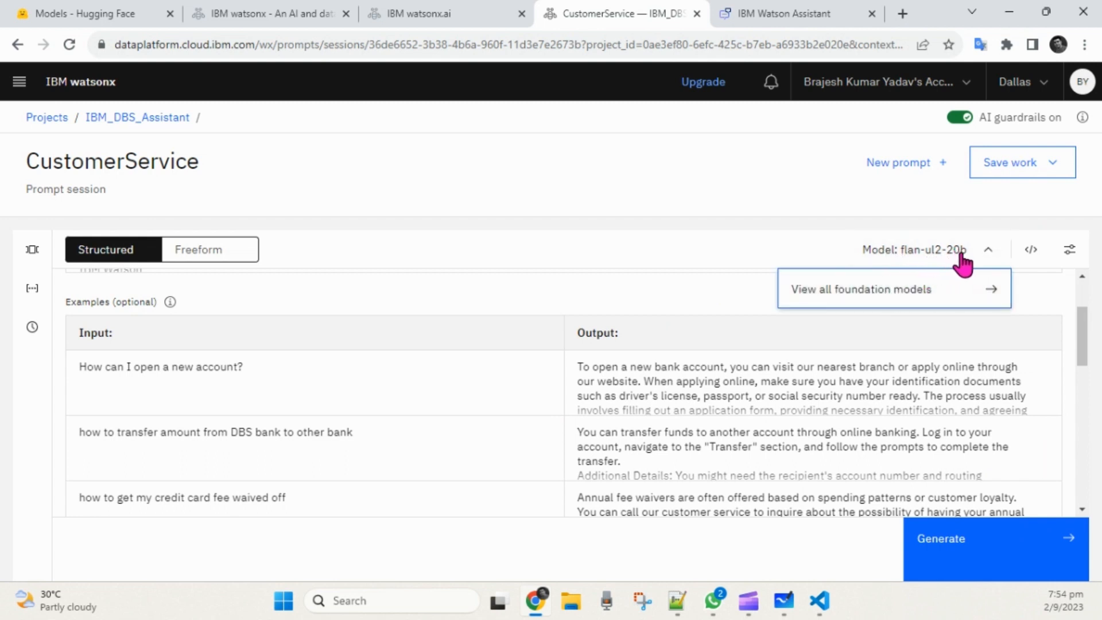
click(946, 304)
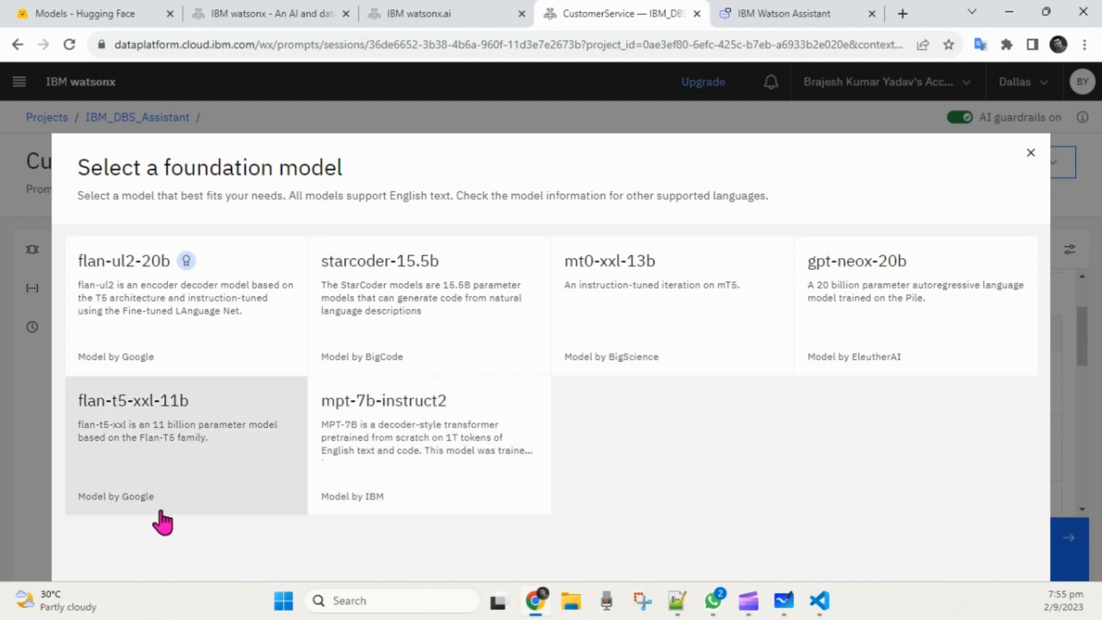
click(1030, 154)
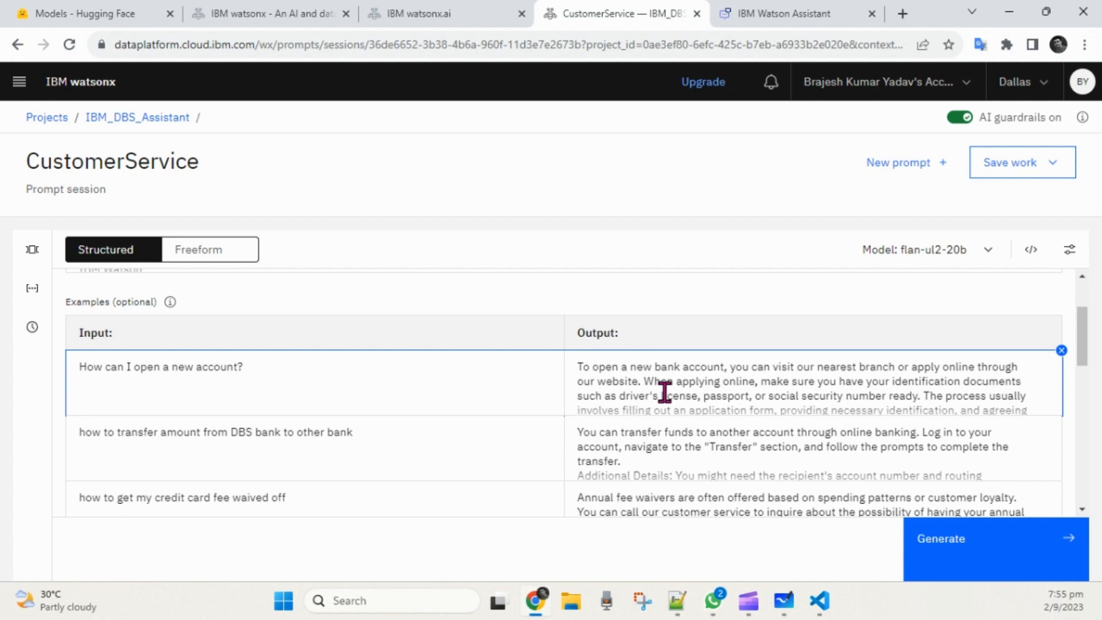
Step: Review the prompt's example rows of customer questions and their answers
scroll(627, 451, down, 2)
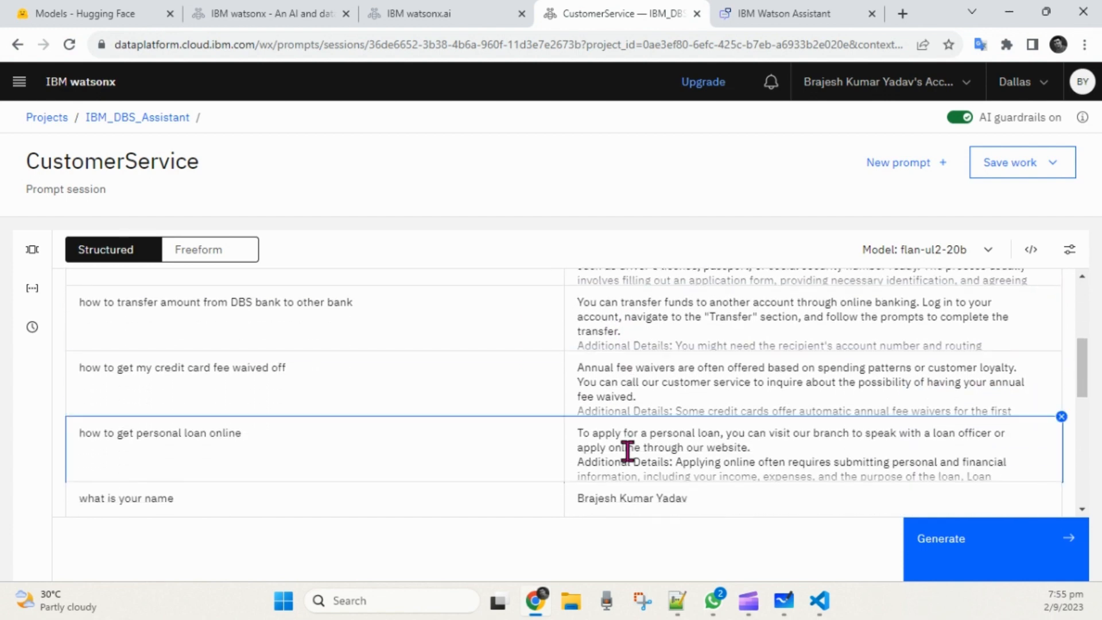
scroll(628, 451, down, 1)
scroll(628, 452, up, 4)
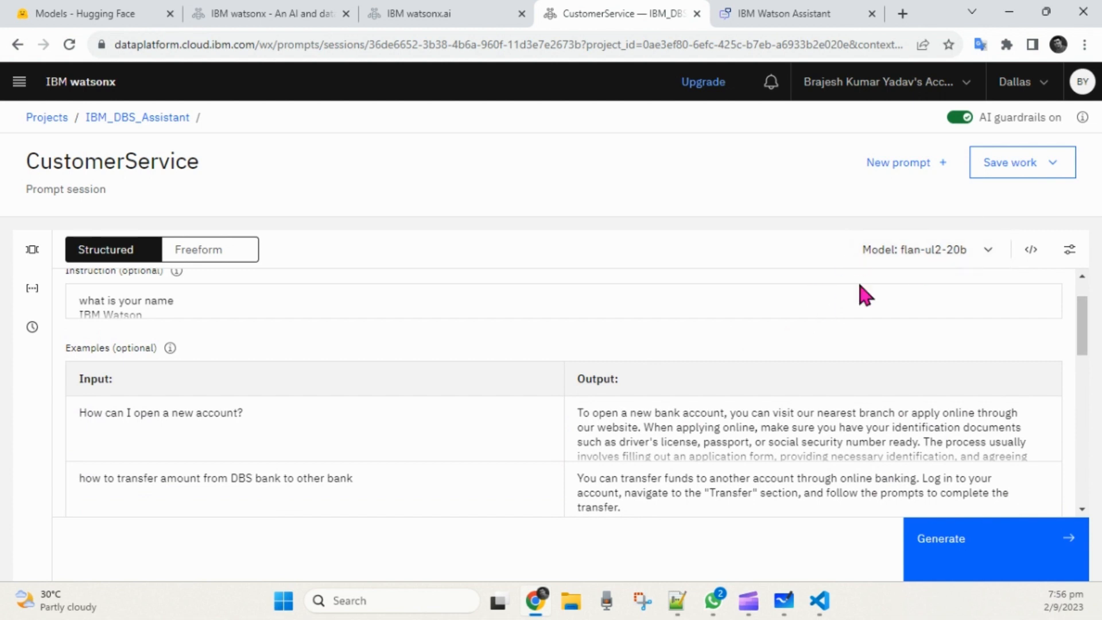
Step: Open the prompt's generated API code and examine the curl endpoint, request headers and model_id entry
click(1033, 256)
click(955, 435)
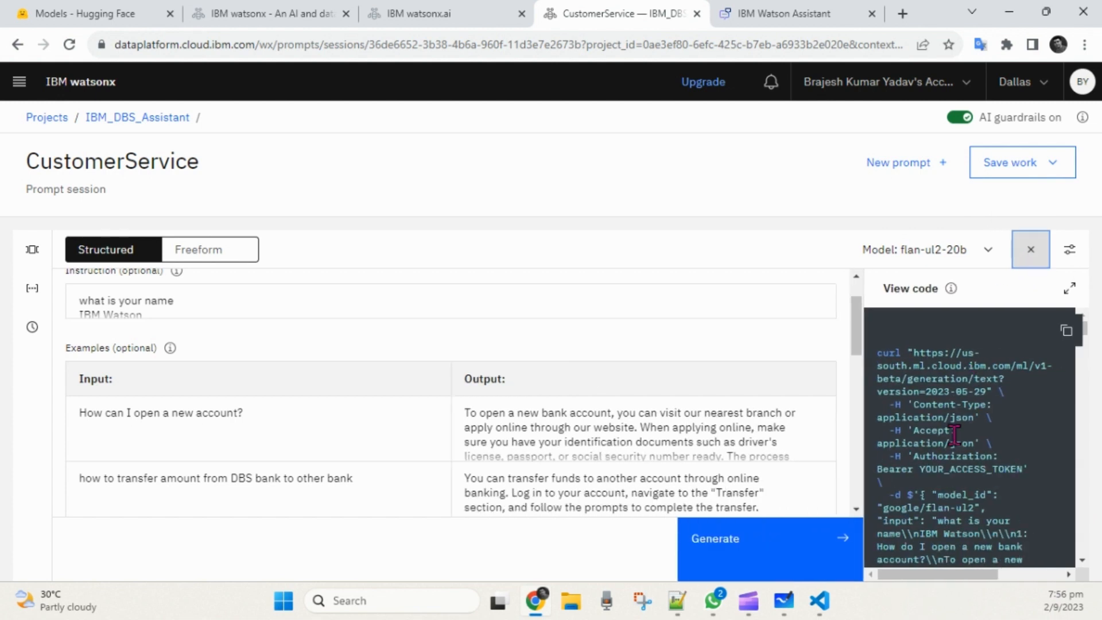
double_click(895, 365)
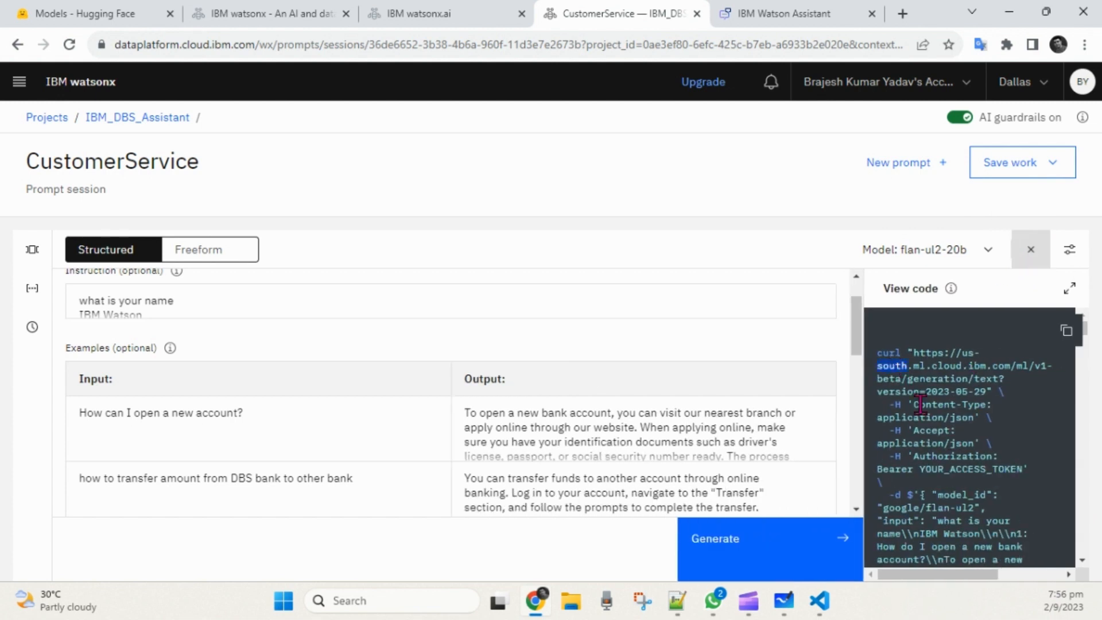
click(953, 446)
scroll(950, 454, down, 1)
double_click(969, 446)
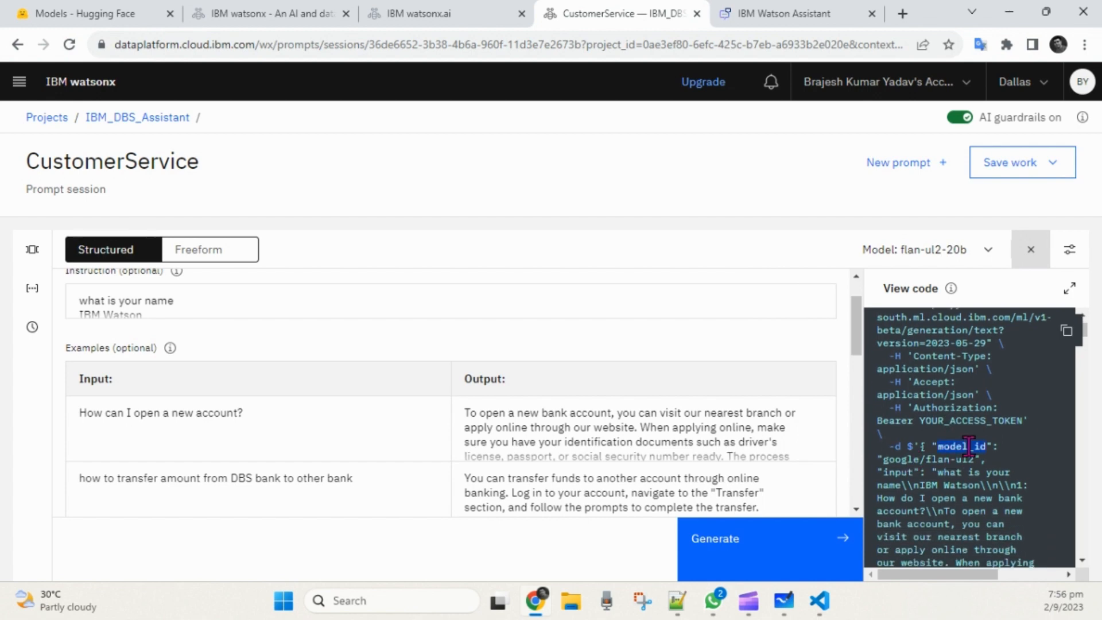
click(949, 515)
Step: Read the rest of the generated code through the prompt input to the decoding parameters and project ID, and close the code view
scroll(922, 485, down, 10)
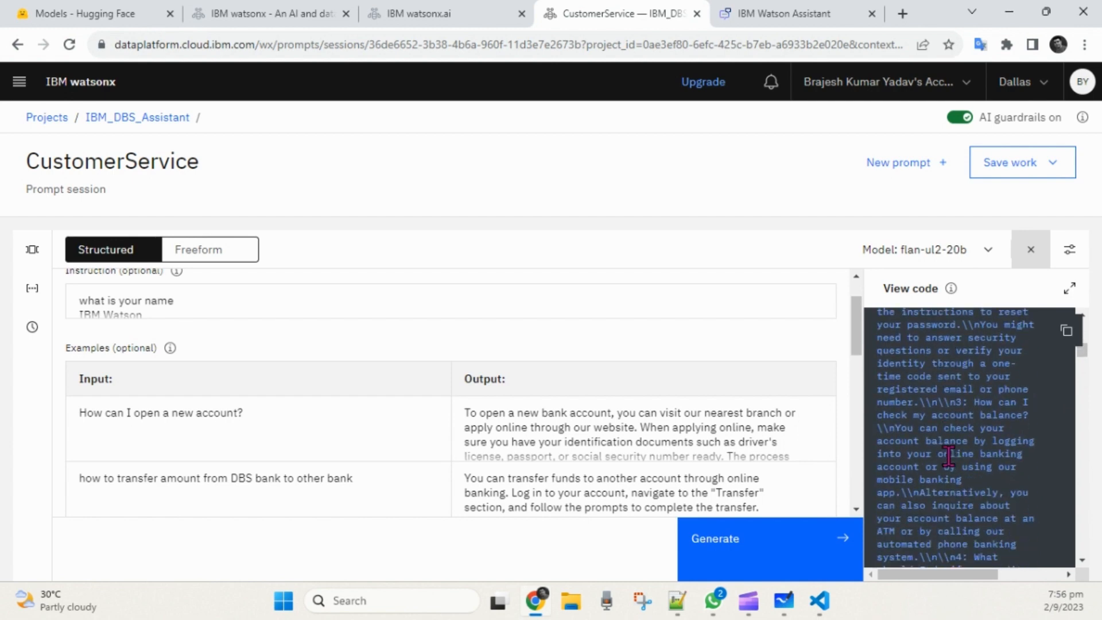
scroll(949, 456, down, 15)
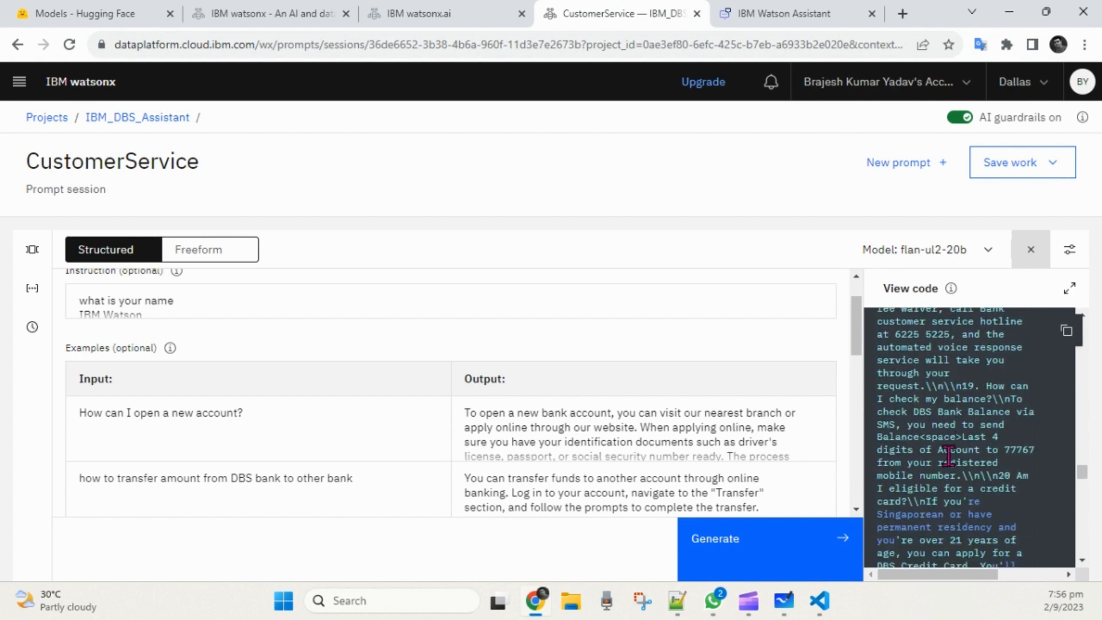
scroll(949, 455, down, 2)
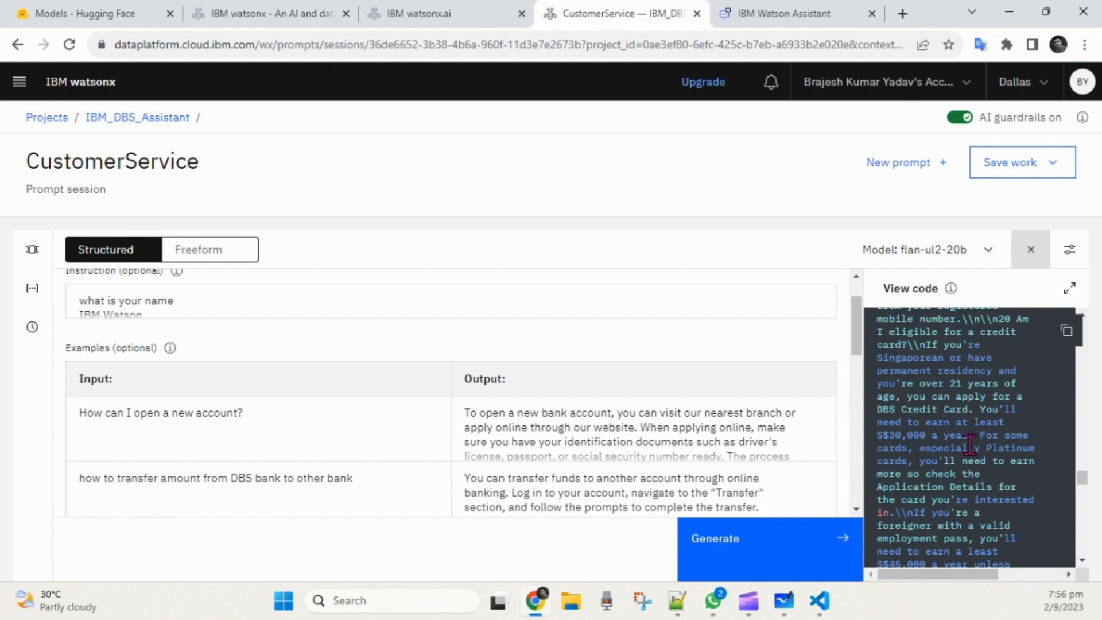
scroll(933, 413, down, 5)
scroll(933, 413, down, 1)
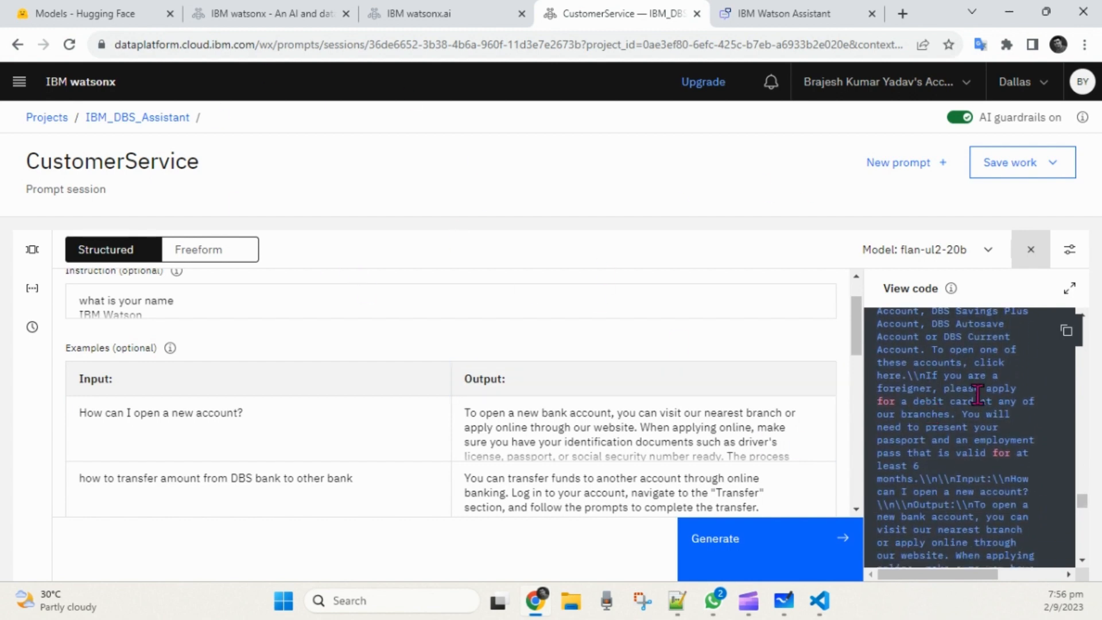
scroll(969, 422, down, 10)
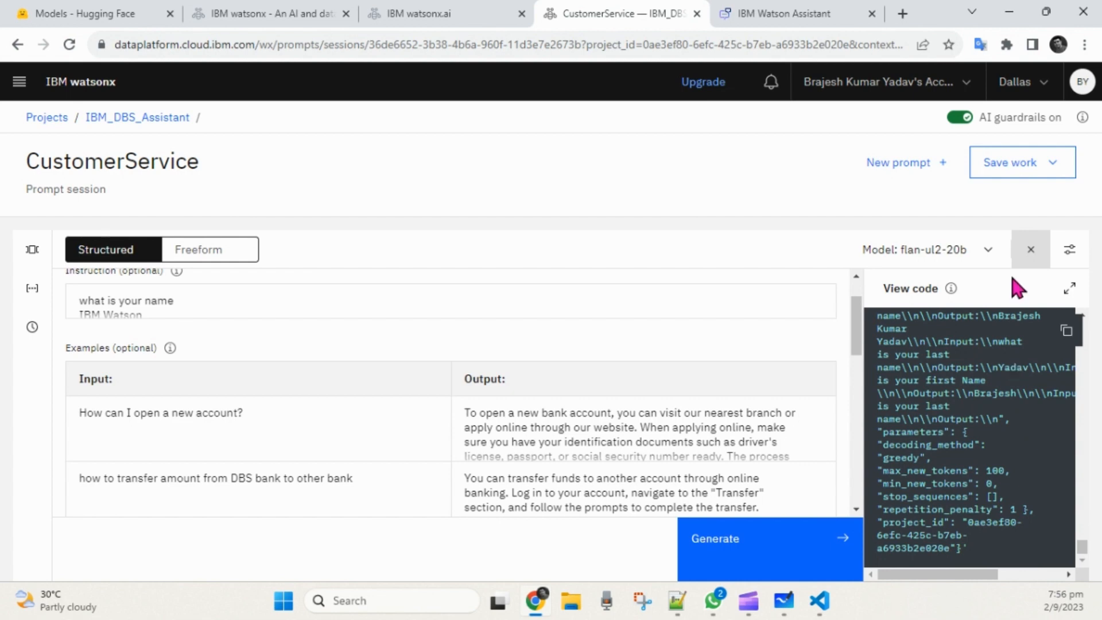
click(1032, 253)
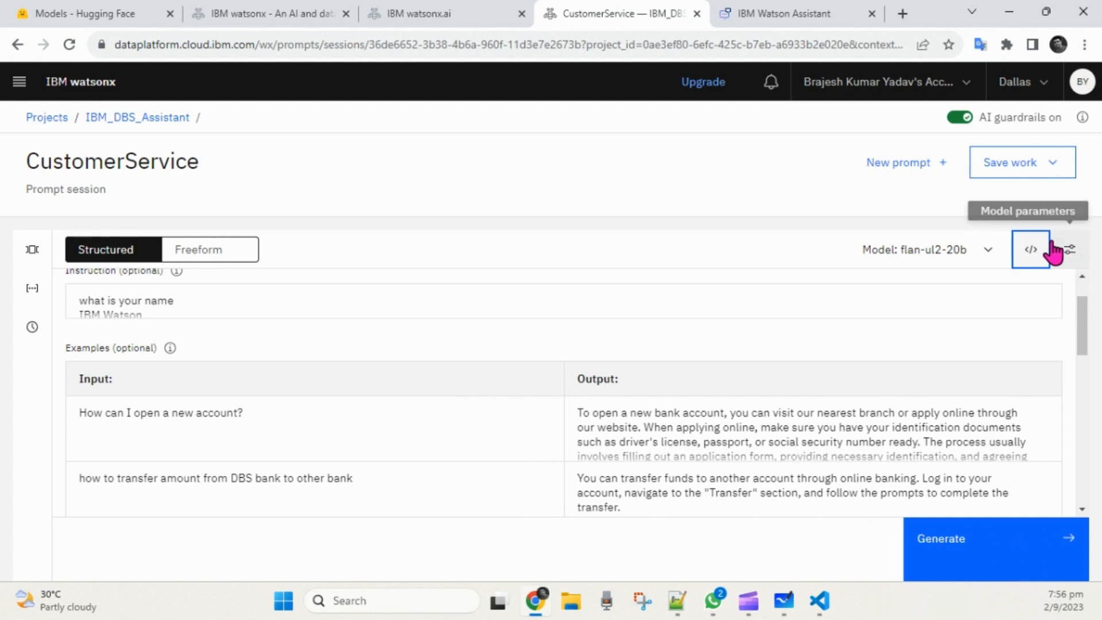
Step: Review the model parameters for decoding, repetition penalty, stop sequences and min/max tokens, and close them without changing anything
click(1070, 253)
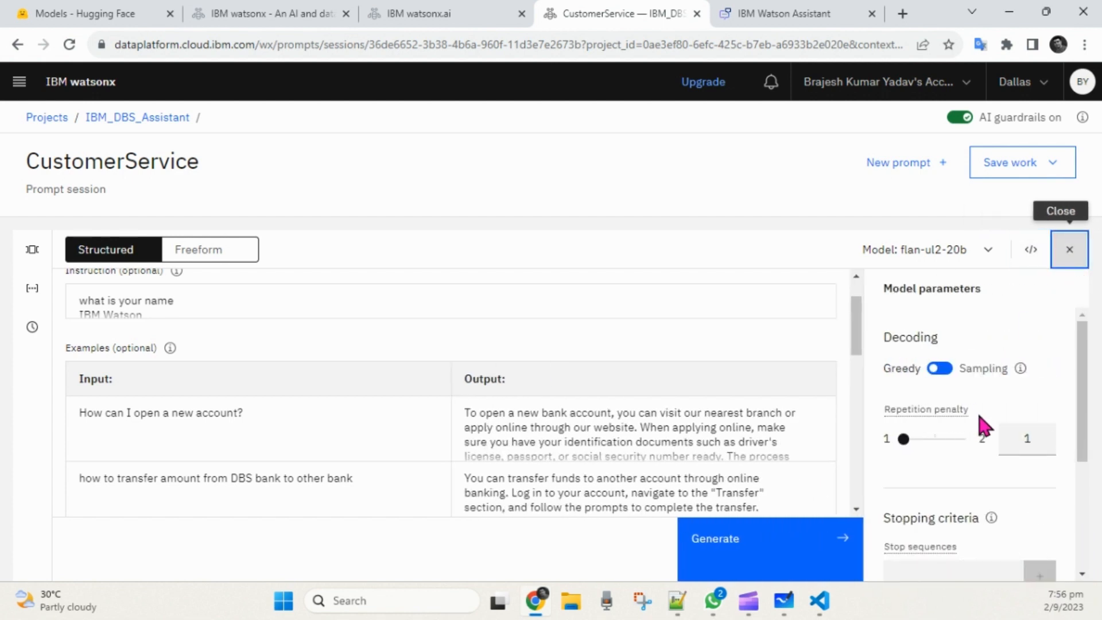
scroll(1039, 363, down, 1)
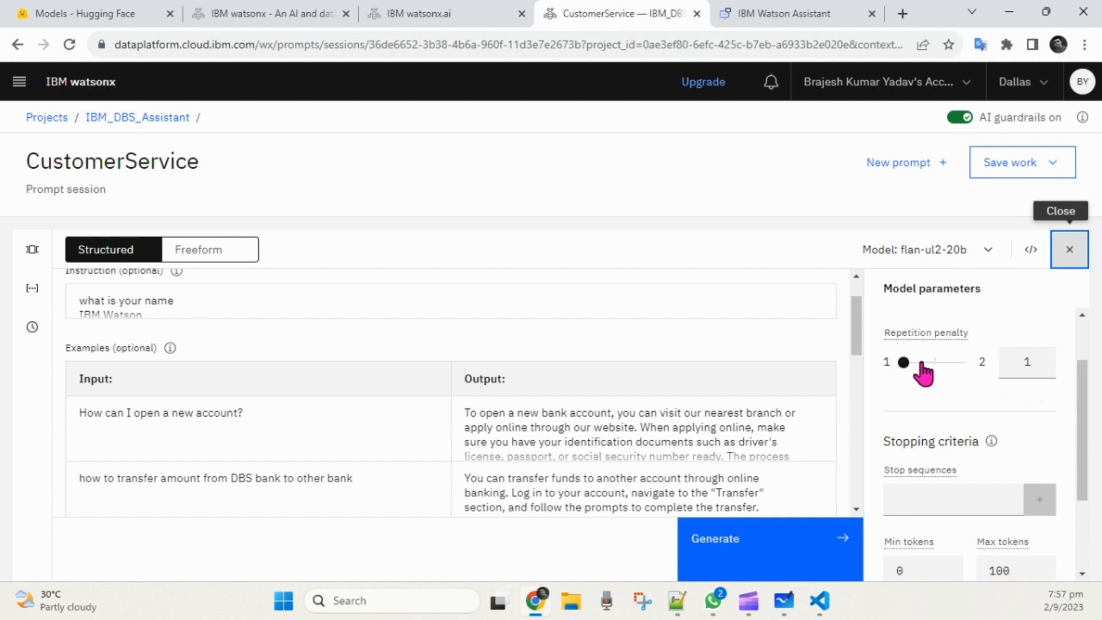
scroll(965, 407, down, 3)
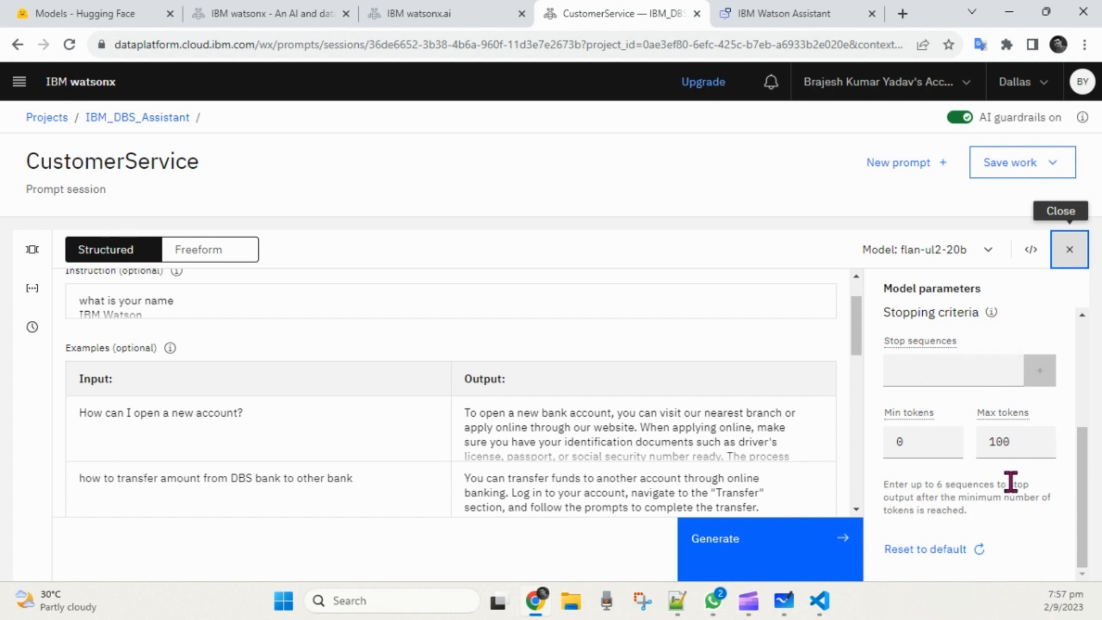
click(1067, 247)
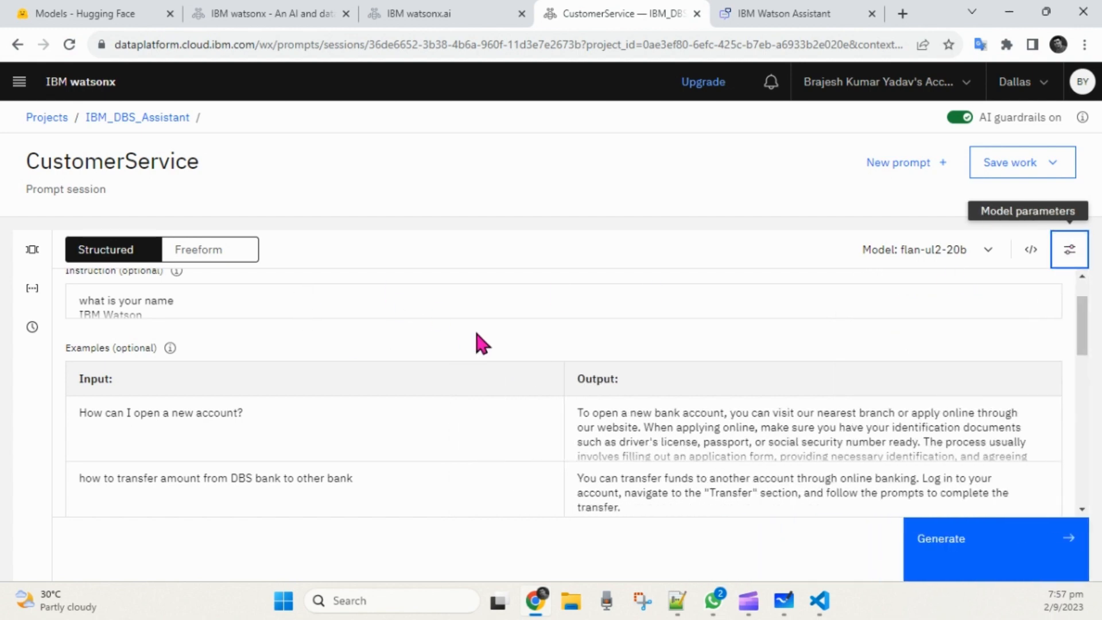
Step: Look over the prompt's instruction text and example rows again, down to the prompt test section
scroll(424, 291, up, 1)
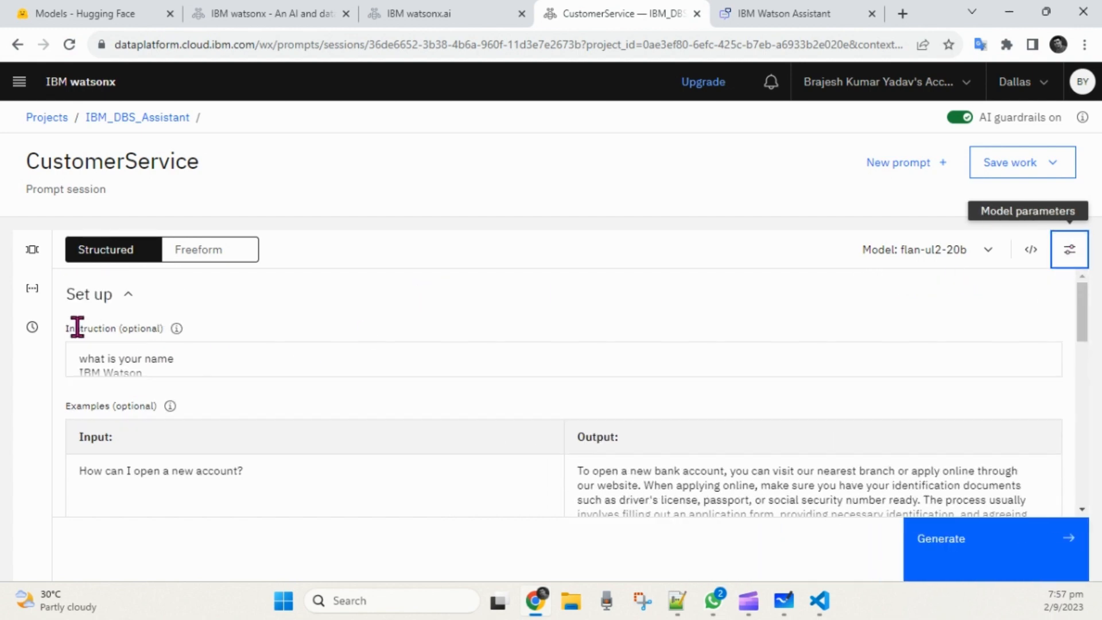
click(145, 370)
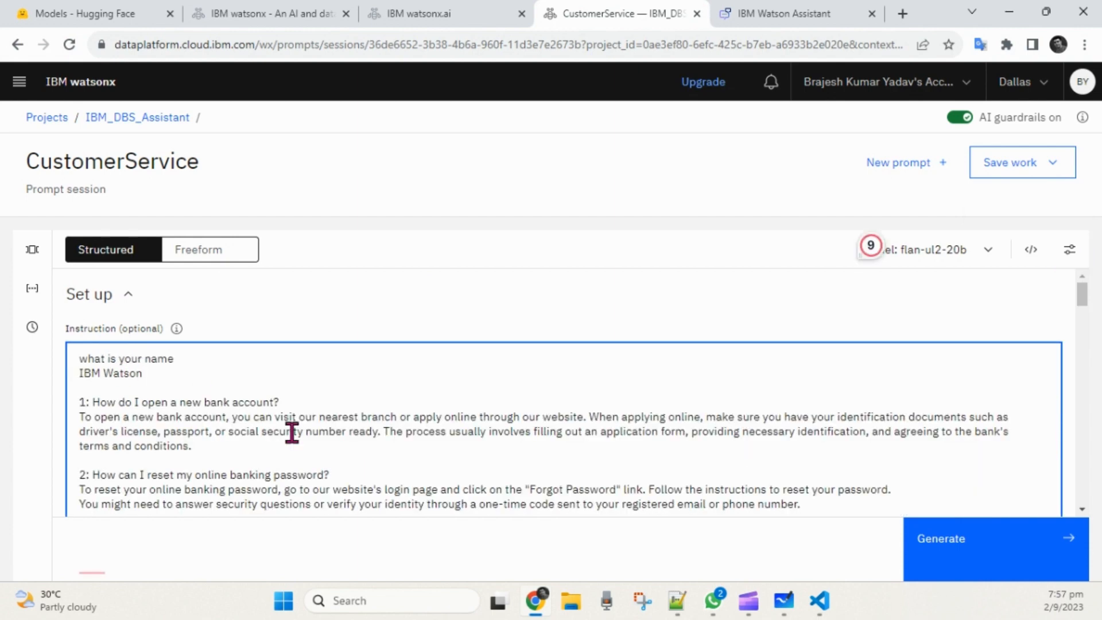
click(361, 294)
scroll(316, 468, down, 1)
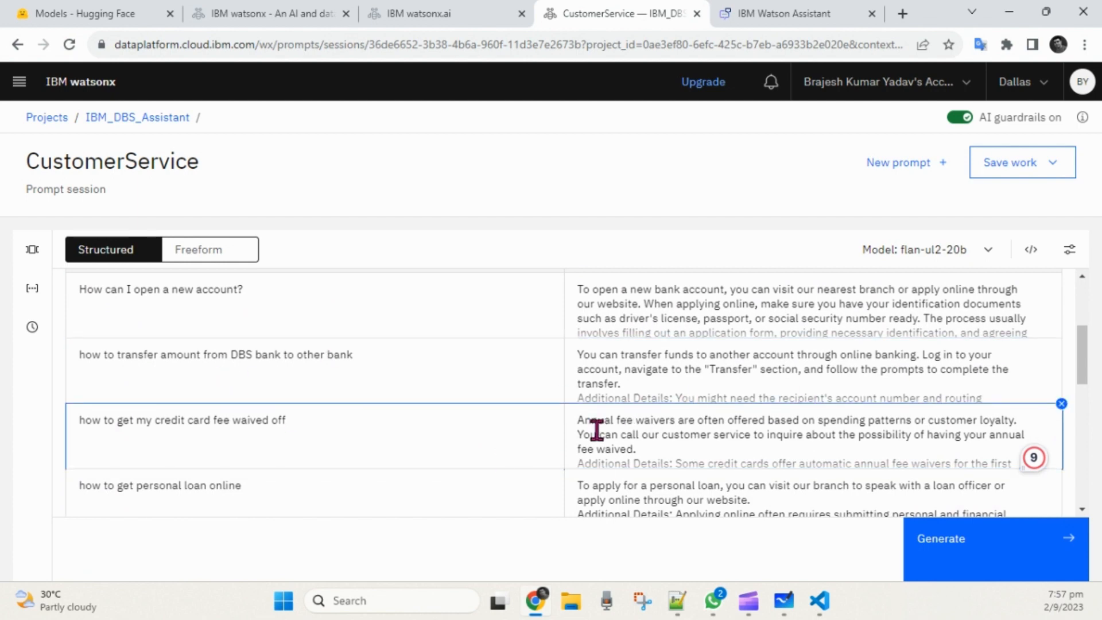
scroll(597, 430, down, 8)
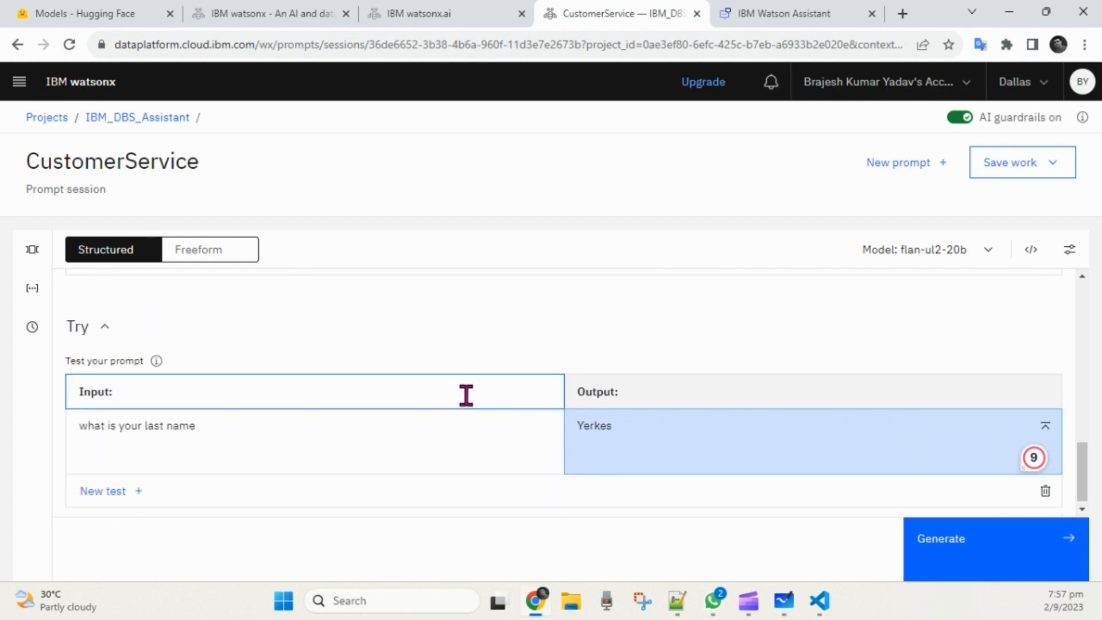
Step: Replace the test input with "how to open new account?" and generate the model's answer
click(274, 424)
key(ctrl+a)
key(BackSpace)
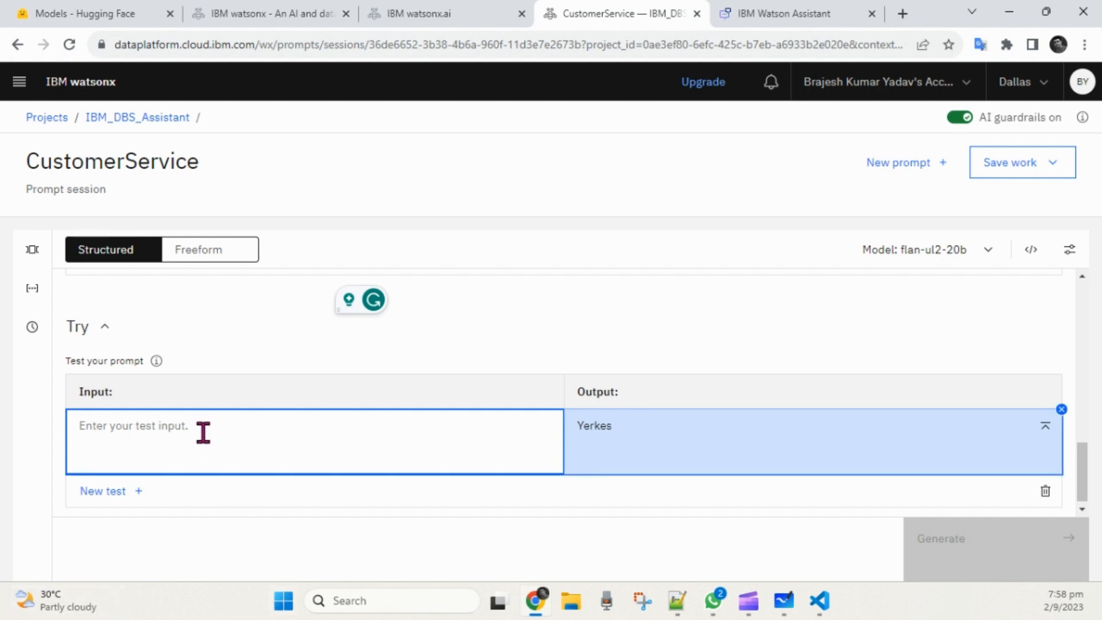
text(ho)
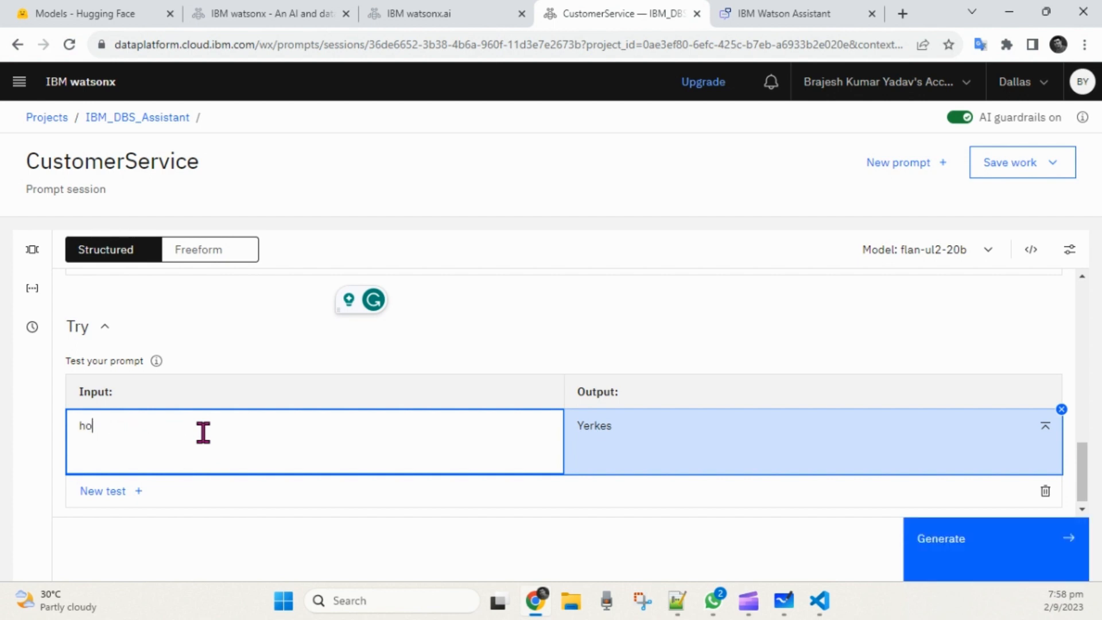
text(w to open new )
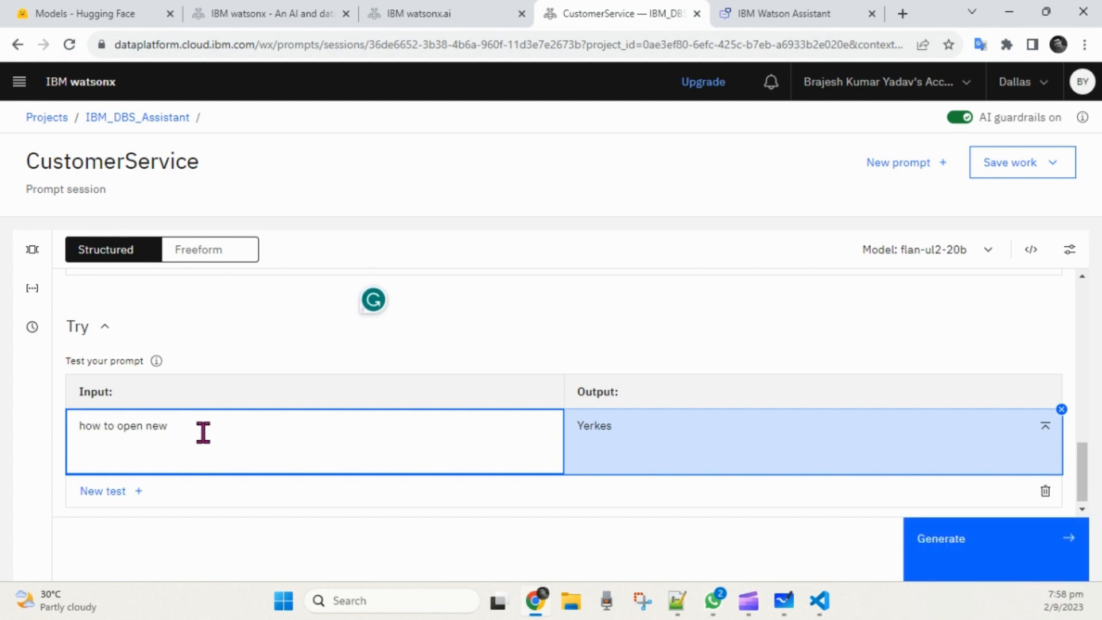
text(account?)
click(948, 539)
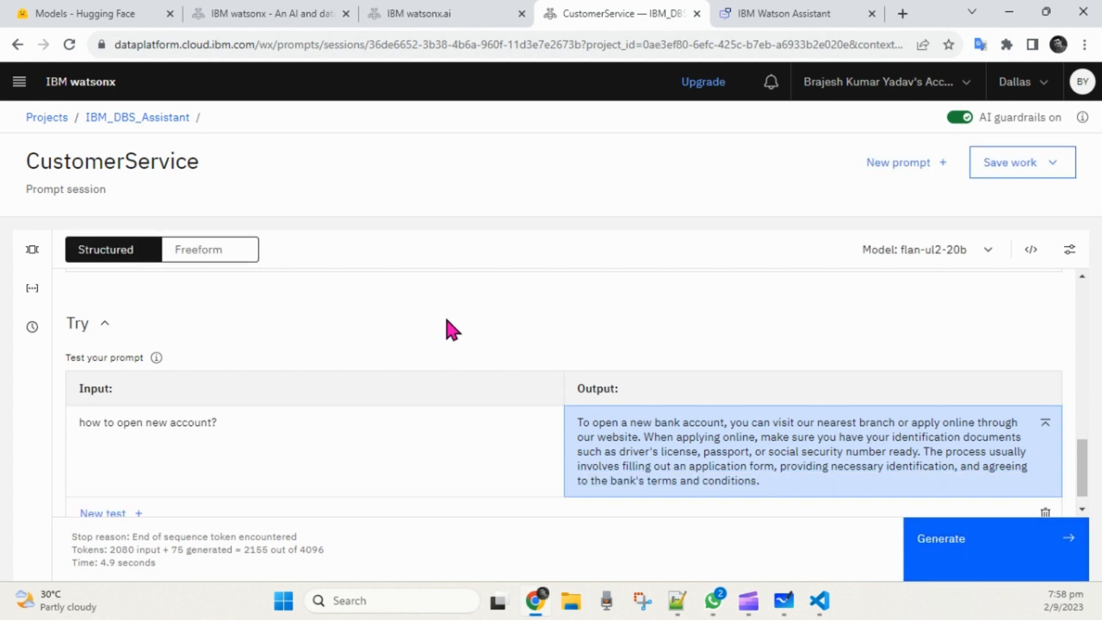
Step: Compare the generated answer with the instruction's answer on opening a new bank account and with the example rows
scroll(446, 318, up, 12)
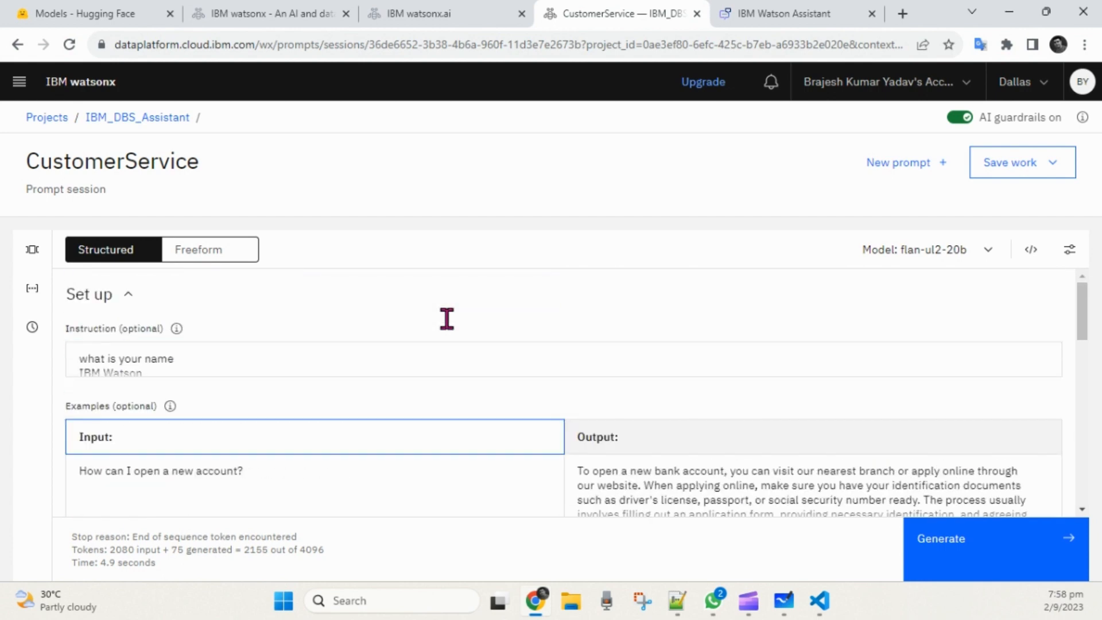
click(163, 368)
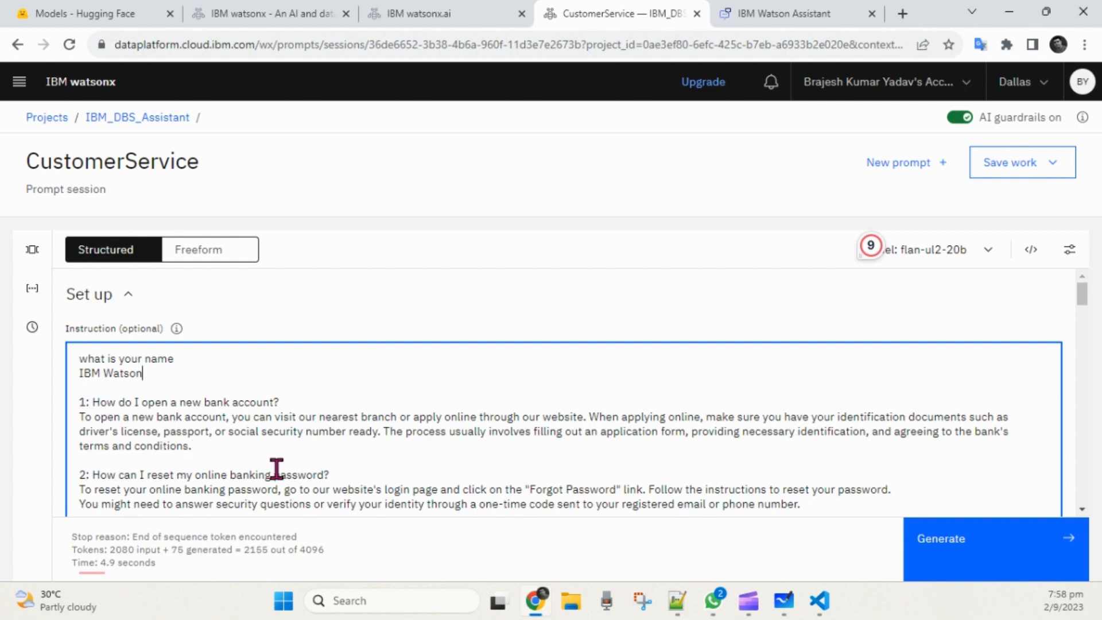
drag(81, 414, 188, 460)
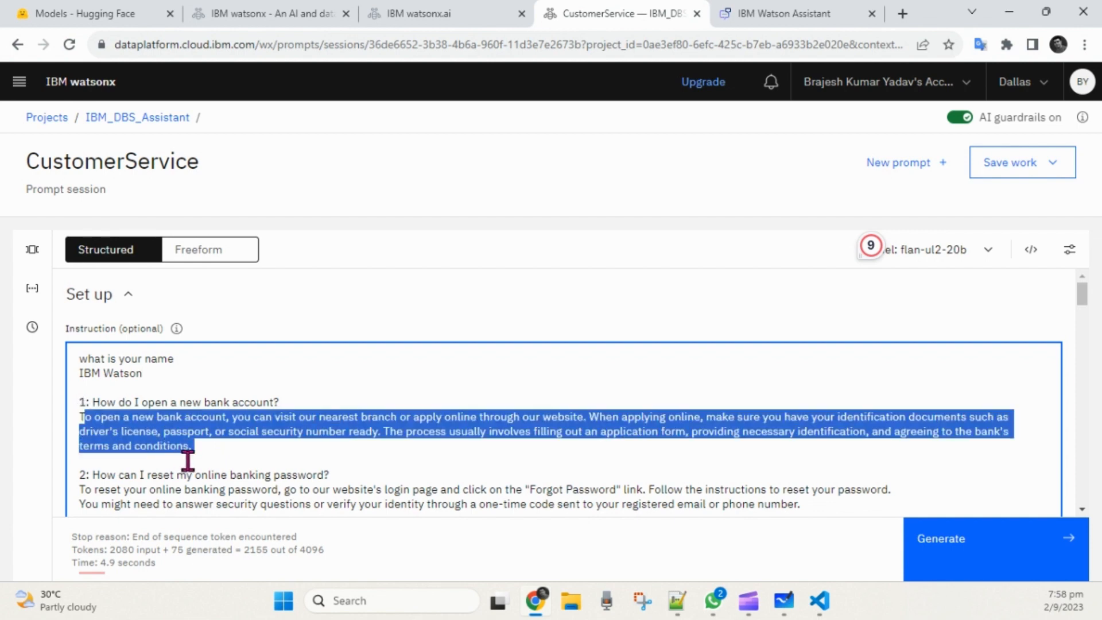
scroll(447, 367, down, 10)
scroll(489, 382, down, 10)
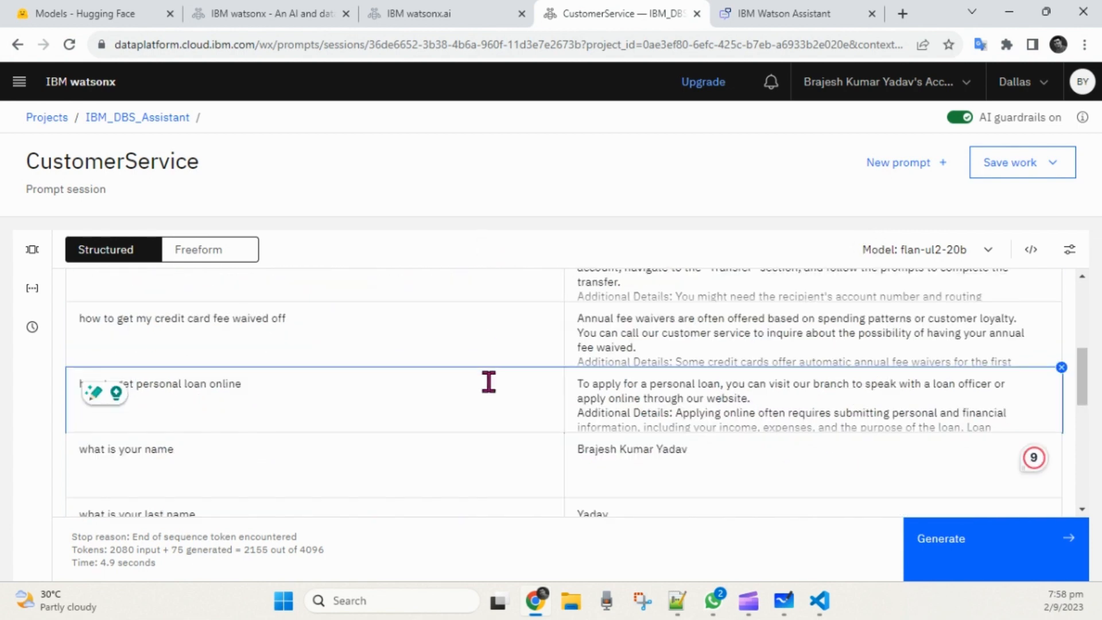
scroll(556, 468, down, 10)
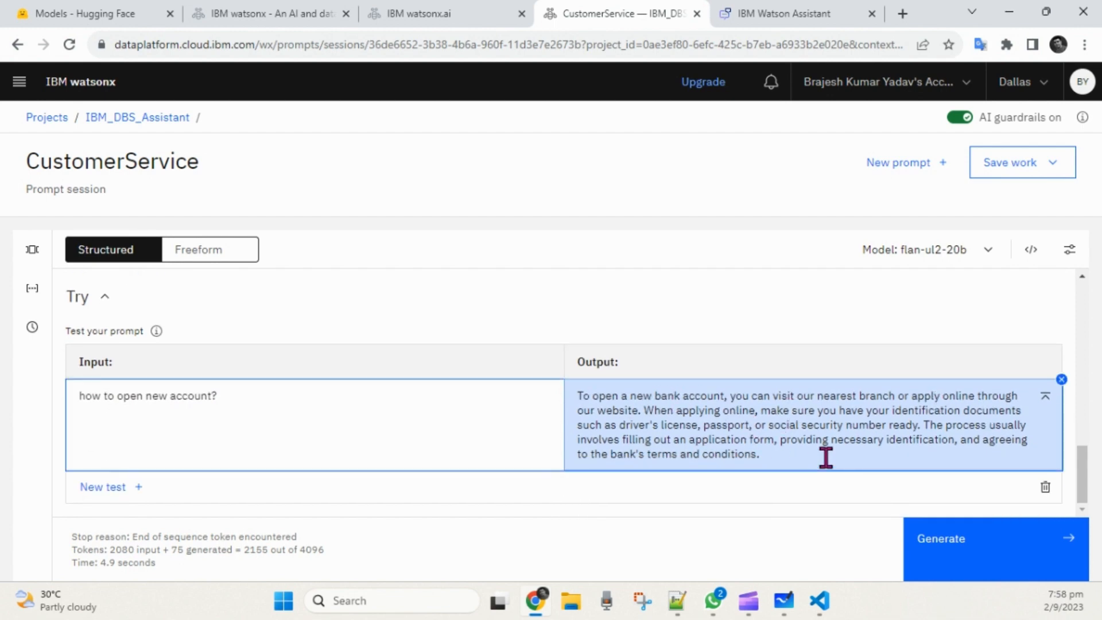
Step: Replace the test input with "how can i setup online banking?" and generate the model's answer
click(280, 399)
key(ctrl+a)
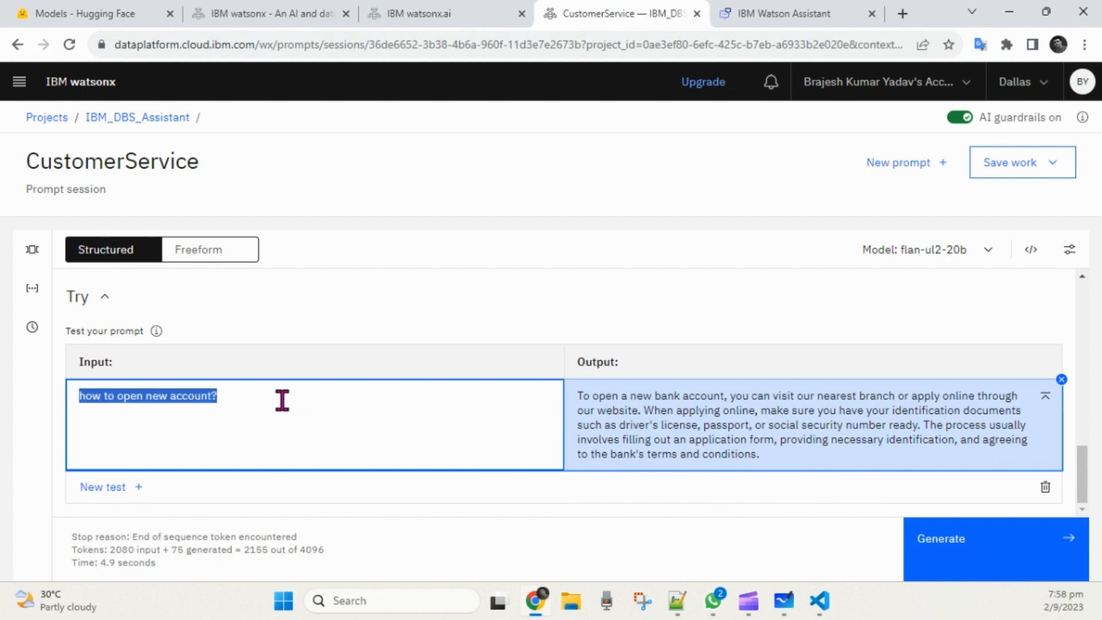
key(BackSpace)
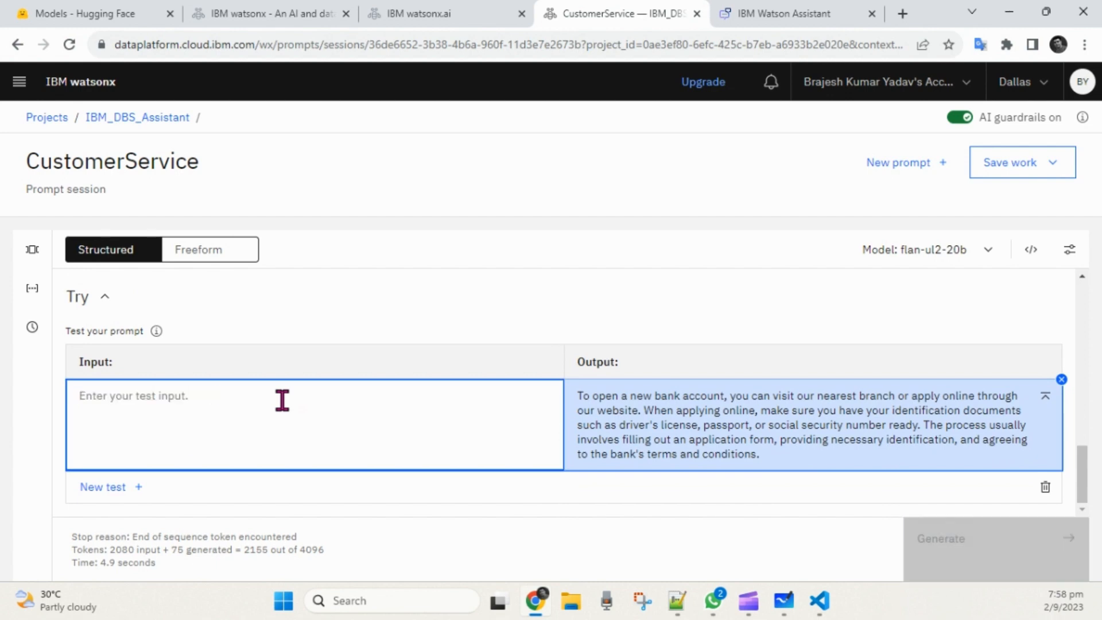
text(ho)
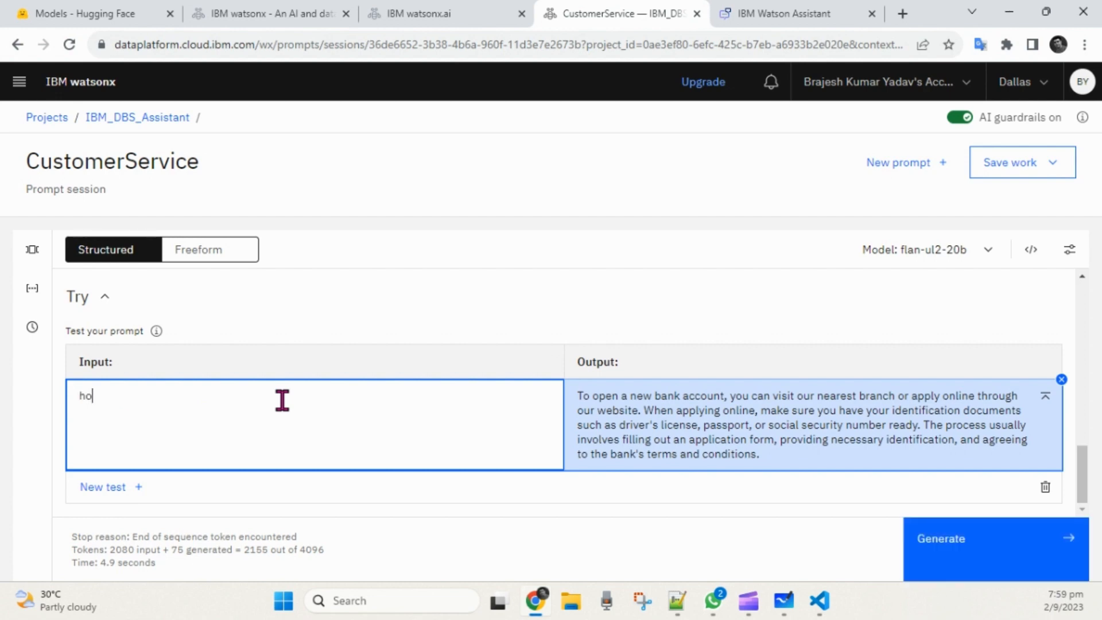
text(w can i setup online banking)
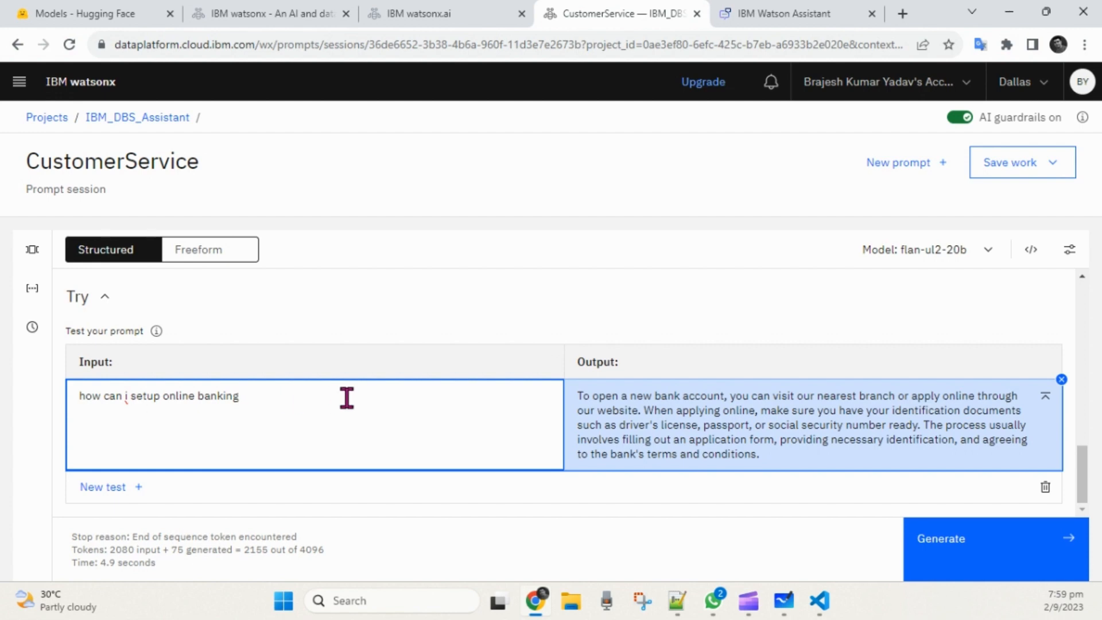
text(?)
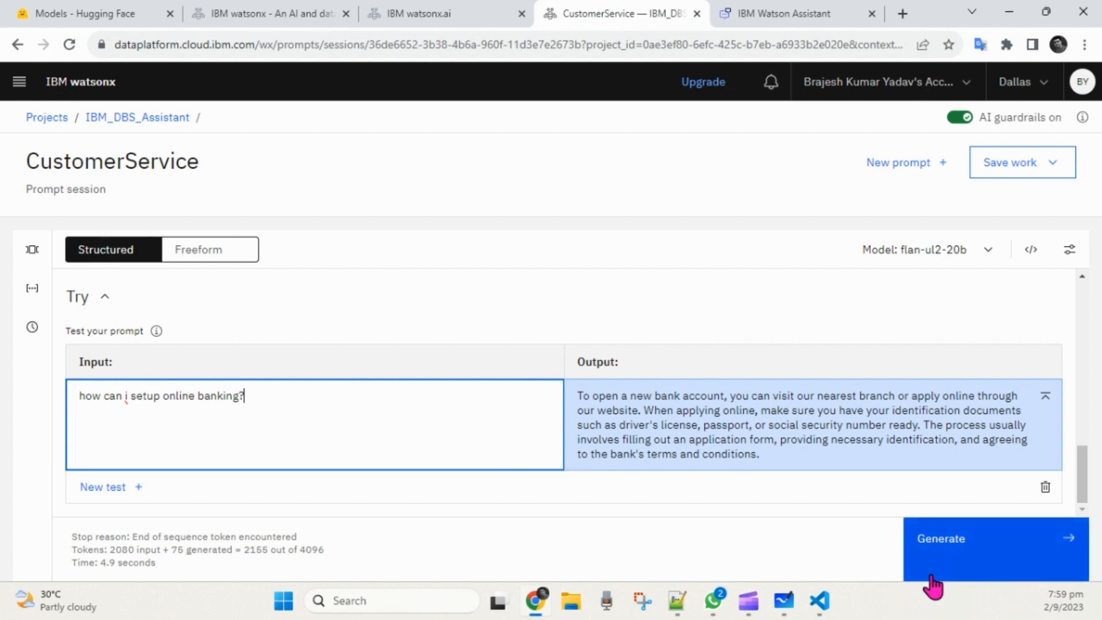
click(964, 535)
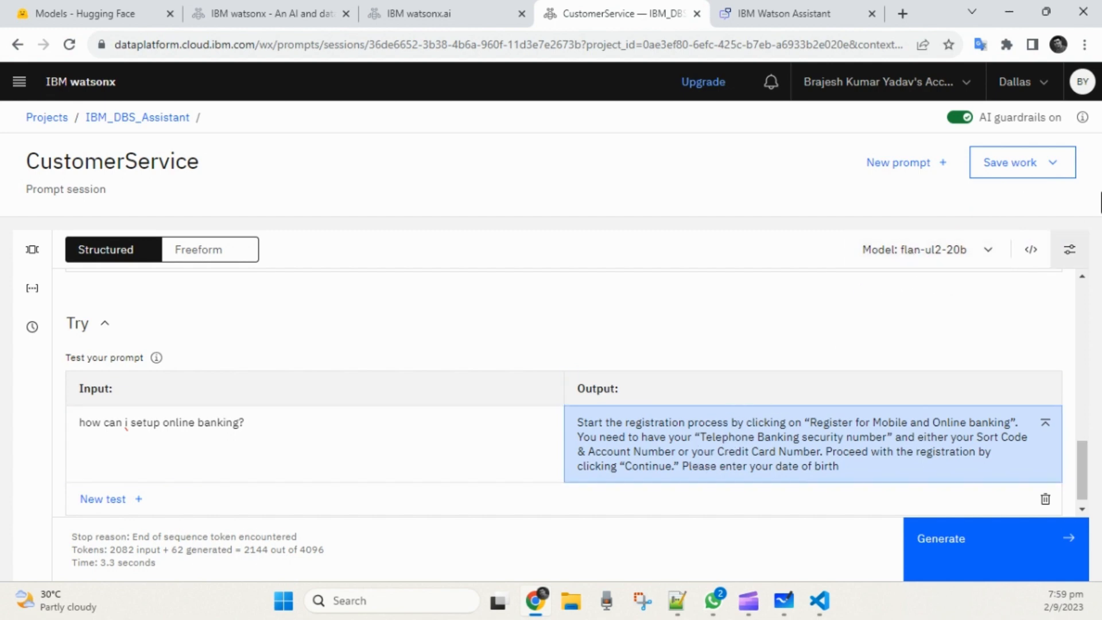
Step: View the list of all foundation models again and close it without selecting a different model
click(947, 250)
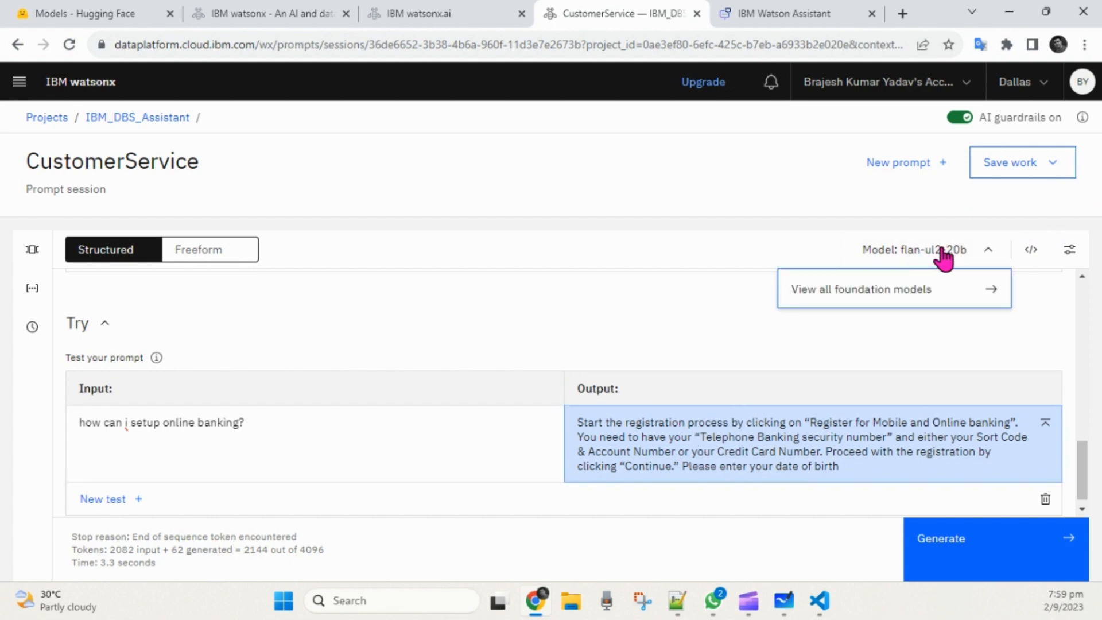
click(889, 297)
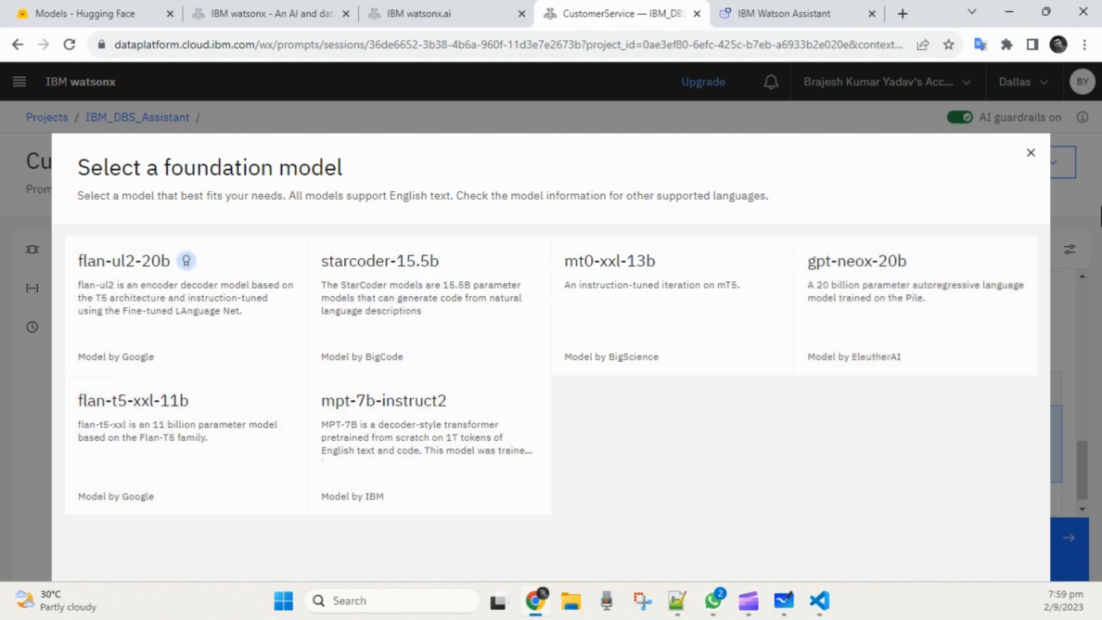
click(1030, 153)
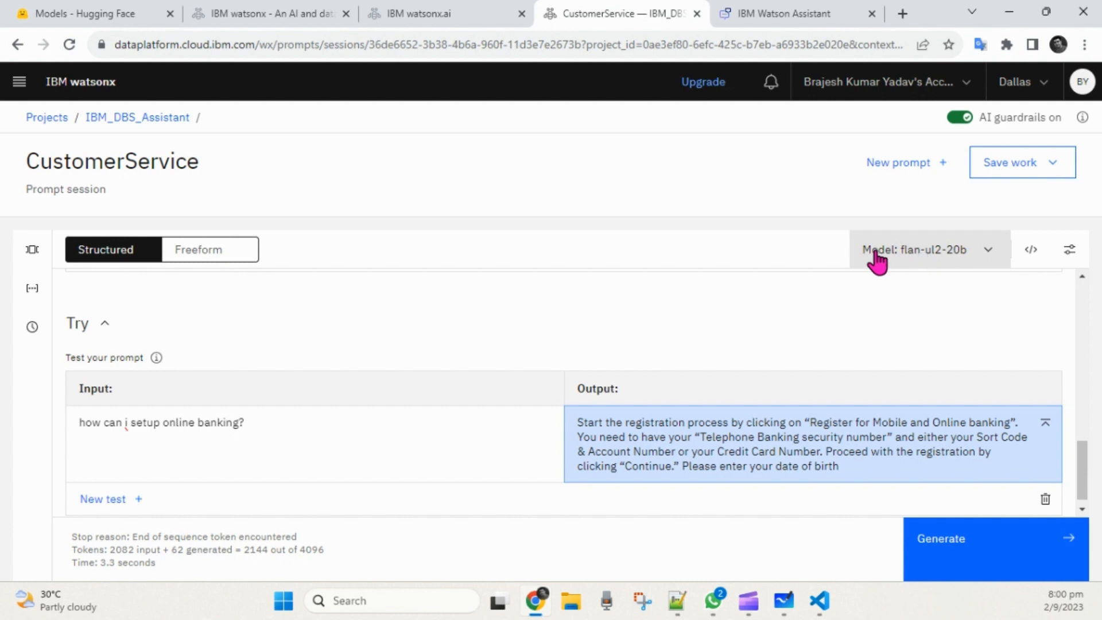
Step: Check the prompt session's save options and browse the sample prompts from summarization through code translation
click(1045, 179)
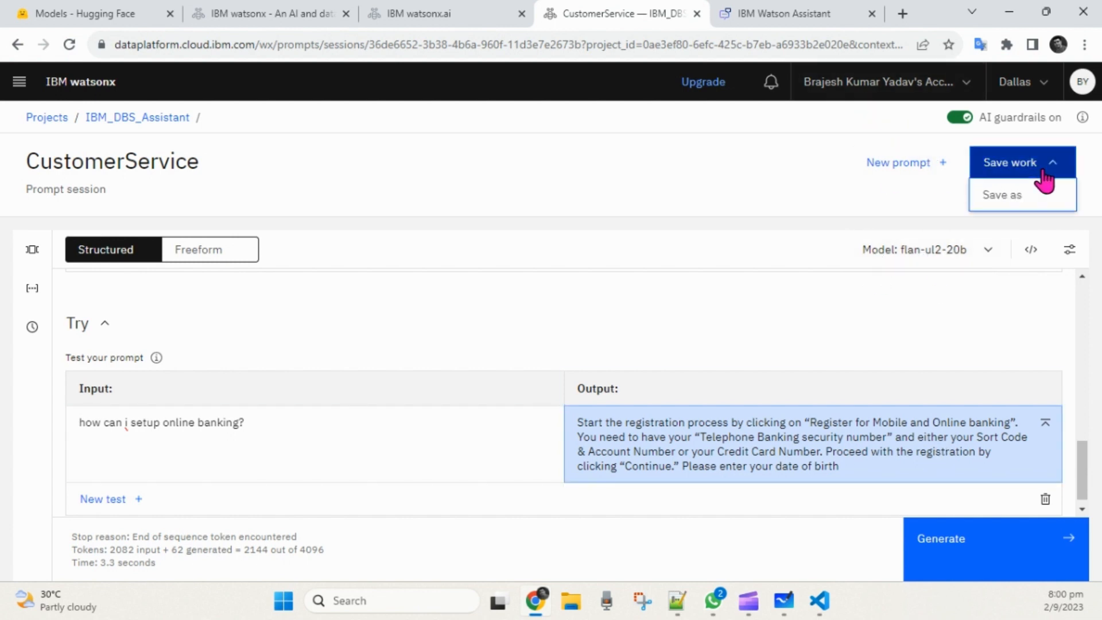
click(1007, 172)
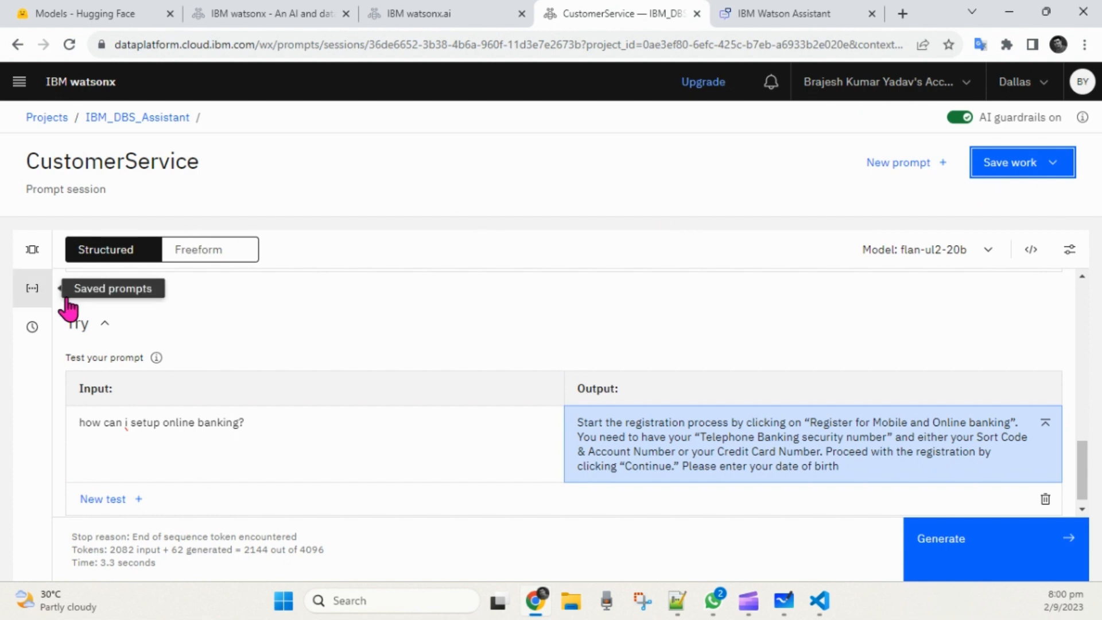
click(32, 253)
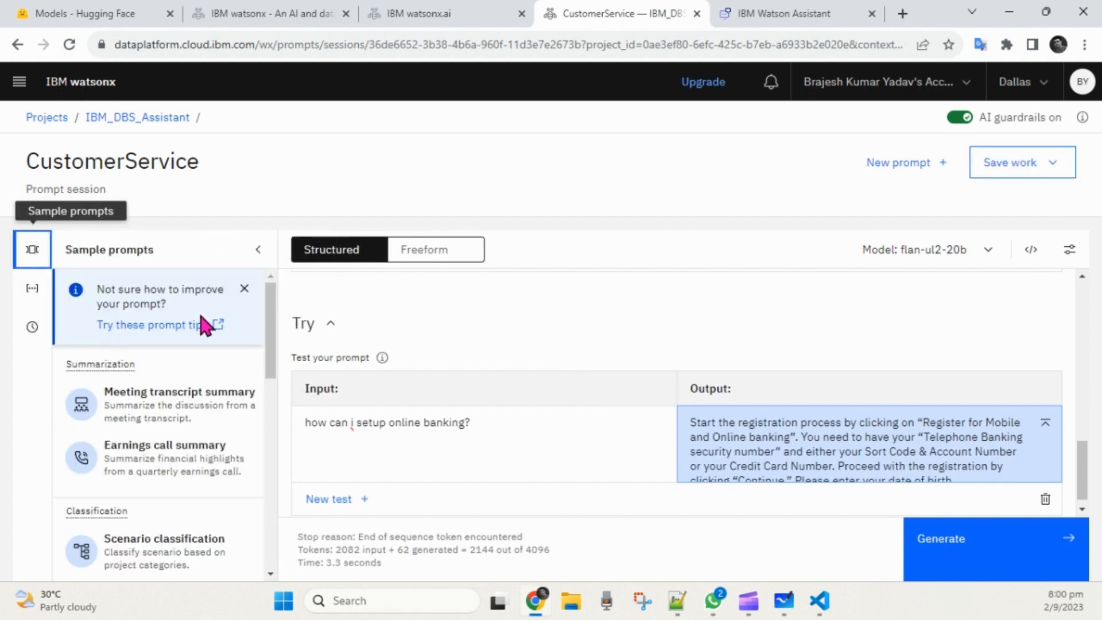
scroll(139, 494, down, 3)
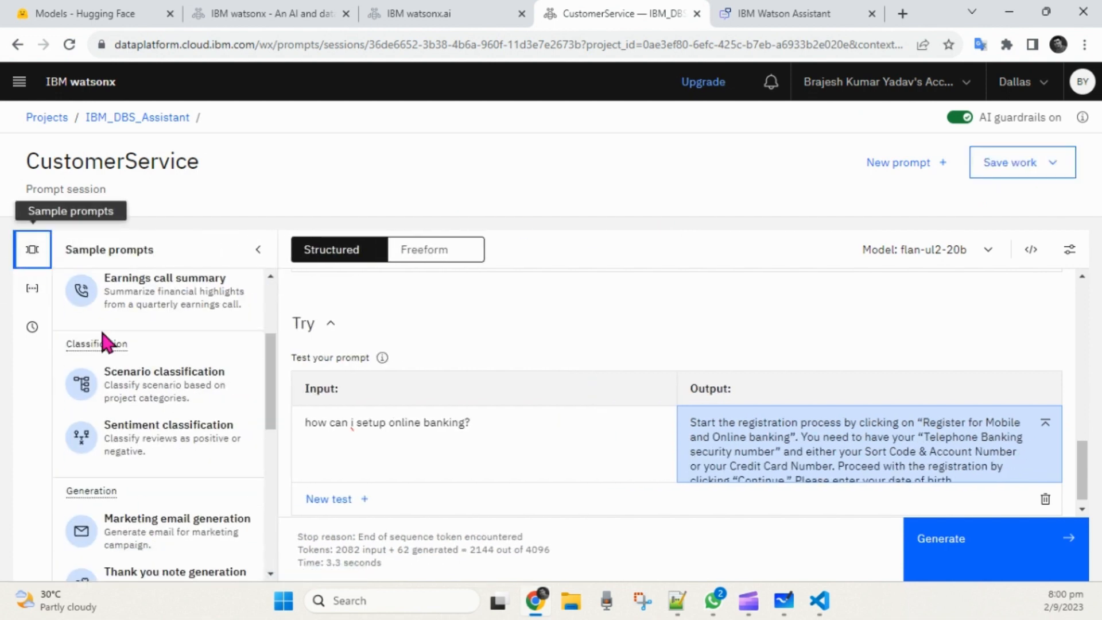
scroll(109, 356, up, 3)
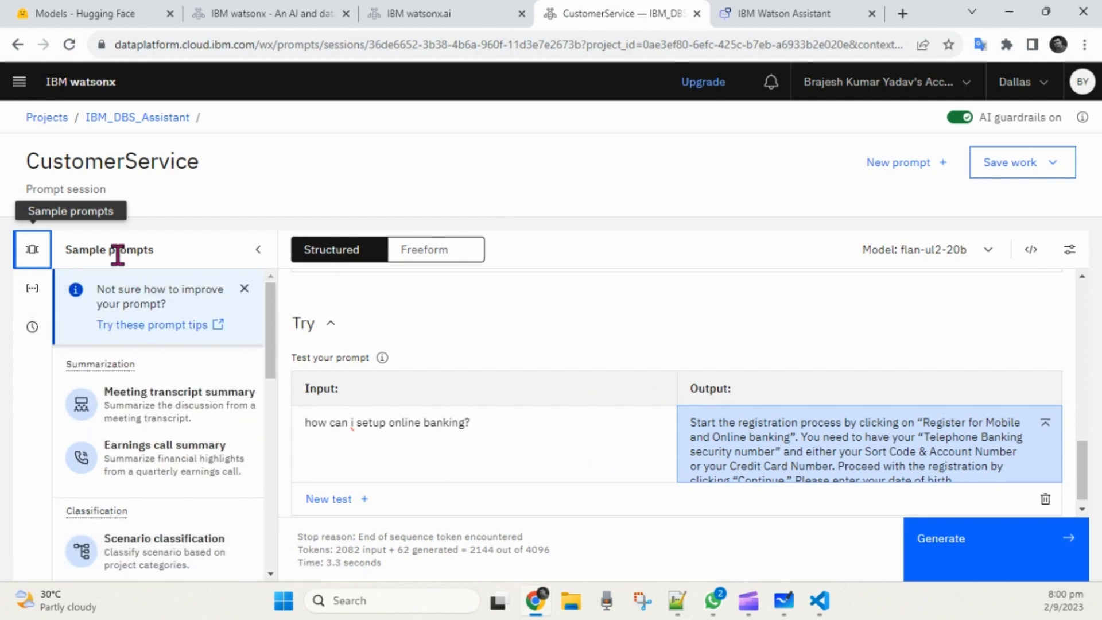
scroll(112, 510, down, 10)
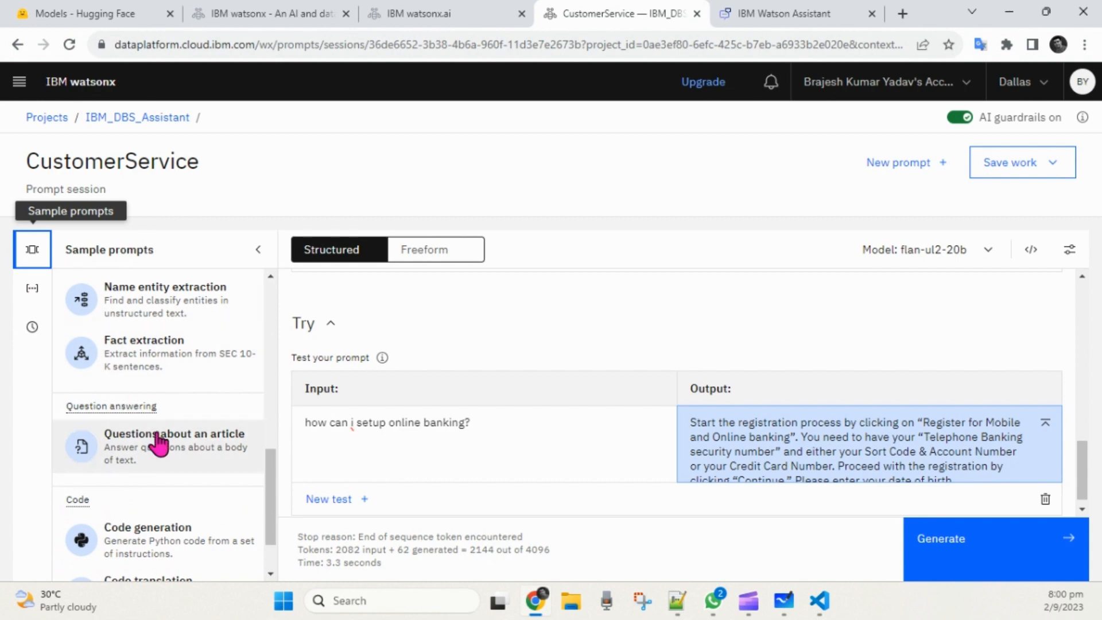
scroll(161, 511, down, 1)
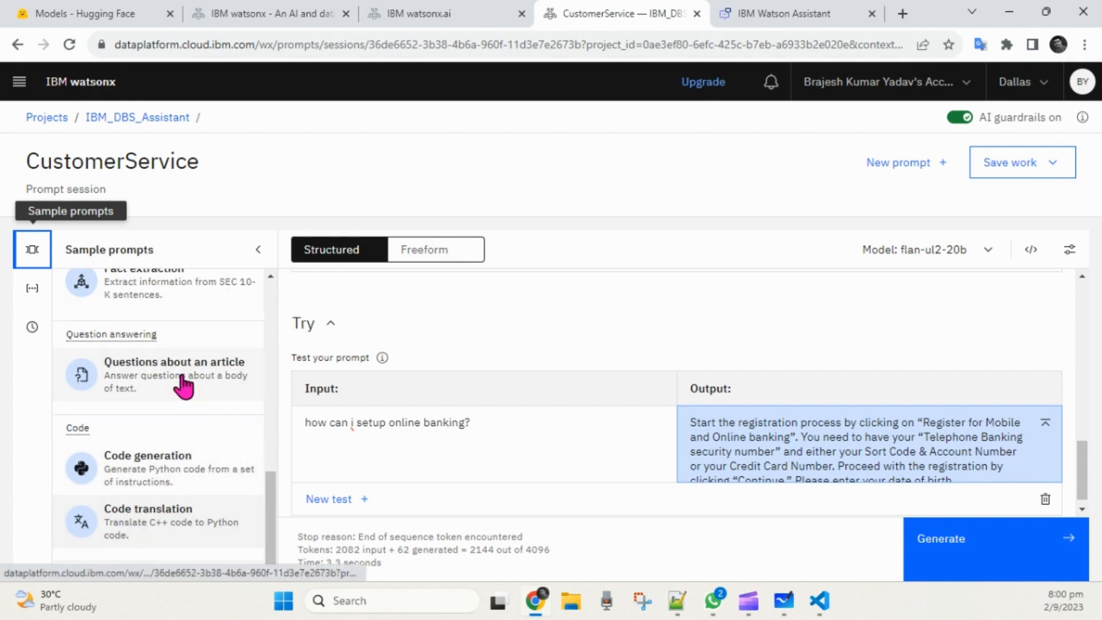
scroll(183, 386, up, 4)
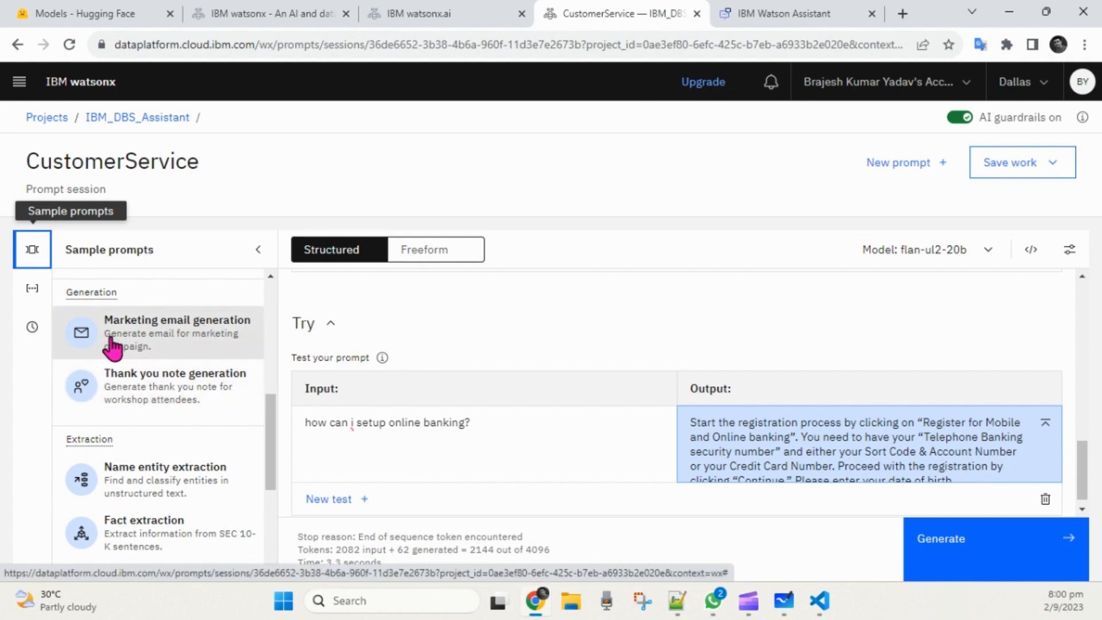
Step: View the prompt session's API code and examine the curl endpoint, headers and model_id in it
scroll(460, 350, up, 5)
scroll(459, 342, up, 1)
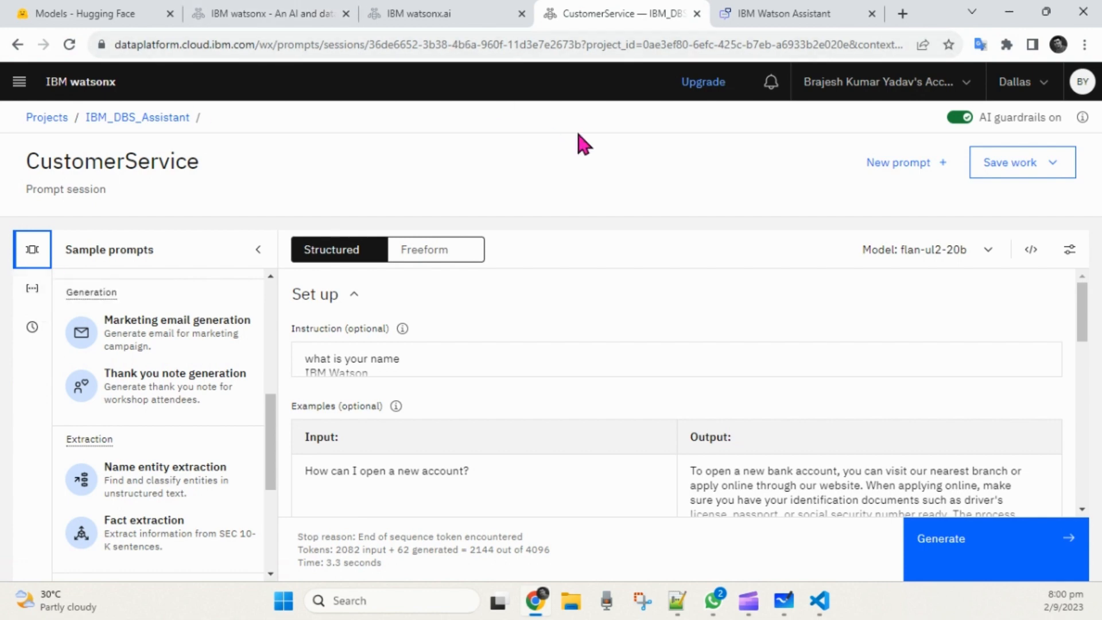
click(1032, 249)
drag(921, 366, 940, 497)
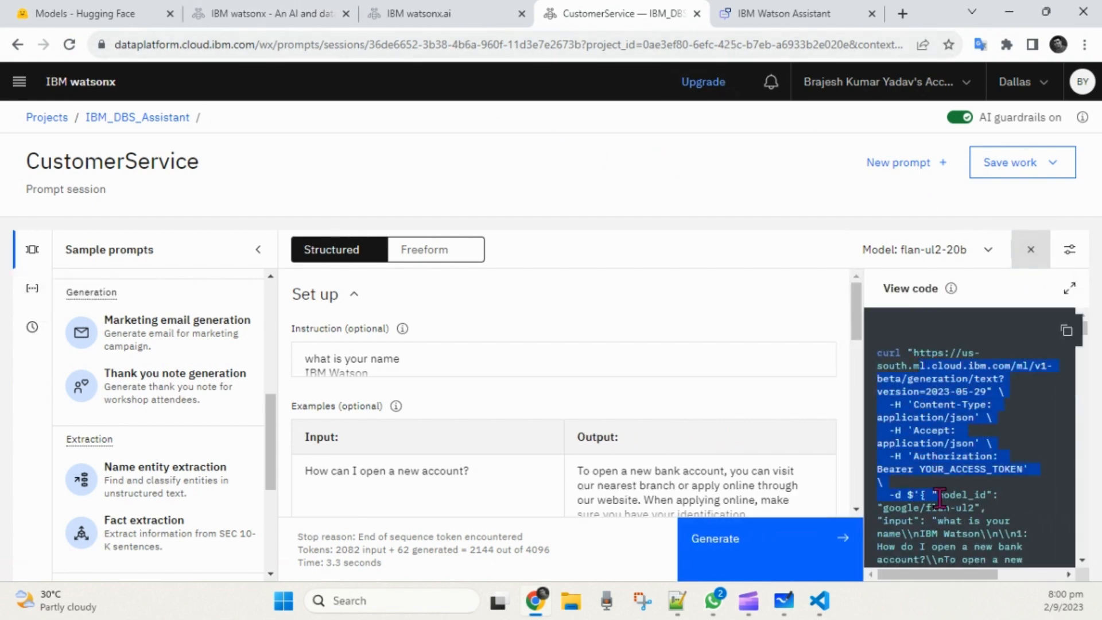
click(971, 472)
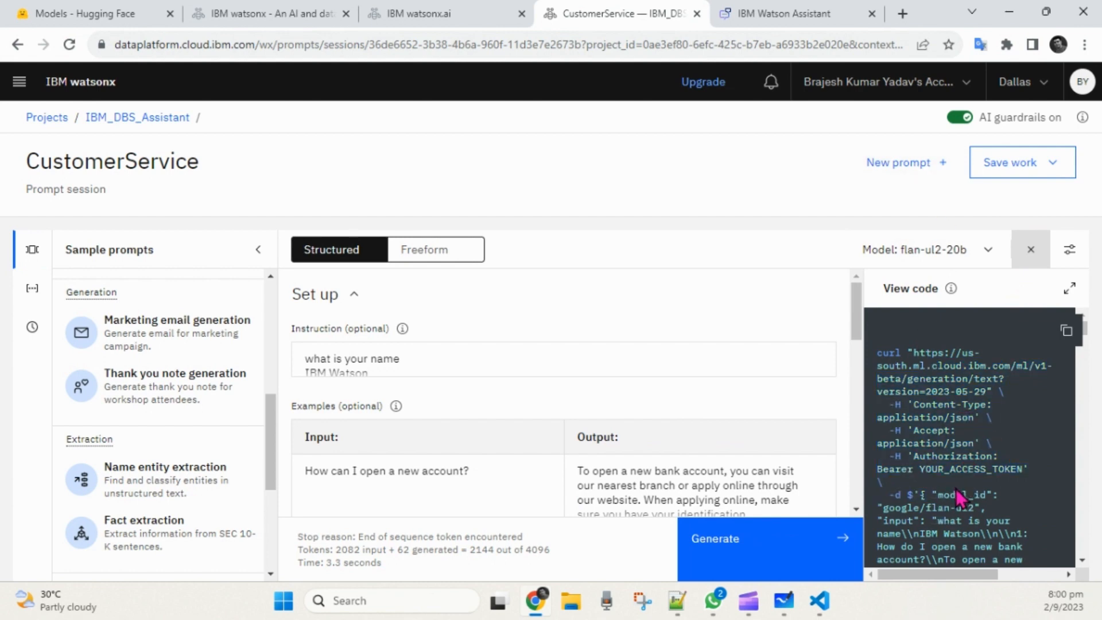
double_click(958, 494)
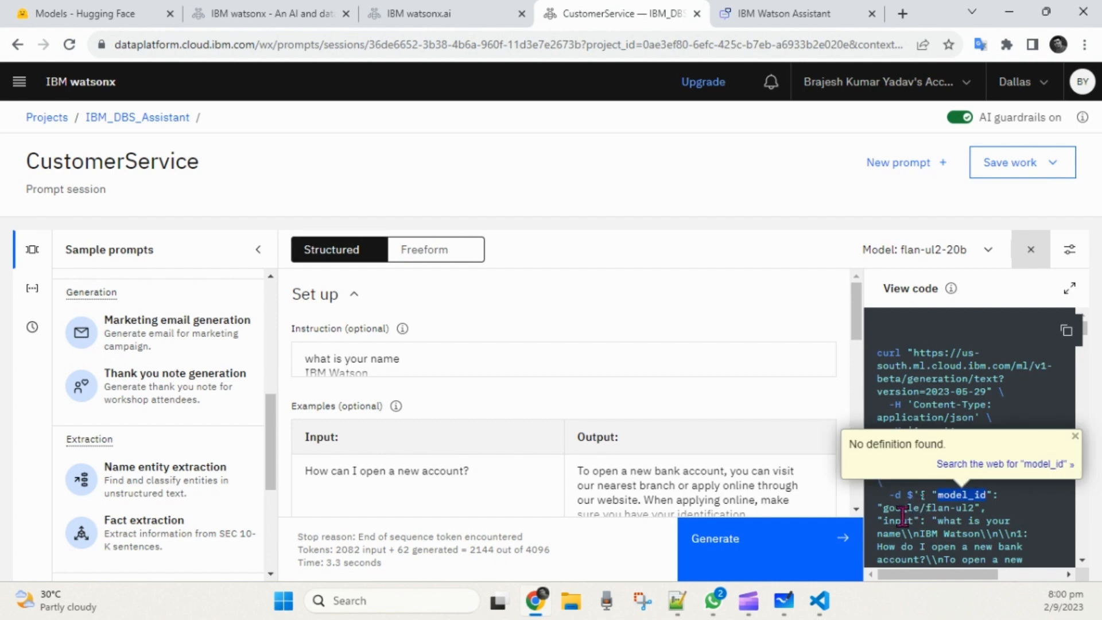
drag(944, 508, 976, 507)
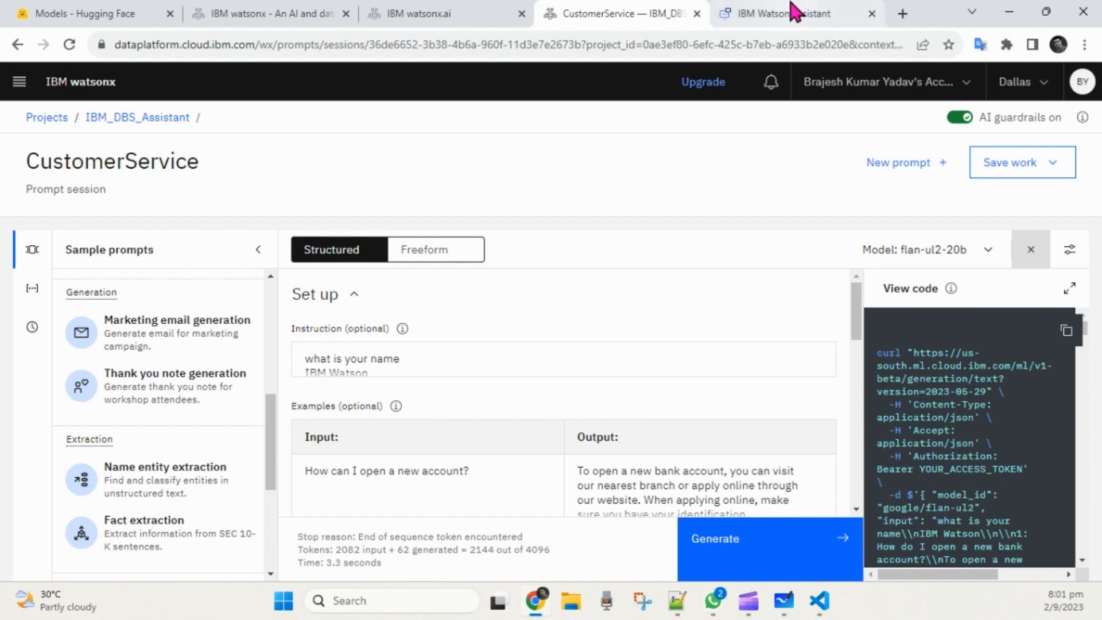
Step: Switch to IBM Watson Assistant, go to its home page and select the IBM DBS Assistant
click(776, 17)
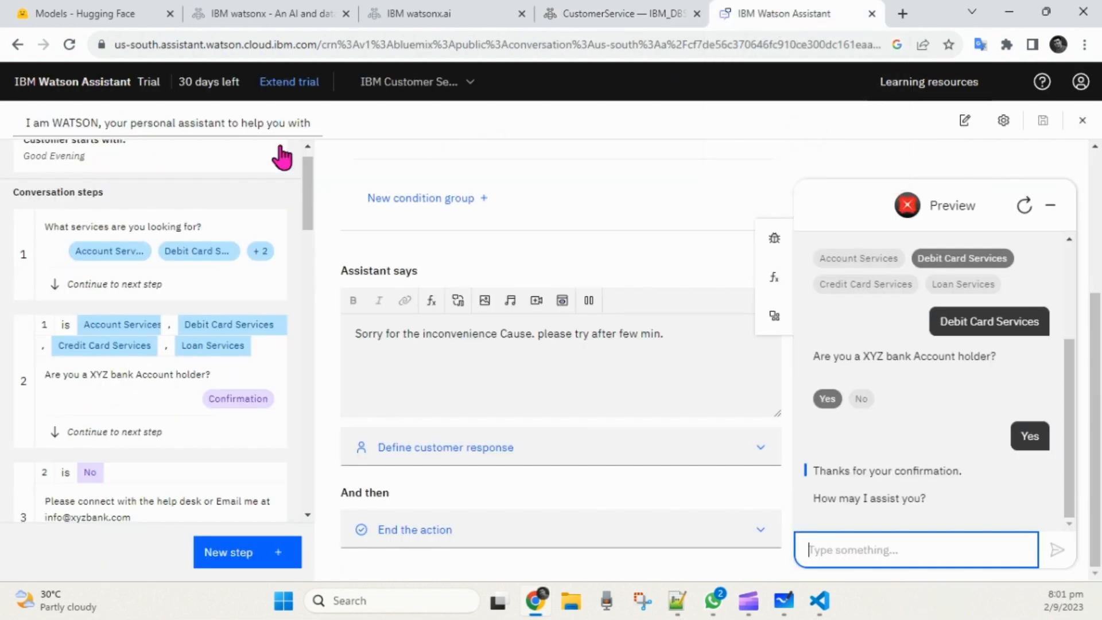
click(405, 92)
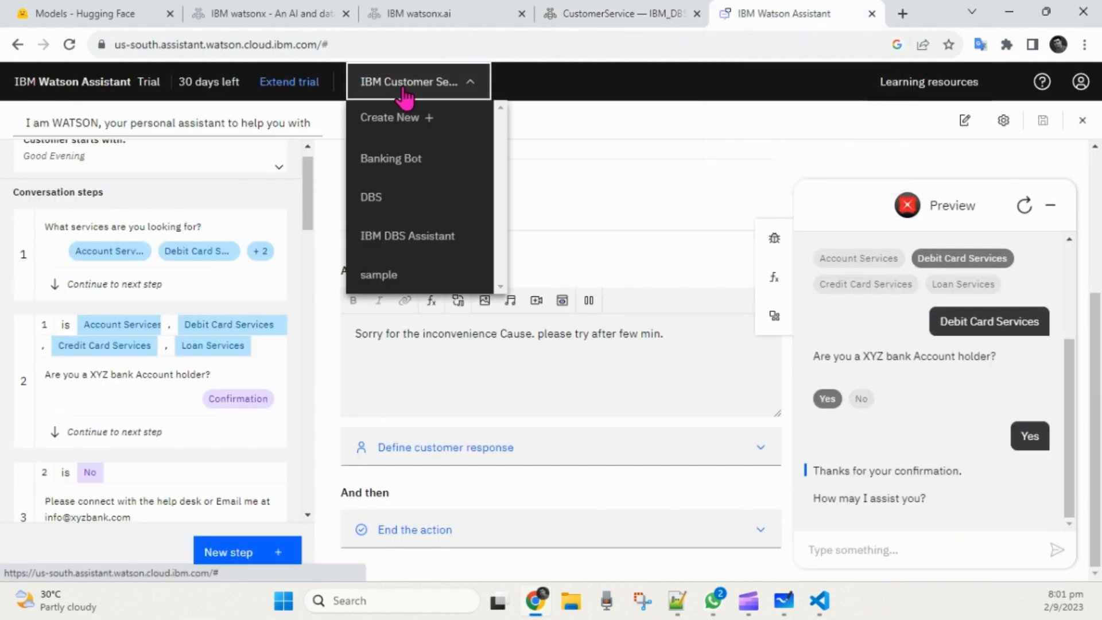
click(571, 128)
click(90, 85)
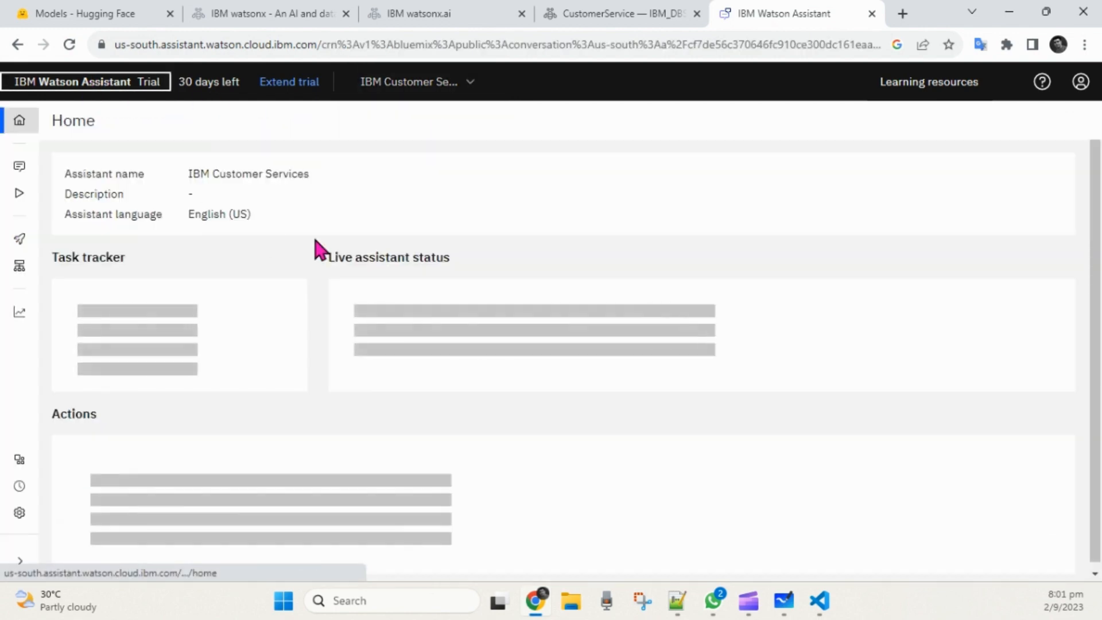
click(23, 126)
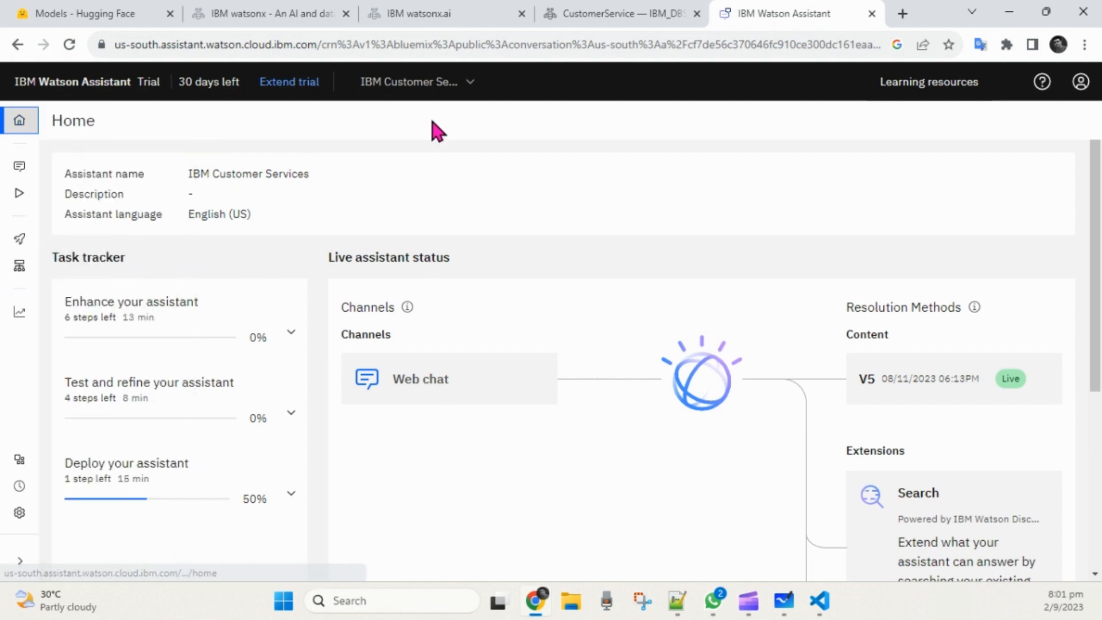
click(430, 92)
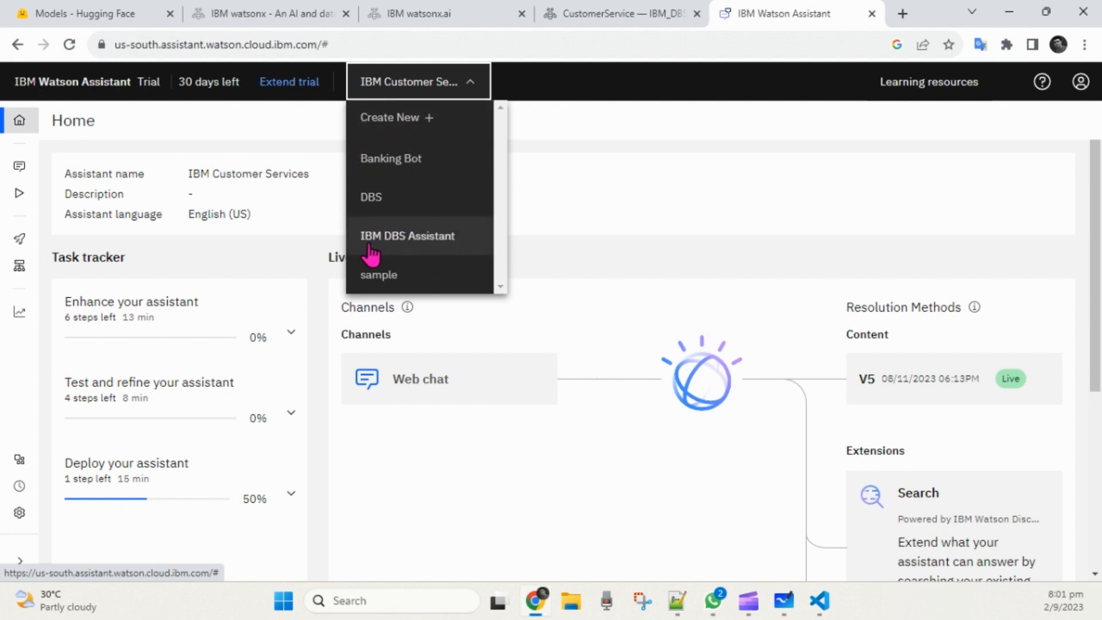
click(437, 244)
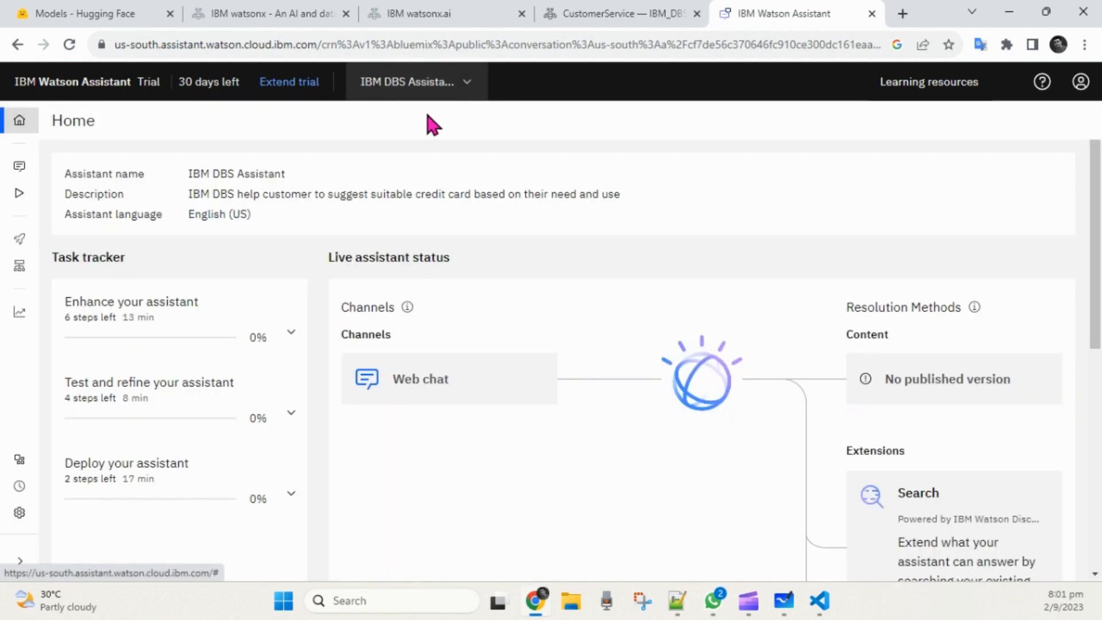
Step: Open the assistant's integrations and review the available channels and the Search, Segment and GenAI extensions
mouse_move(18, 172)
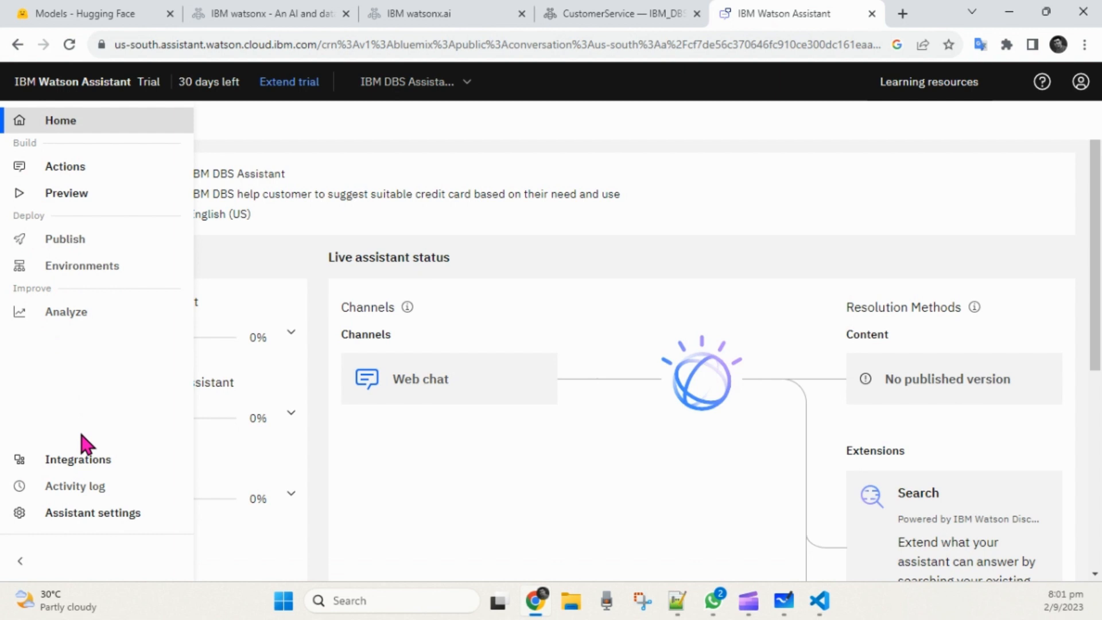
click(74, 466)
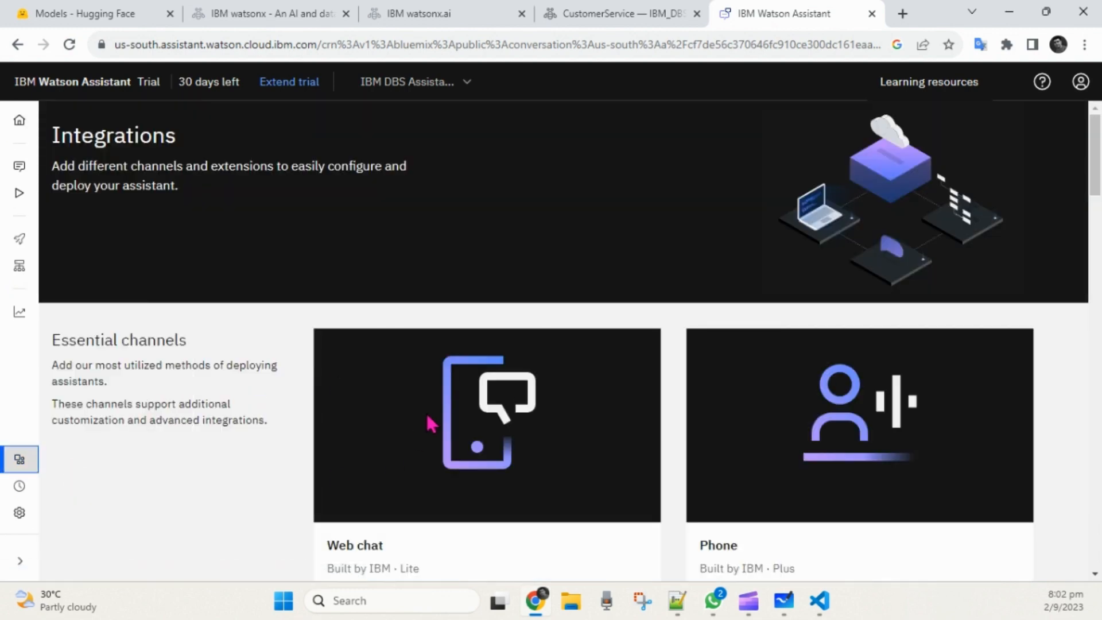
scroll(430, 423, down, 8)
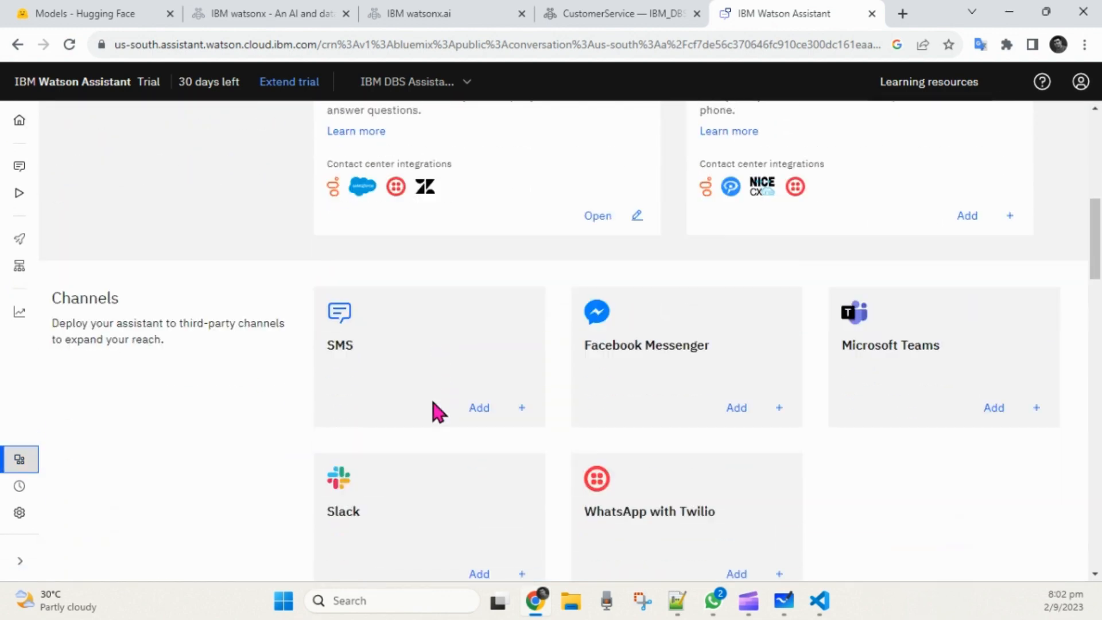
scroll(432, 397, down, 8)
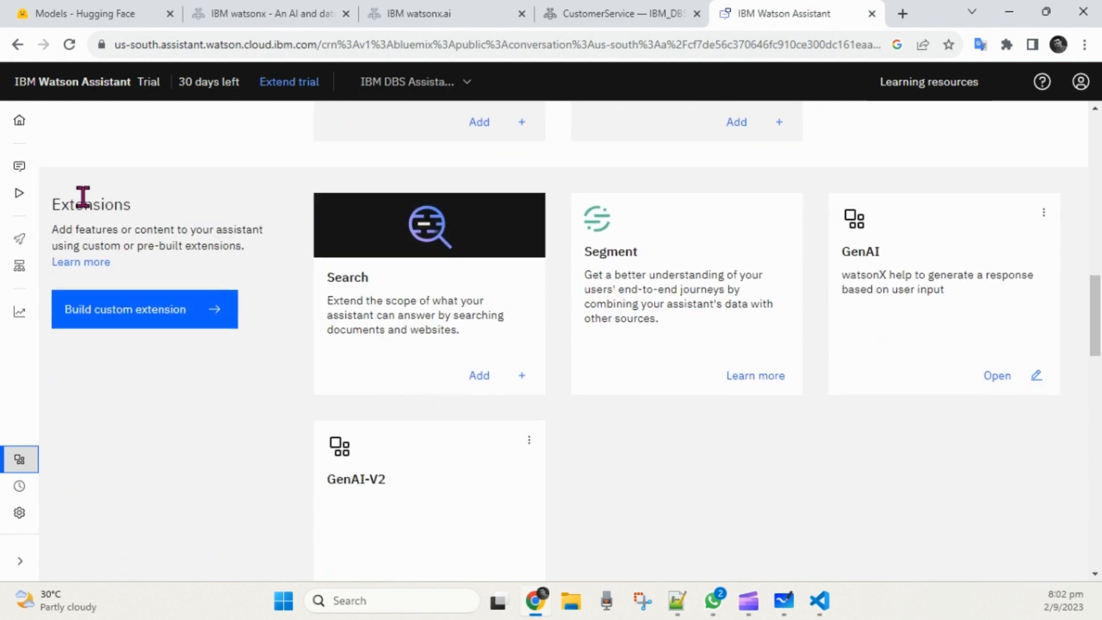
double_click(86, 206)
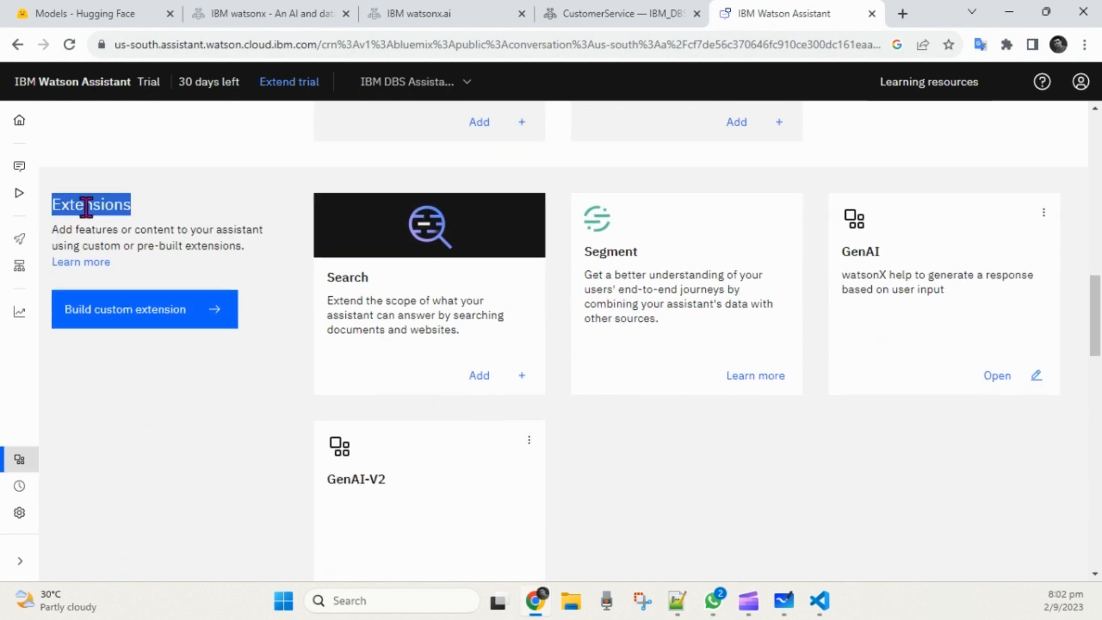
click(219, 277)
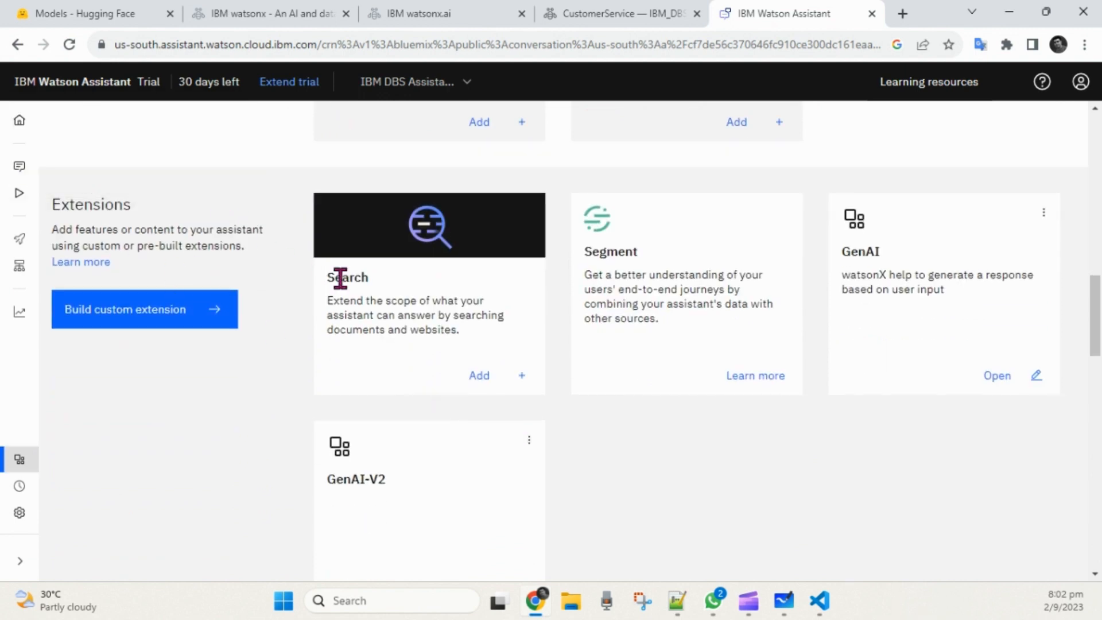
drag(329, 278, 394, 298)
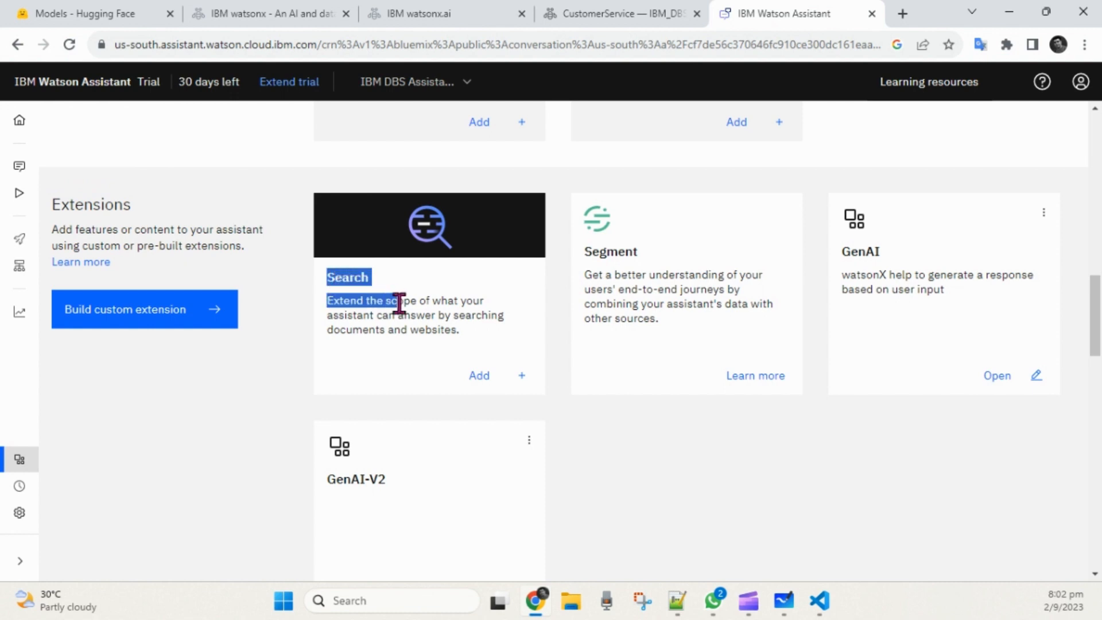
click(456, 318)
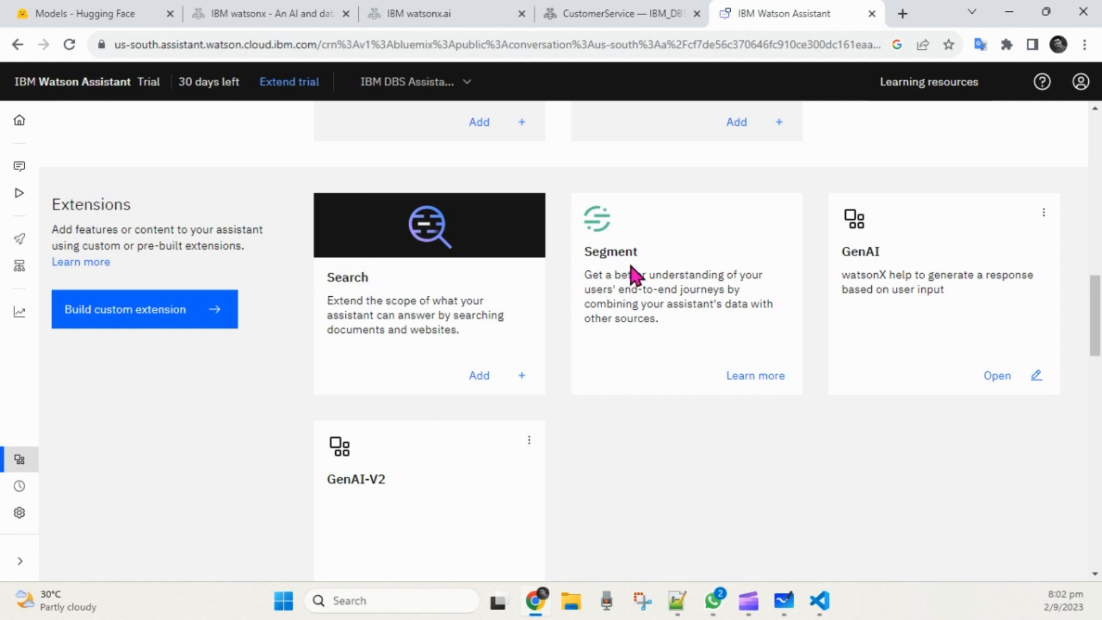
scroll(917, 494, down, 1)
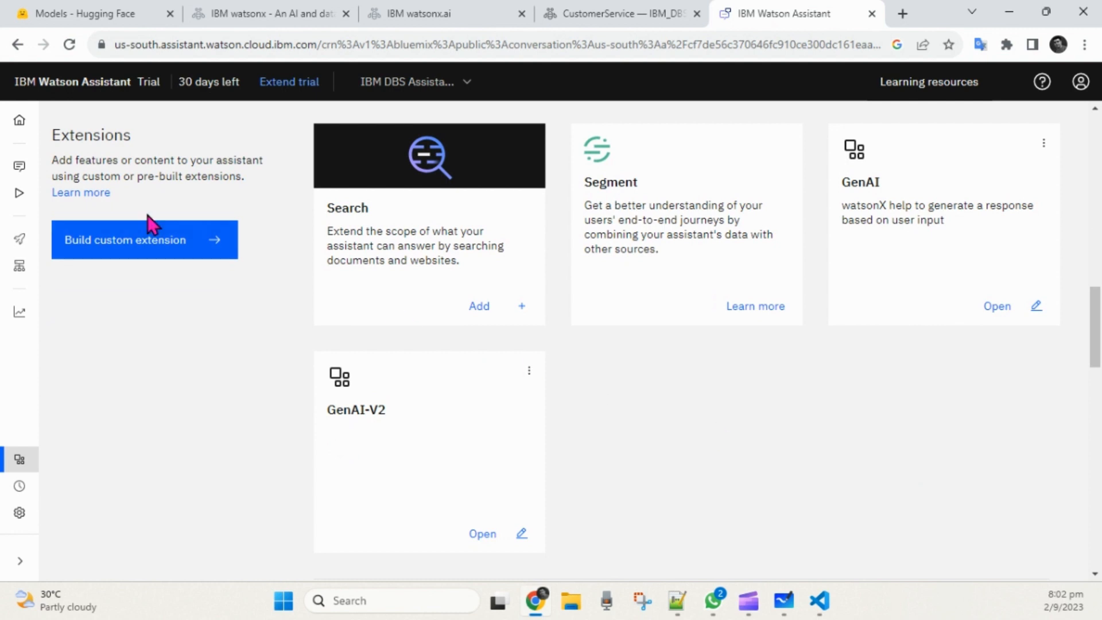
Step: Start building a custom extension, name it "Gen AI5" and continue to the OpenAPI import
click(148, 256)
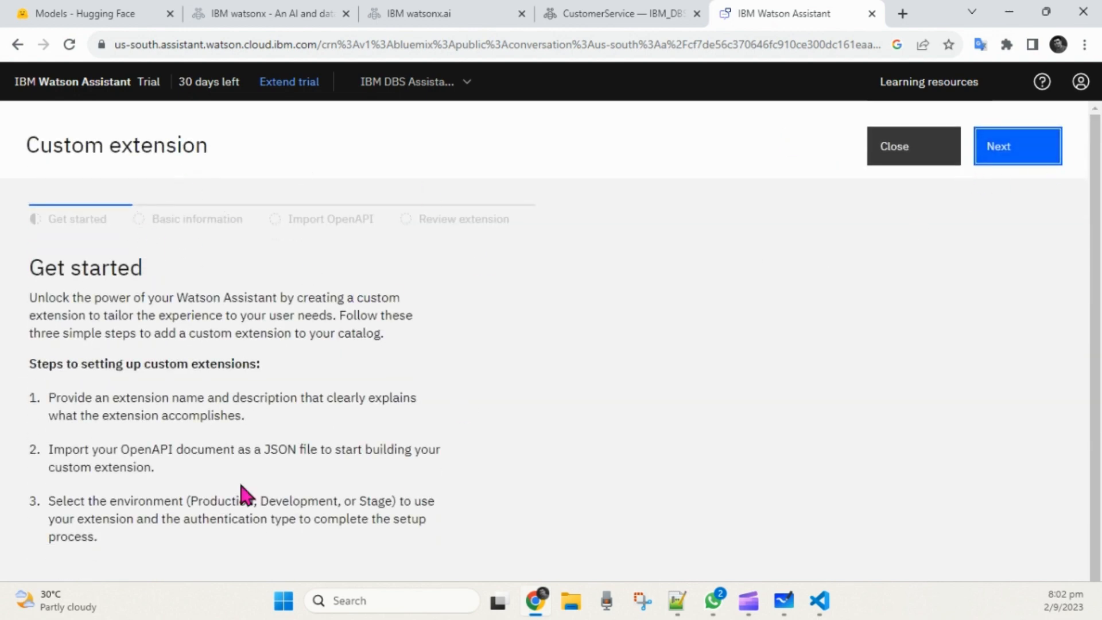
click(1010, 156)
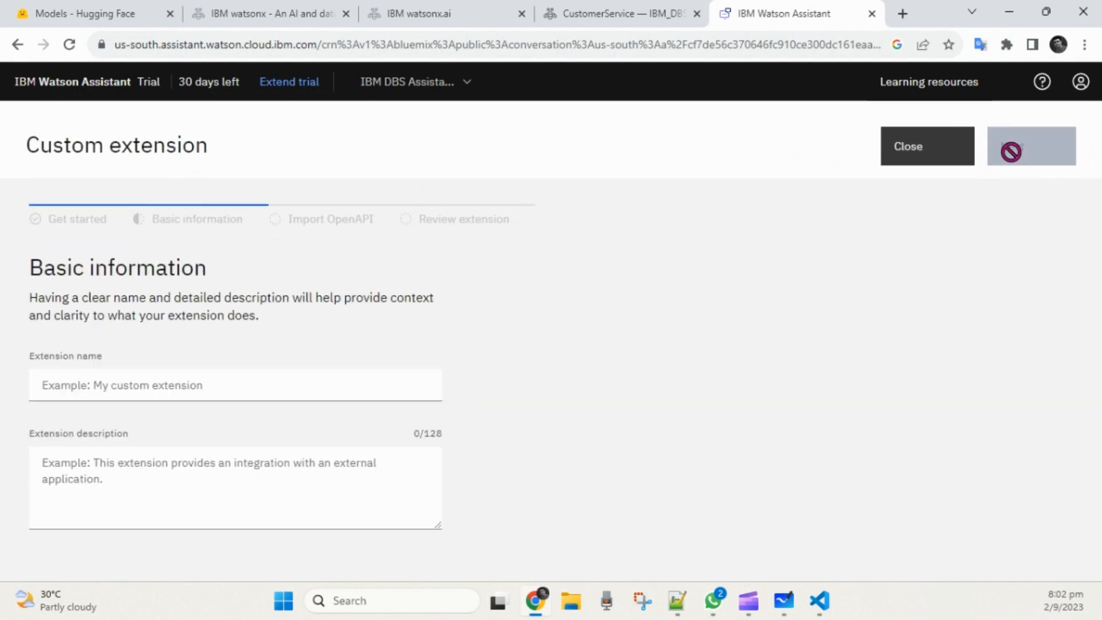
click(200, 381)
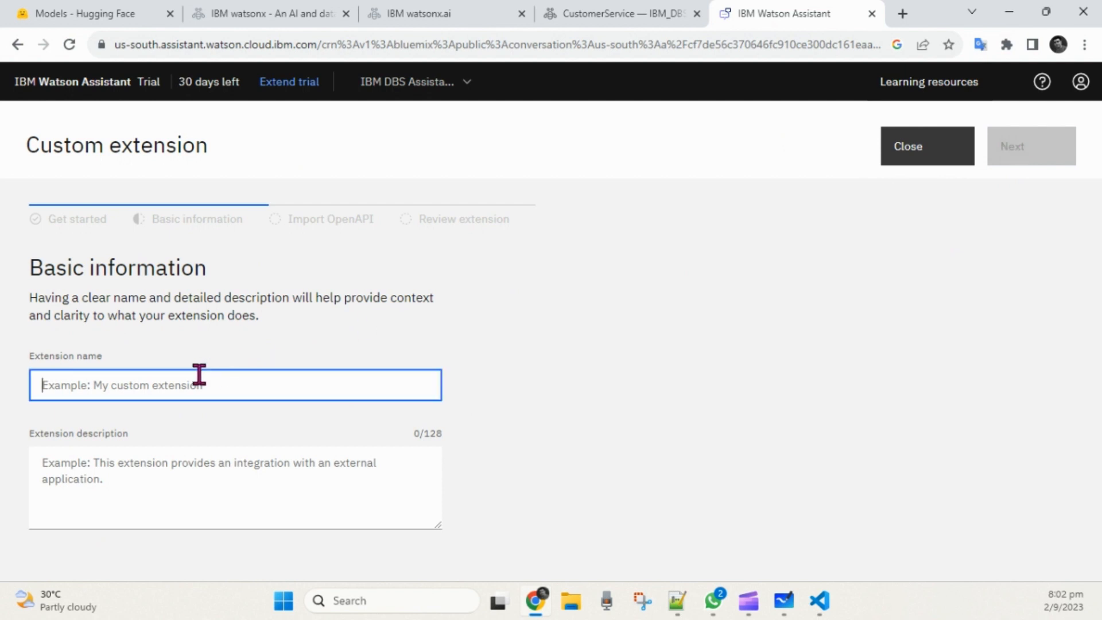
text(Gen AI5)
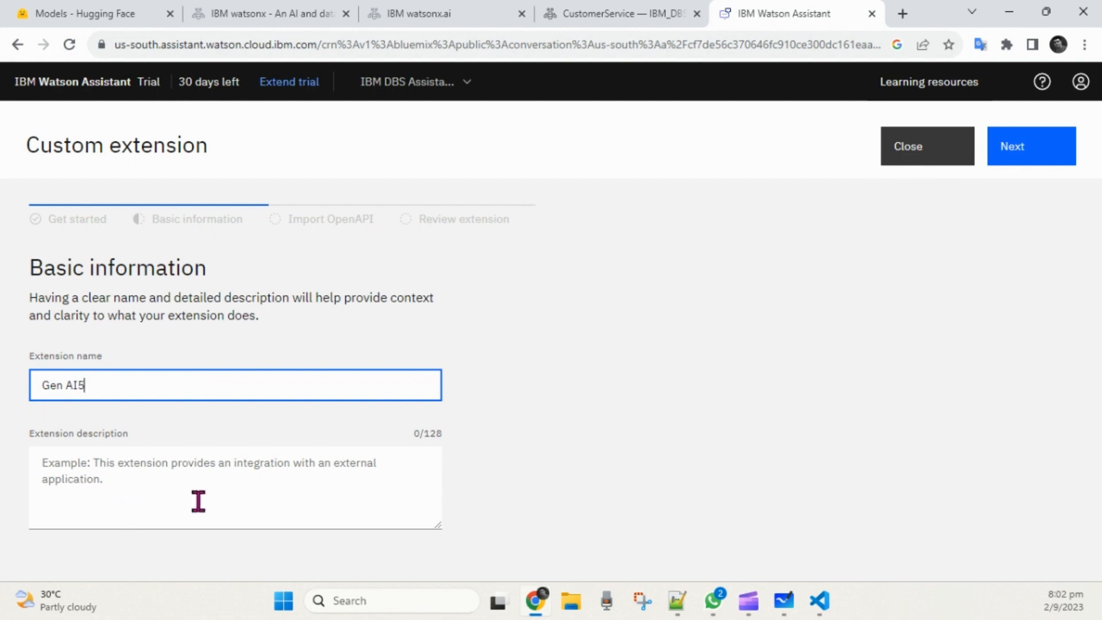
click(1002, 148)
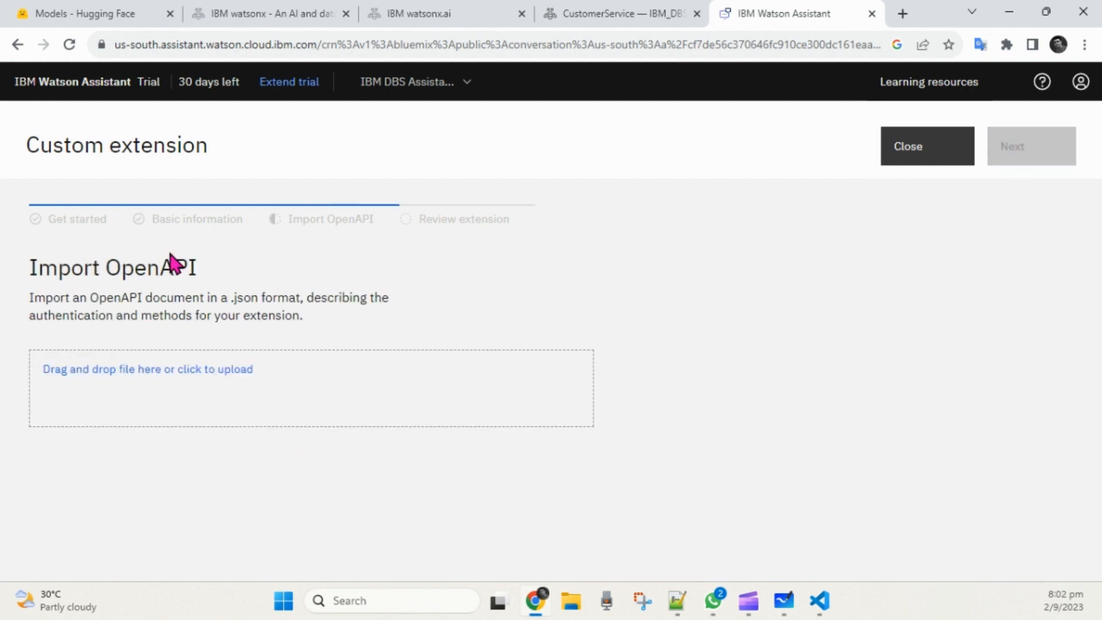
Step: Upload OpenAPIDocument.json as the custom extension's OpenAPI document
double_click(129, 270)
click(303, 305)
click(148, 369)
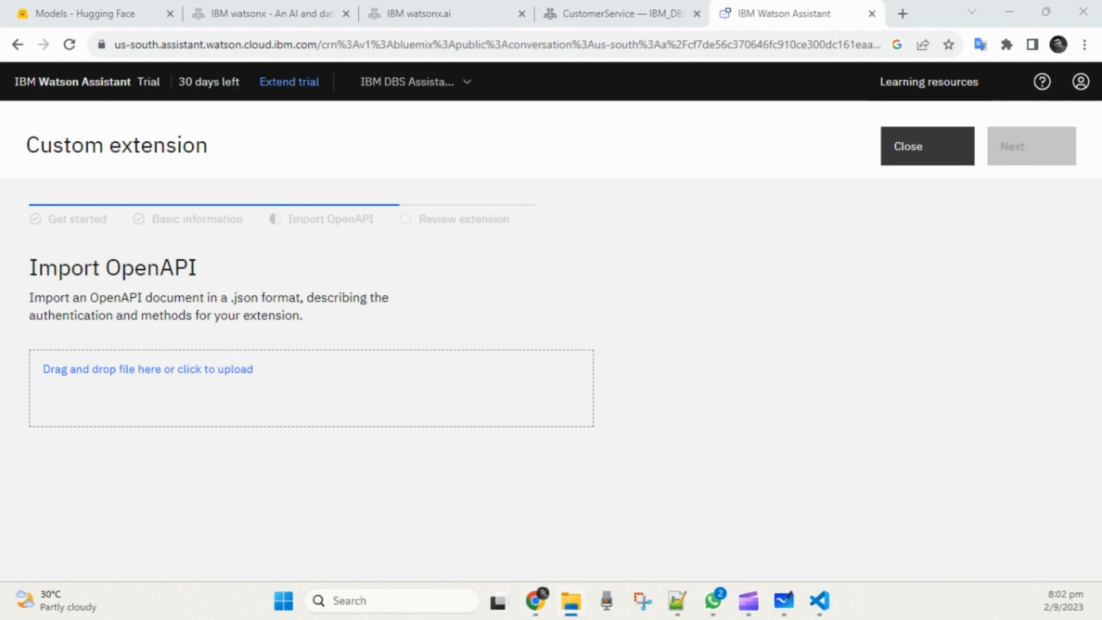
drag(480, 383, 202, 385)
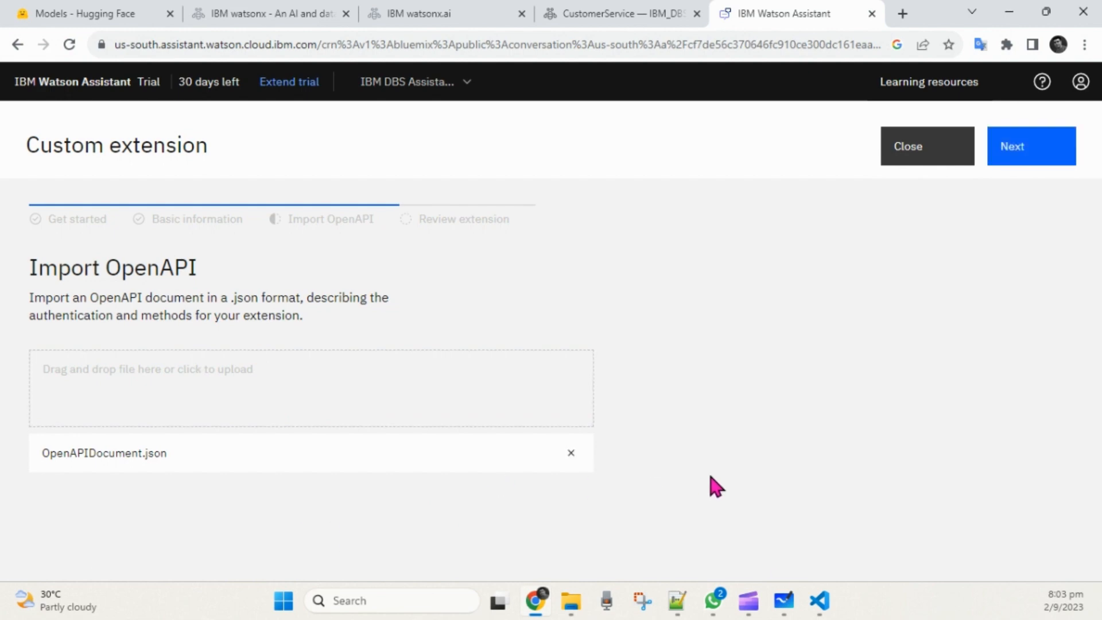
Step: Switch to Visual Studio Code and examine the info, servers and OAuth2 security scheme sections of OpenAPIDocument.json
click(820, 601)
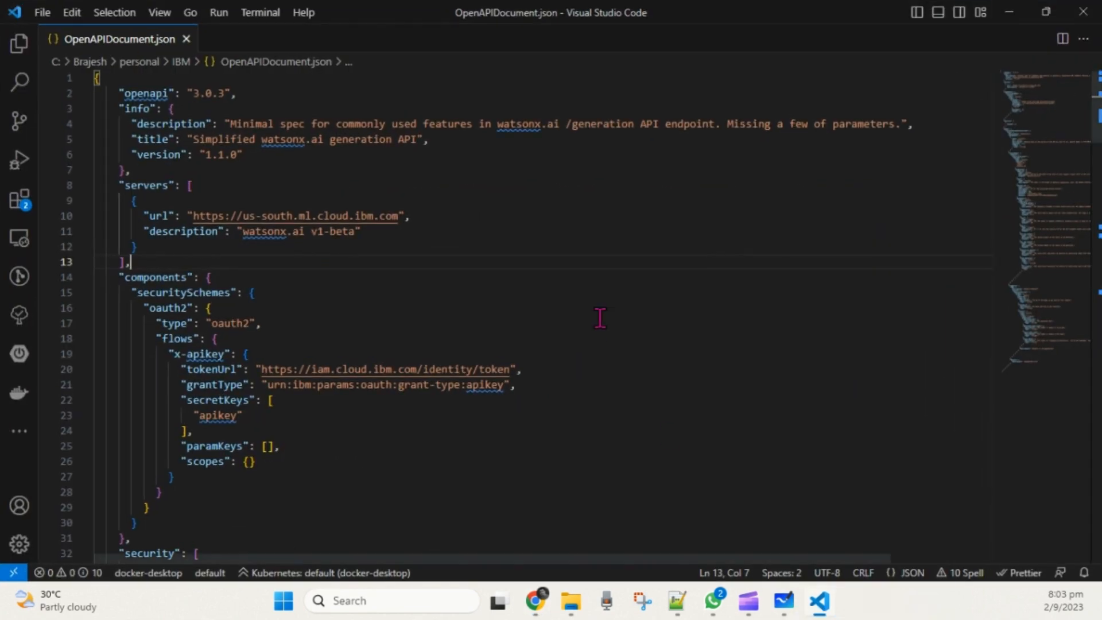
click(454, 160)
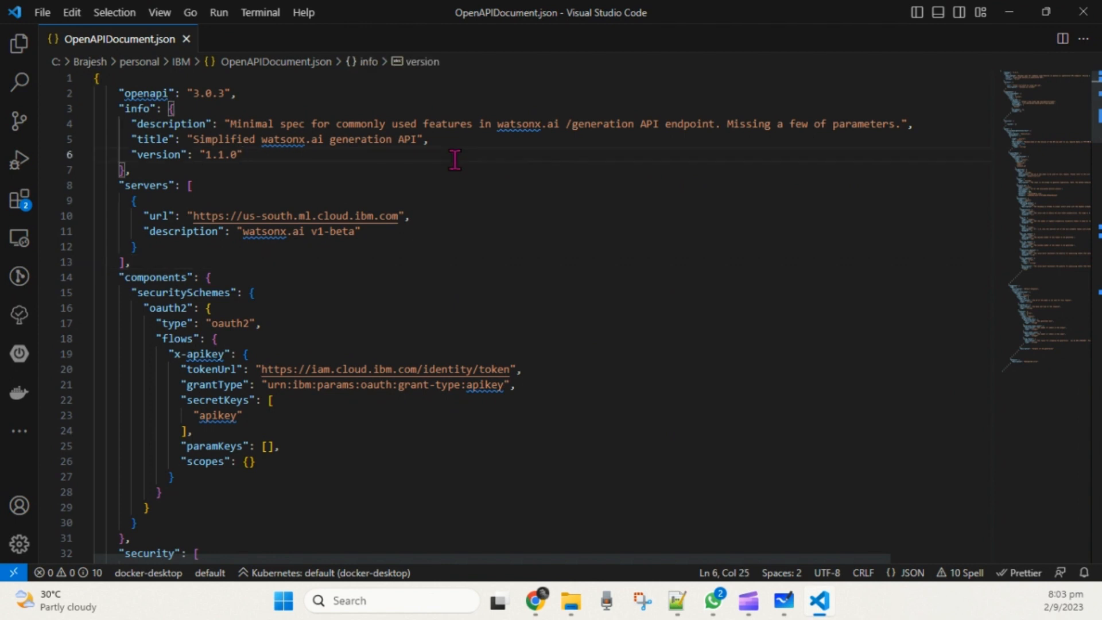
click(369, 186)
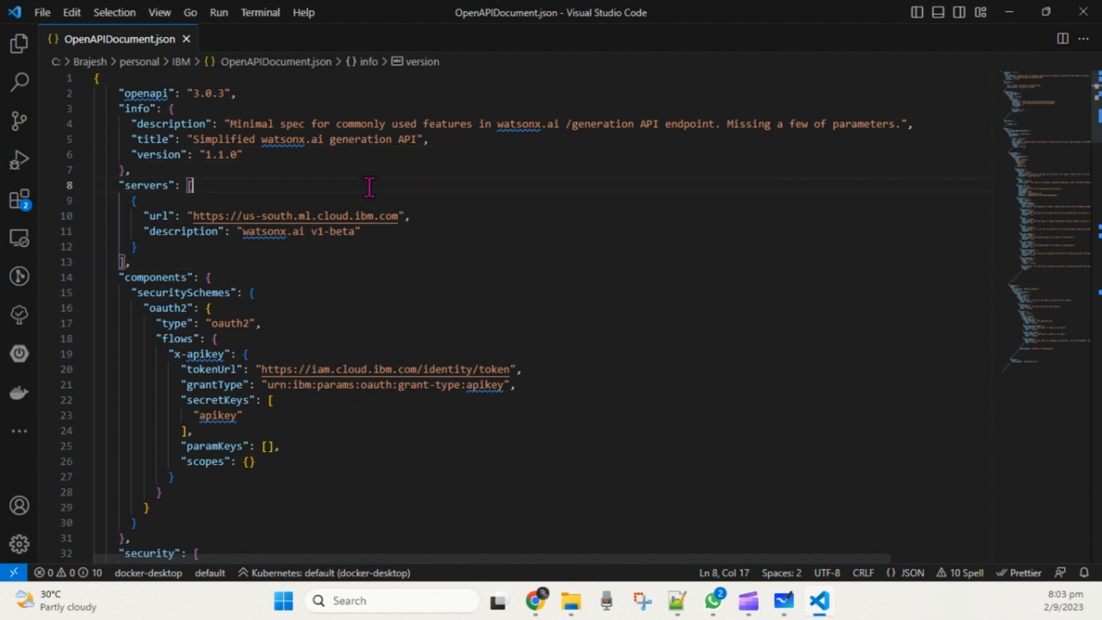
double_click(138, 94)
double_click(141, 109)
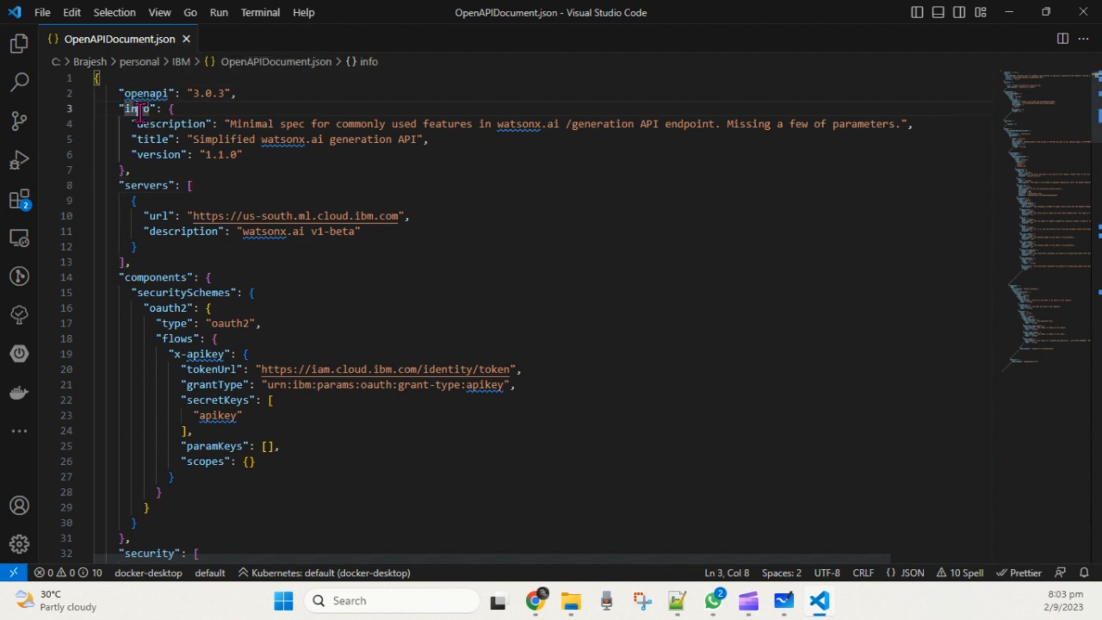
double_click(146, 185)
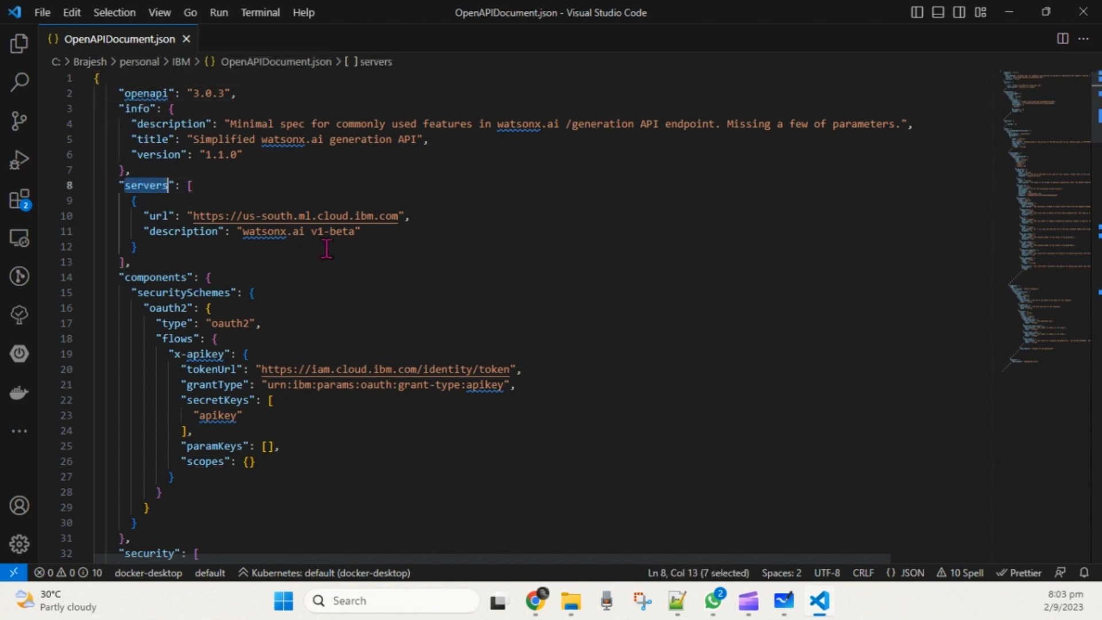
double_click(247, 233)
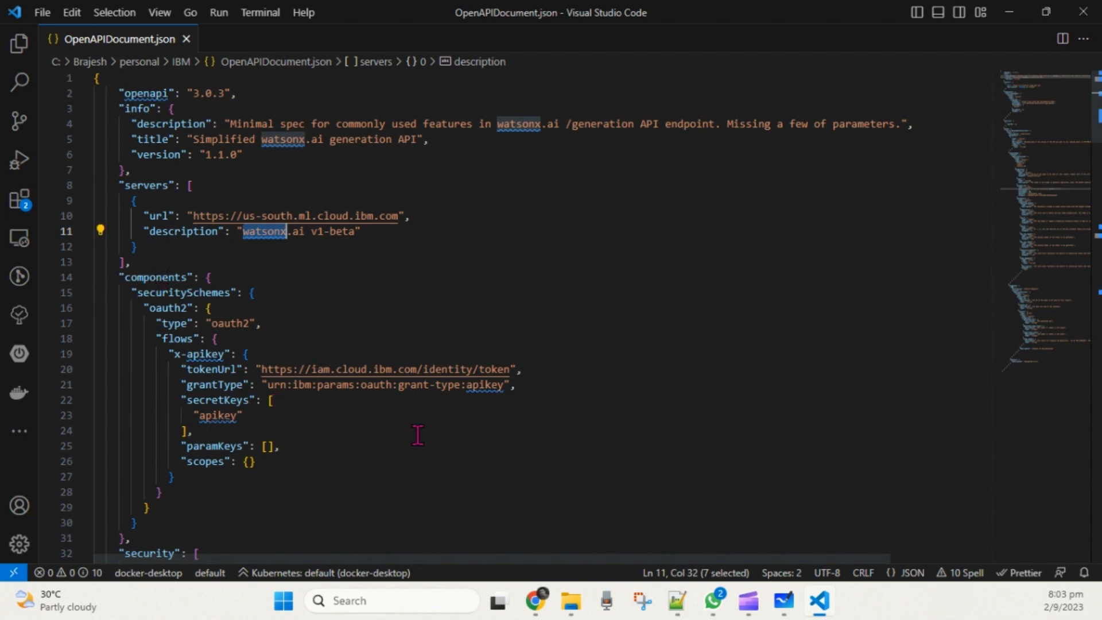
click(440, 422)
scroll(380, 445, down, 6)
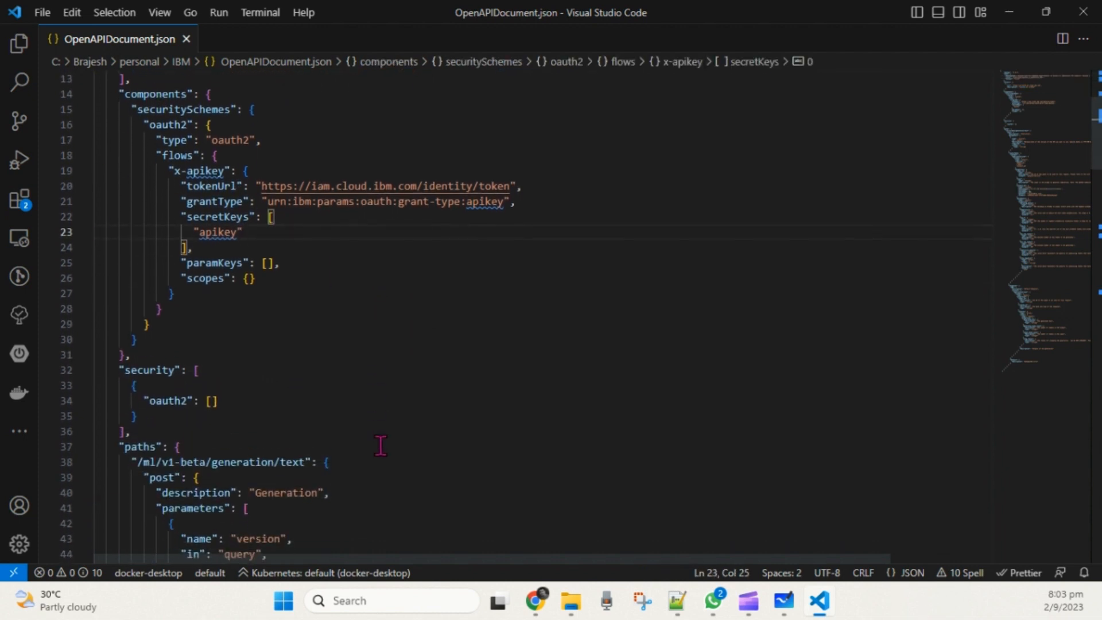
scroll(380, 445, down, 4)
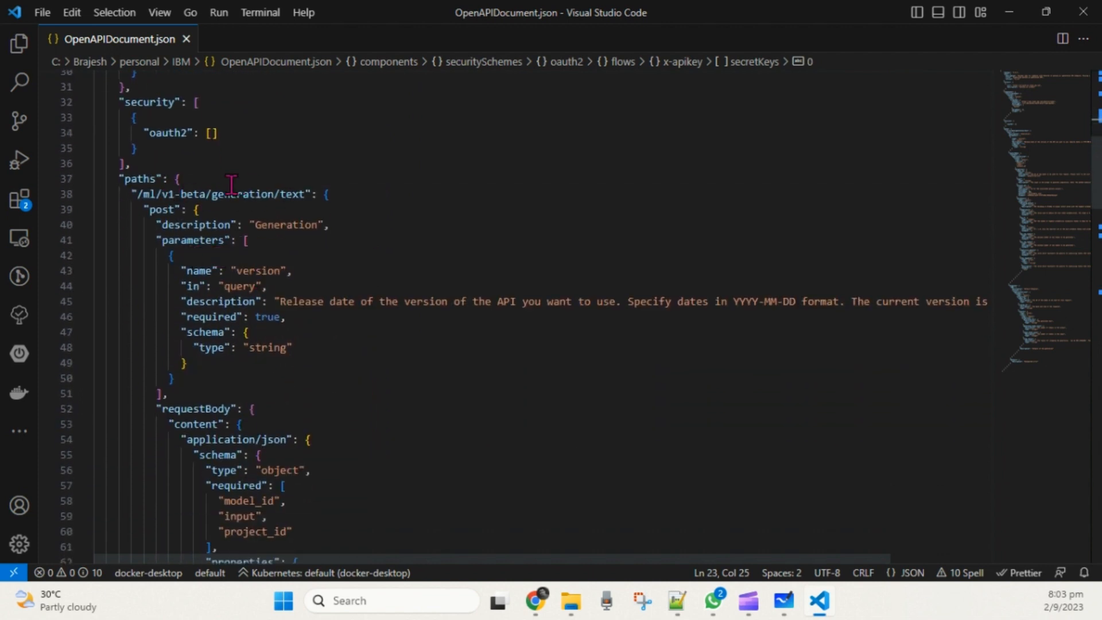
Step: Examine the /ml/v1-beta/generation/text path in OpenAPIDocument.json, including its version query, model_id, input, project_id and generation parameters
click(232, 183)
double_click(276, 228)
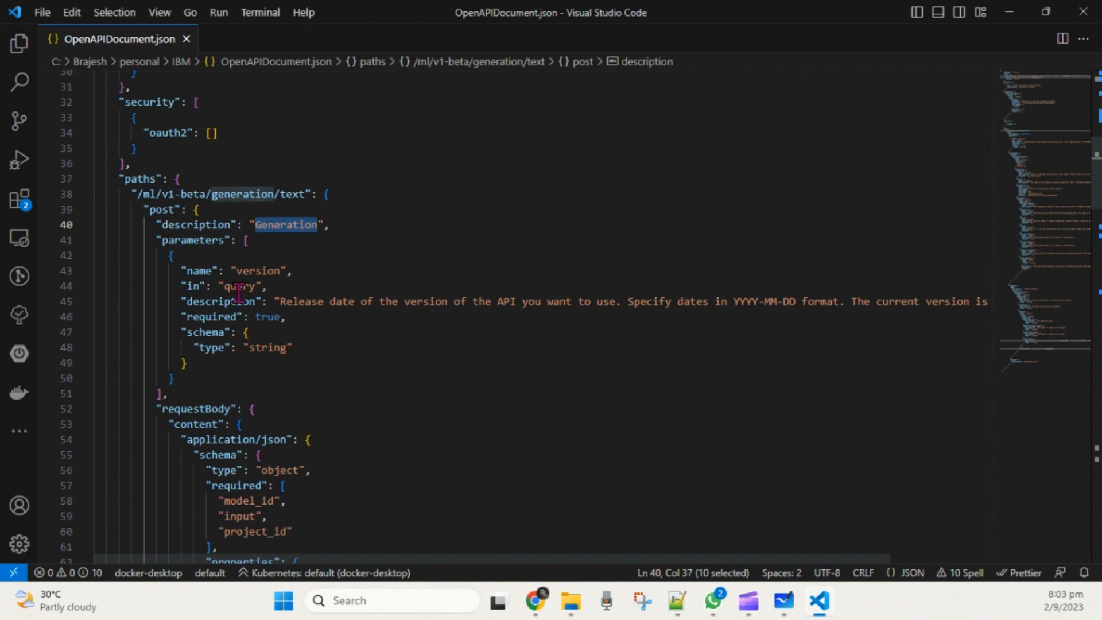
click(279, 378)
scroll(280, 379, down, 2)
scroll(280, 379, down, 5)
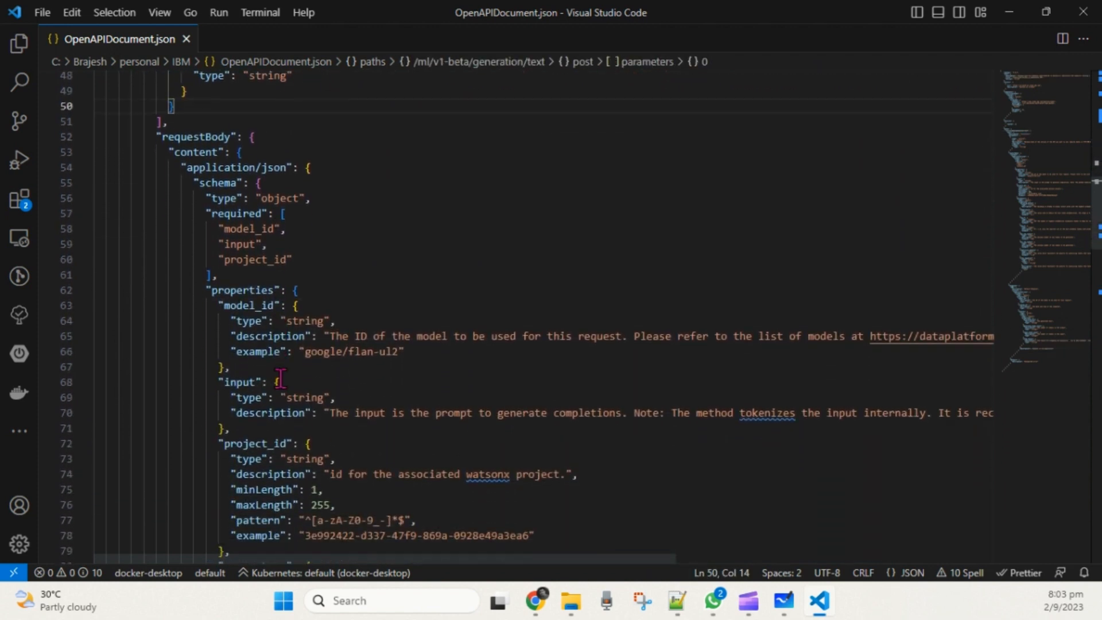
scroll(280, 379, down, 1)
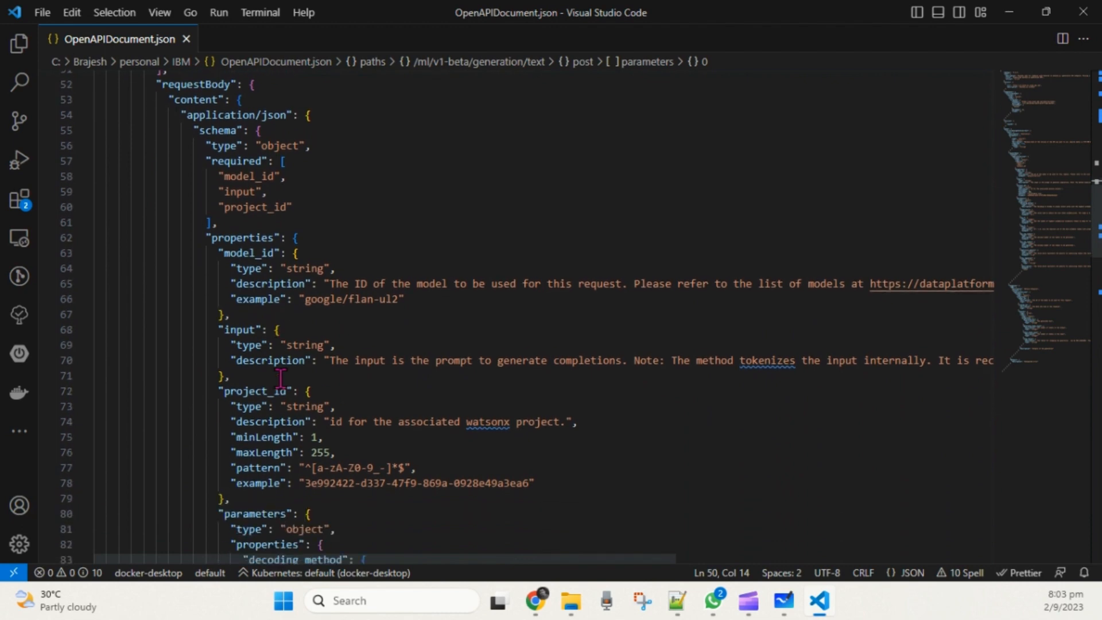
click(240, 269)
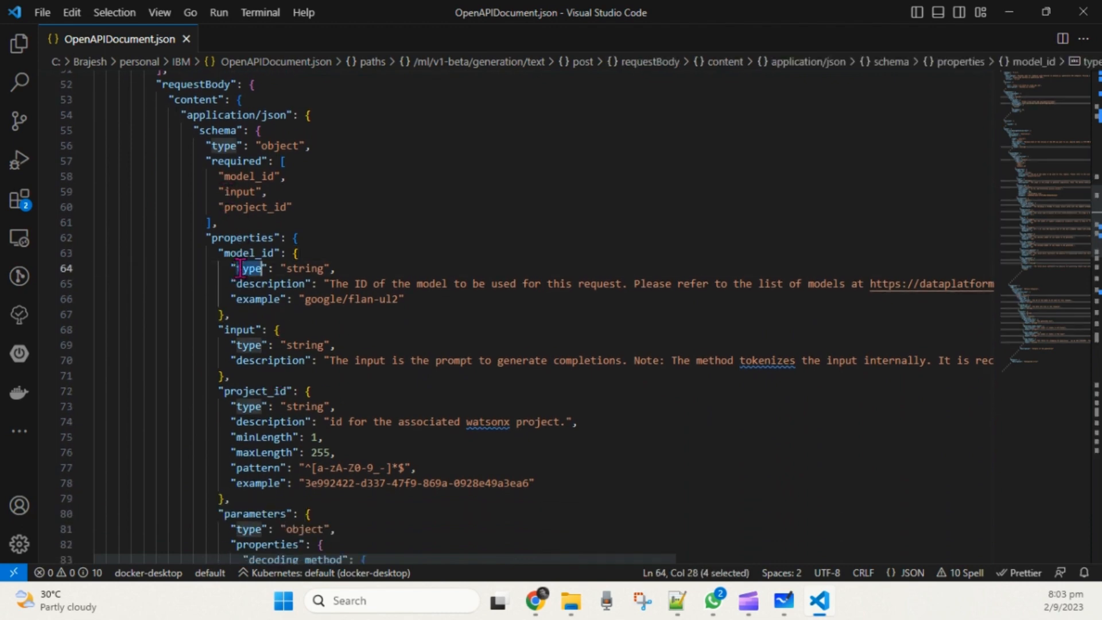
double_click(245, 253)
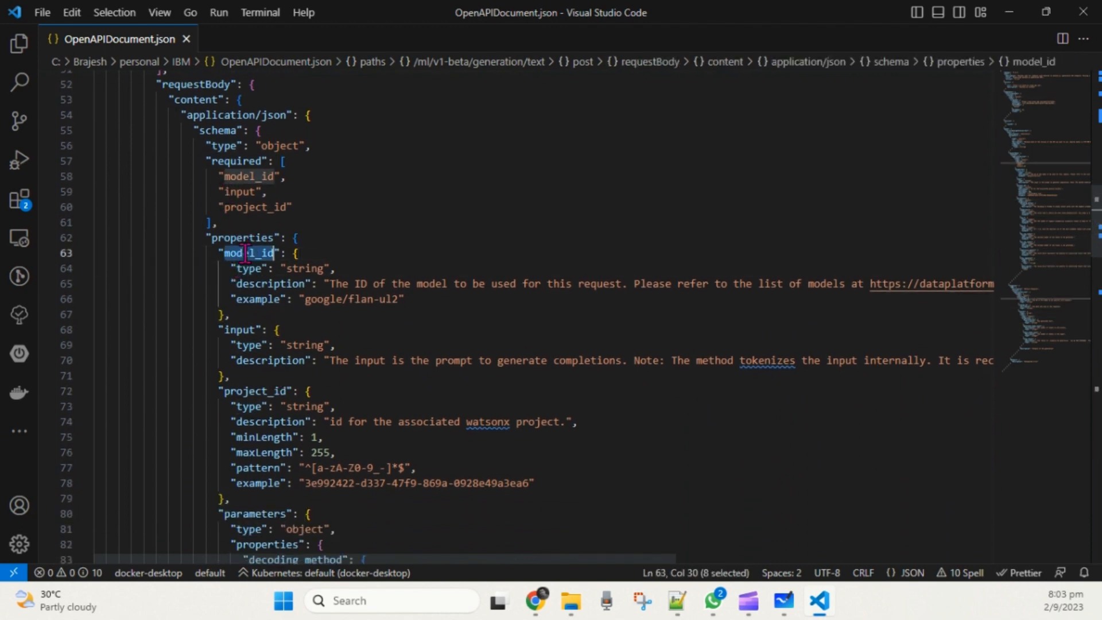
double_click(257, 301)
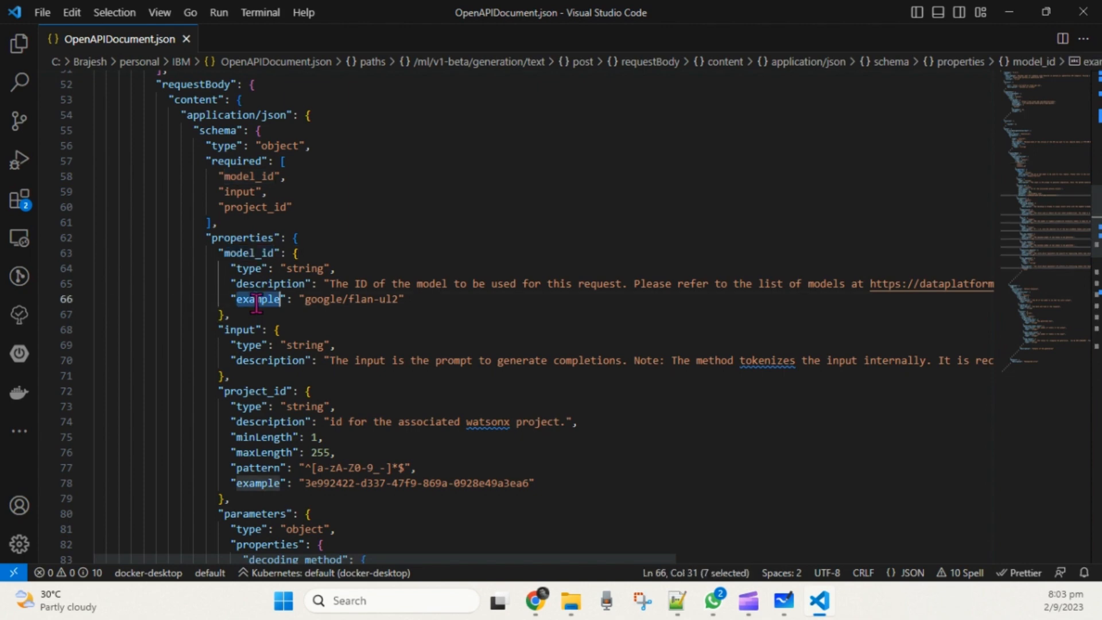
click(242, 253)
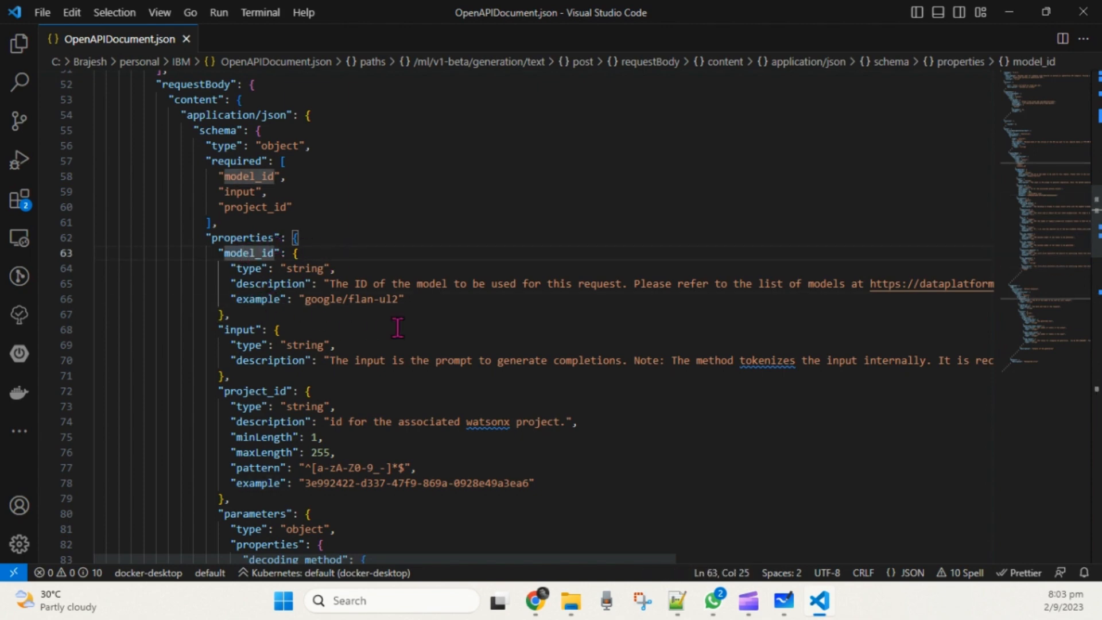
scroll(398, 328, down, 6)
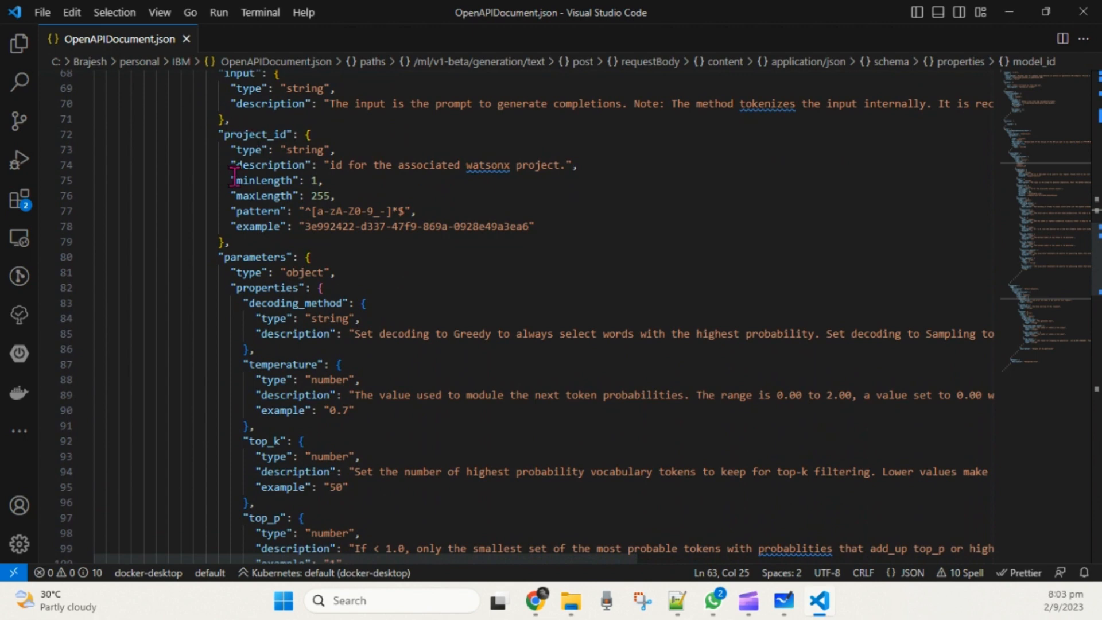
scroll(255, 296, down, 2)
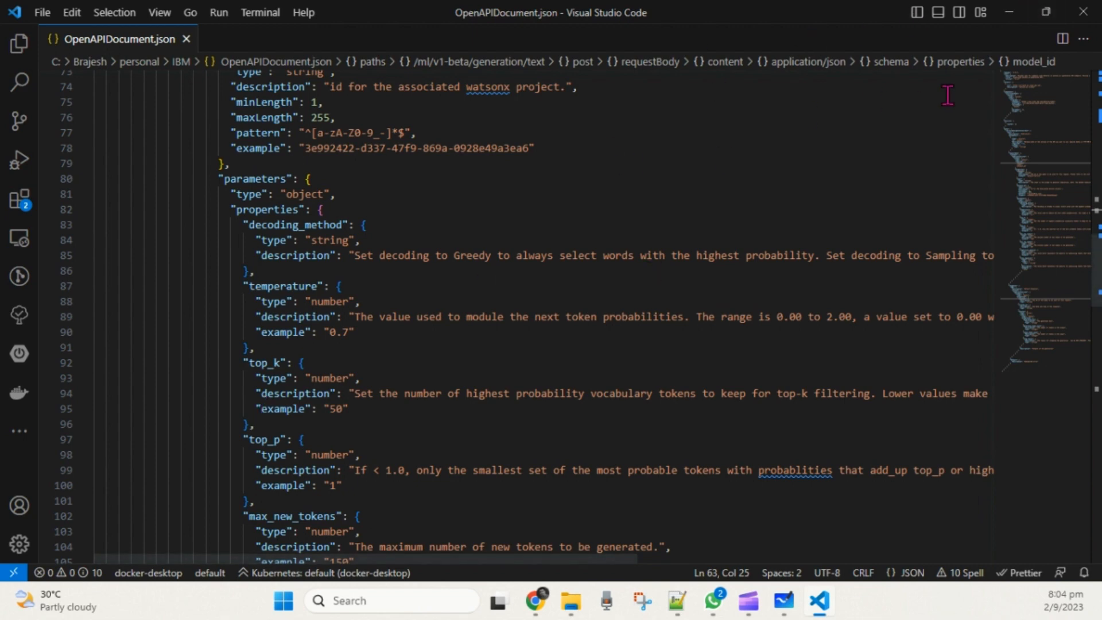
Step: Return to Watson Assistant, review the imported authentication, servers and operations, and finish creating the custom extension
click(1009, 13)
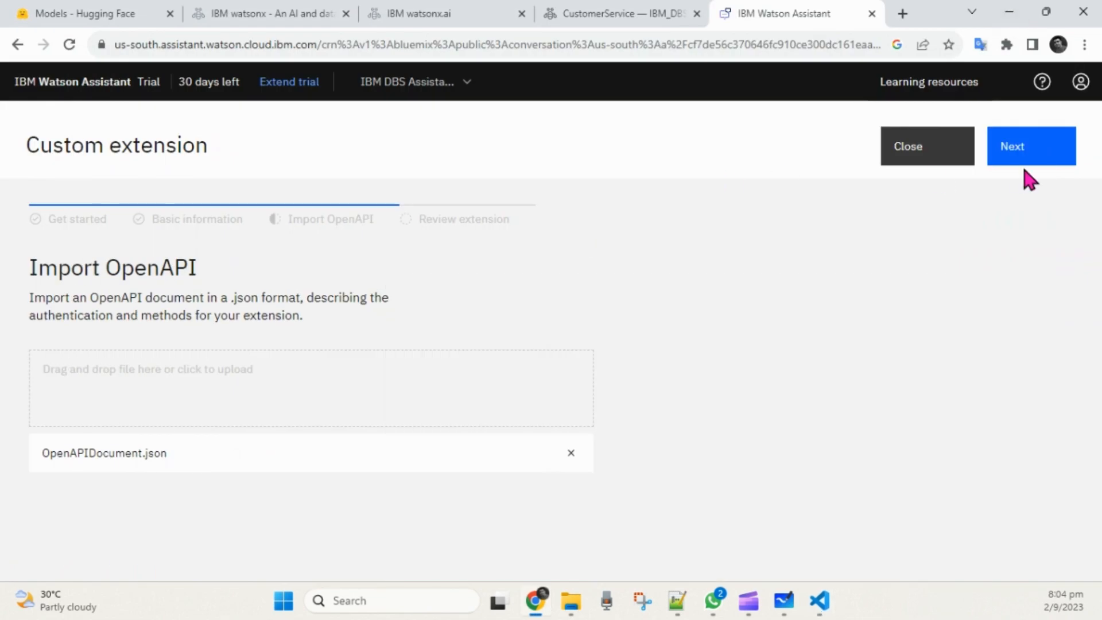
click(1015, 165)
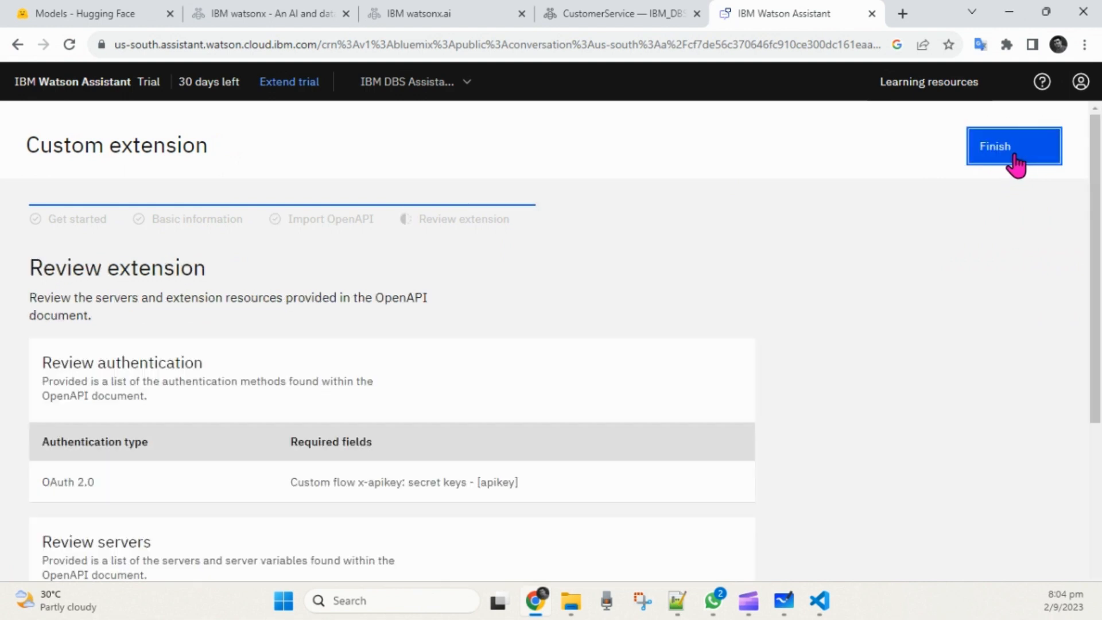
scroll(470, 464, down, 5)
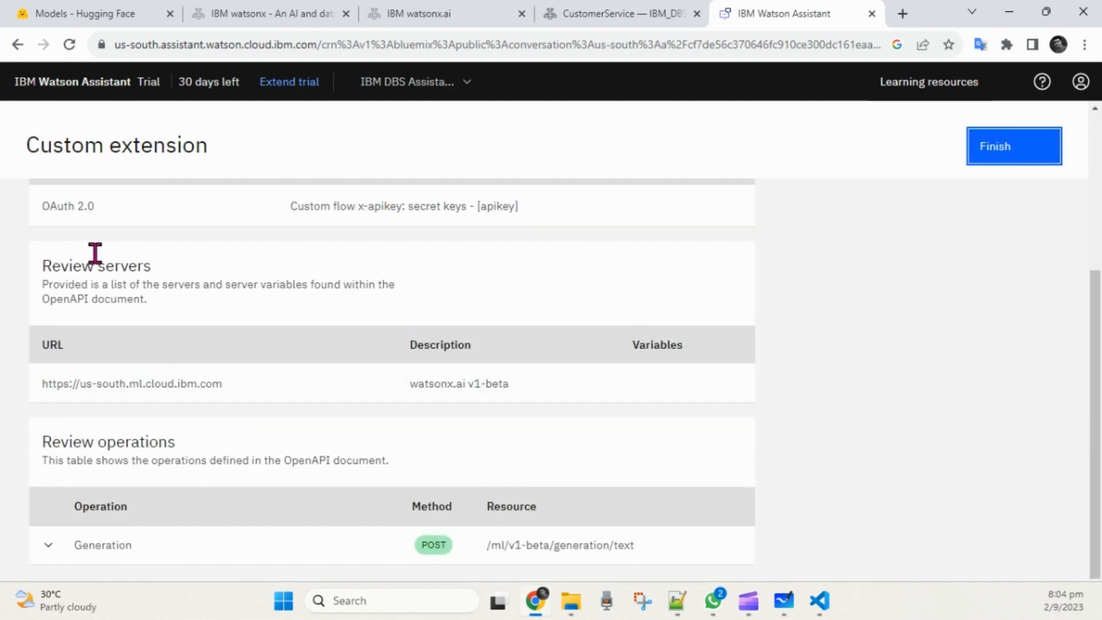
scroll(327, 414, down, 2)
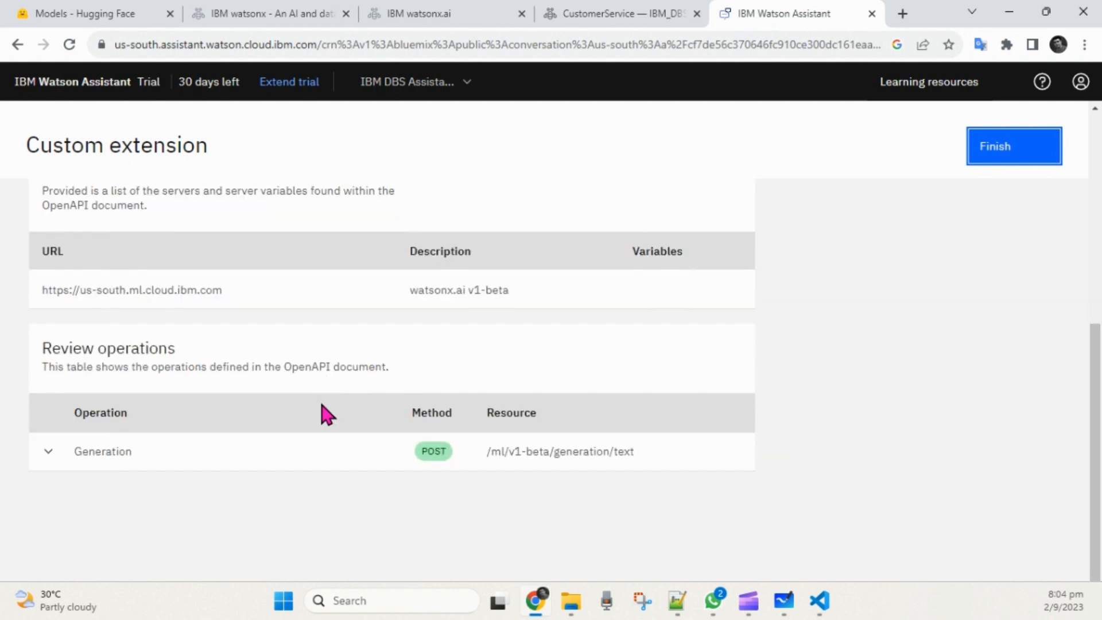
click(1026, 152)
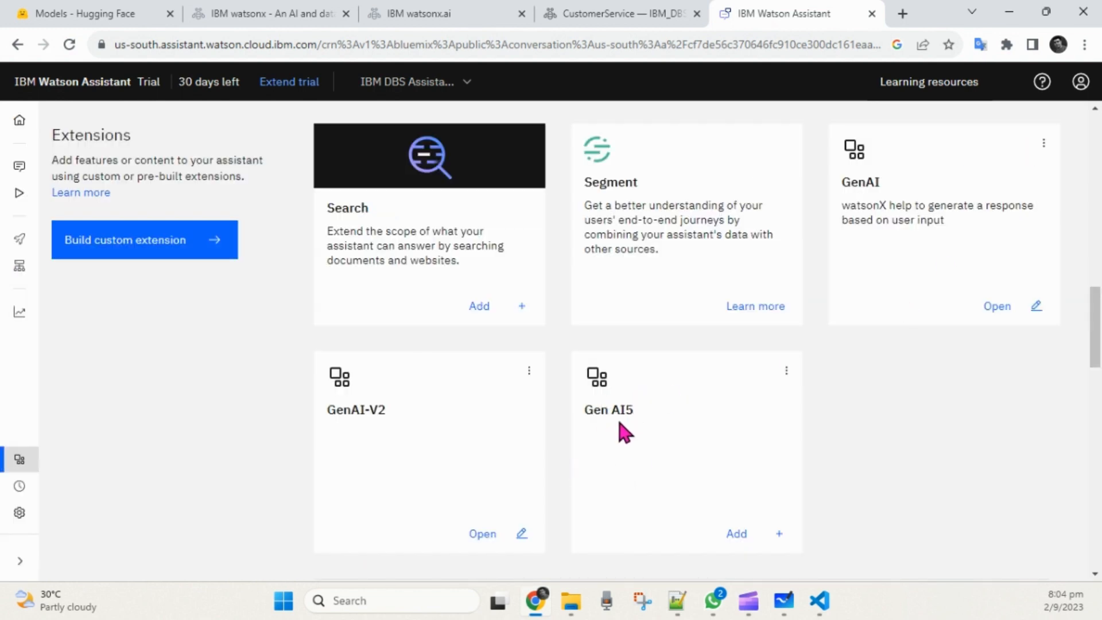
Step: Add the Gen AI5 extension to the assistant and continue to its authentication settings
click(740, 554)
click(603, 372)
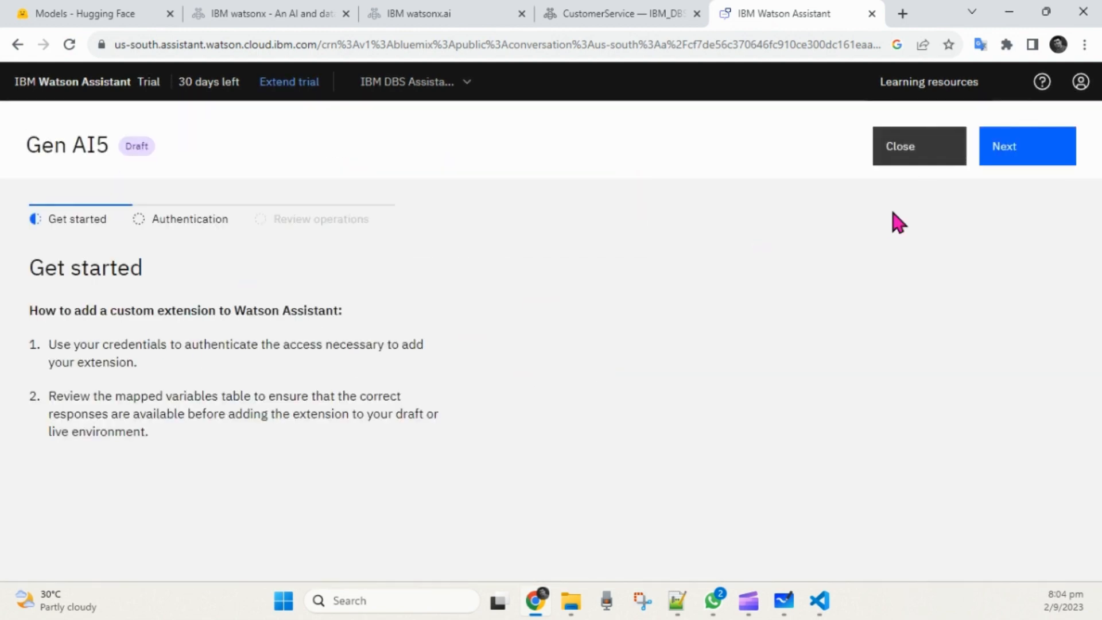
click(1006, 154)
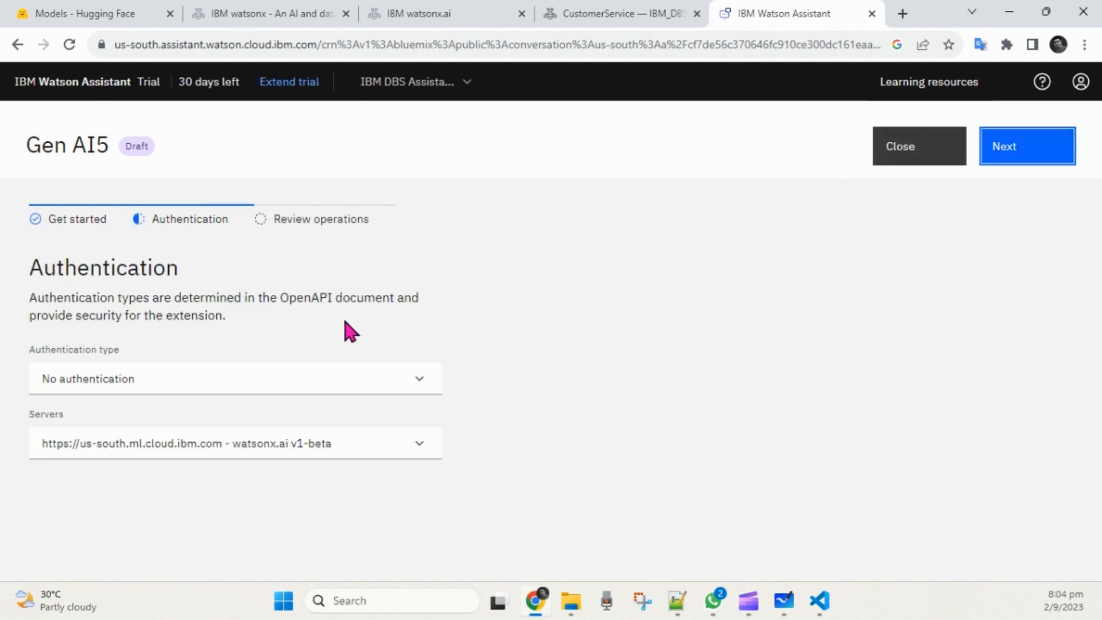
Step: Set the Gen AI5 authentication type to OAuth 2.0 with the Custom apikey grant type
click(275, 382)
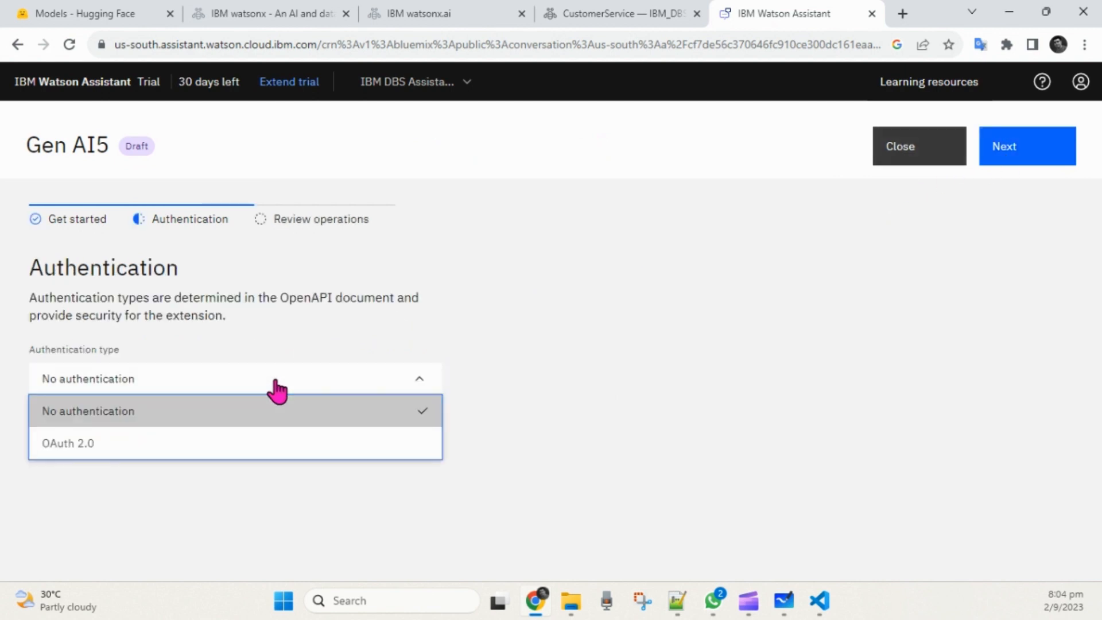
click(132, 450)
scroll(580, 422, down, 3)
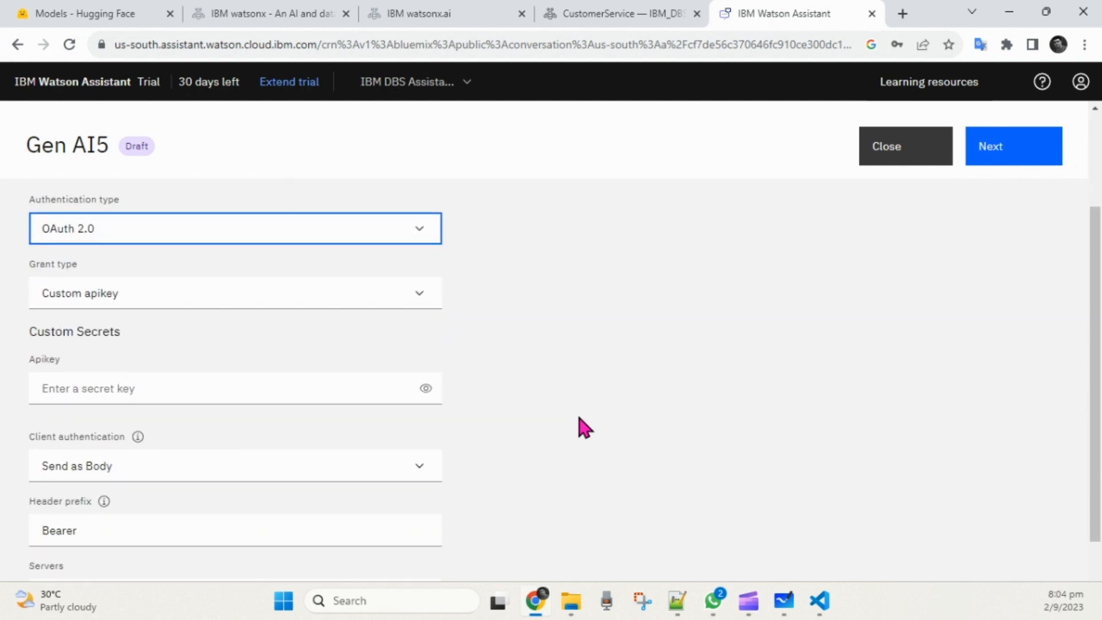
click(212, 302)
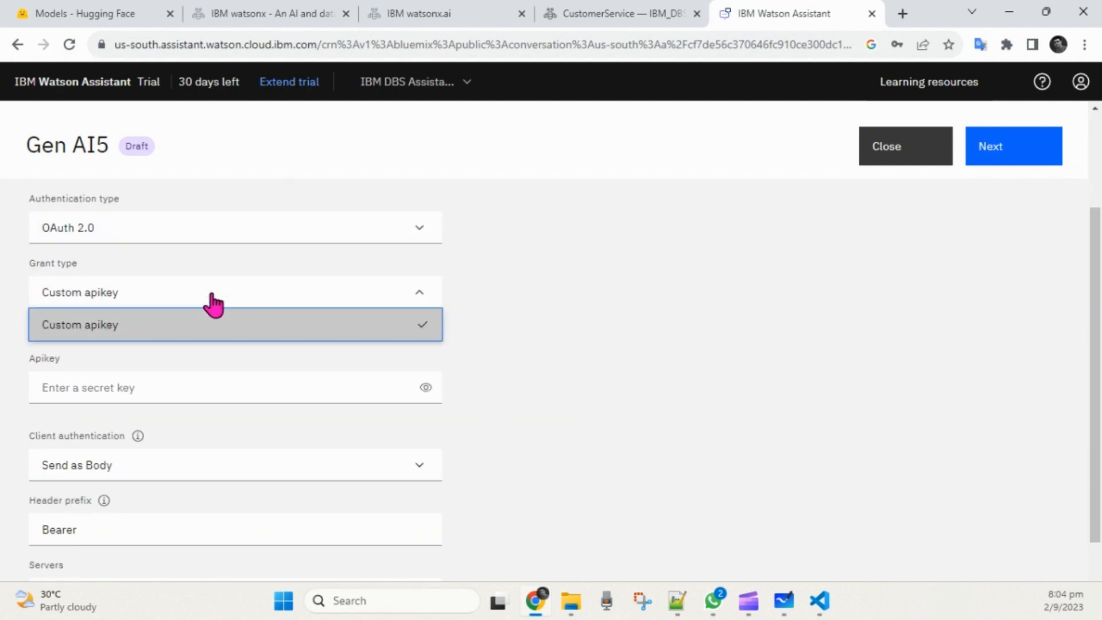
click(152, 335)
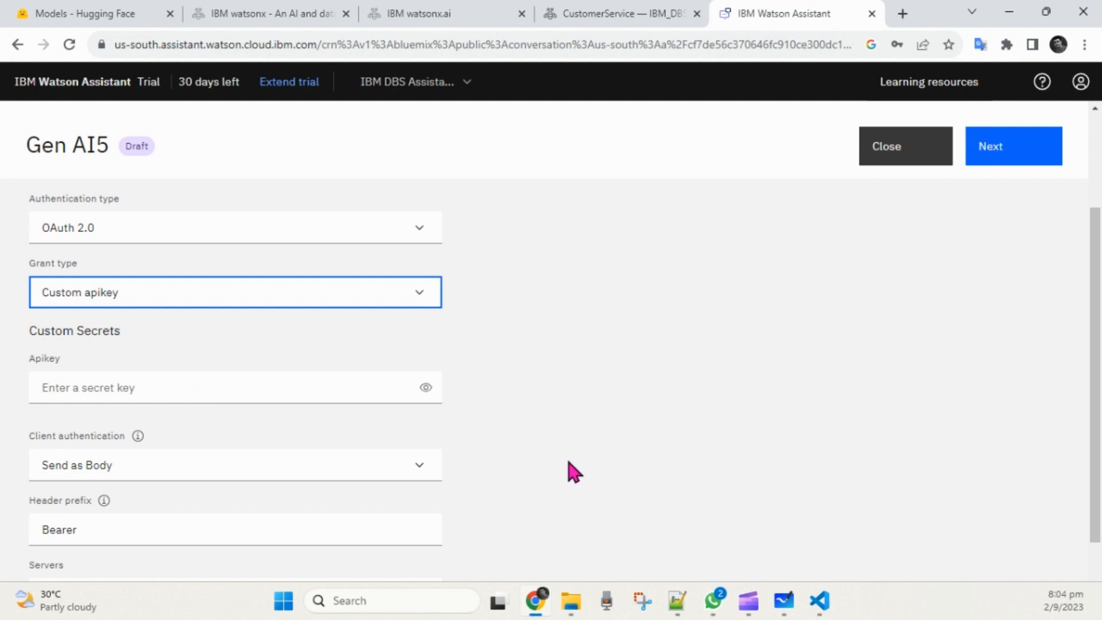
Step: Review the remaining authentication settings, finish the Gen AI5 setup with the Generation operation and close the extension
scroll(570, 463, down, 3)
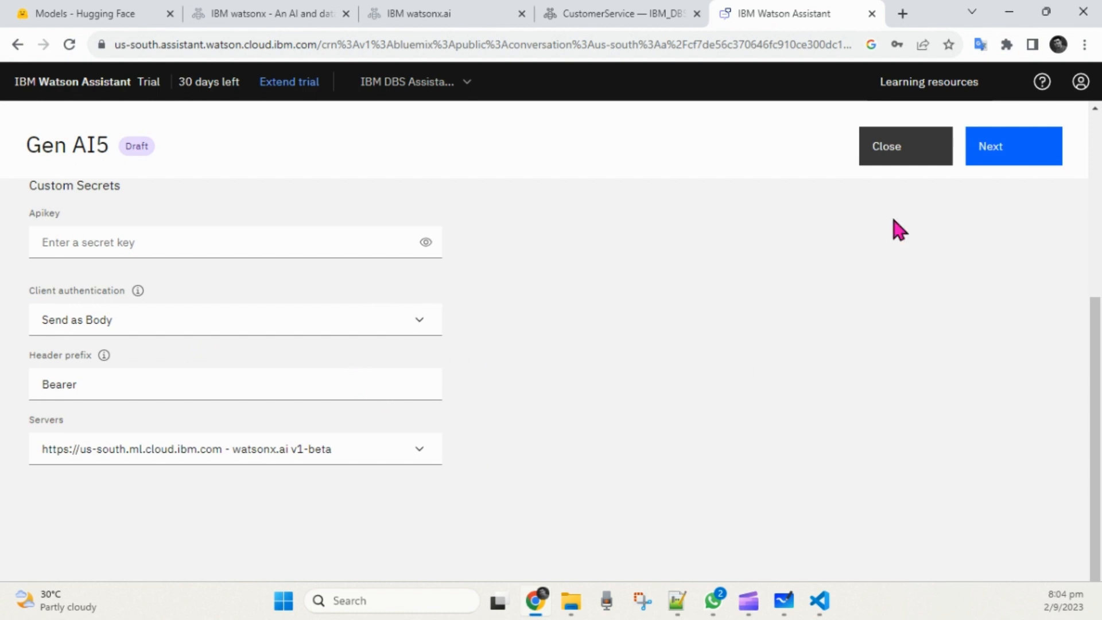
click(995, 151)
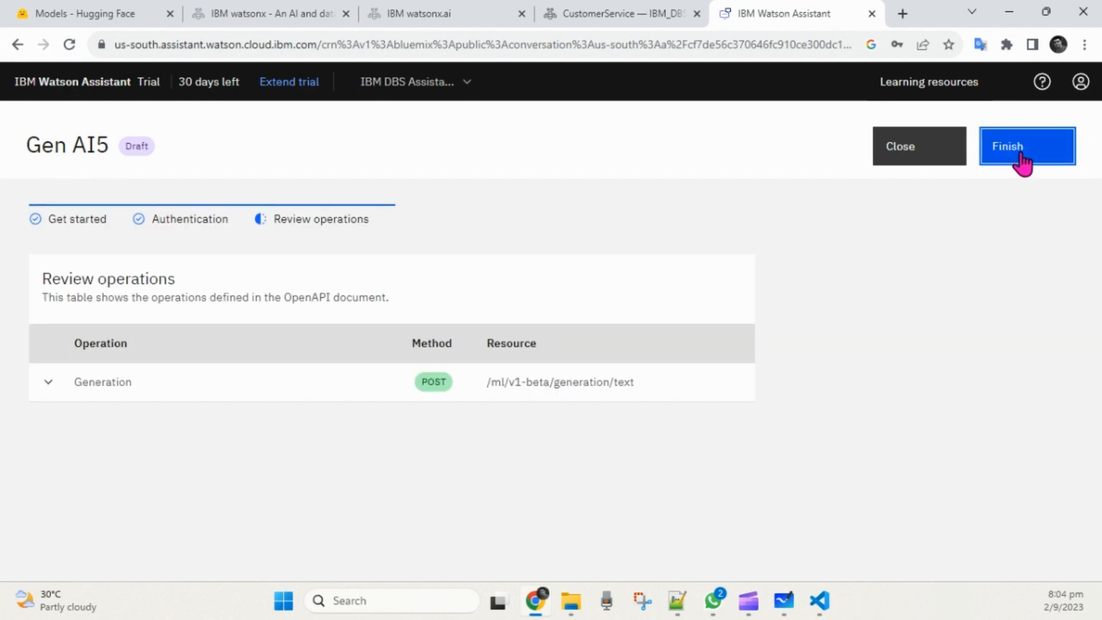
click(996, 164)
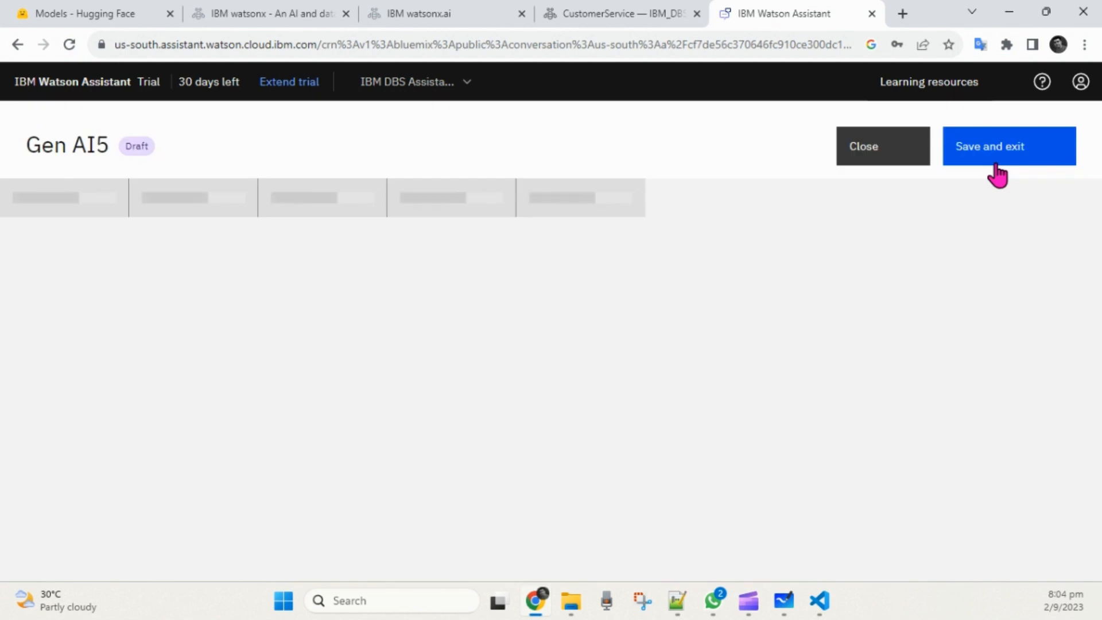
click(861, 153)
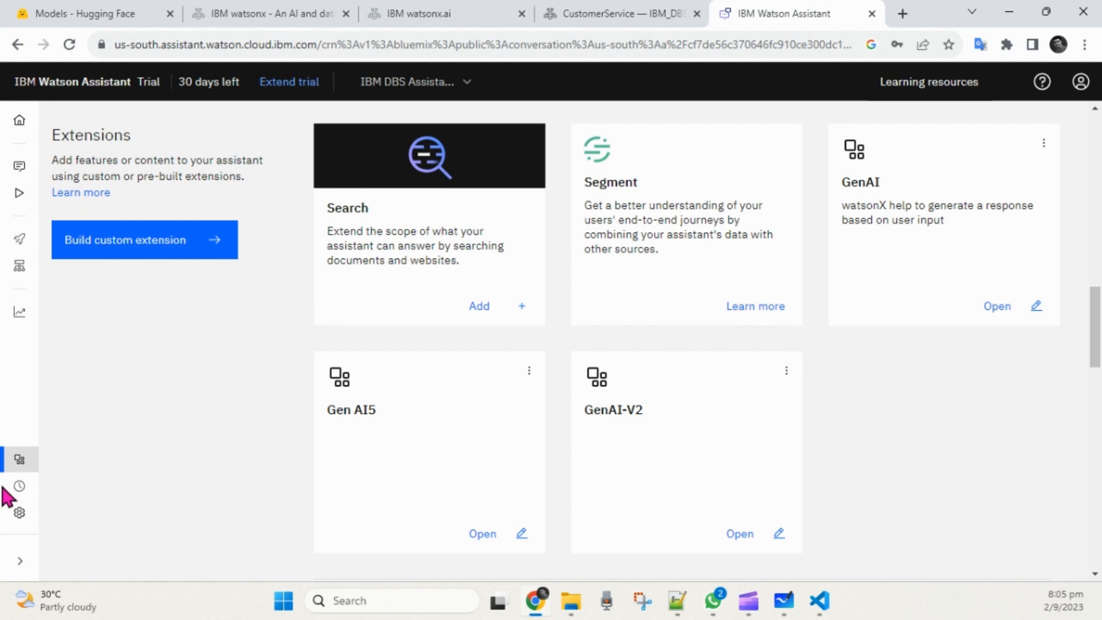
Step: Open the assistant's actions and view the user-created variables
mouse_move(61, 221)
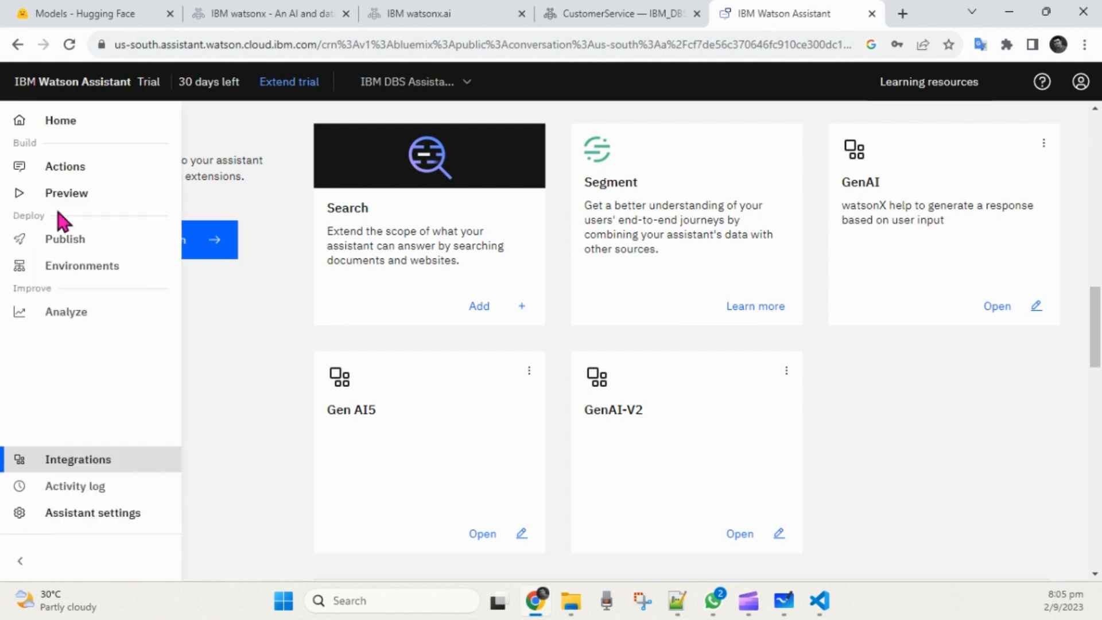
click(68, 174)
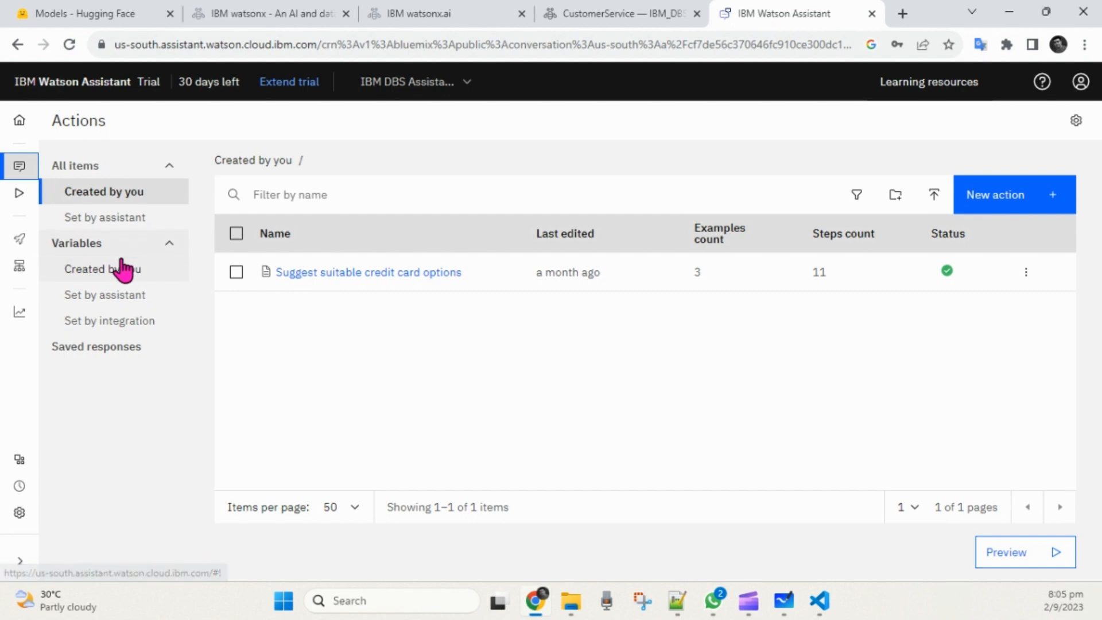
click(109, 271)
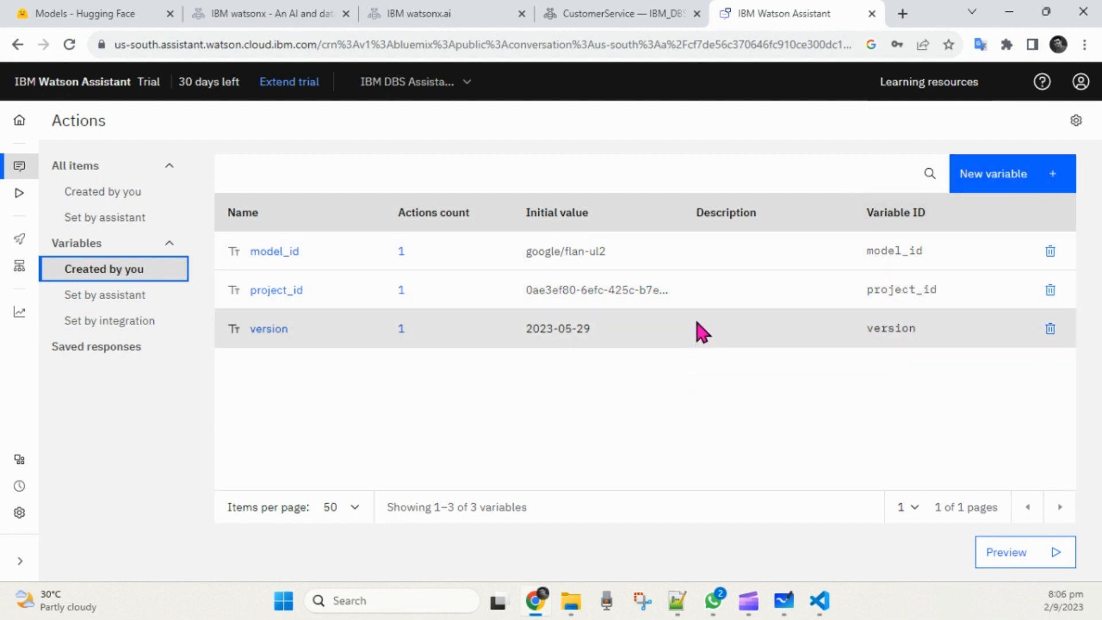
Step: Switch to the IBM Customer Services assistant and open its list of user-created actions
click(99, 194)
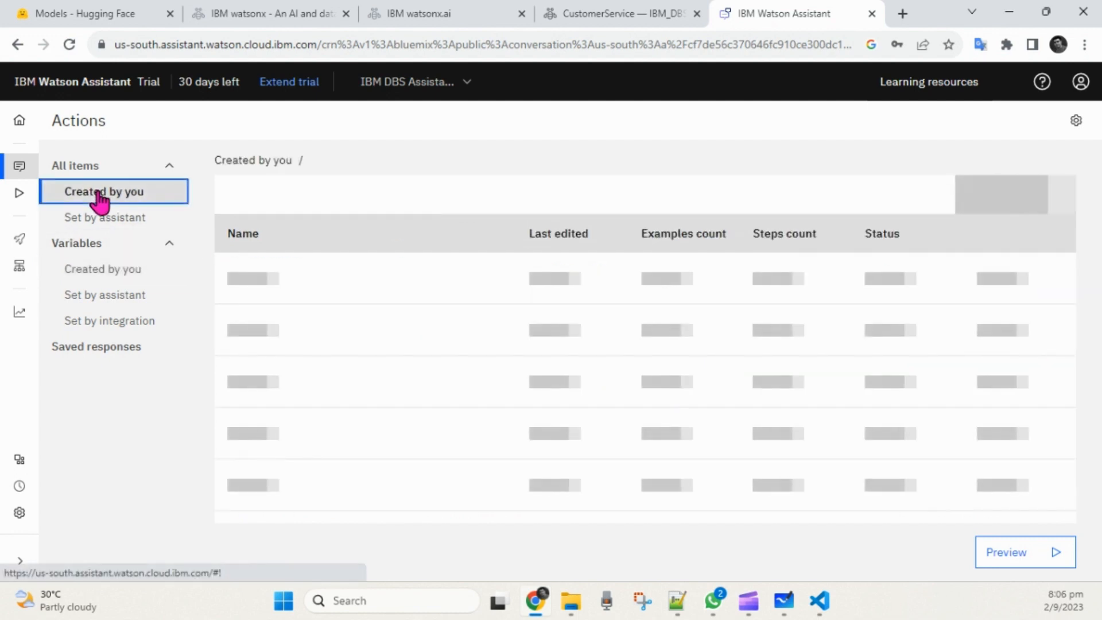
click(380, 97)
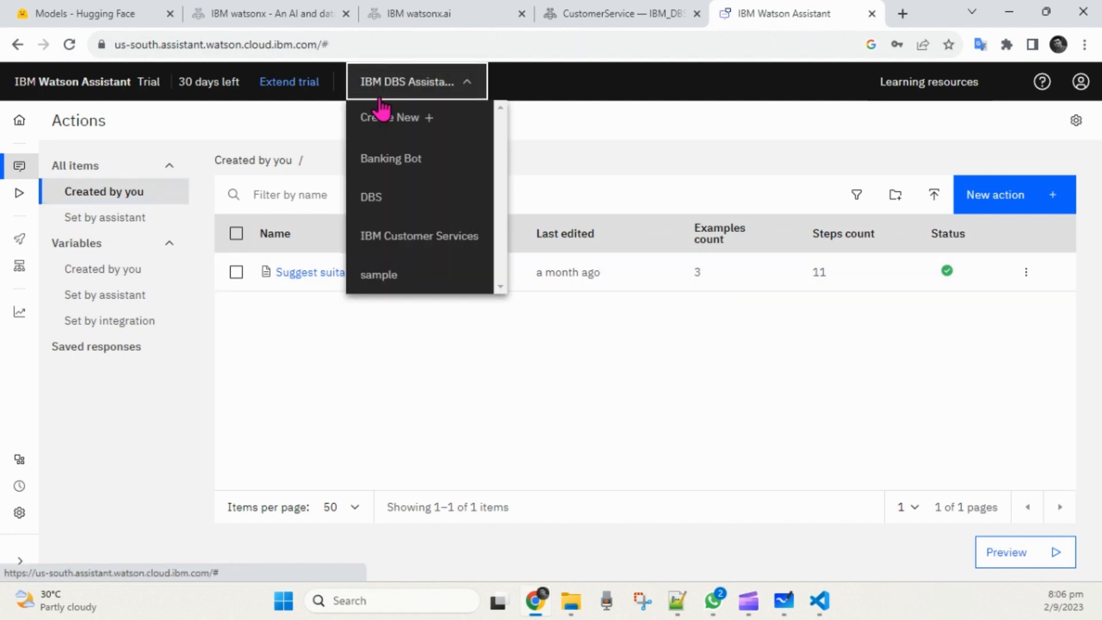
click(415, 239)
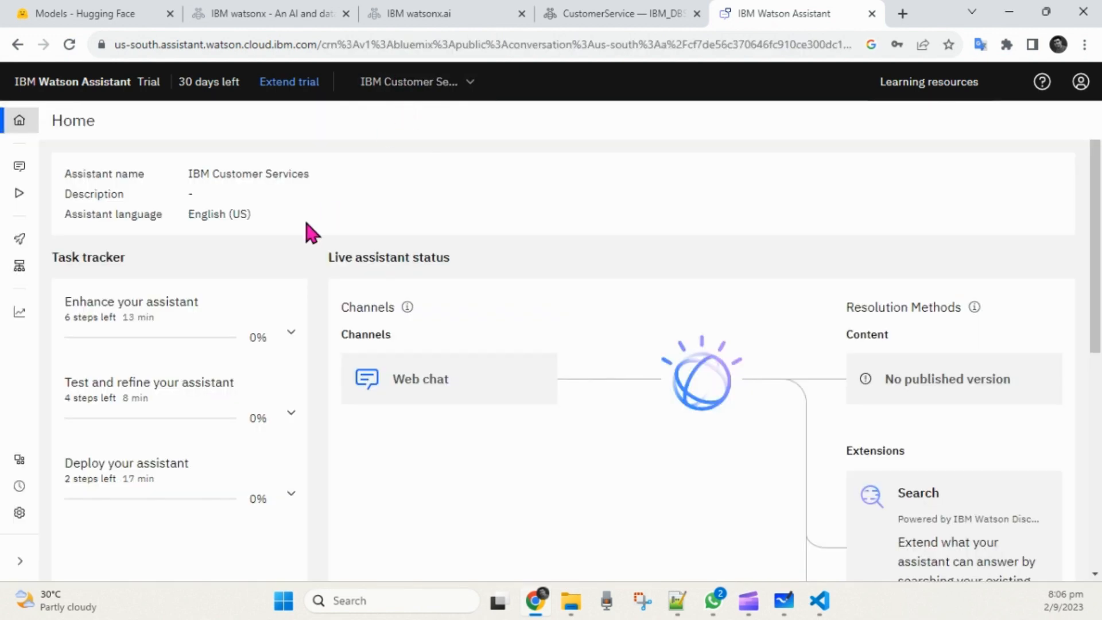
mouse_move(27, 180)
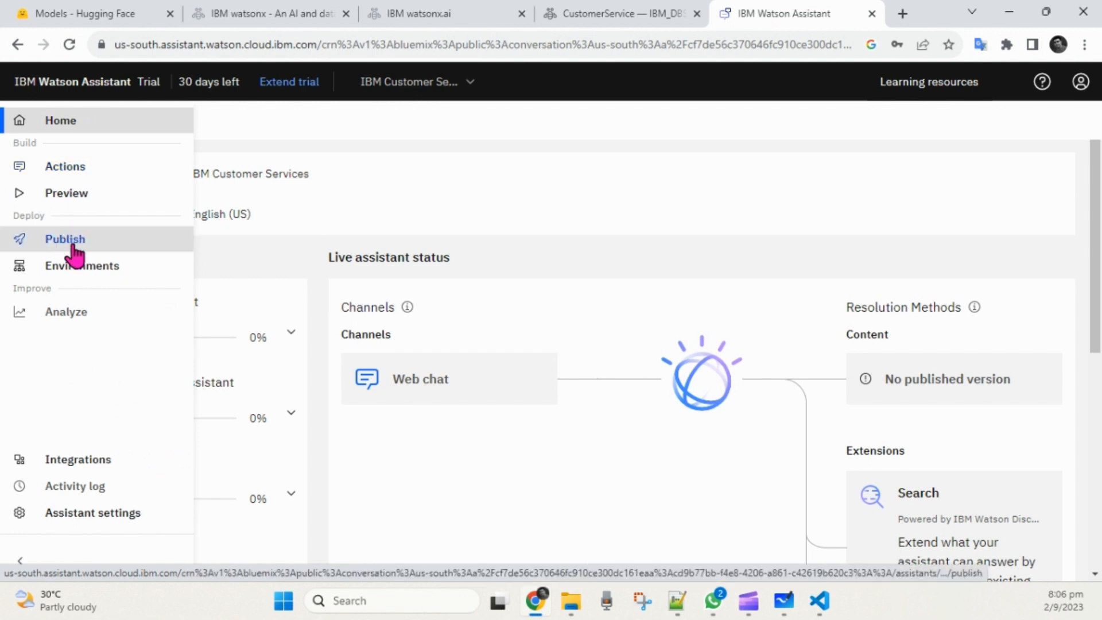
click(75, 171)
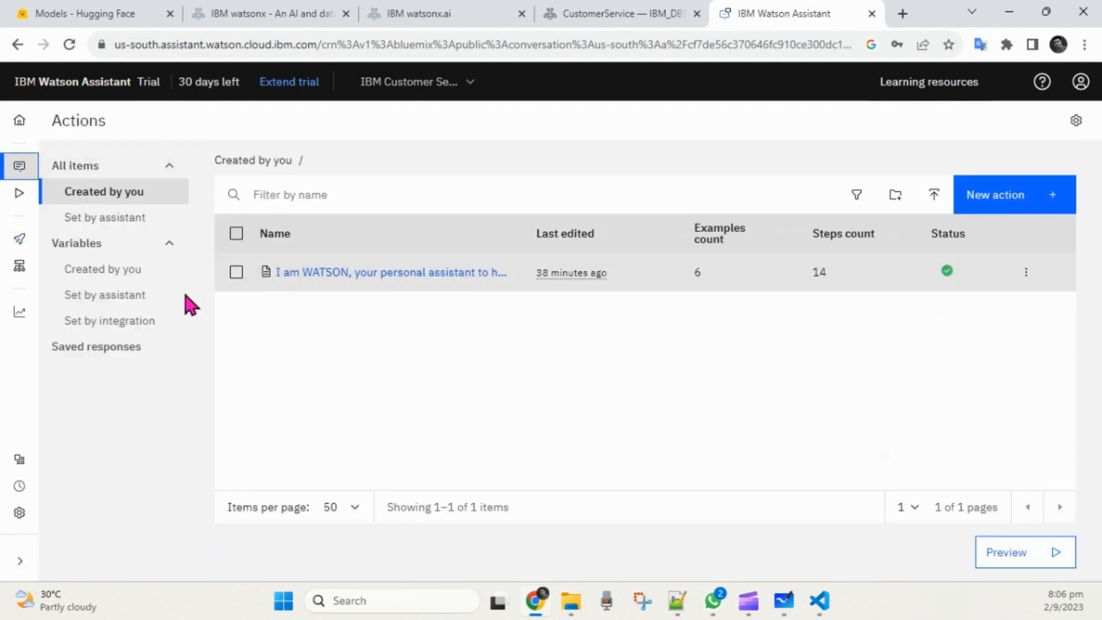
Step: Review the user-created variables of the IBM Customer Services assistant, including their initial values and descriptions
click(93, 270)
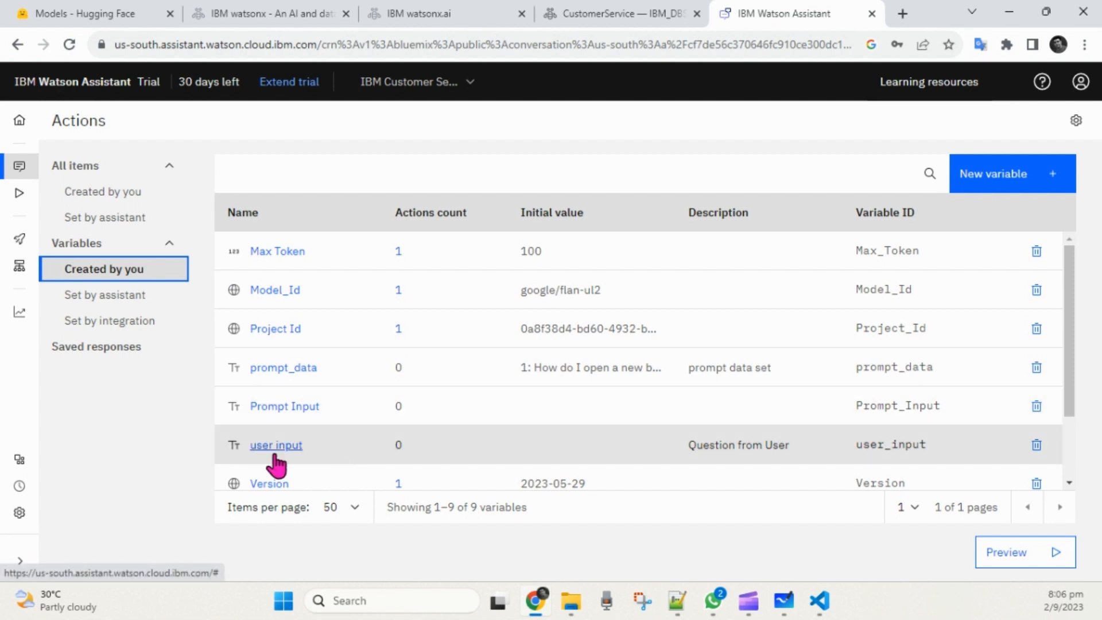
scroll(569, 402, down, 2)
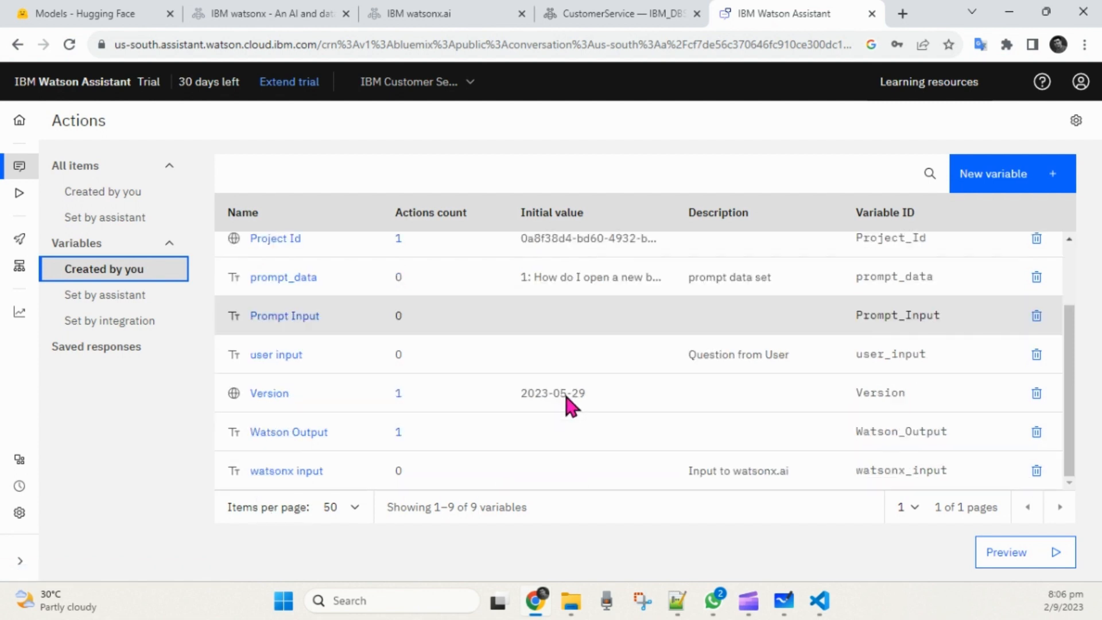
scroll(566, 405, up, 2)
scroll(448, 414, down, 2)
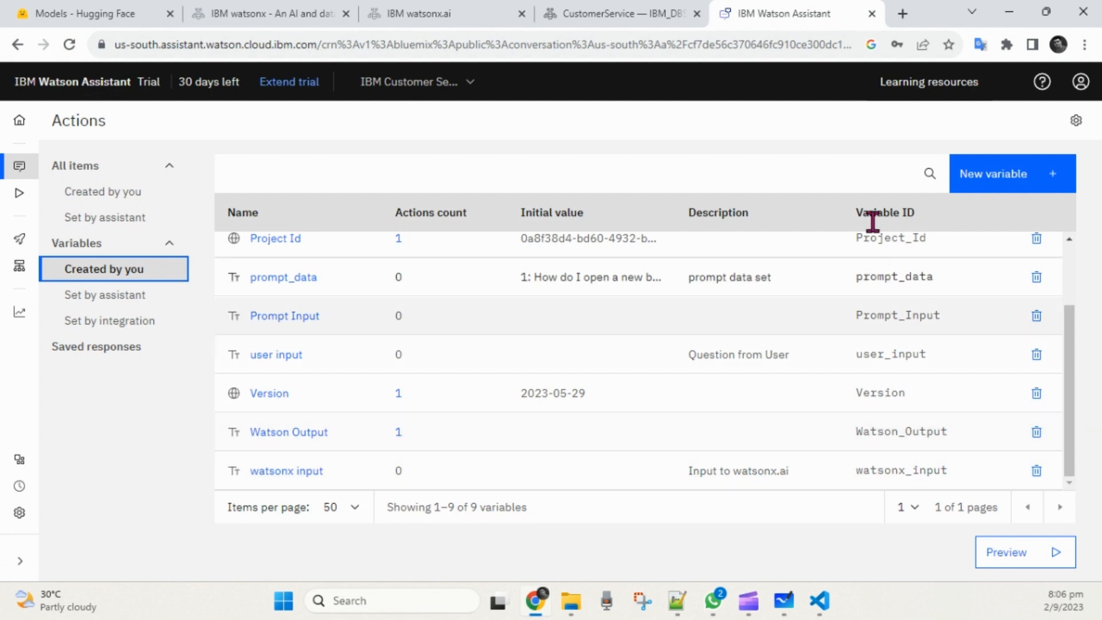
Step: Open the "I am WATSON, your personal assistant to help you with" action and add "hellooo" as a customer starting phrase
click(121, 190)
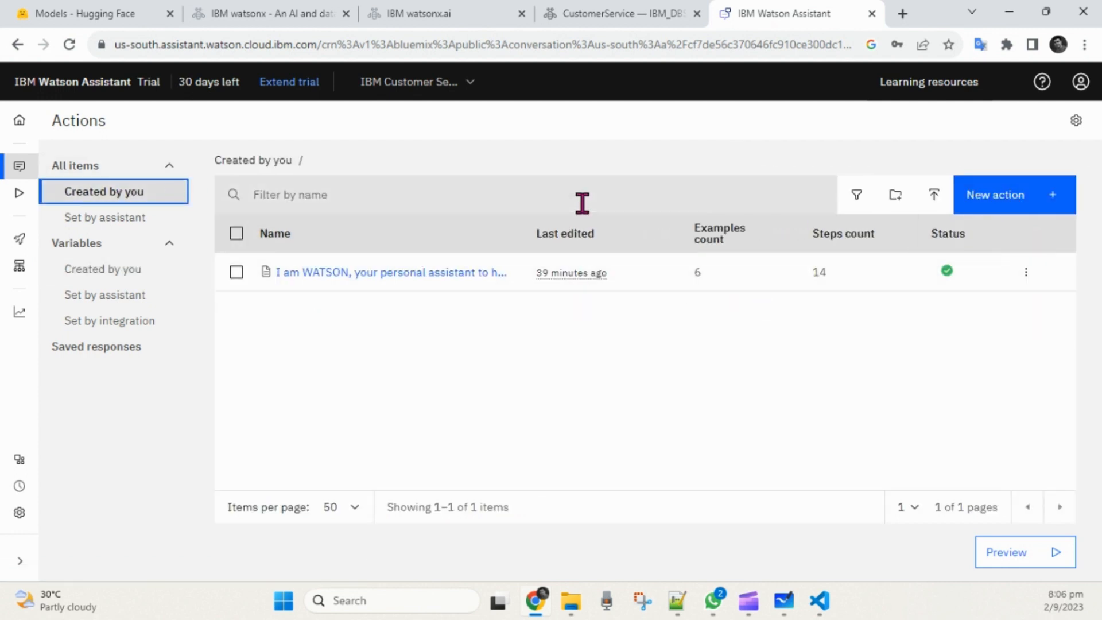
click(405, 272)
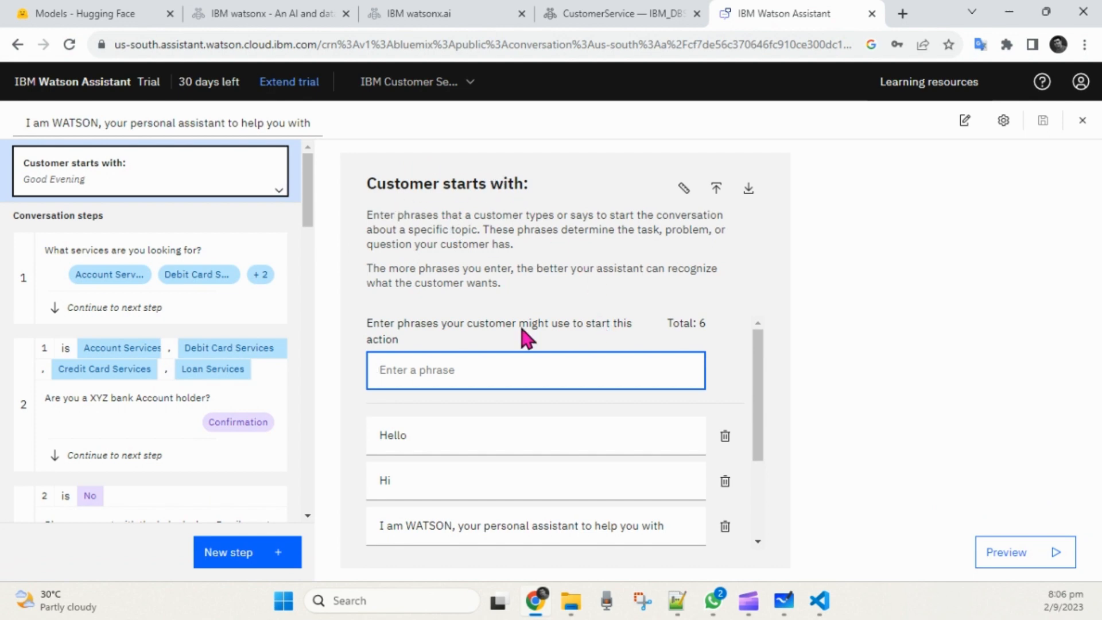
scroll(554, 435, down, 2)
scroll(554, 435, down, 1)
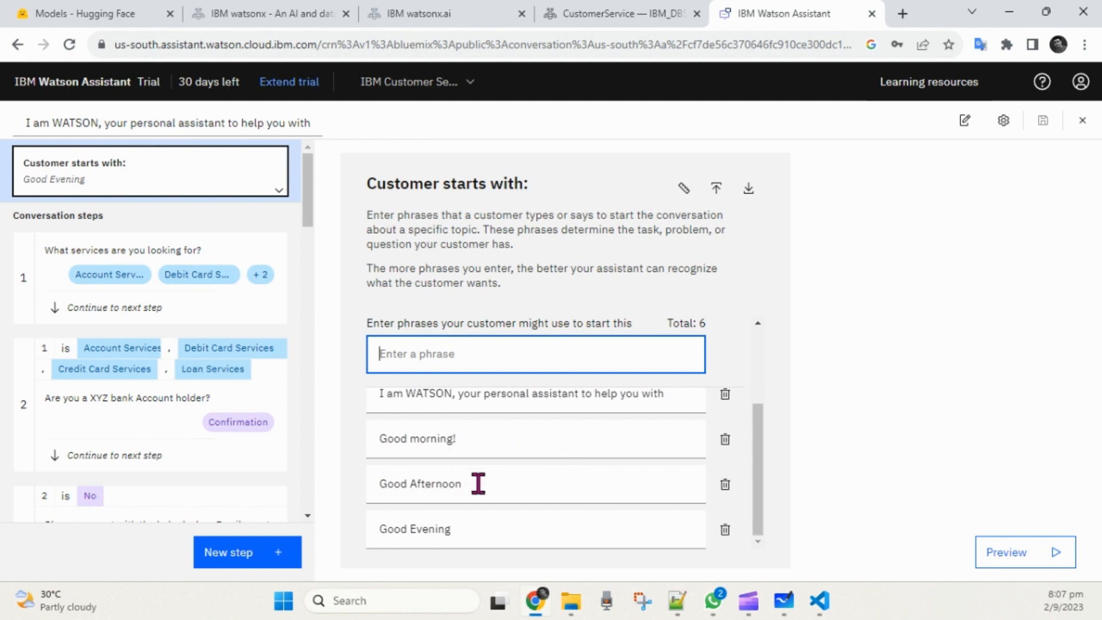
scroll(559, 495, up, 3)
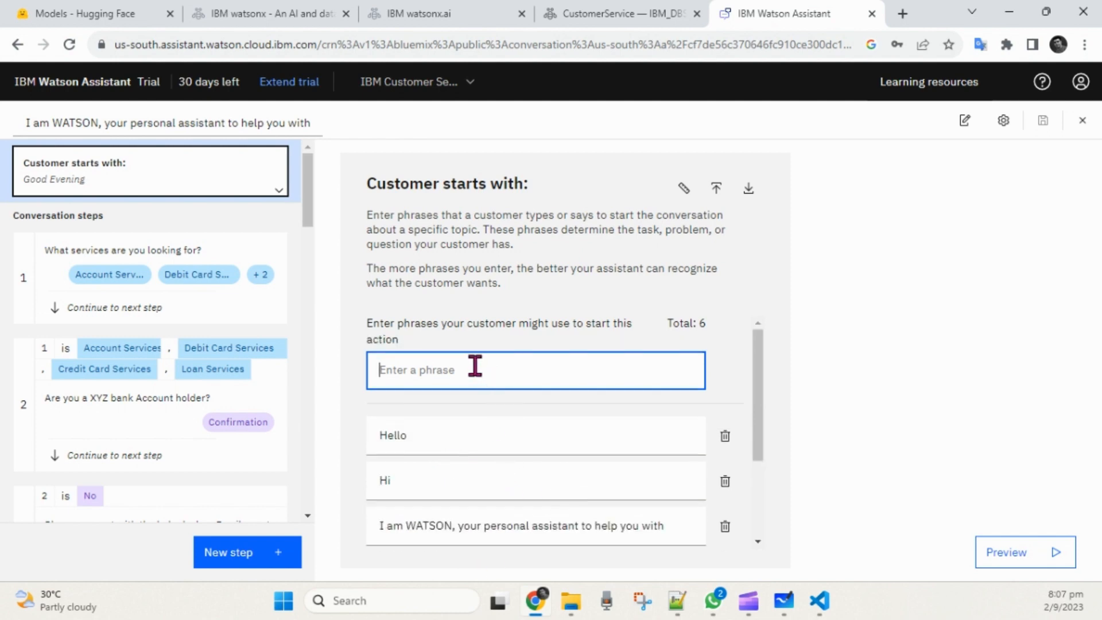
text(hellooo)
key(Return)
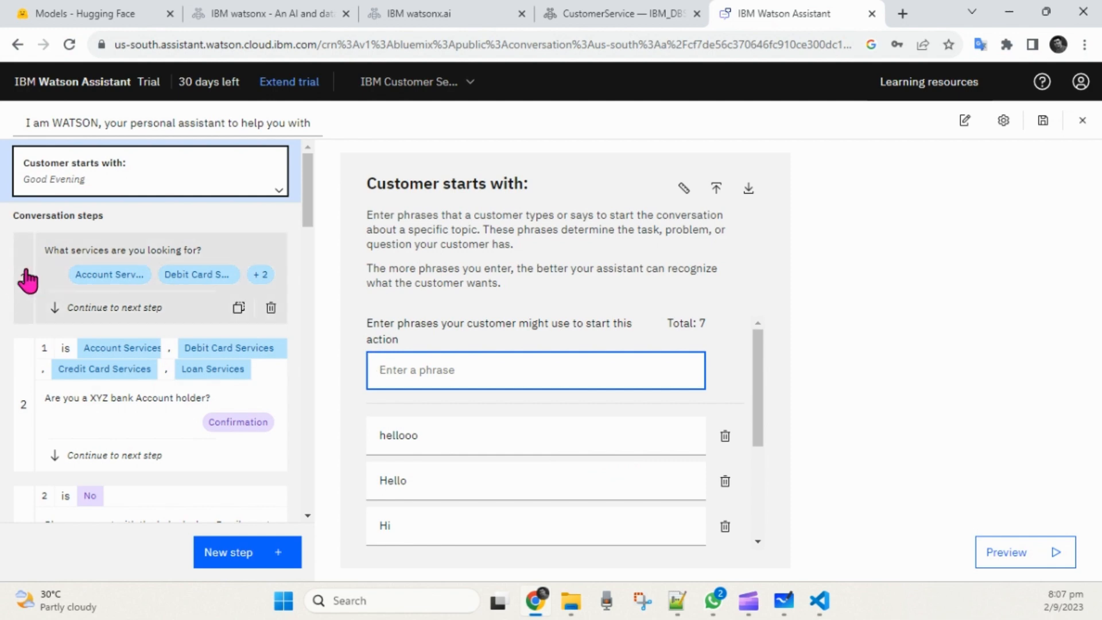
Step: Open conversation step 1 and examine its assistant question, customer response options and follow-on setting
click(92, 265)
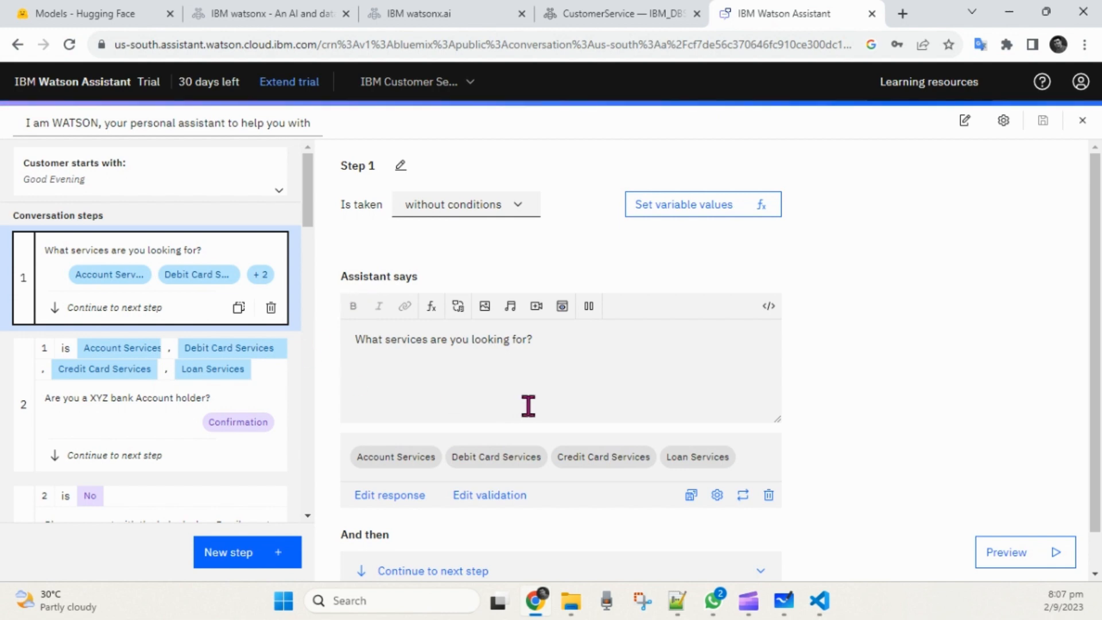
click(573, 347)
click(845, 313)
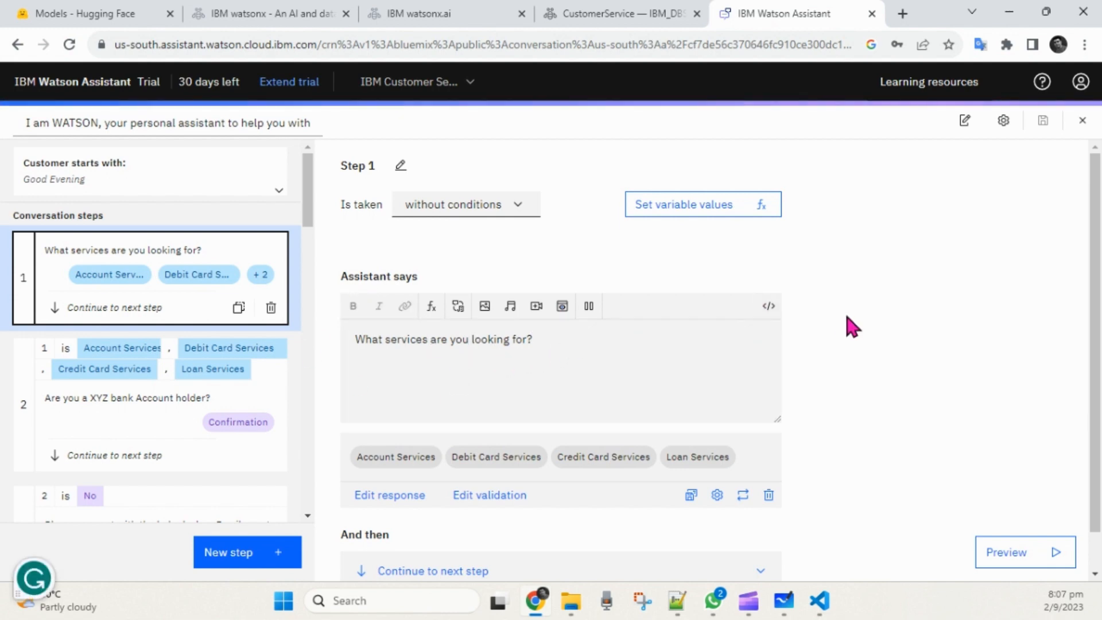
double_click(377, 275)
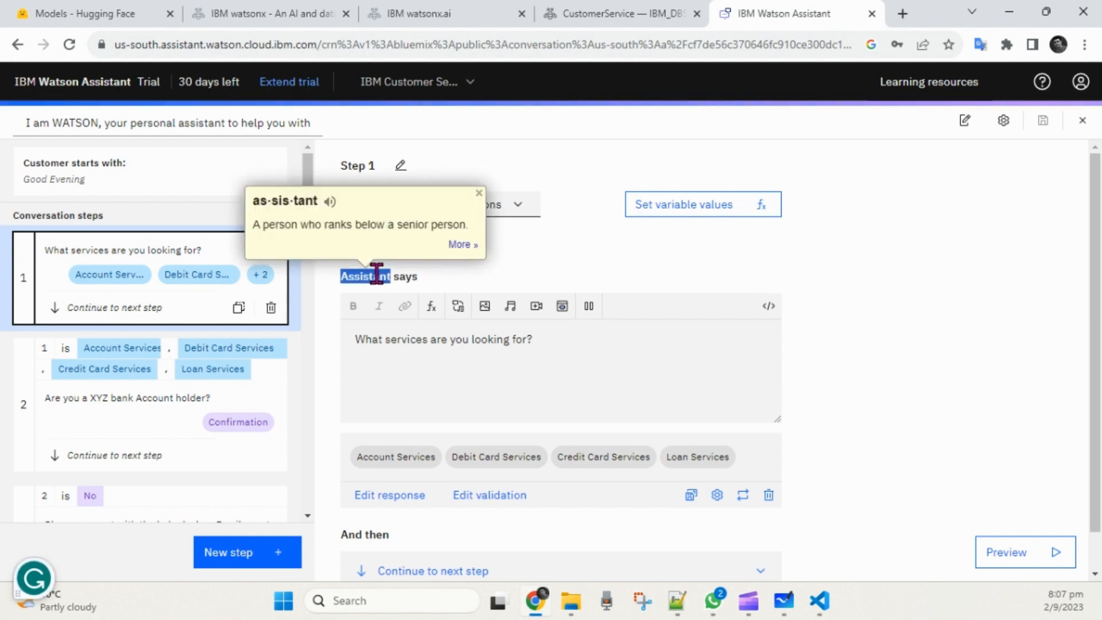
click(554, 369)
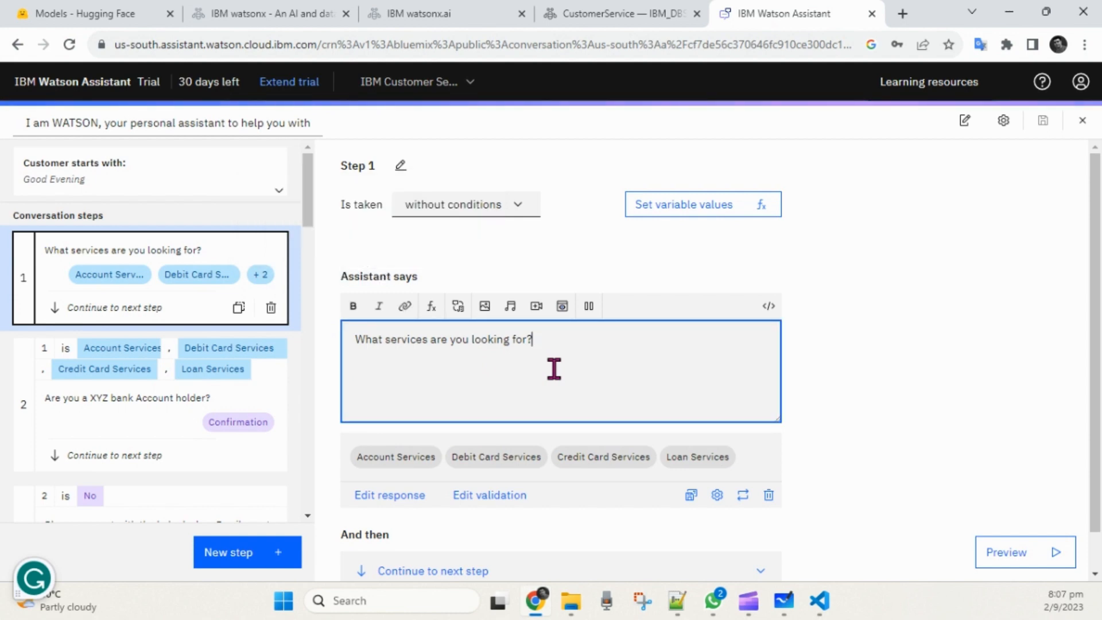
scroll(632, 478, down, 1)
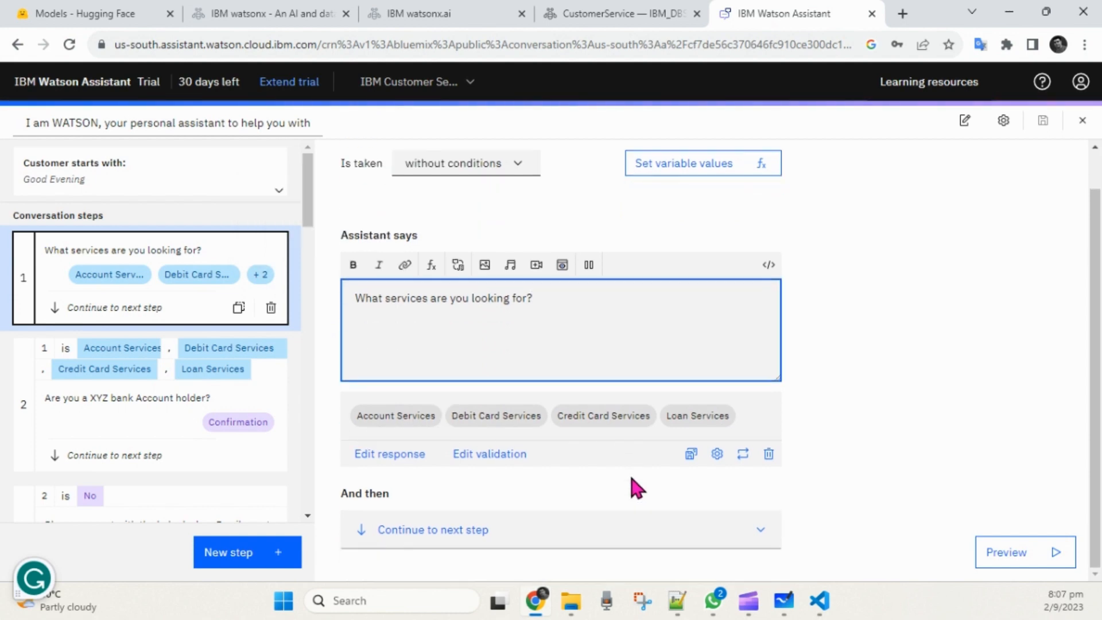
Step: View the editable response options of step 1 and close them without applying changes
click(403, 457)
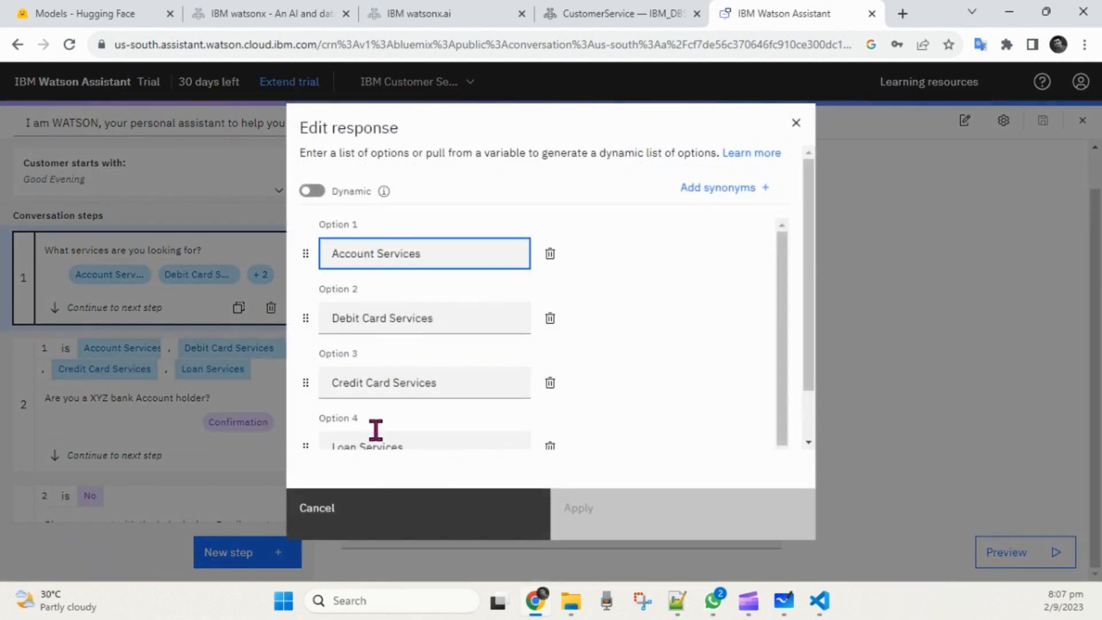
scroll(587, 360, down, 1)
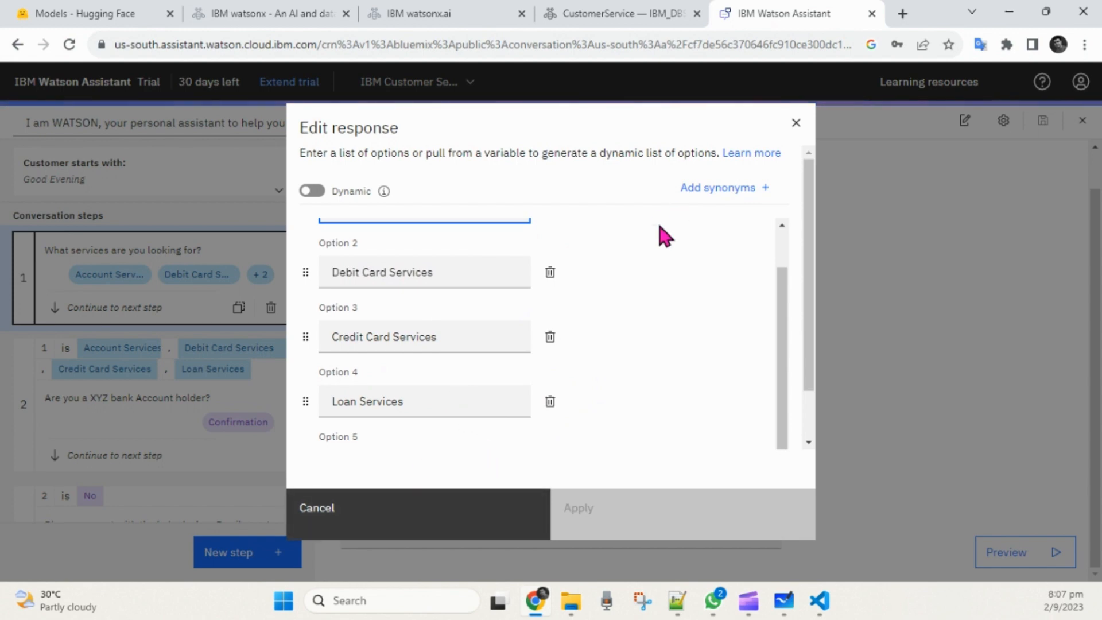
click(356, 517)
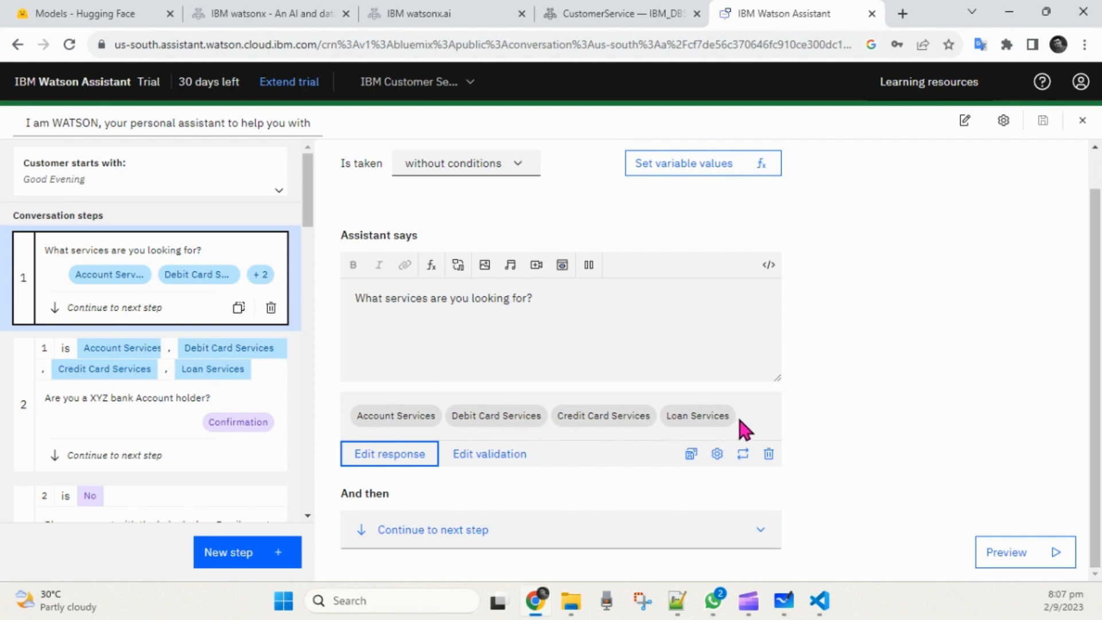
click(826, 415)
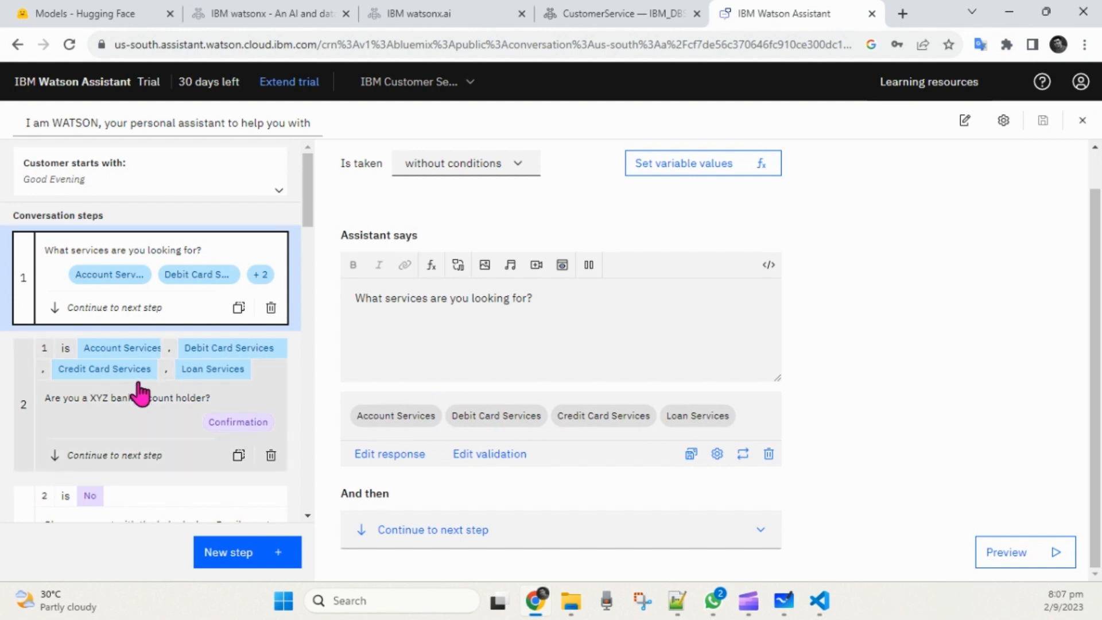
Step: Open conversation step 2 and review its condition type, the service conditions and the account-holder question
click(123, 405)
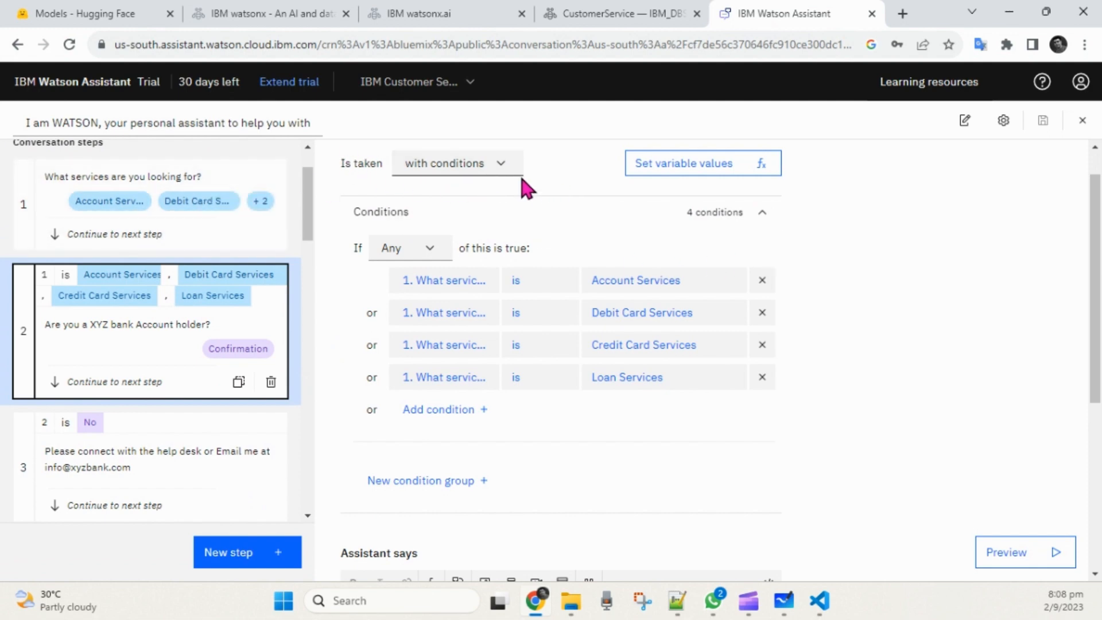
click(499, 172)
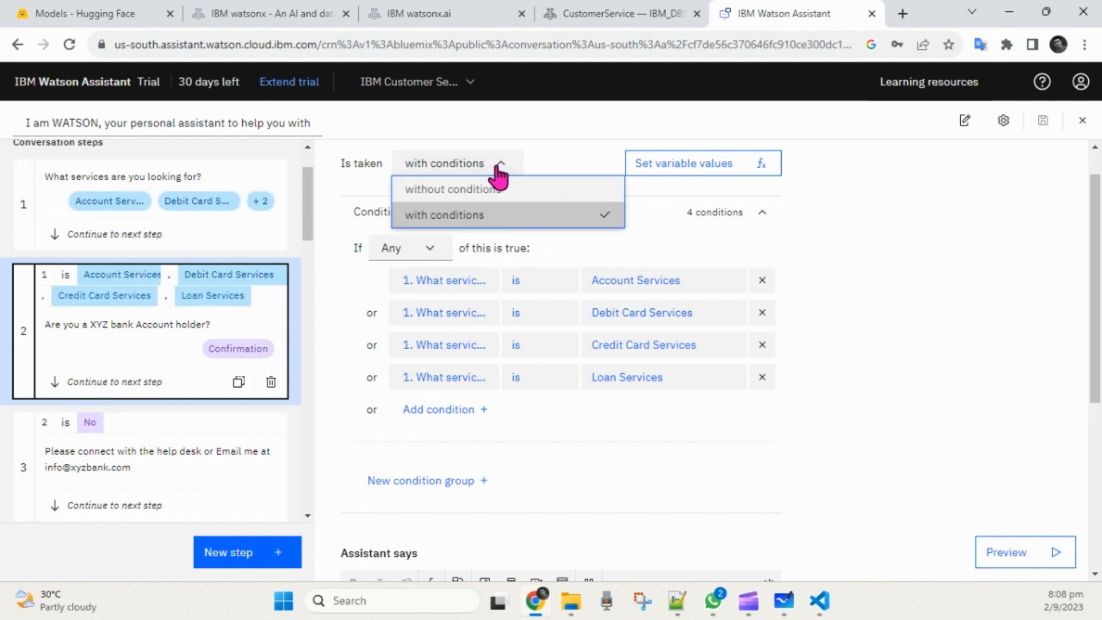
click(558, 161)
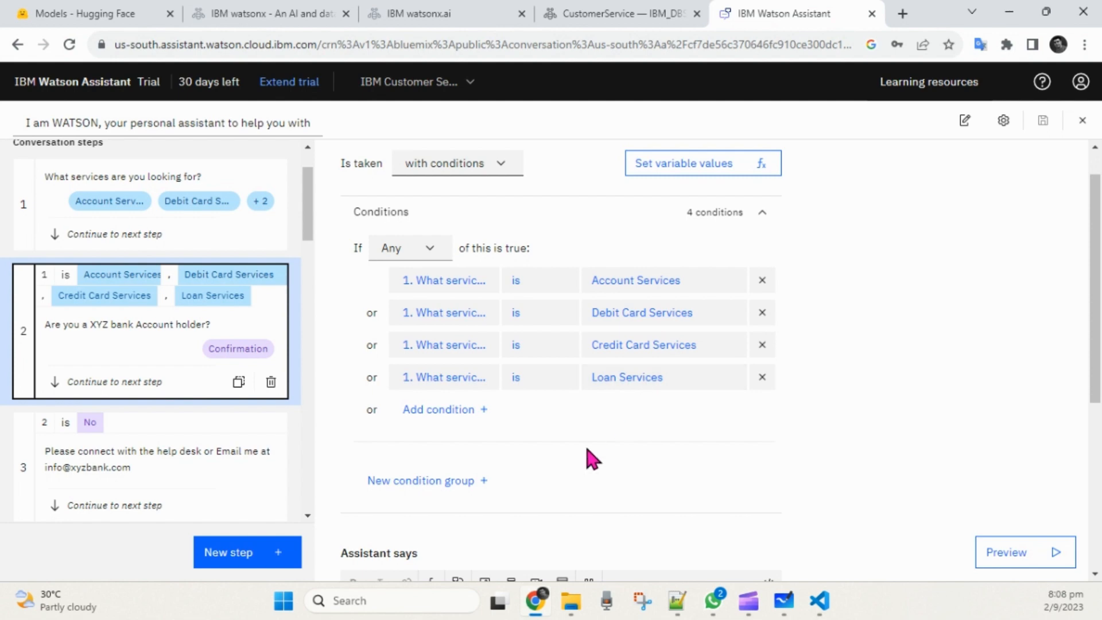
scroll(585, 442, down, 3)
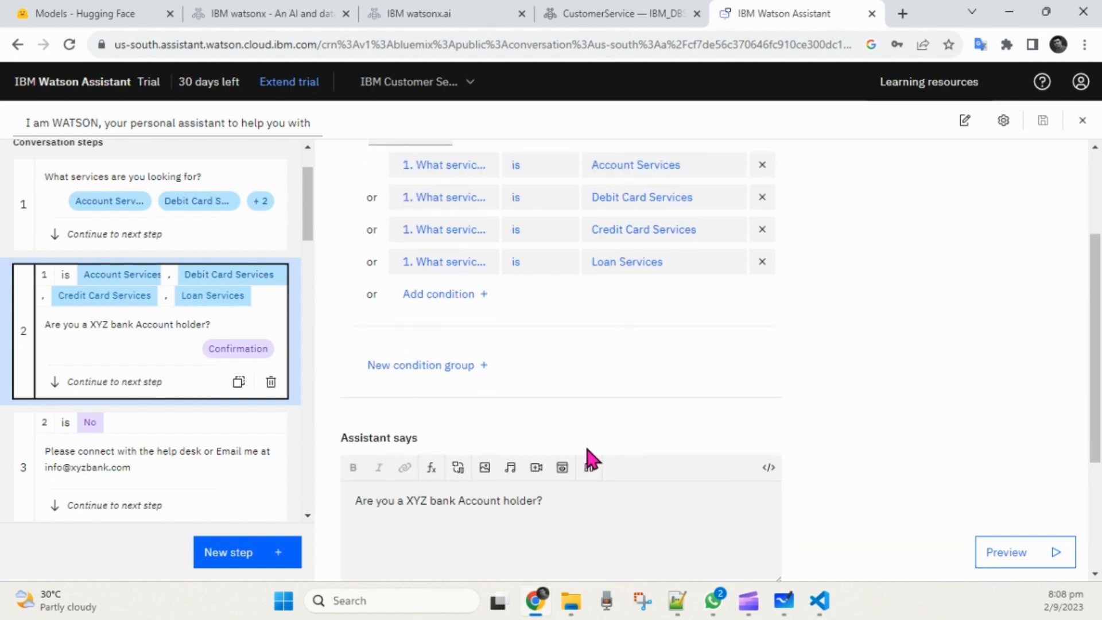
scroll(585, 438, down, 2)
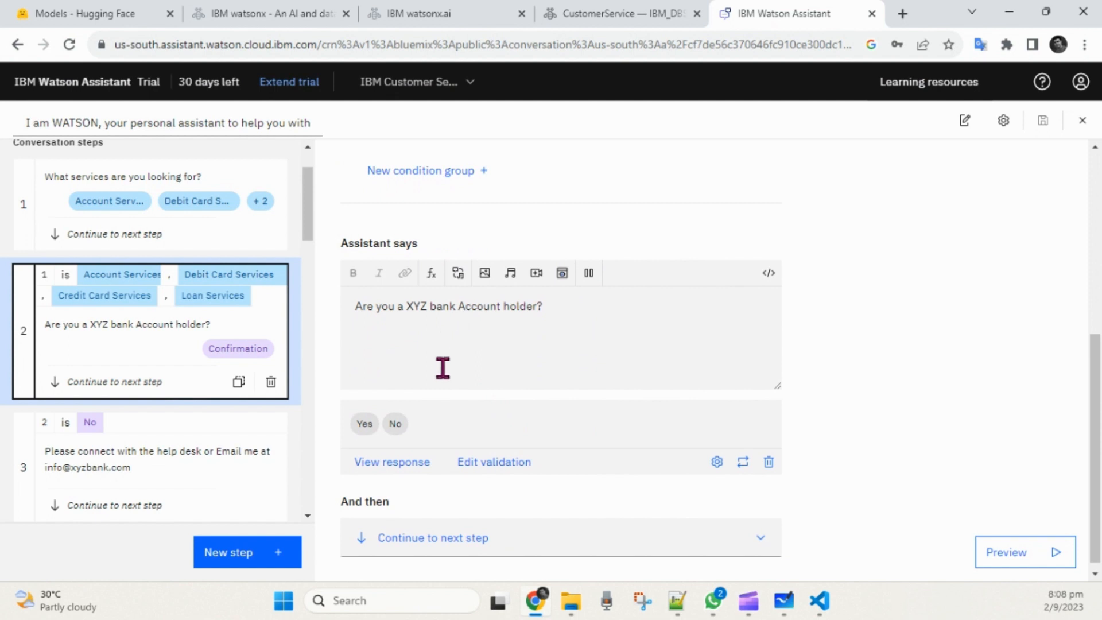
Step: View the customer response types available for step 2 and leave its response as Confirmation
click(744, 462)
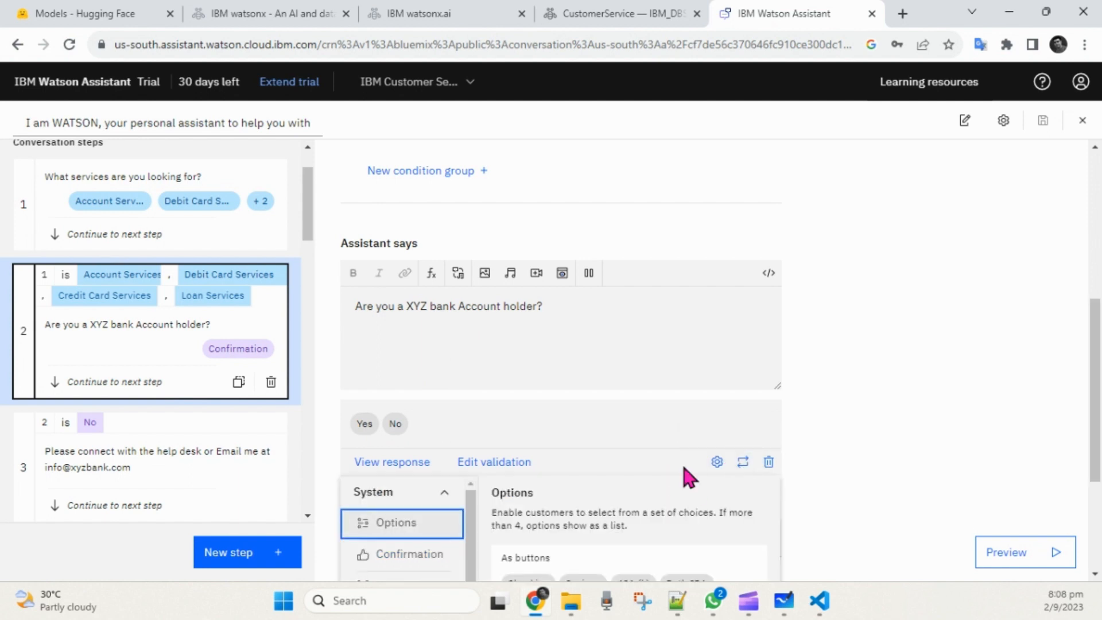
scroll(714, 433, down, 4)
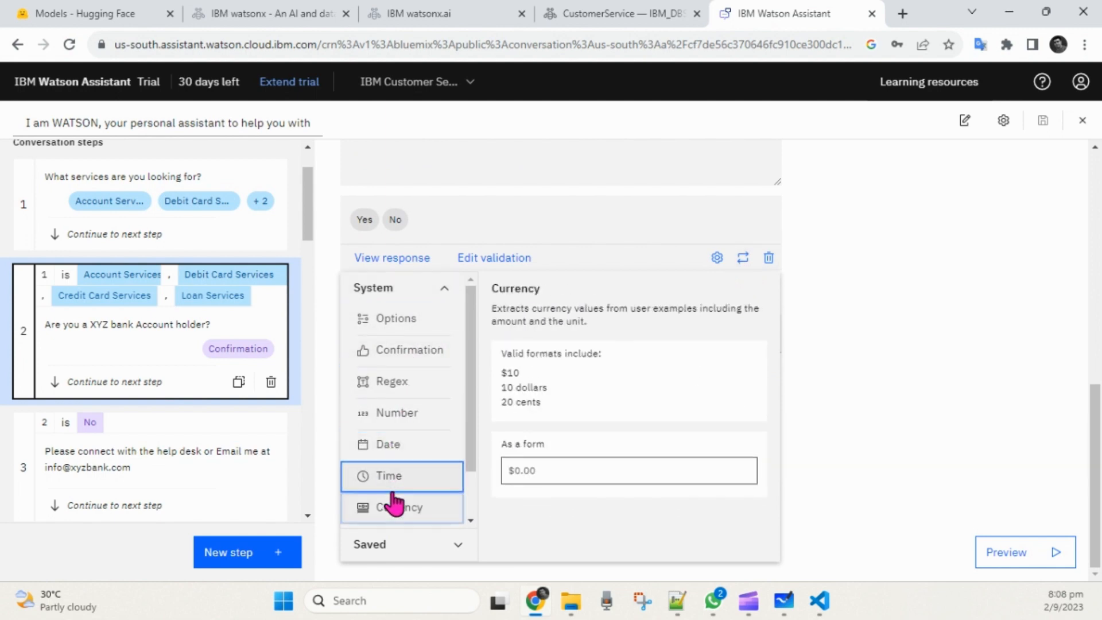
click(401, 354)
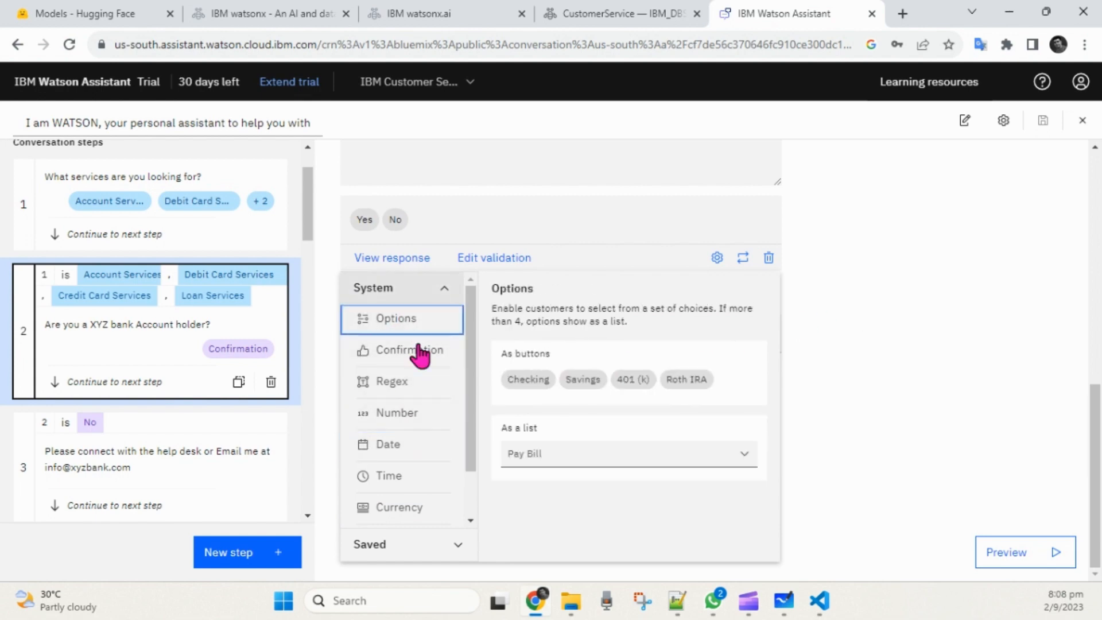
click(843, 271)
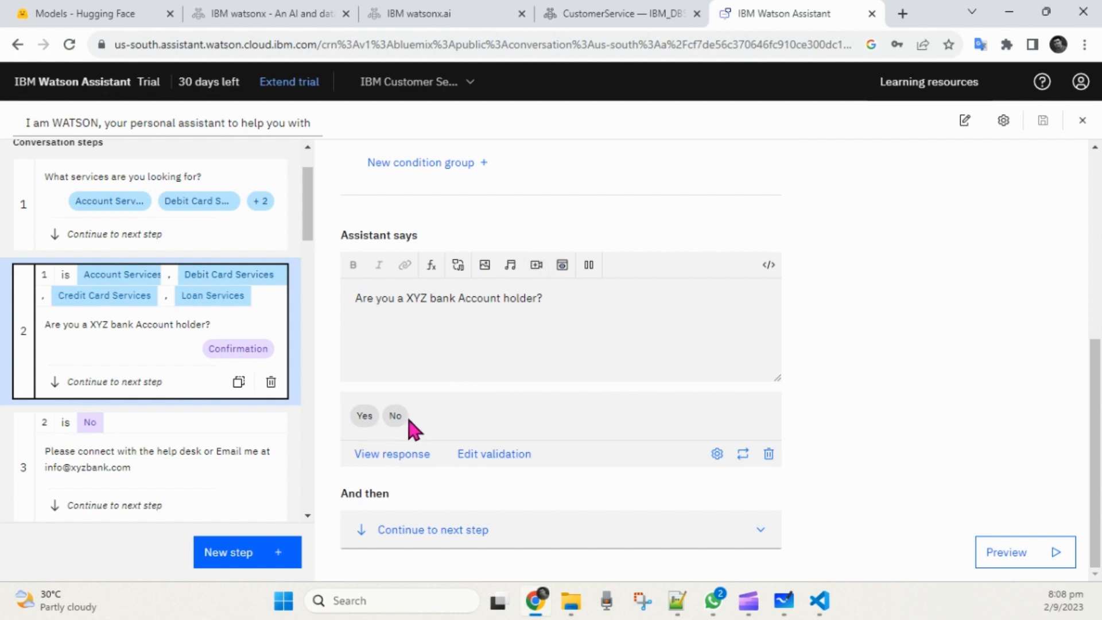
Step: Review the condition and help desk message of conversation step 3, and open step 4
click(136, 457)
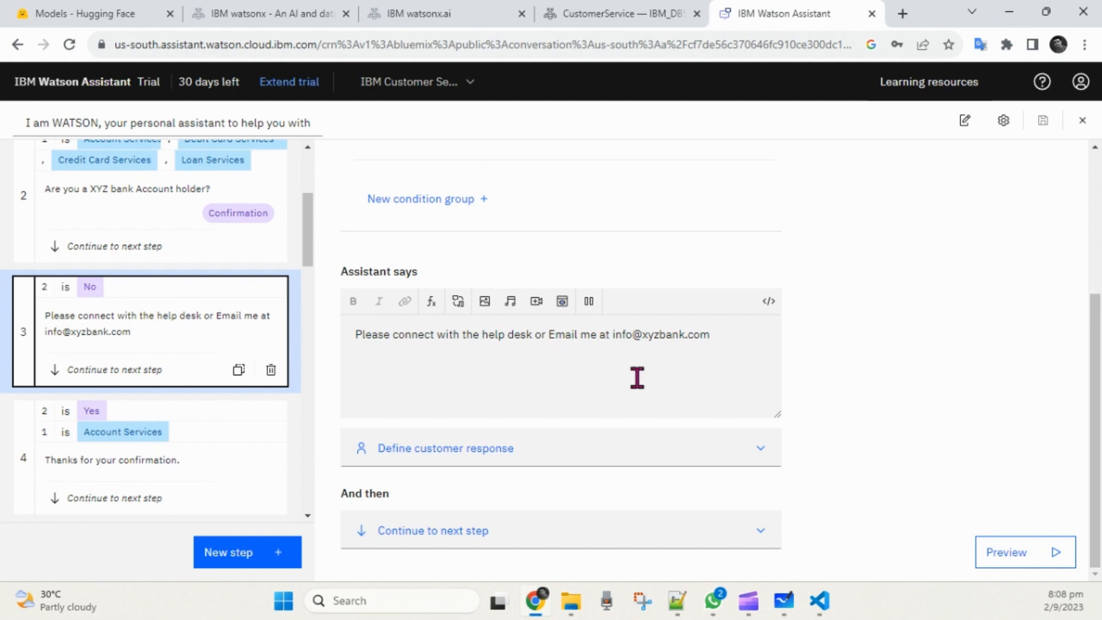
scroll(719, 376, up, 4)
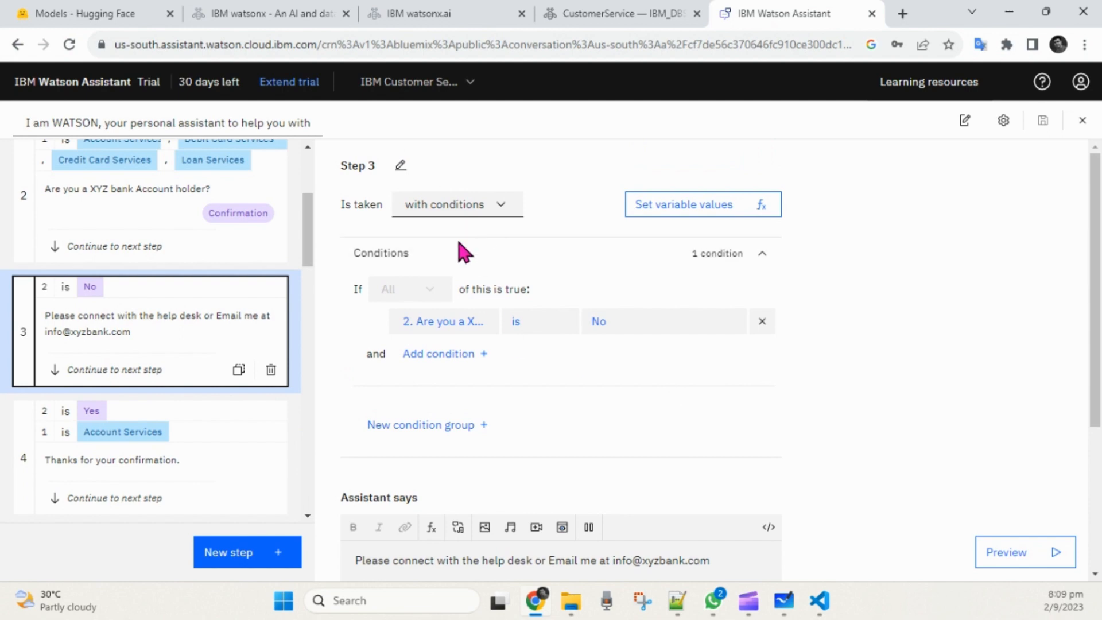
scroll(571, 410, down, 4)
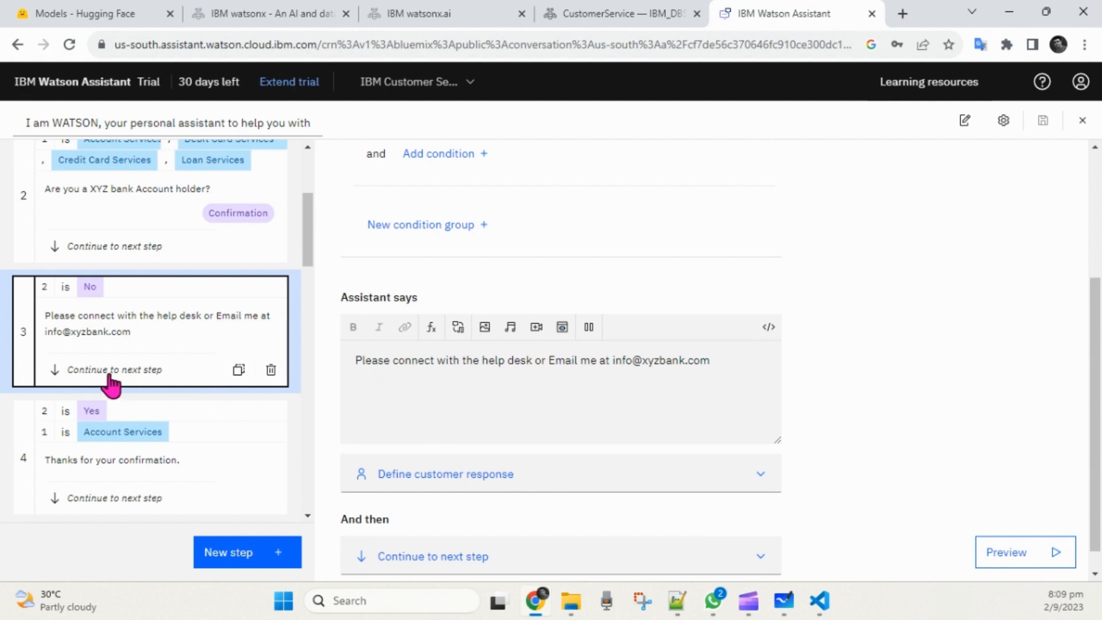
click(212, 451)
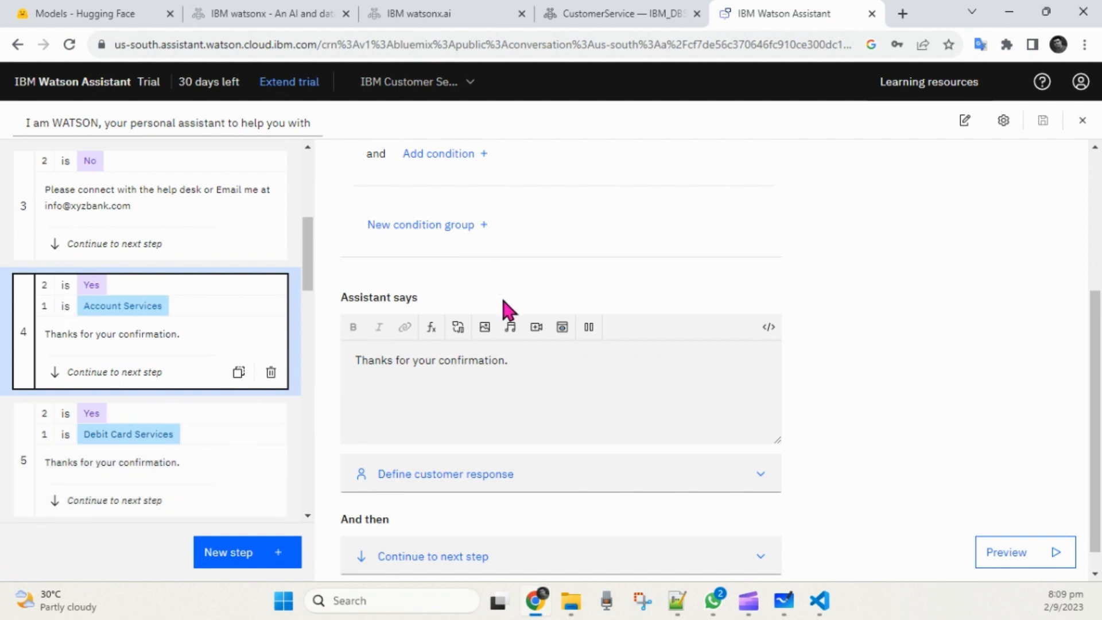
Step: Review the conditions and confirmation message of conversation step 4, and browse the similar service steps 5 to 7
scroll(508, 310, up, 4)
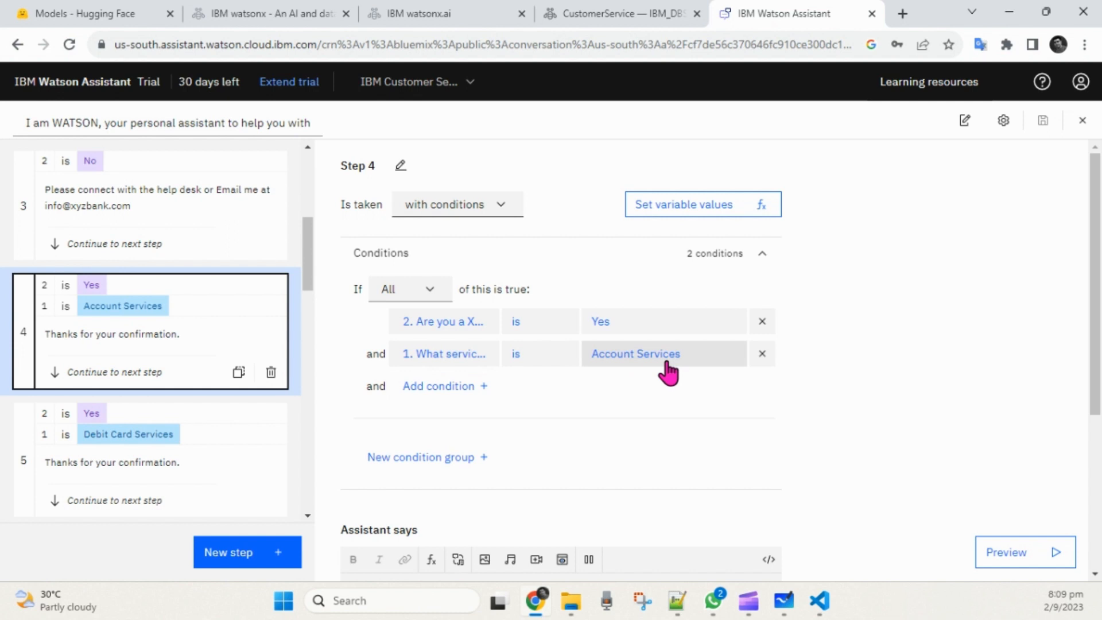
scroll(615, 414, down, 5)
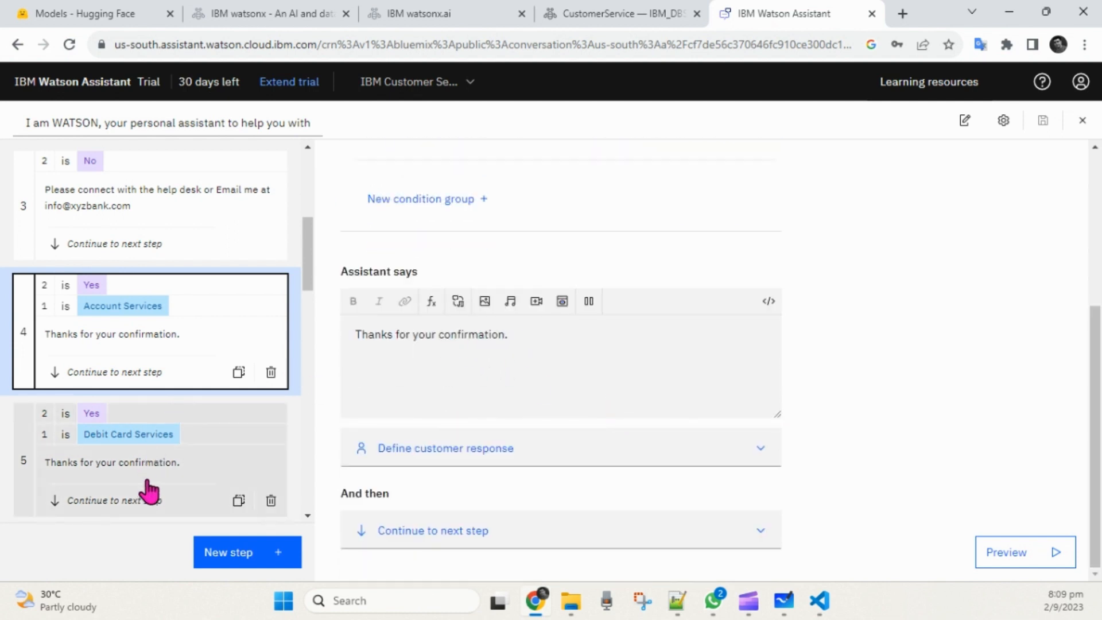
click(172, 474)
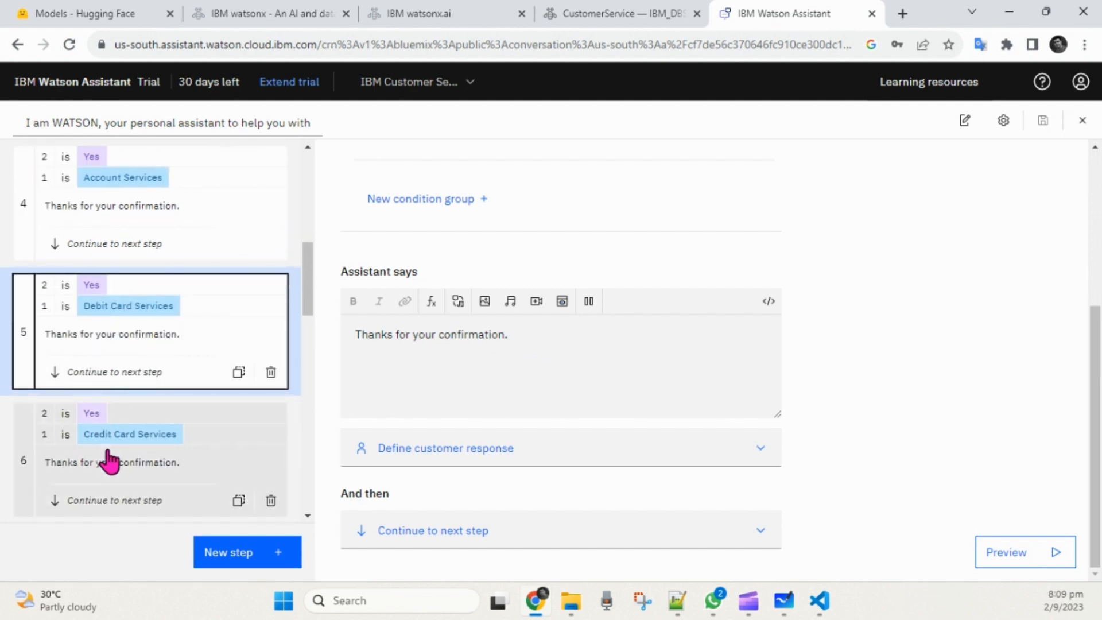
click(118, 474)
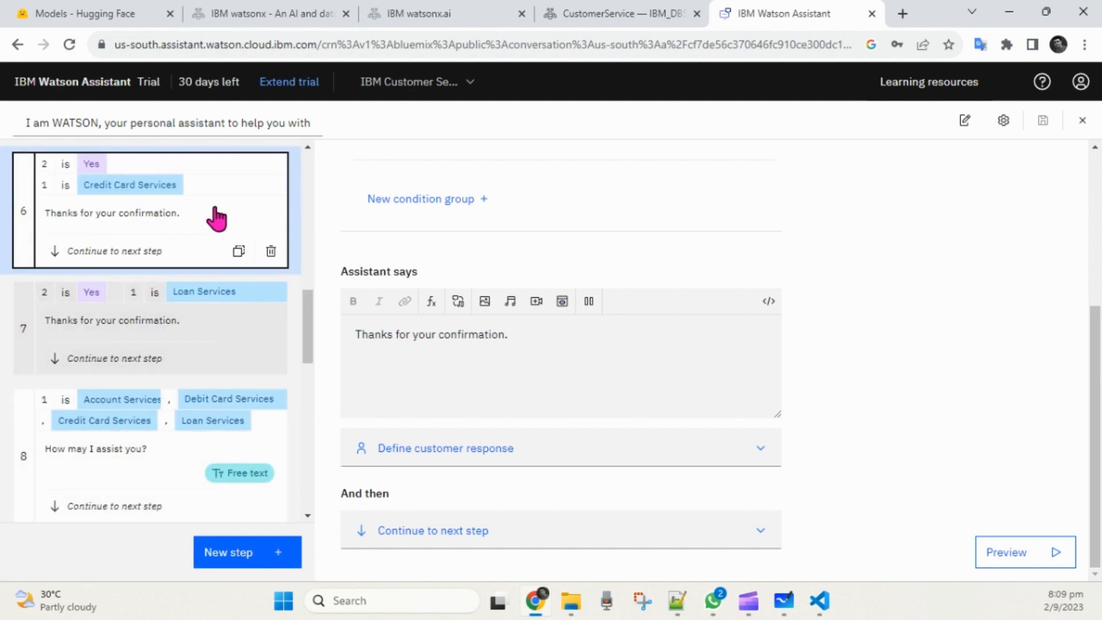
scroll(153, 251, up, 4)
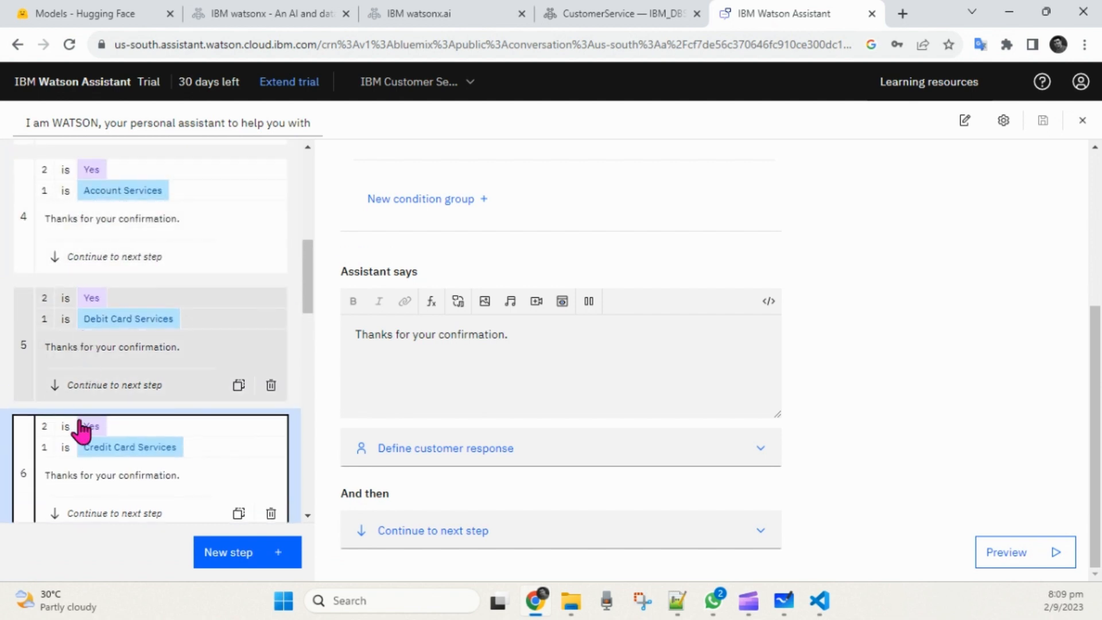
scroll(112, 487, down, 3)
scroll(115, 488, down, 2)
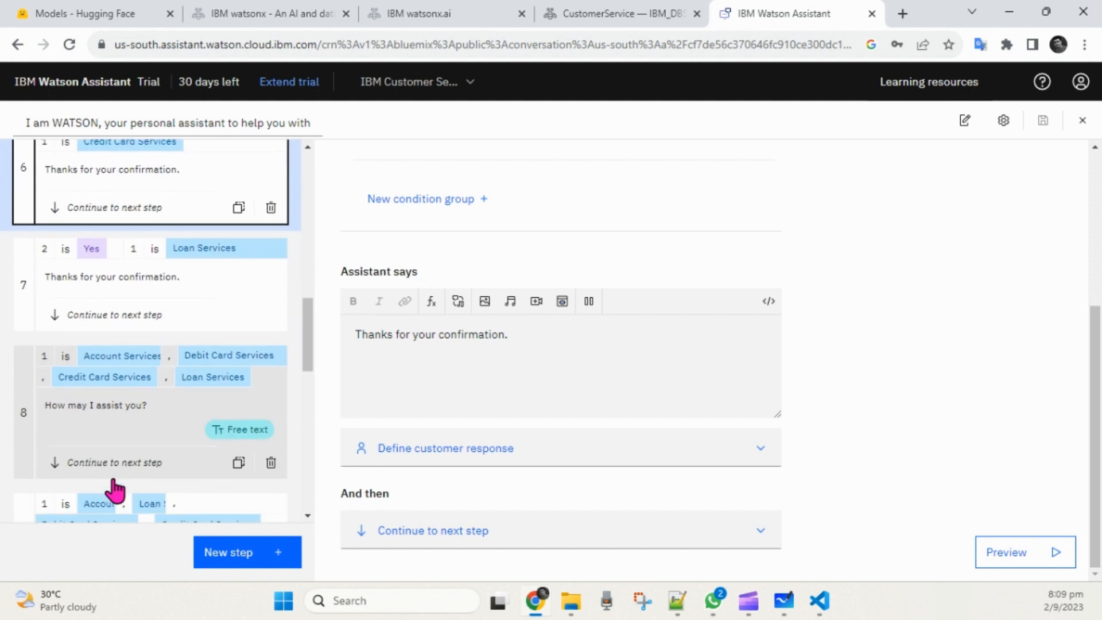
Step: Open conversation step 8 and review its service conditions, assistance question and free-text customer response
click(111, 418)
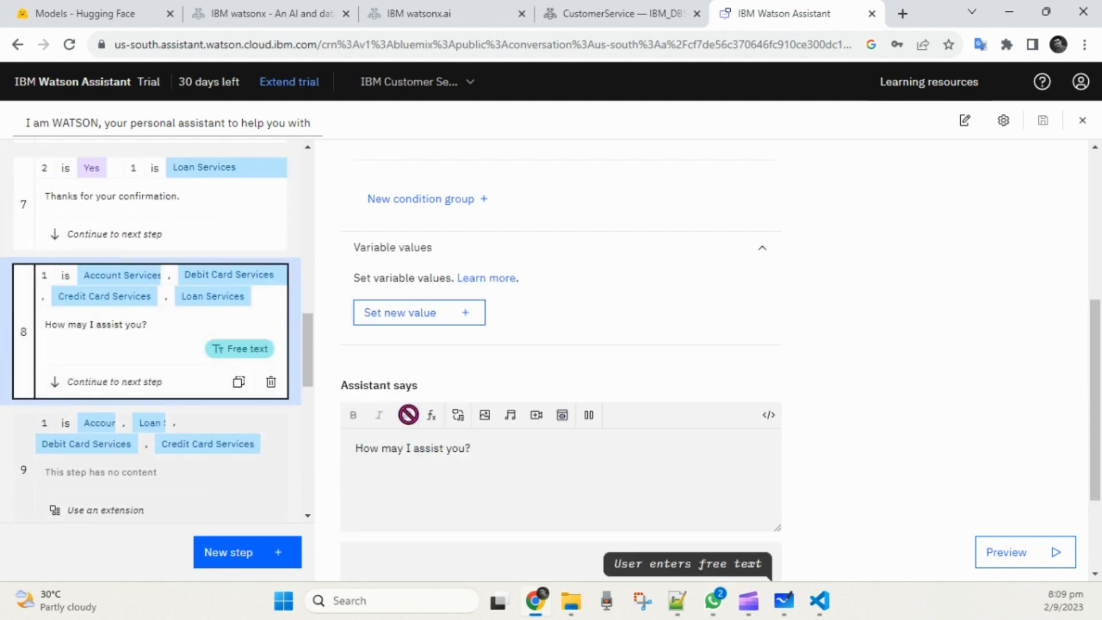
scroll(567, 364, up, 5)
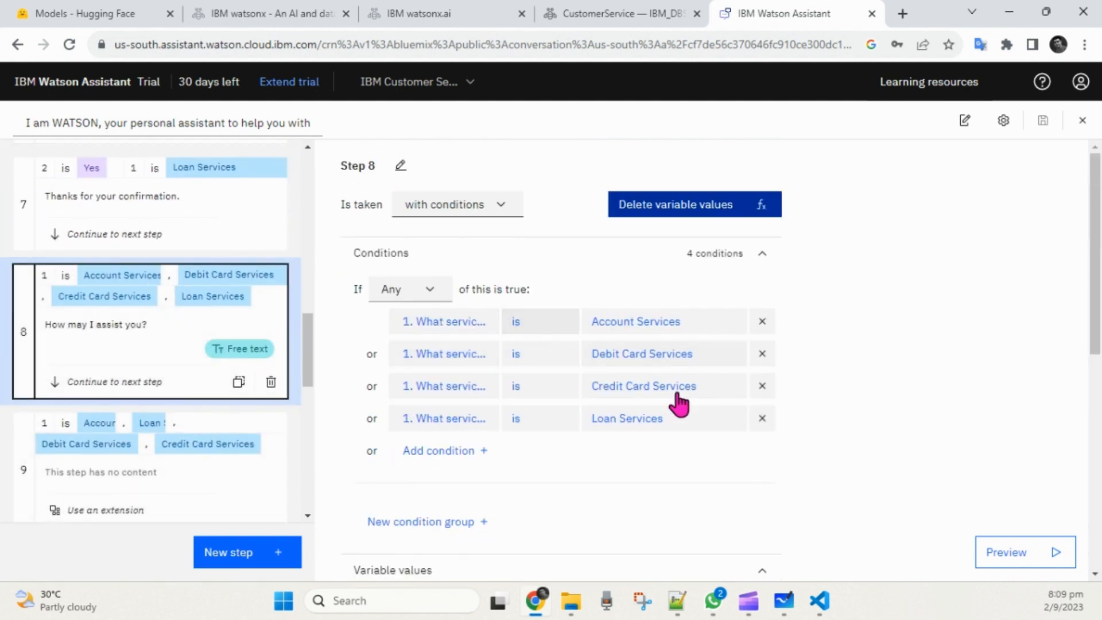
scroll(740, 501, down, 5)
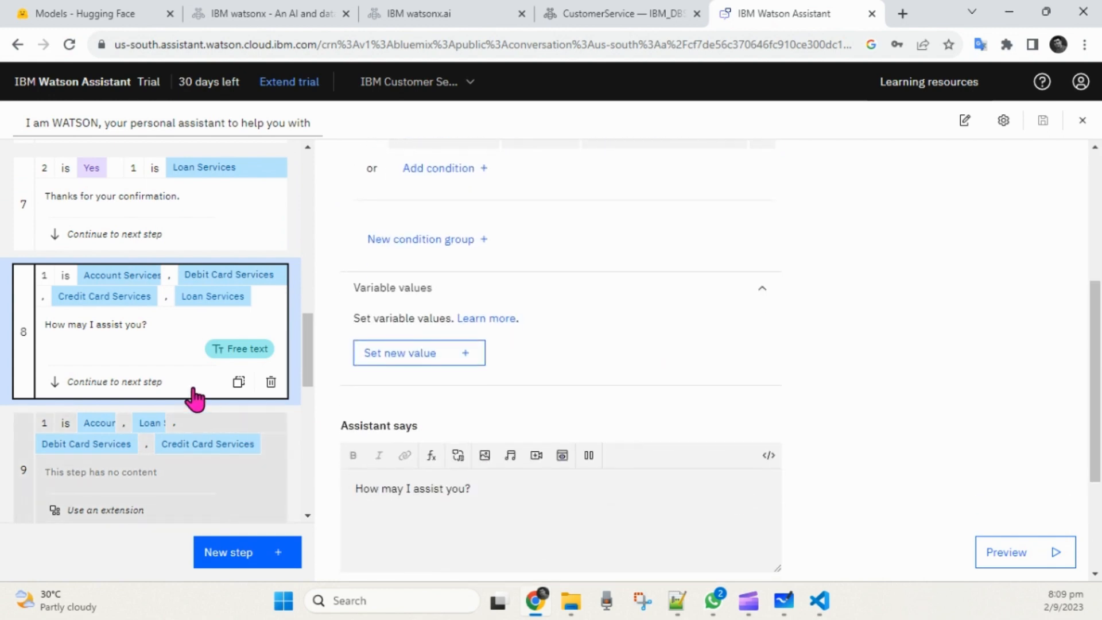
scroll(646, 376, down, 2)
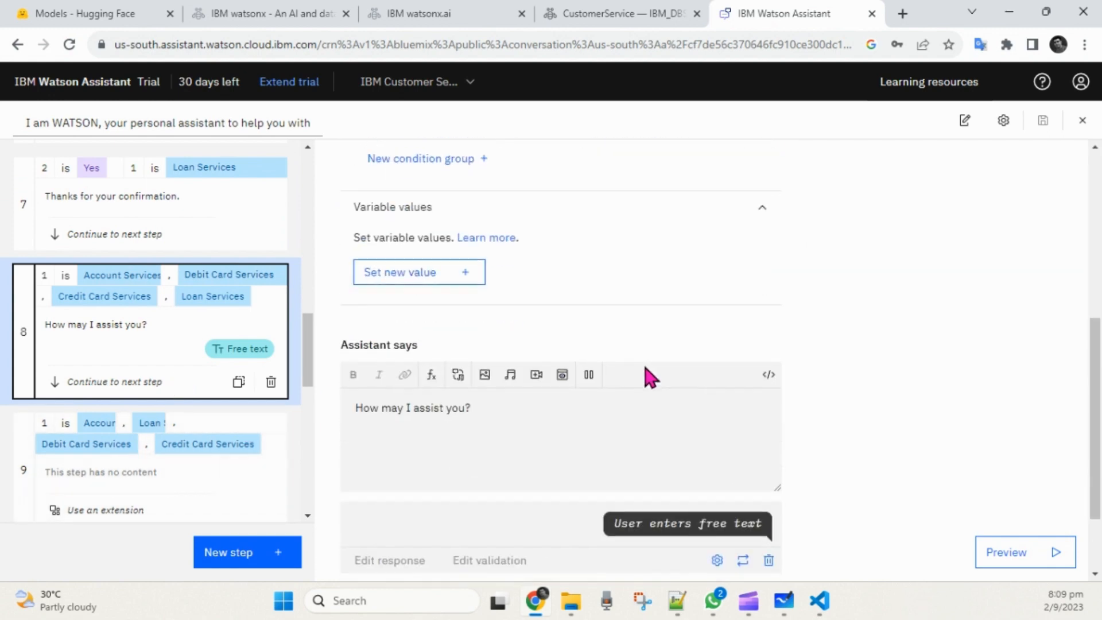
Step: Open conversation step 9 and review its conditions, message area and extension setup
click(176, 473)
scroll(178, 468, down, 5)
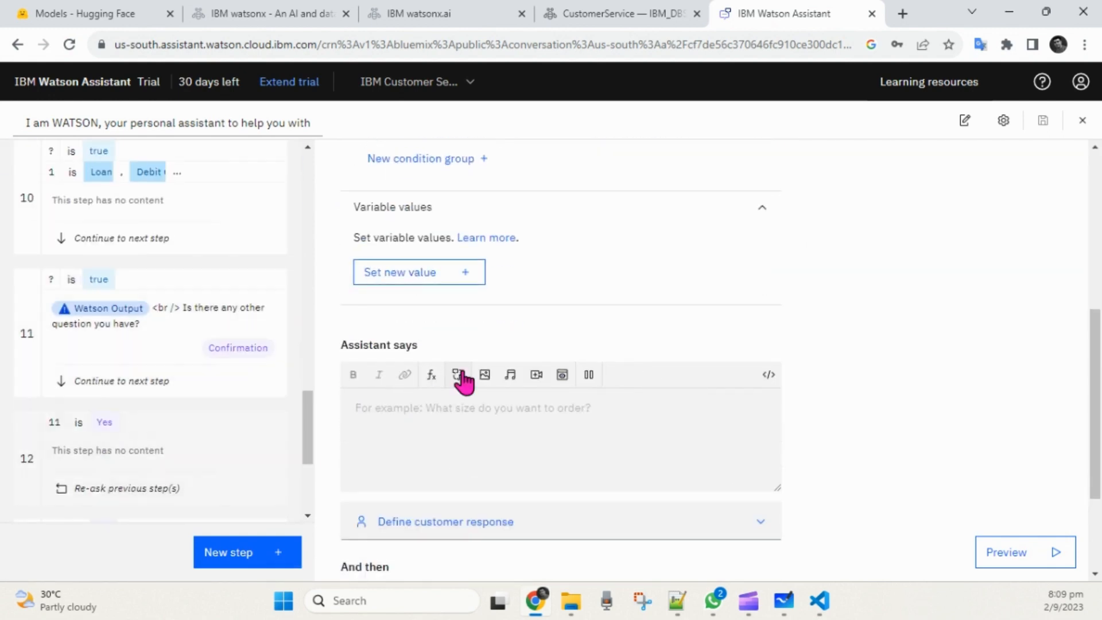
scroll(207, 305, up, 5)
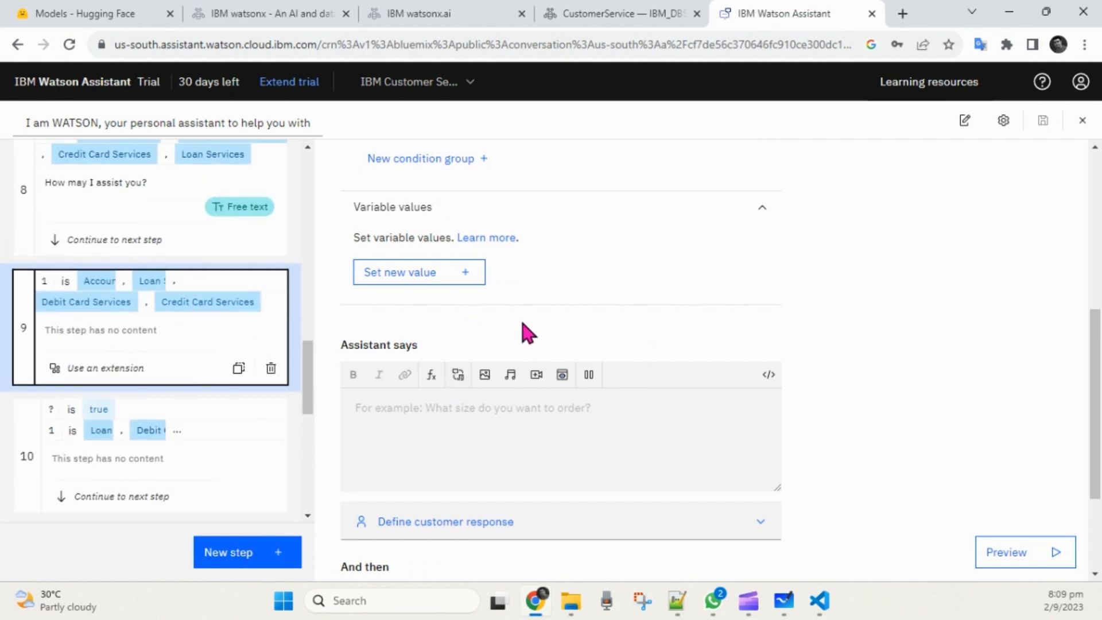
scroll(563, 305, up, 8)
scroll(563, 305, down, 10)
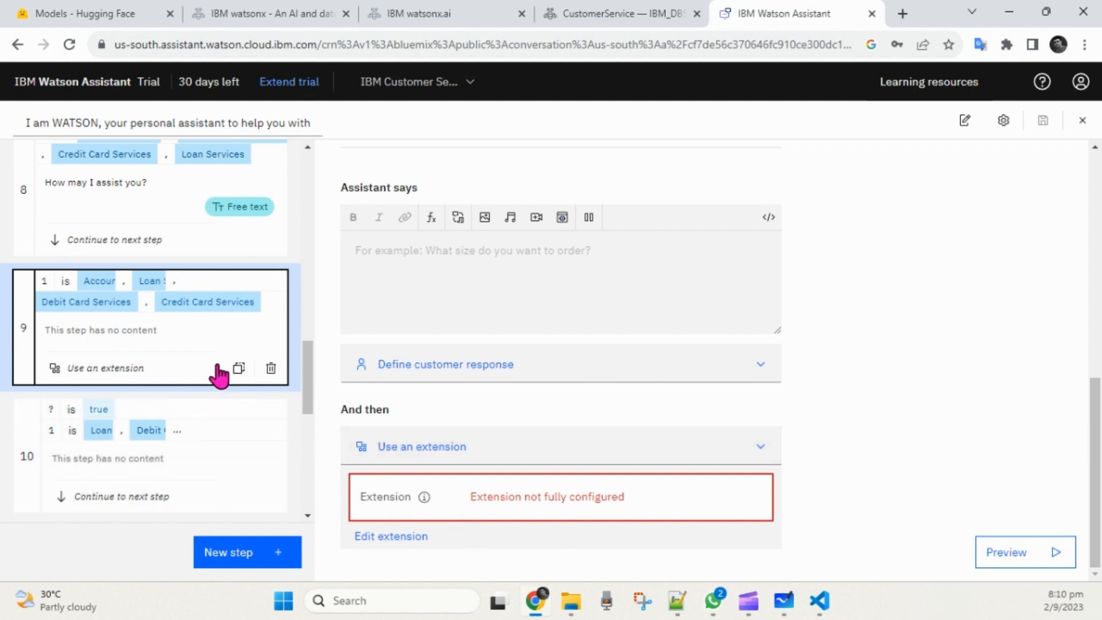
Step: View the follow-up behaviours available for step 9 and leave it on Use an extension
click(425, 453)
scroll(682, 529, down, 2)
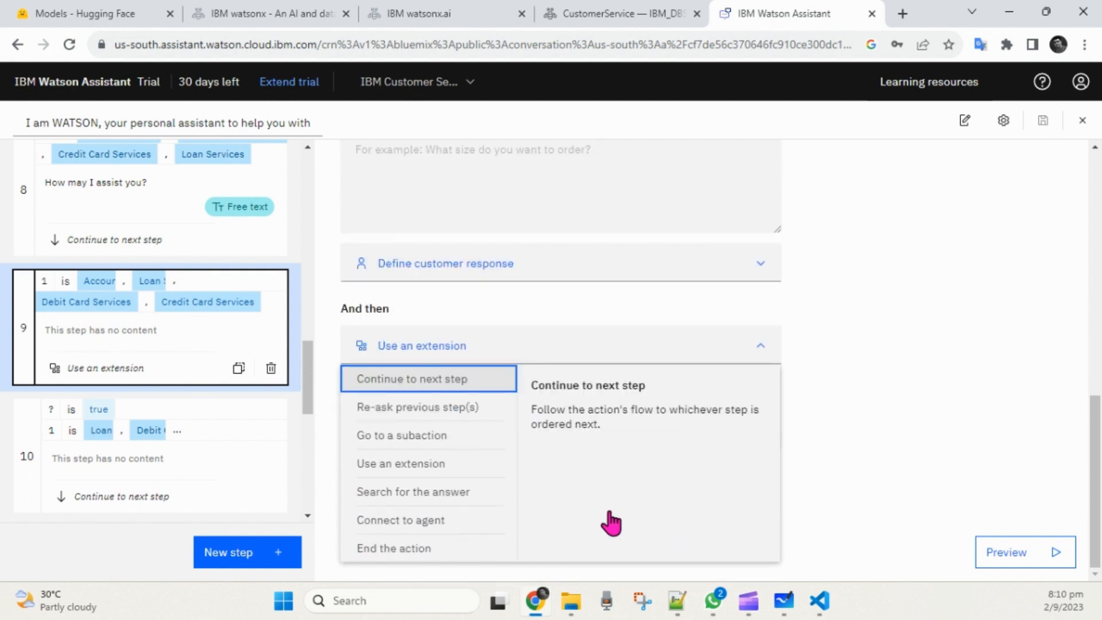
click(430, 351)
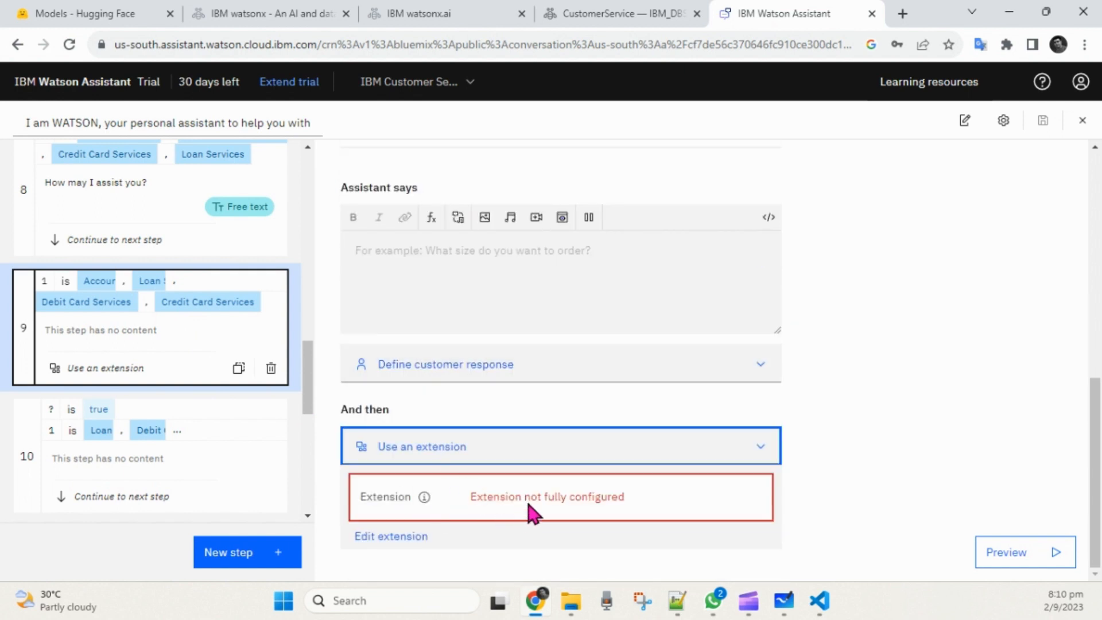
Step: Configure step 9's extension as GenAI with the Generation operation and apply the setup
click(553, 497)
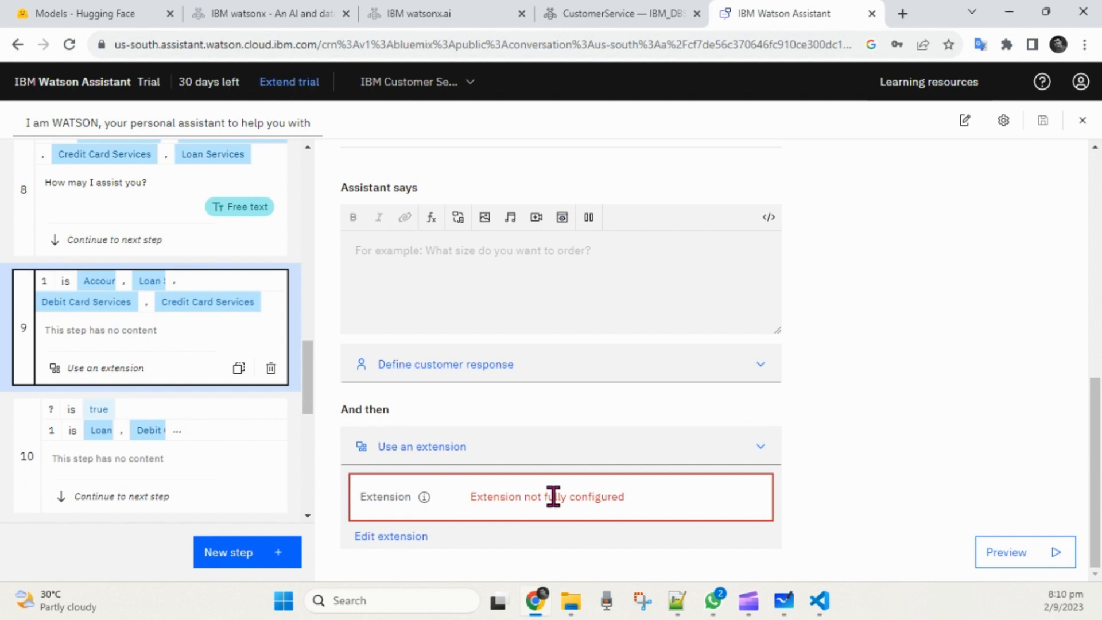
click(401, 537)
click(725, 283)
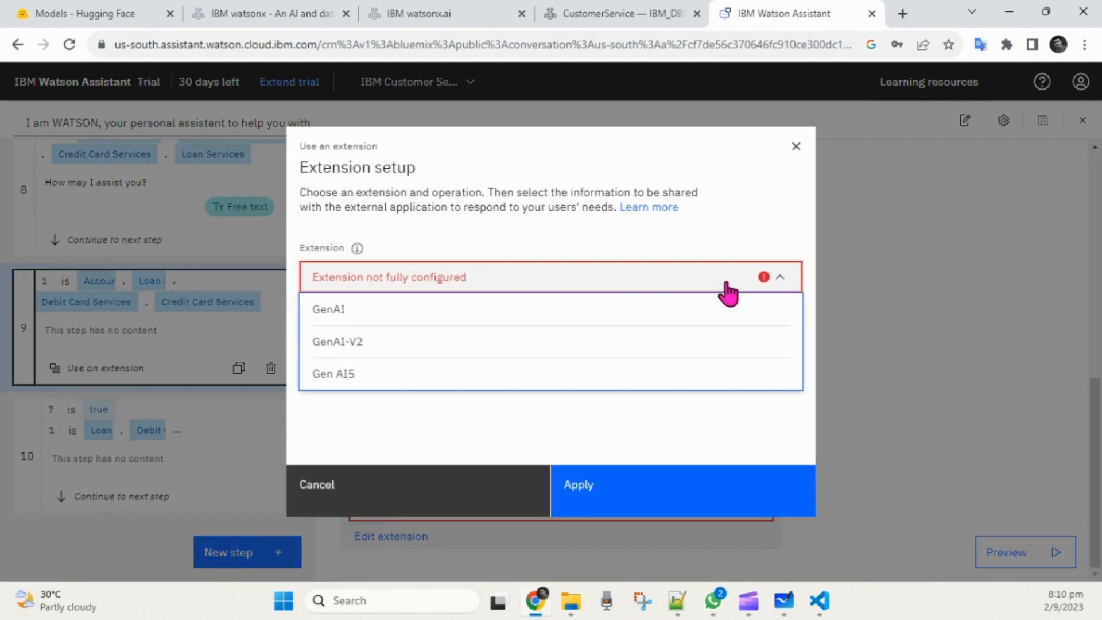
click(443, 349)
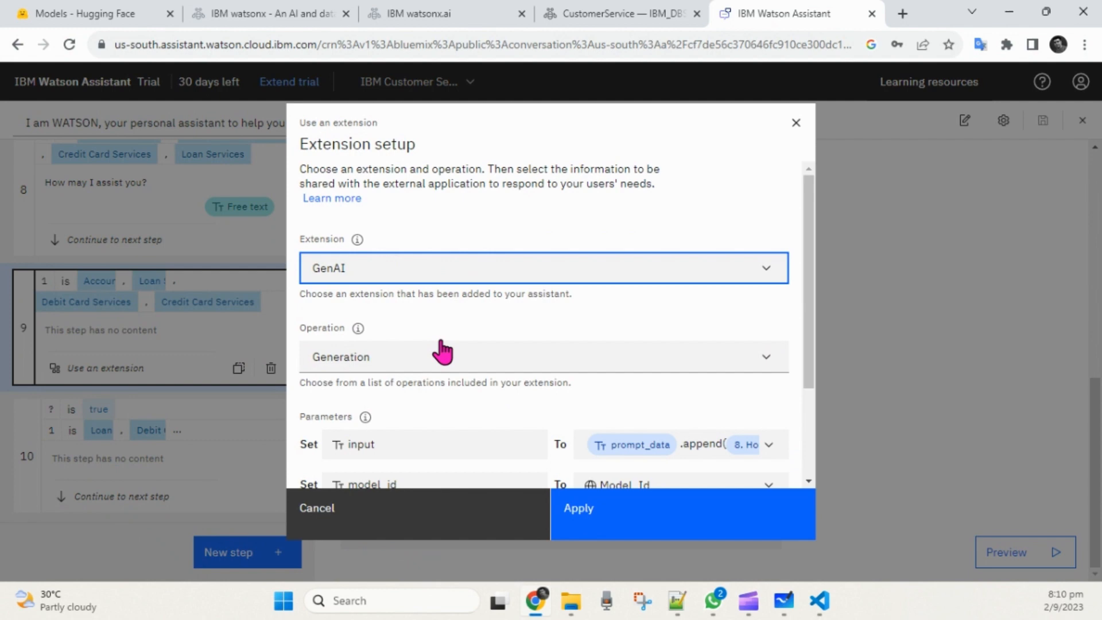
click(604, 533)
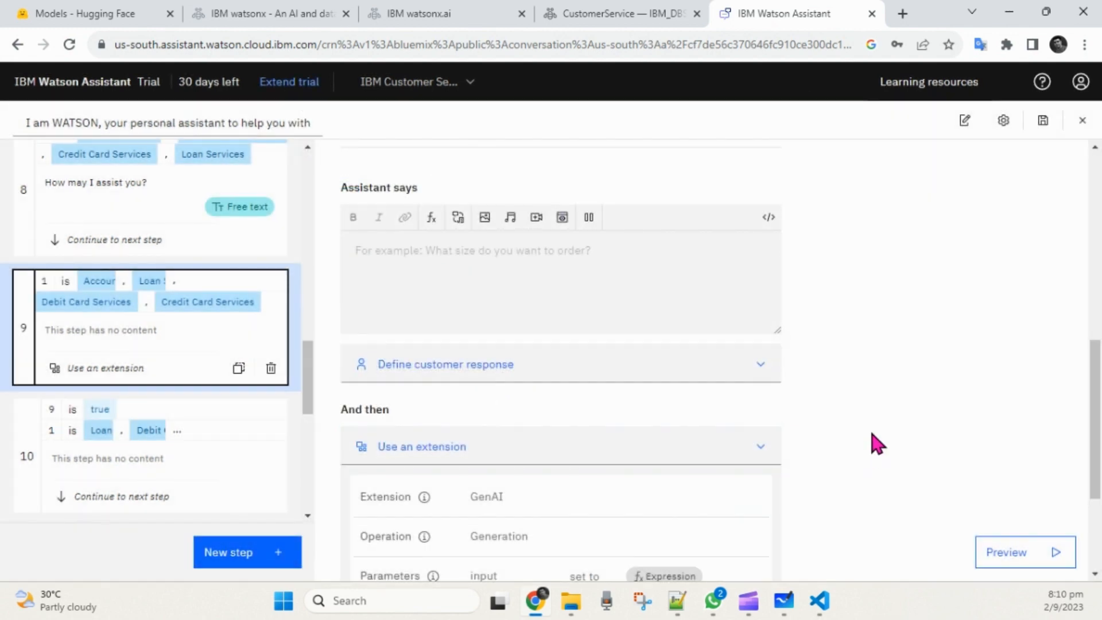
Step: Review the GenAI extension's operation and parameter assignments in step 9
scroll(872, 433, down, 3)
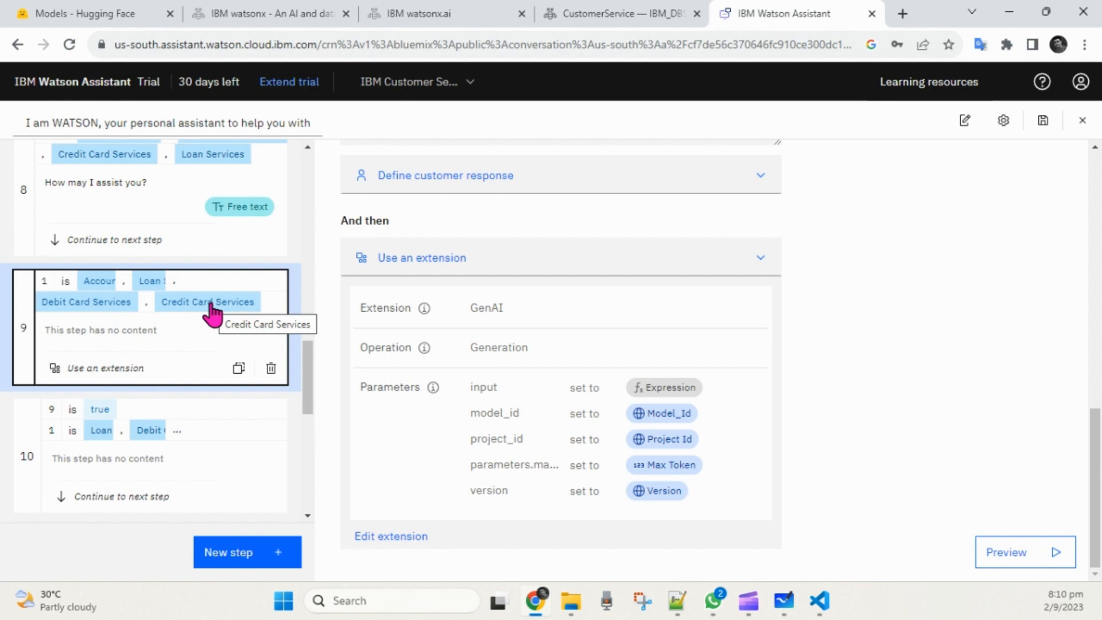
scroll(540, 207, up, 4)
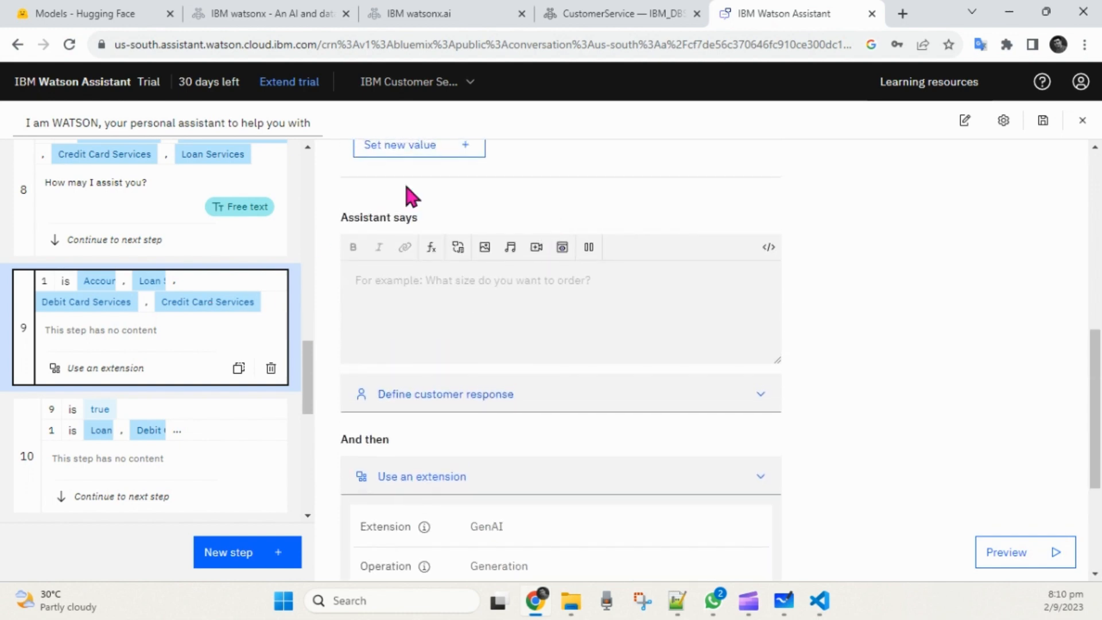
scroll(431, 418, down, 2)
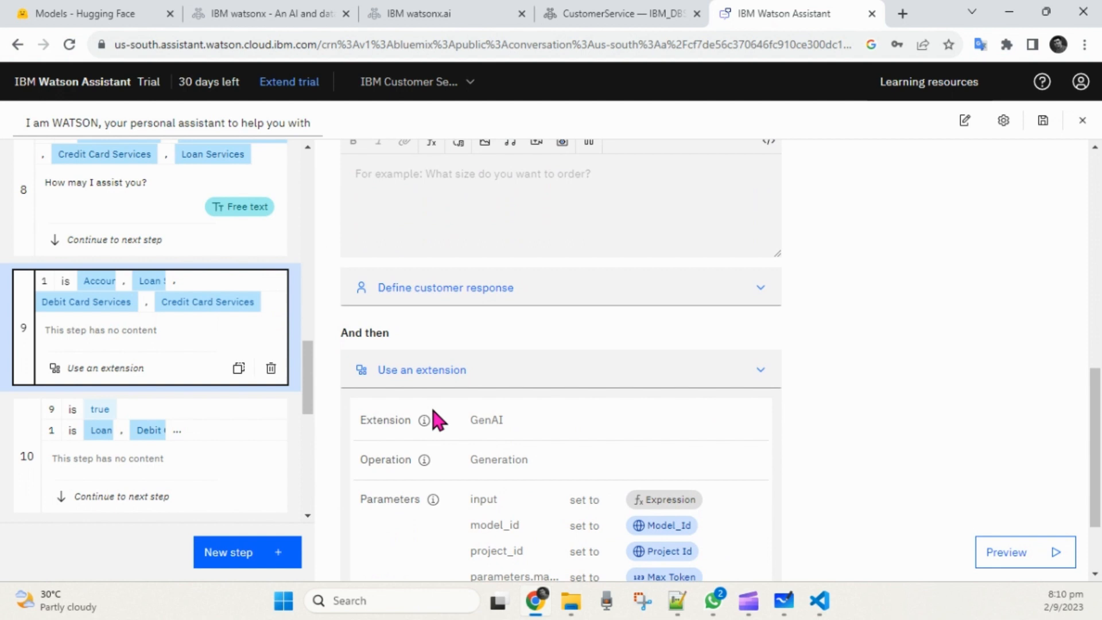
Step: Try to change step 9's follow-up behaviour to Connect to agent, and cancel the change
click(479, 379)
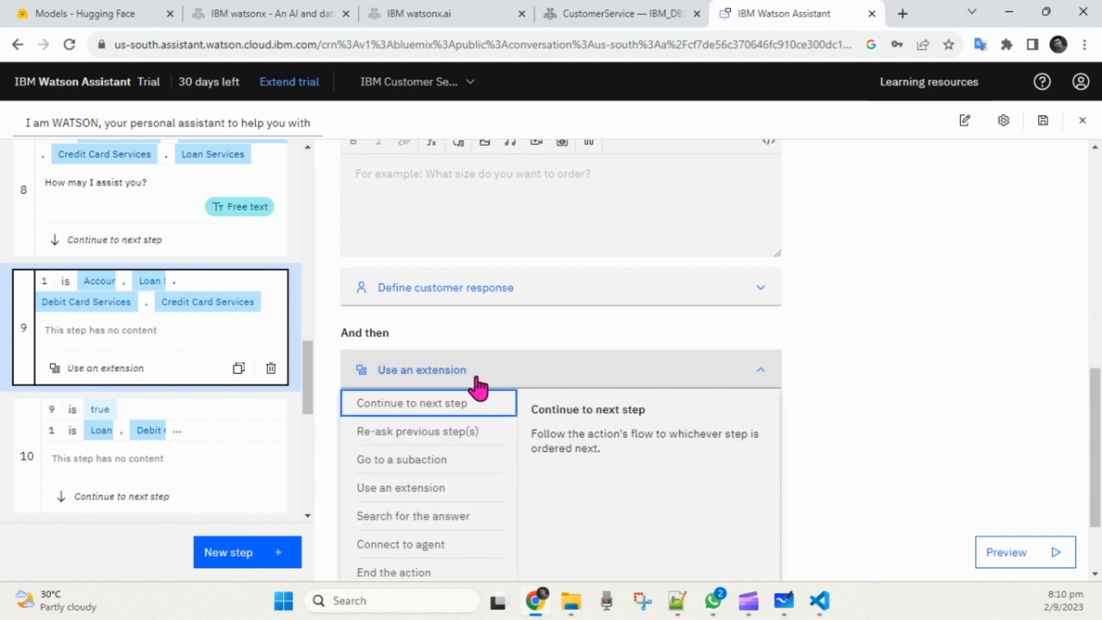
scroll(450, 465, down, 2)
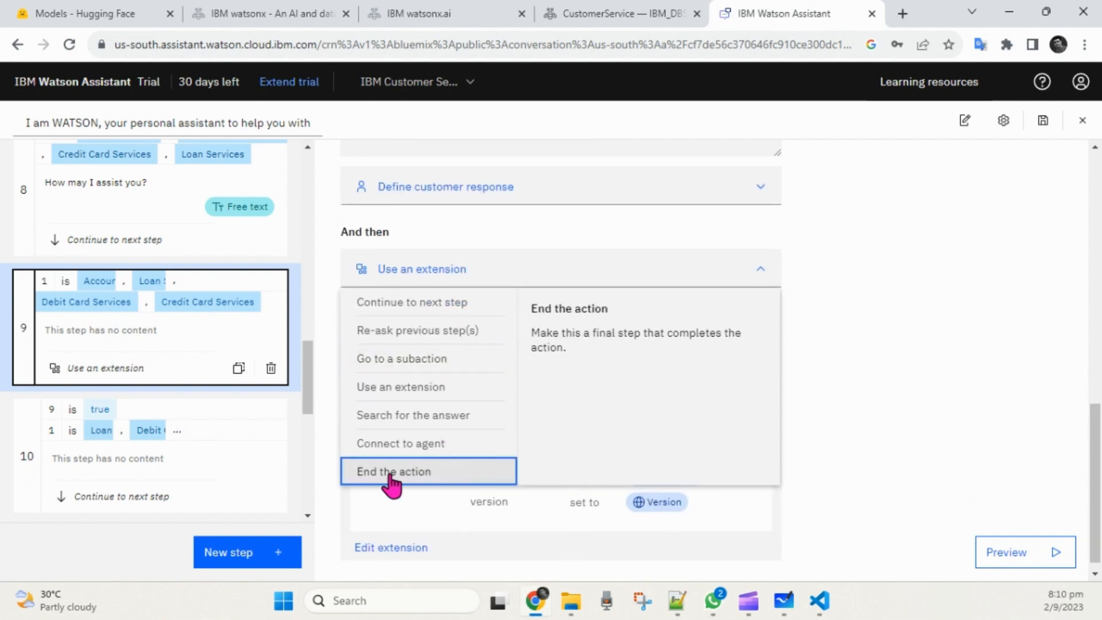
click(430, 444)
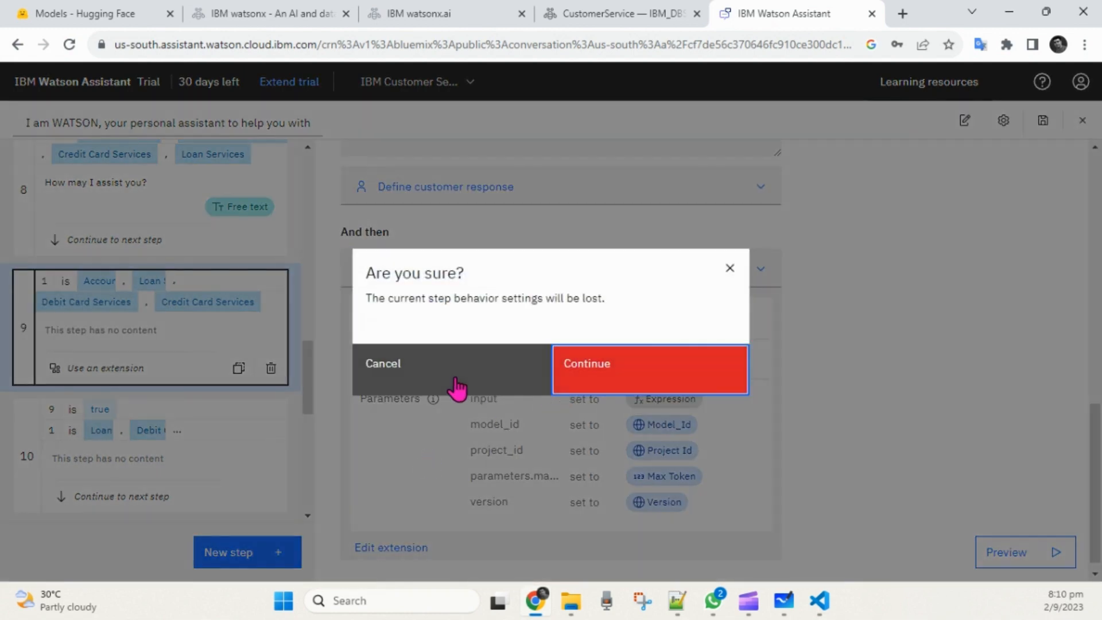
click(431, 370)
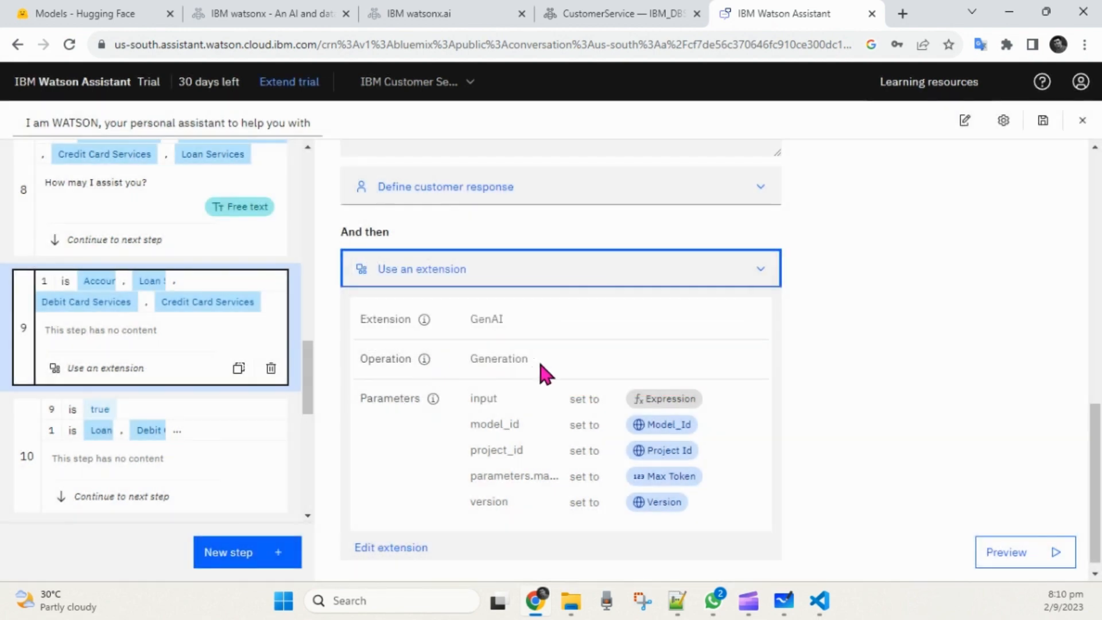
Step: From step 8, view the Connect to agent settings and the integrations available for routing, and cancel without applying them
click(182, 248)
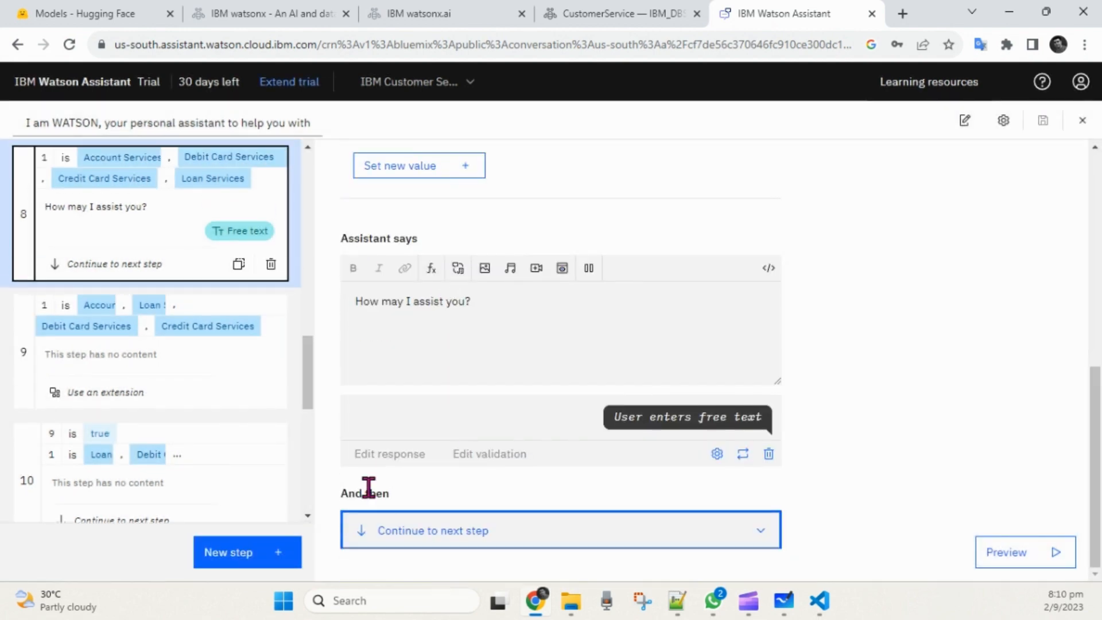
click(435, 523)
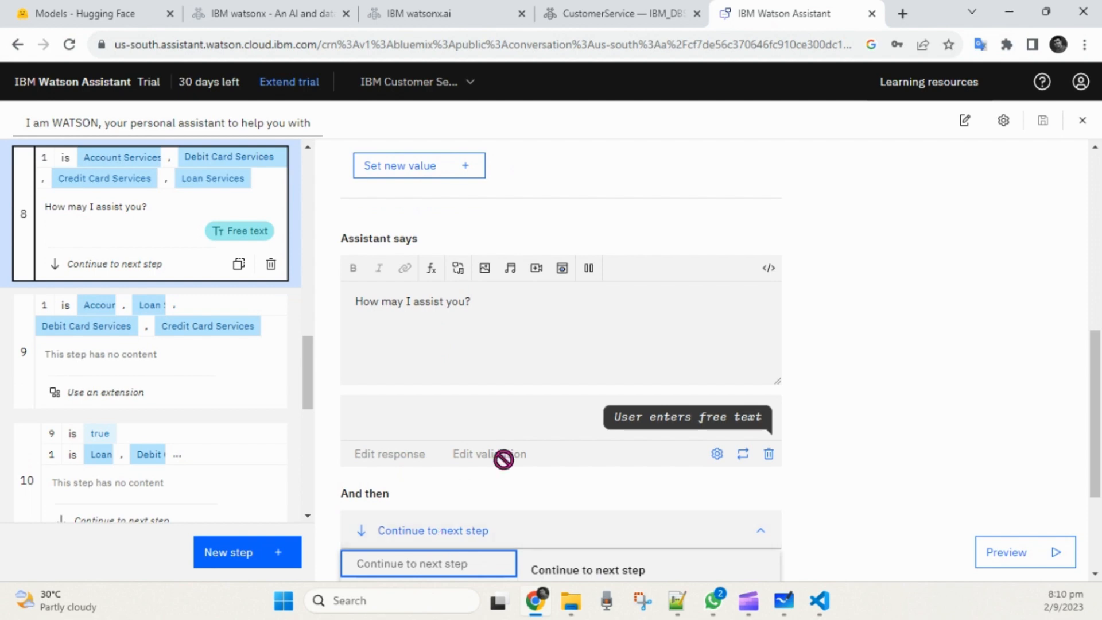
scroll(503, 460, down, 3)
click(424, 524)
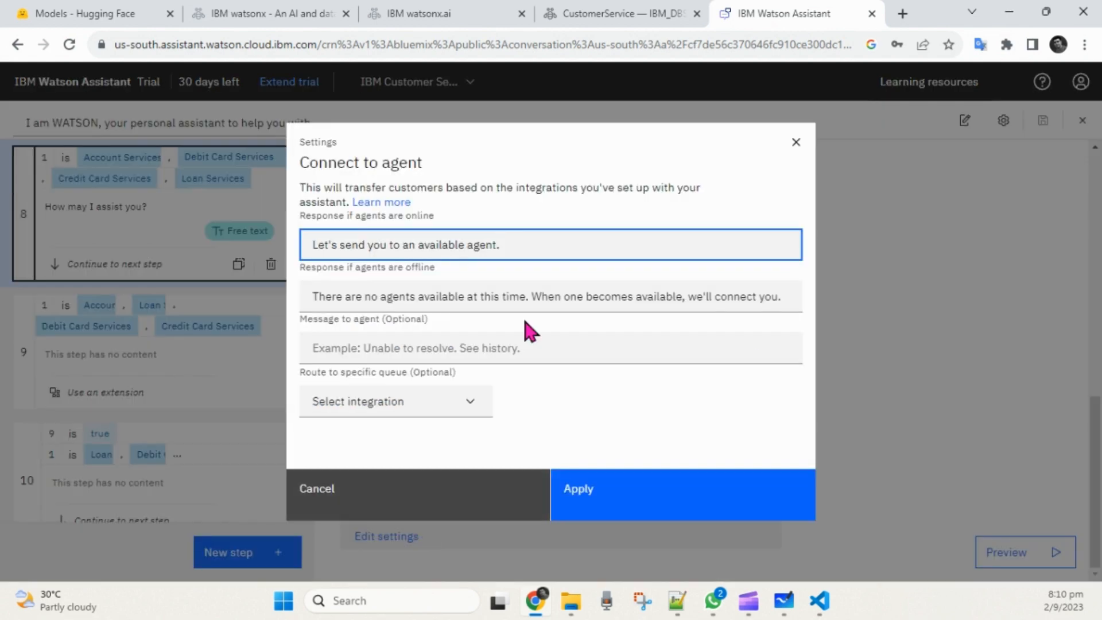
click(446, 404)
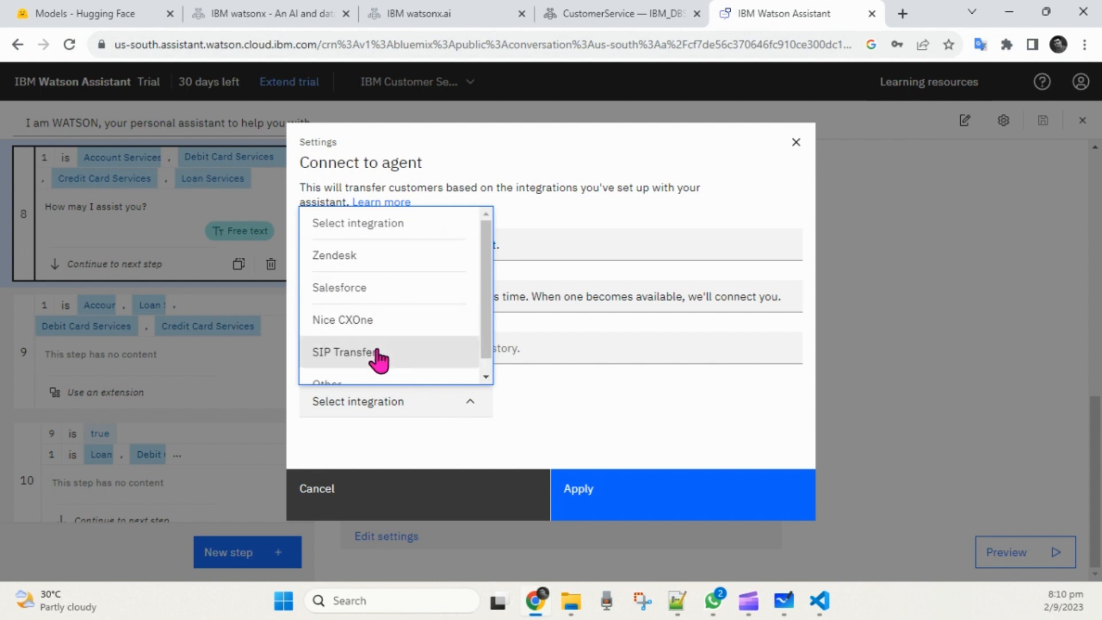
scroll(379, 358, down, 1)
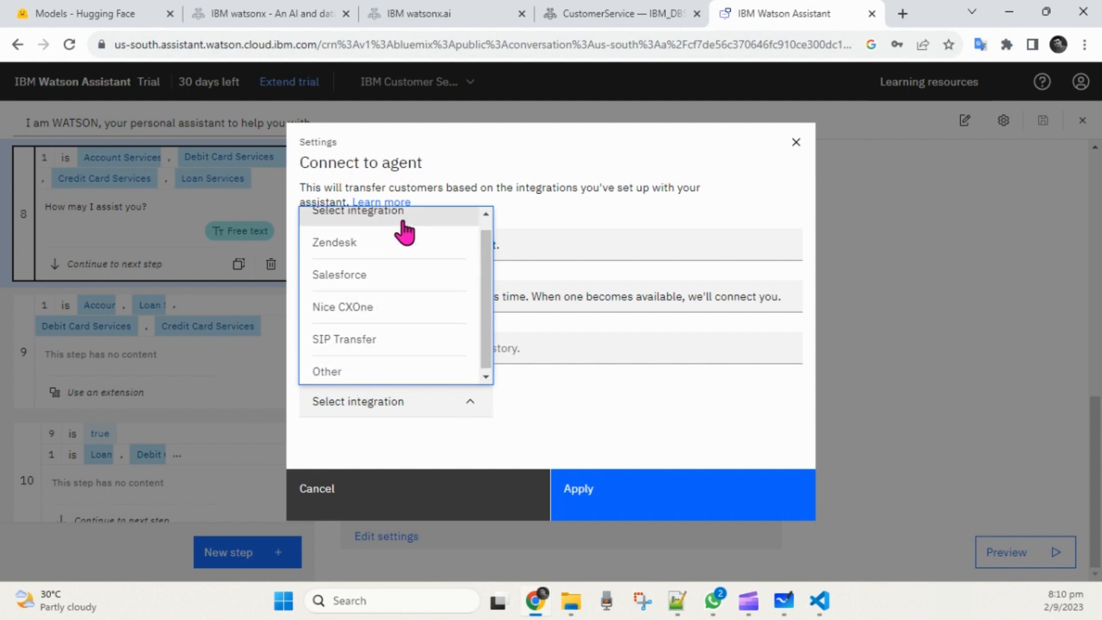
scroll(404, 230, up, 1)
click(387, 513)
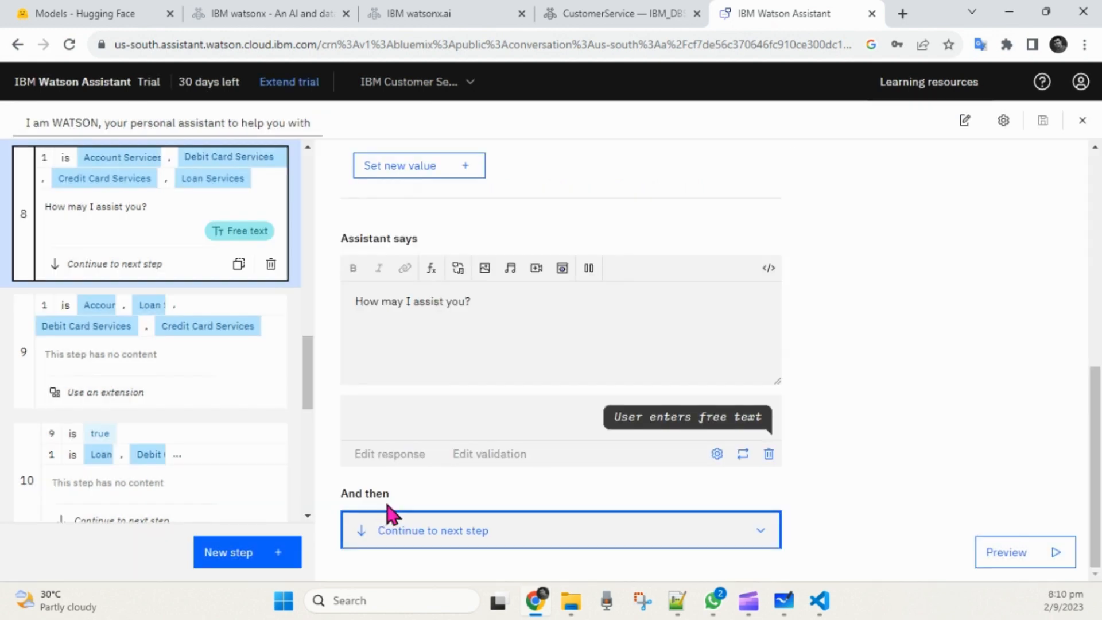
Step: Return to conversation step 9 and examine the extension name and parameters it uses
click(130, 394)
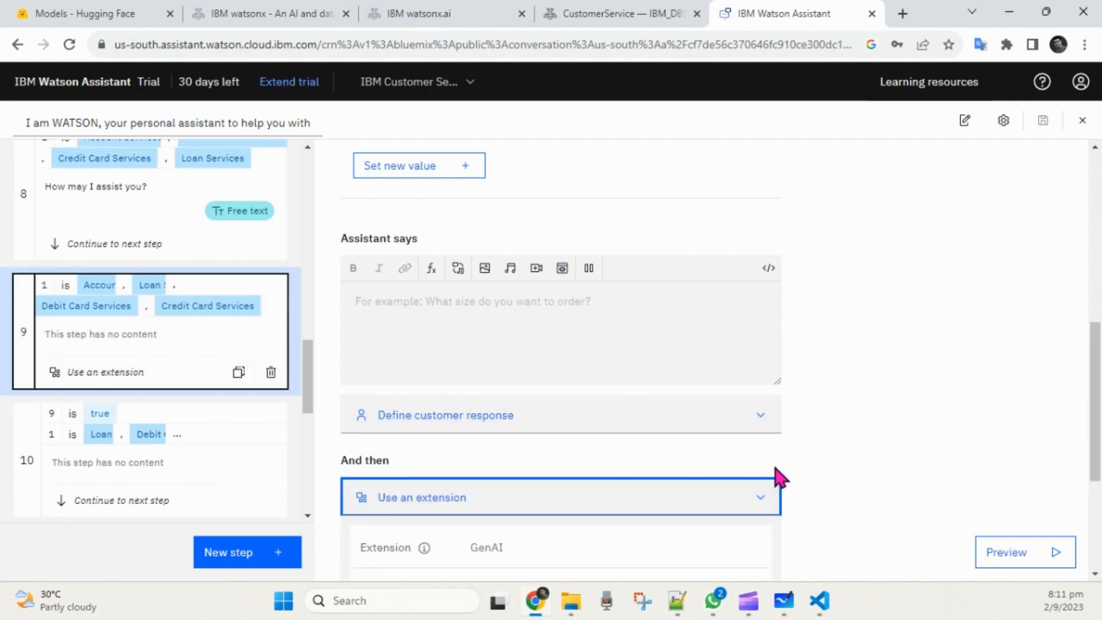
scroll(780, 476, down, 3)
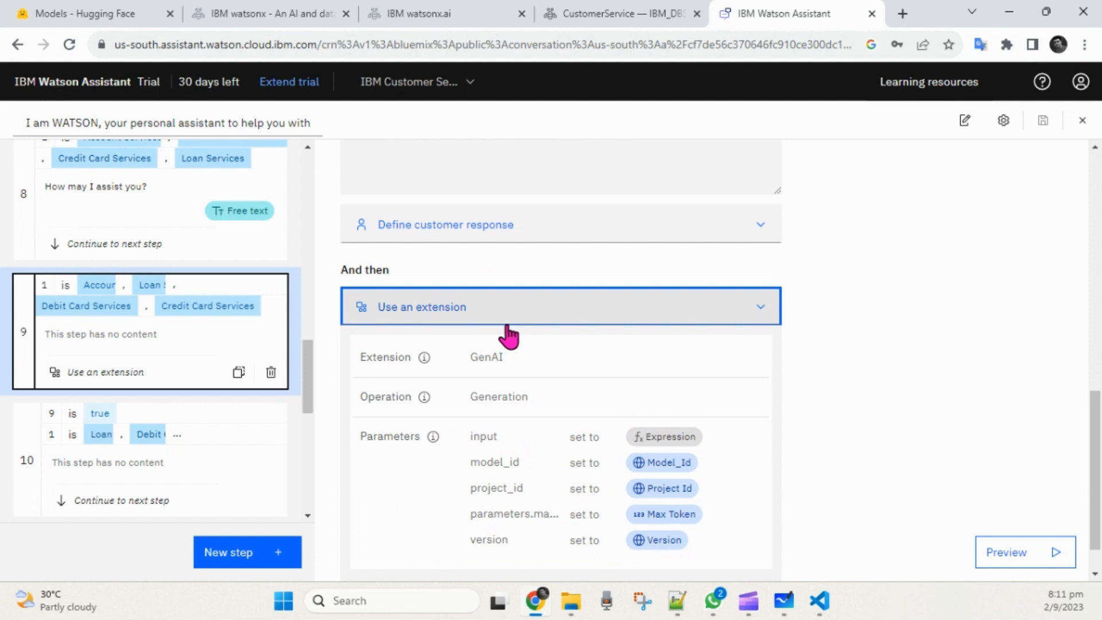
double_click(483, 356)
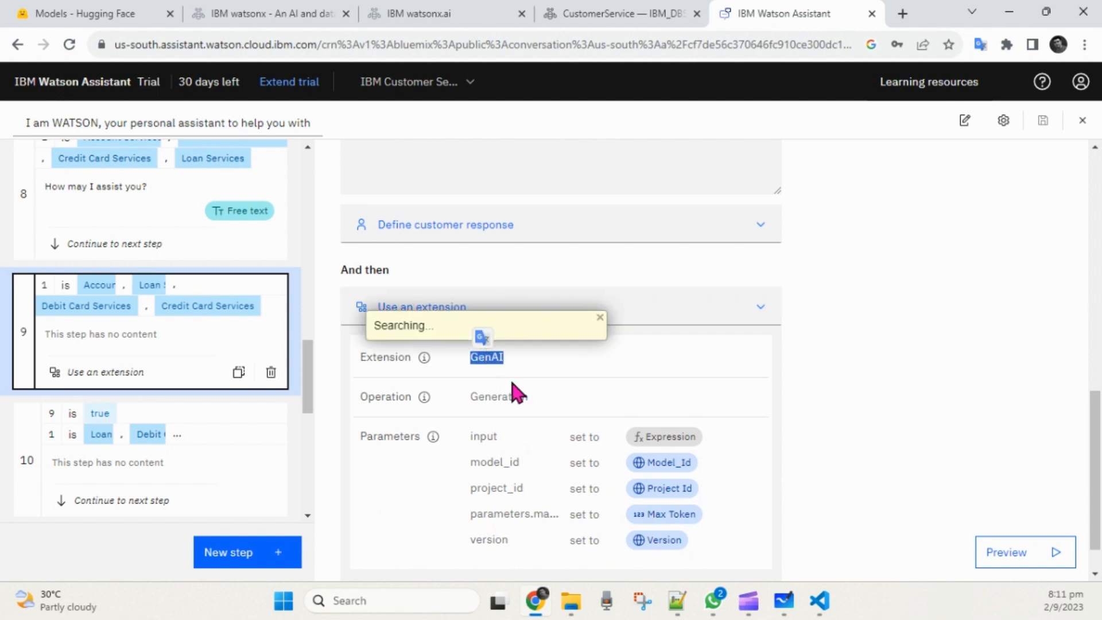
Step: Open step 9's GenAI extension setup and examine the assistant and session variables that can be assigned to the model_id parameter
scroll(612, 511, down, 1)
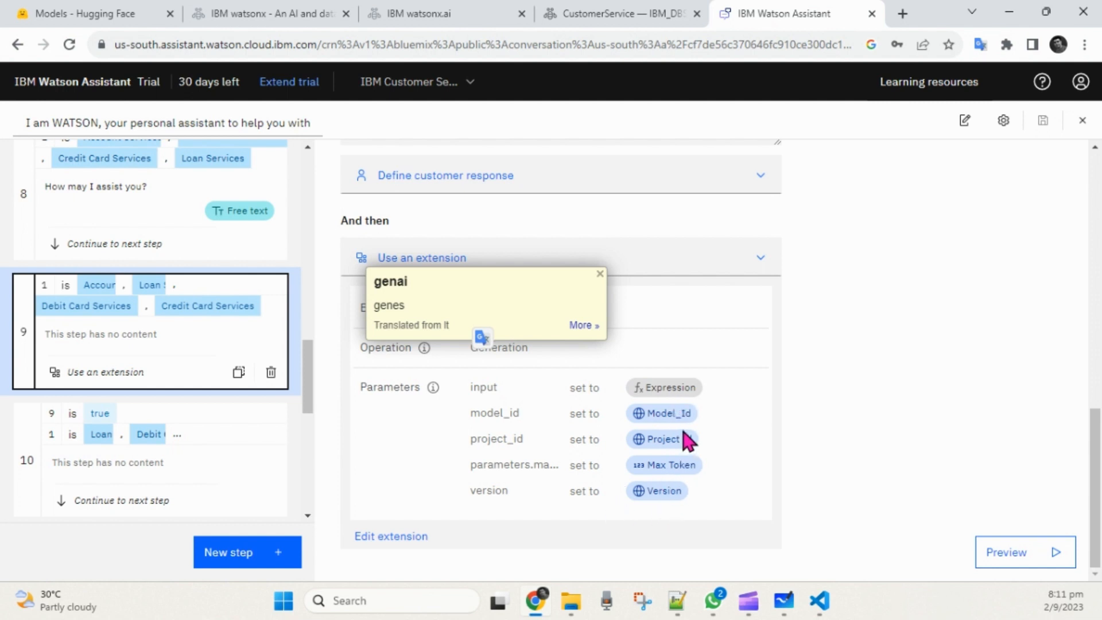
click(404, 543)
scroll(569, 392, down, 2)
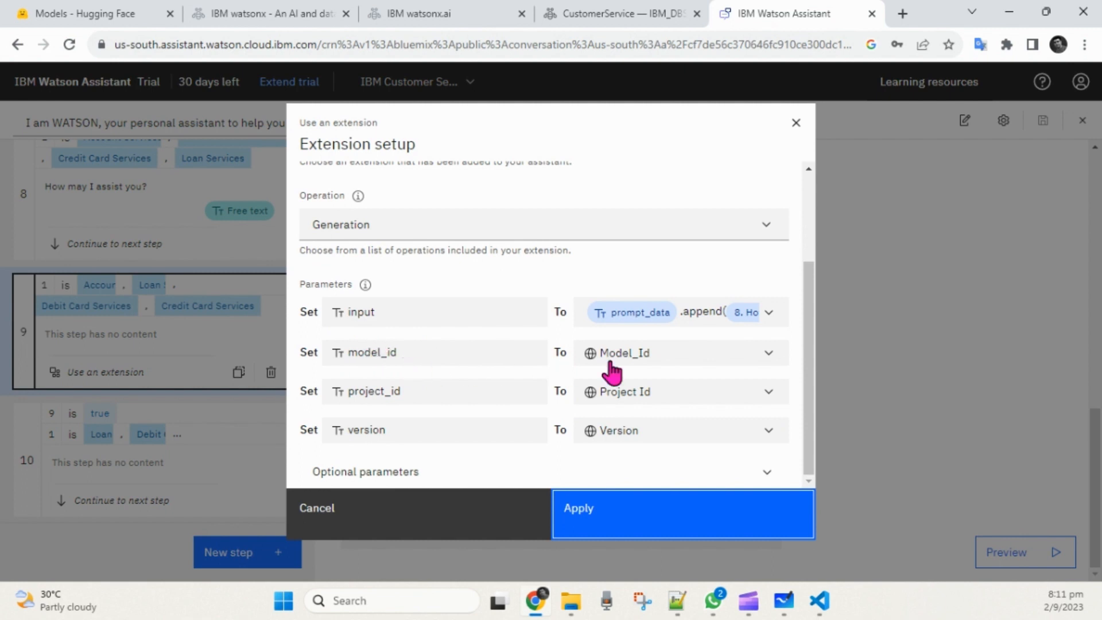
click(670, 359)
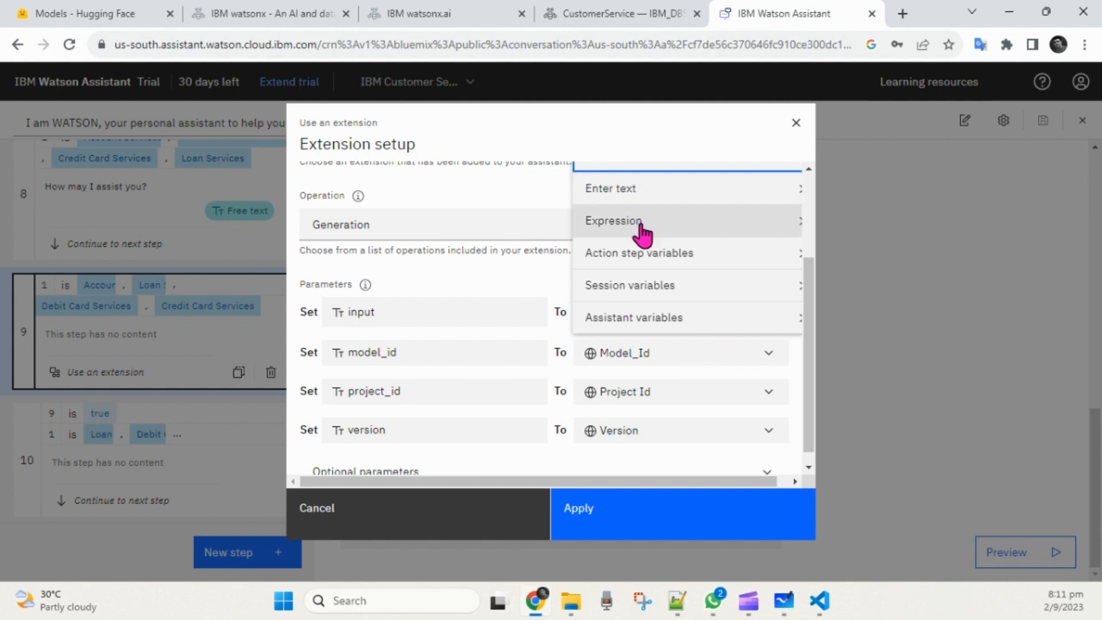
scroll(643, 232, up, 2)
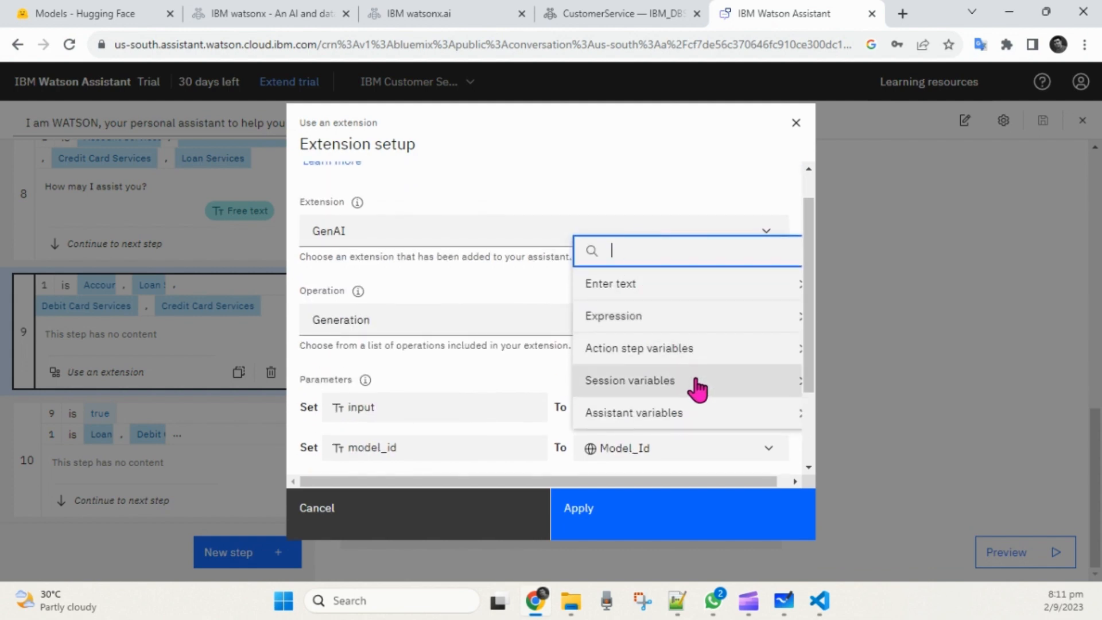
right_click(688, 422)
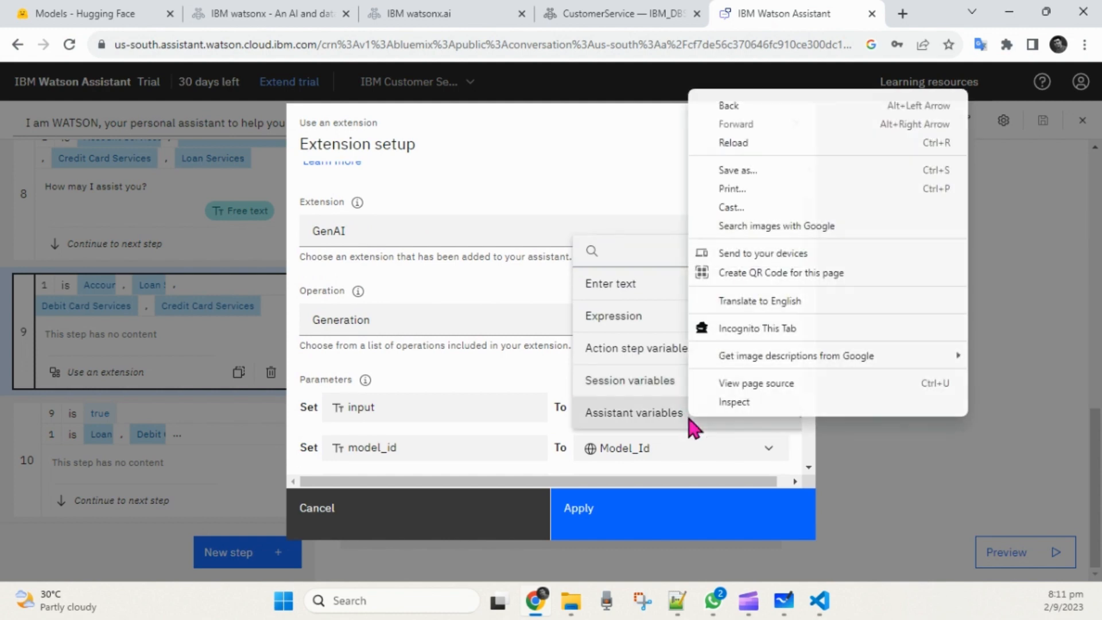
click(649, 421)
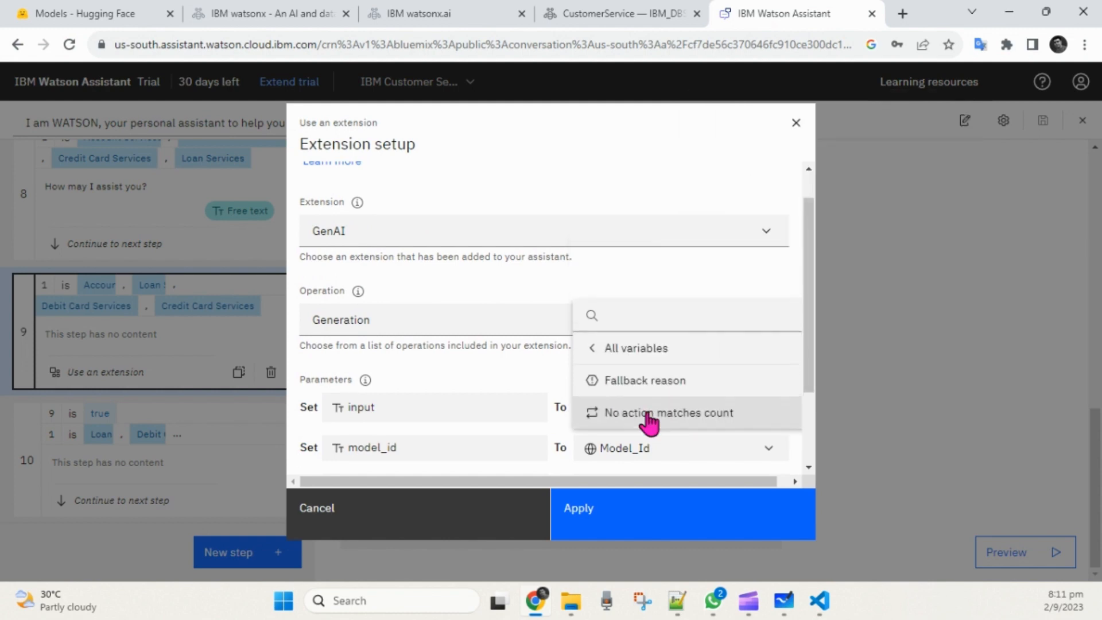
click(652, 350)
click(669, 398)
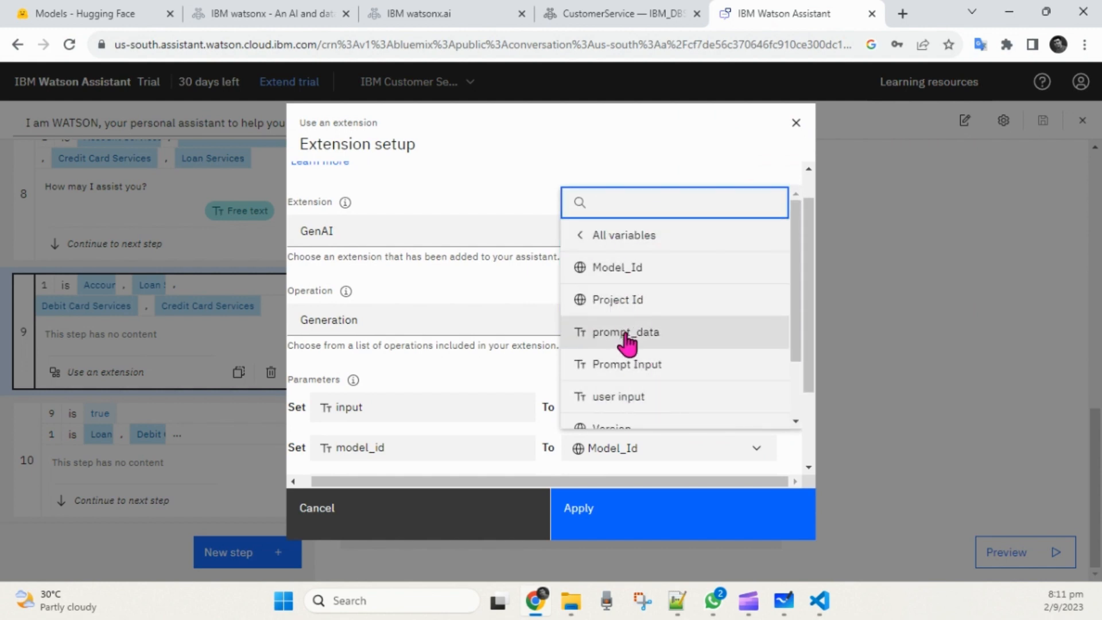
click(616, 236)
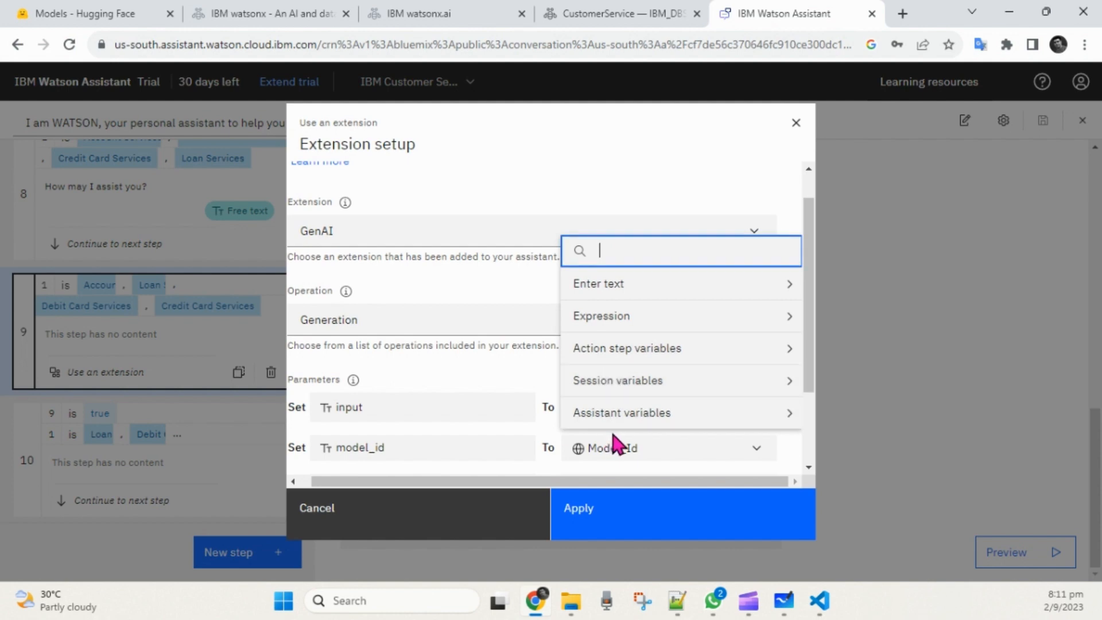
right_click(511, 298)
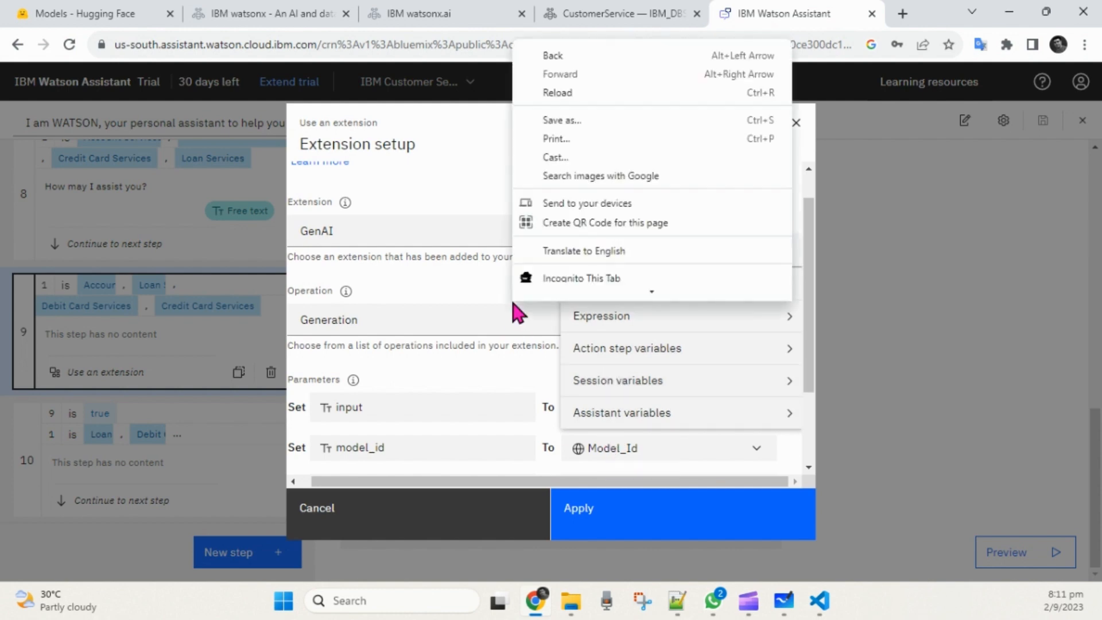
click(483, 297)
click(484, 298)
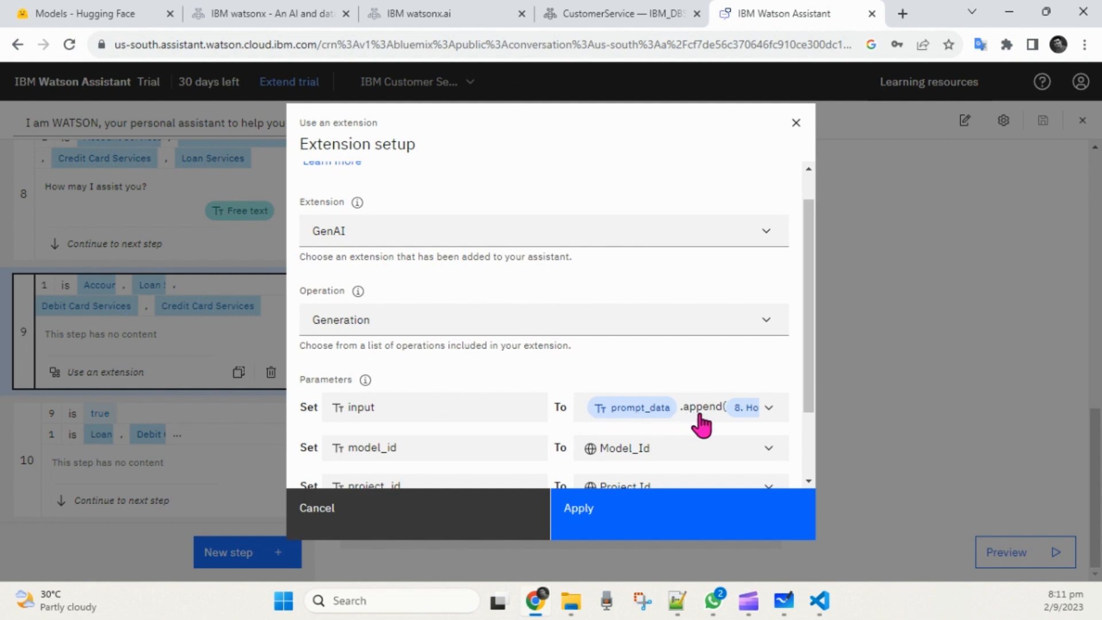
Step: View the expression assigned to the input parameter, and cancel the extension setup without applying changes
click(718, 415)
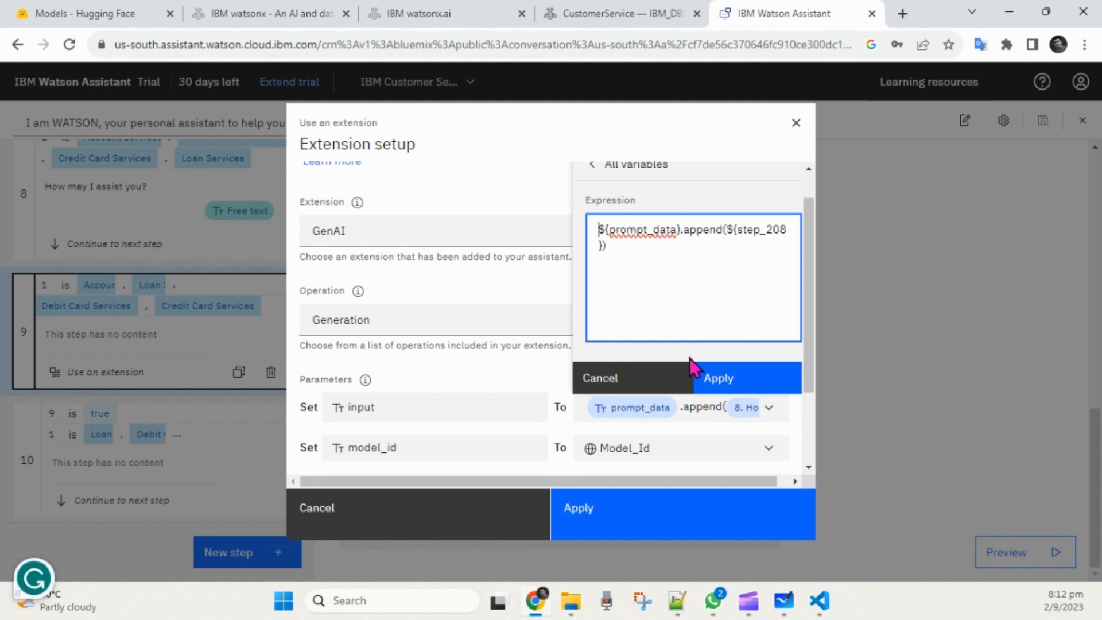
click(636, 389)
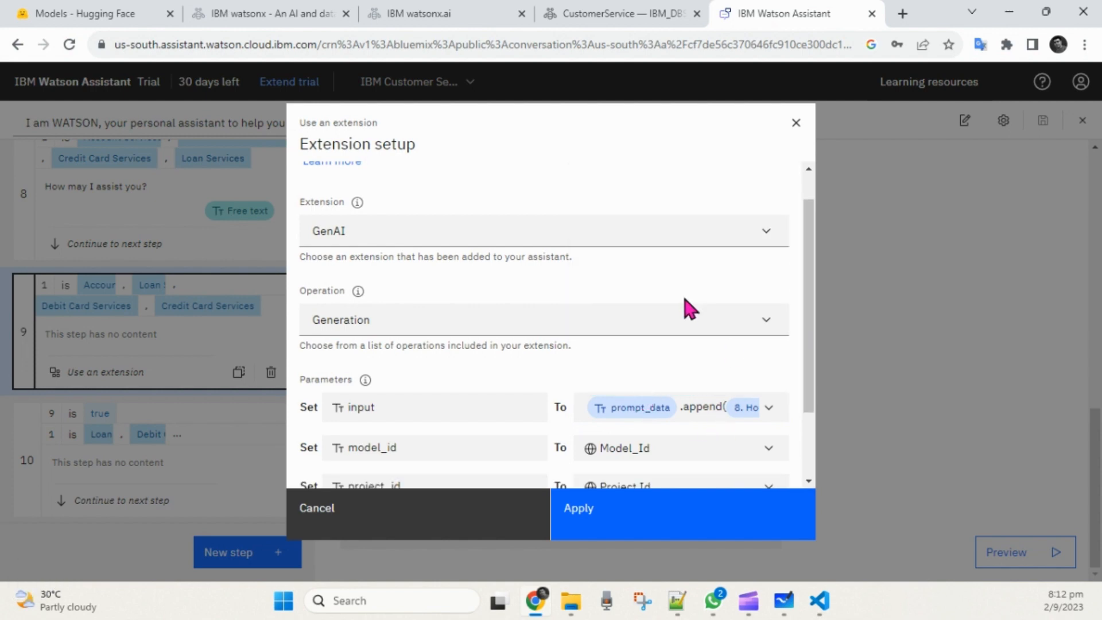
scroll(695, 327, down, 2)
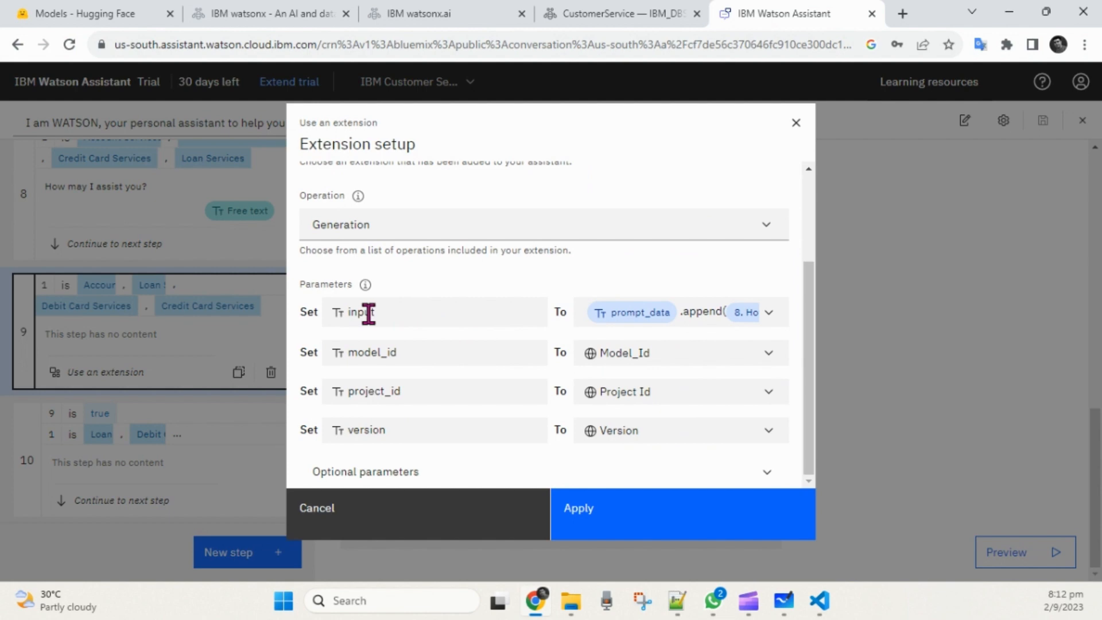
click(386, 511)
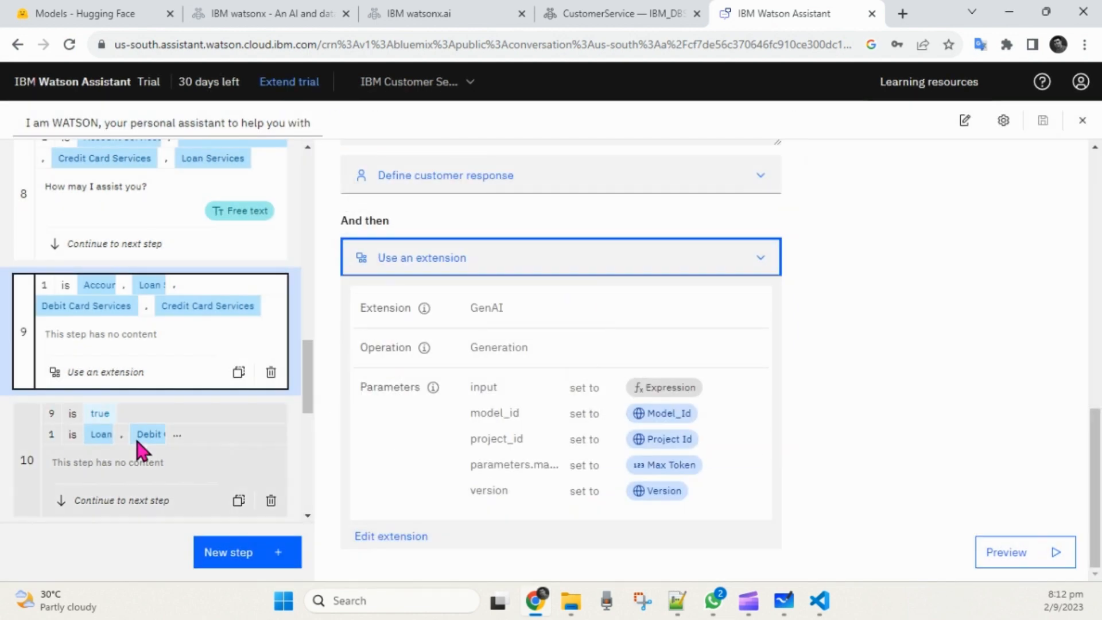
Step: Open conversation step 10 and review its conditions and variable values
click(229, 450)
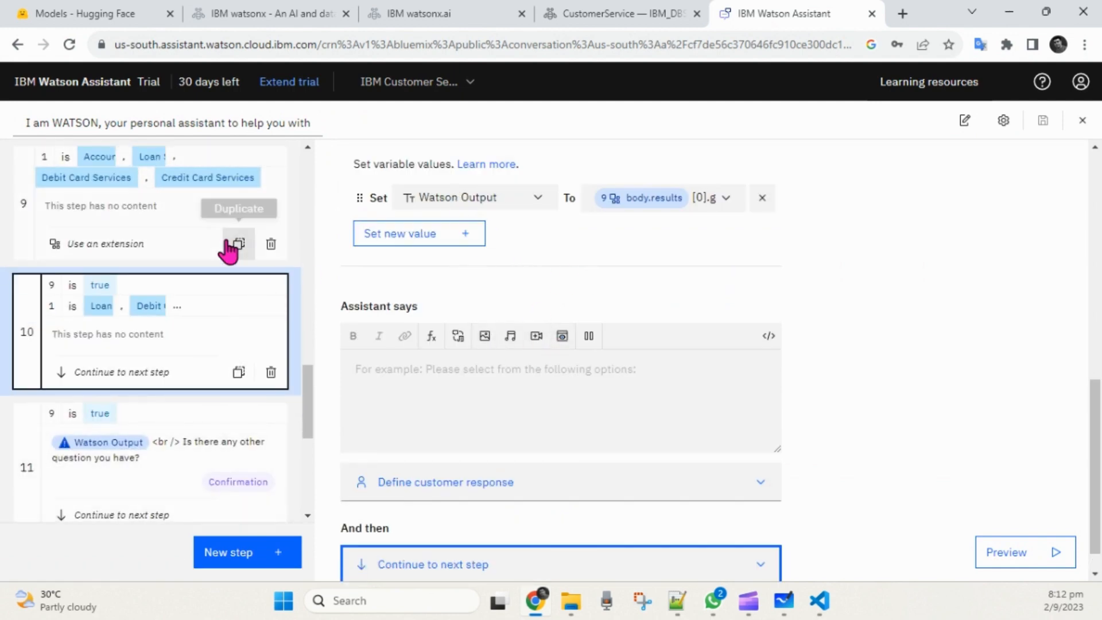
scroll(178, 227, up, 2)
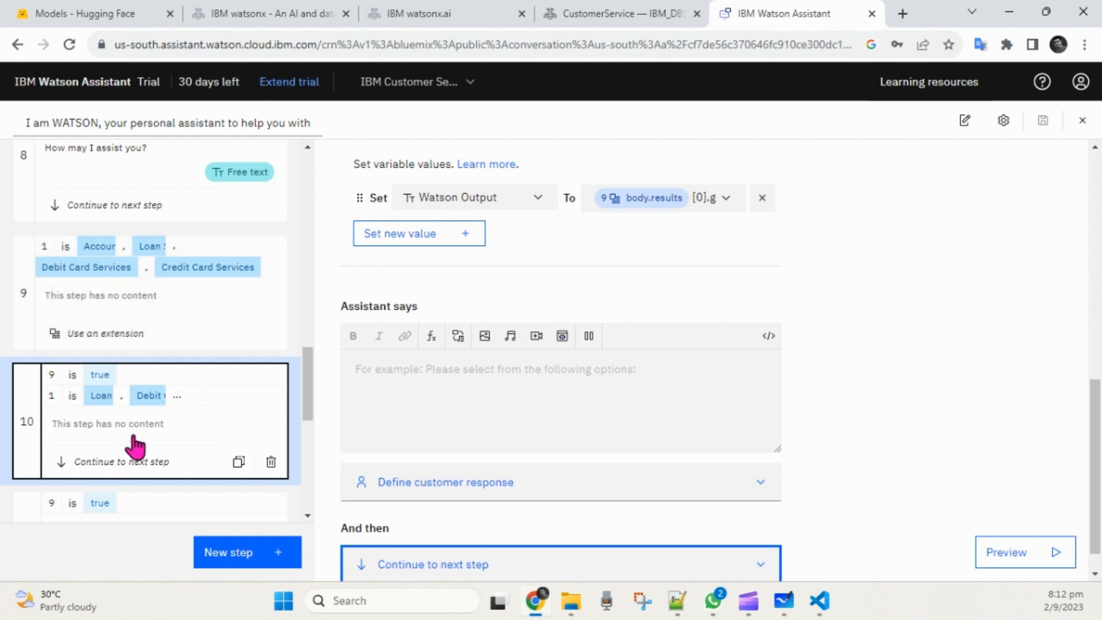
scroll(485, 247, up, 6)
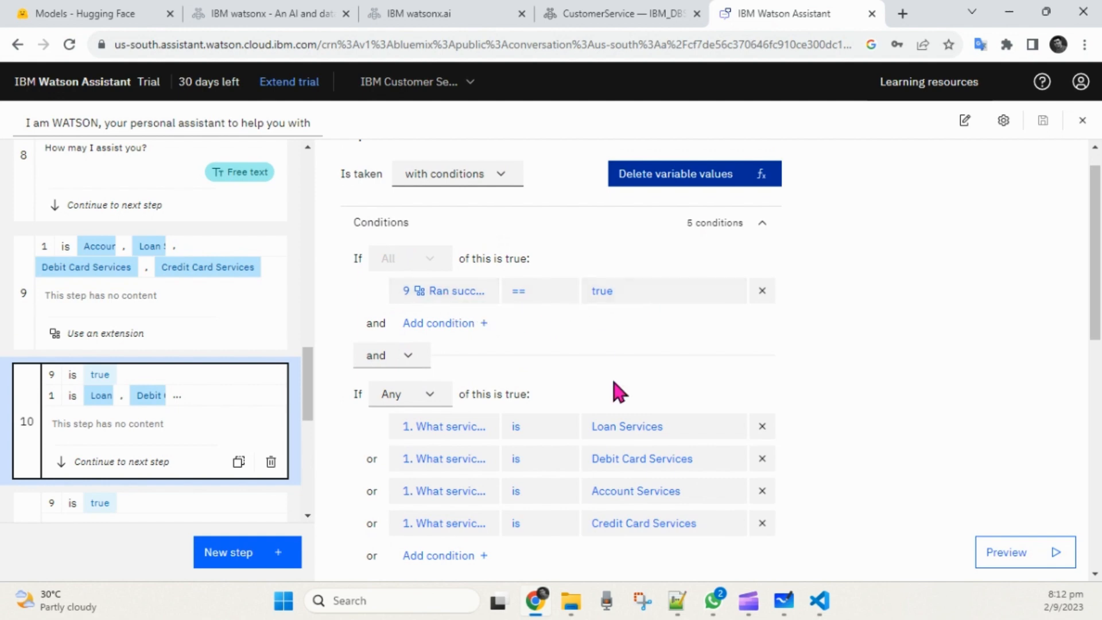
scroll(614, 392, down, 5)
scroll(616, 392, down, 2)
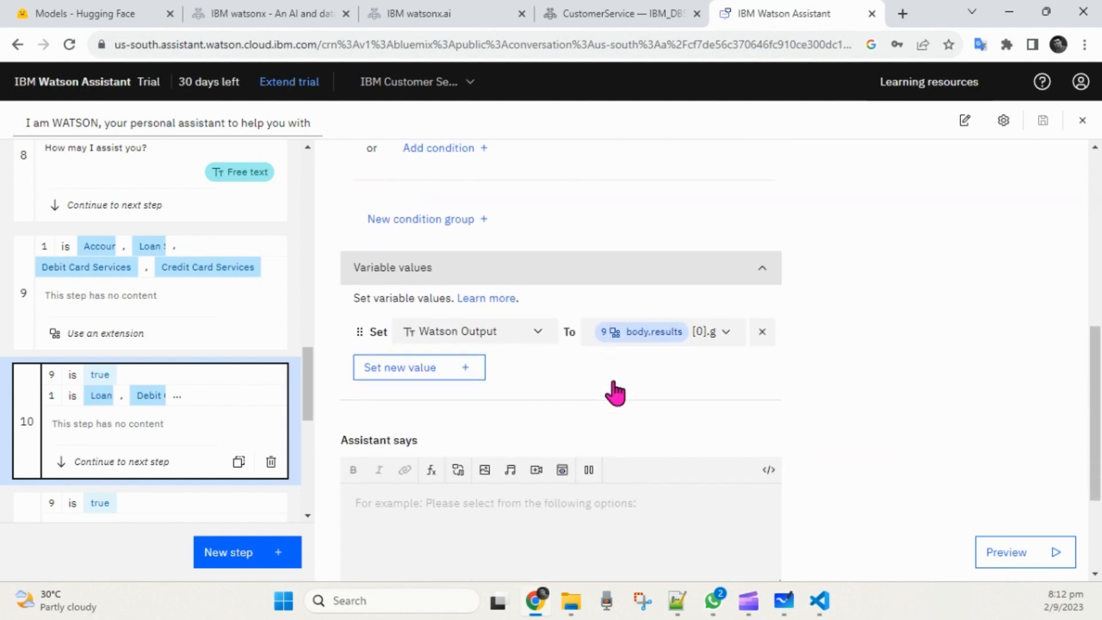
Step: View the expression that sets the Watson Output variable in step 10, and dismiss it unchanged
right_click(656, 339)
click(710, 369)
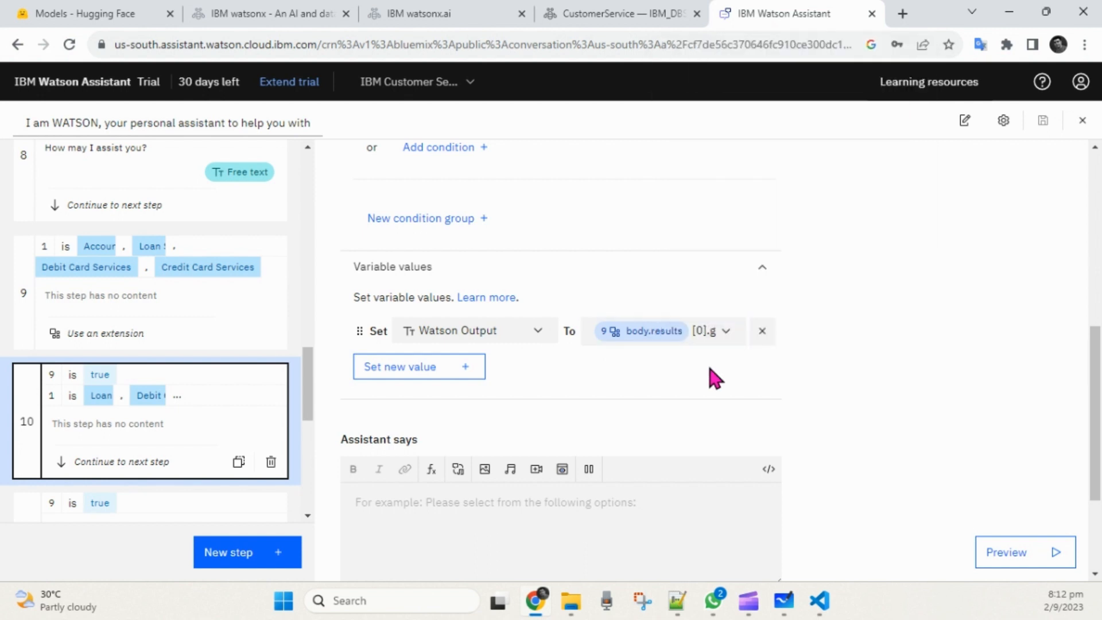
click(733, 329)
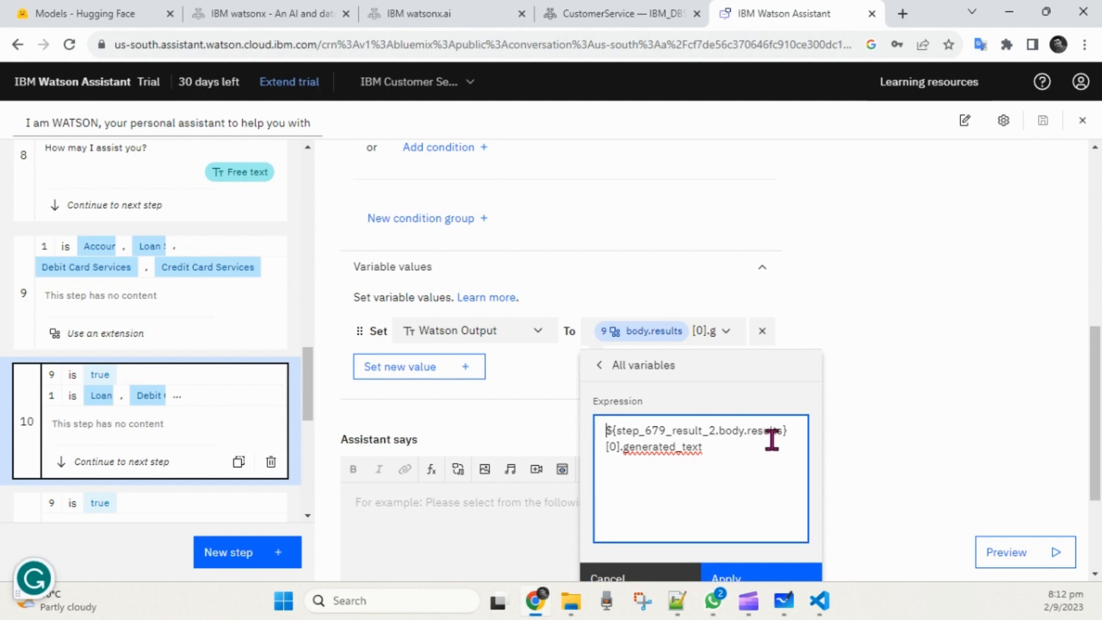
click(859, 459)
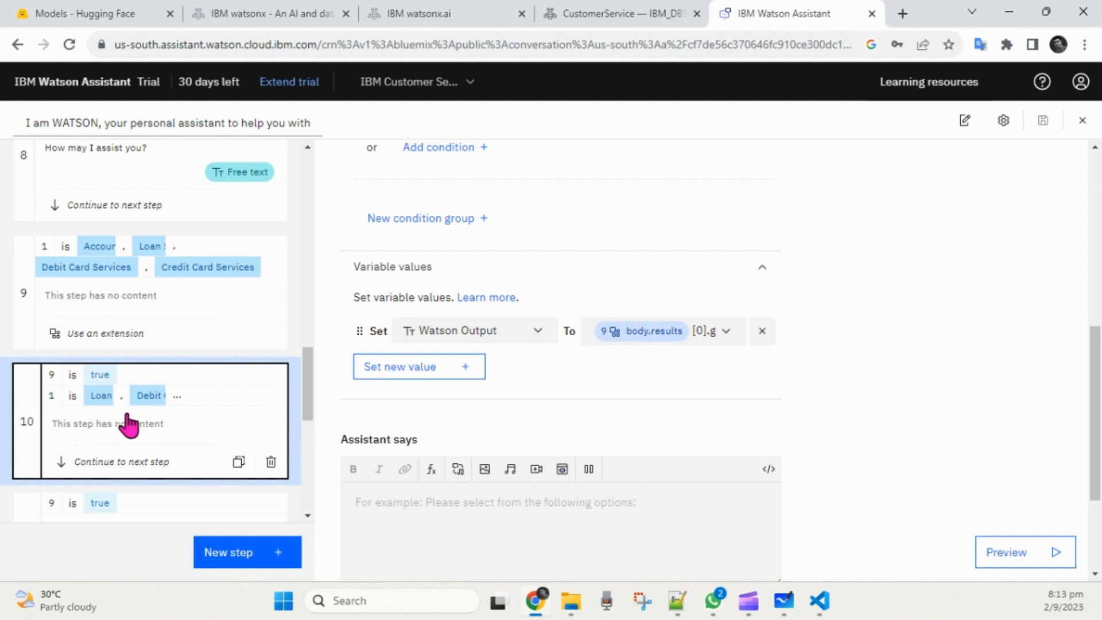
Step: Open conversation step 11 and examine its assistant message, Watson Output assignment and condition
scroll(128, 421, down, 3)
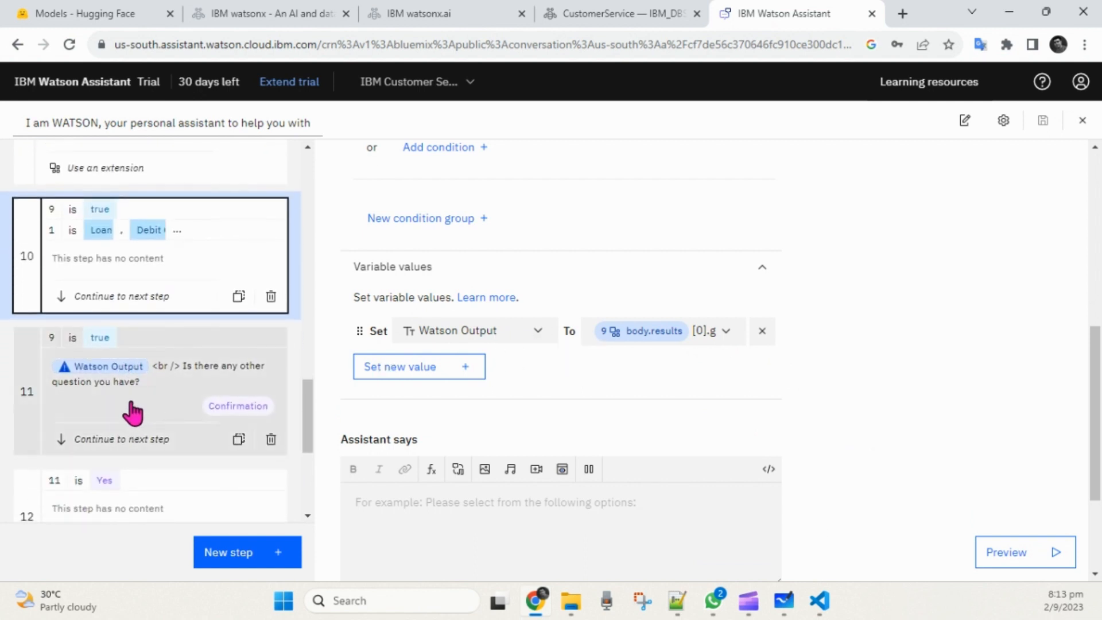
click(146, 411)
scroll(640, 419, down, 3)
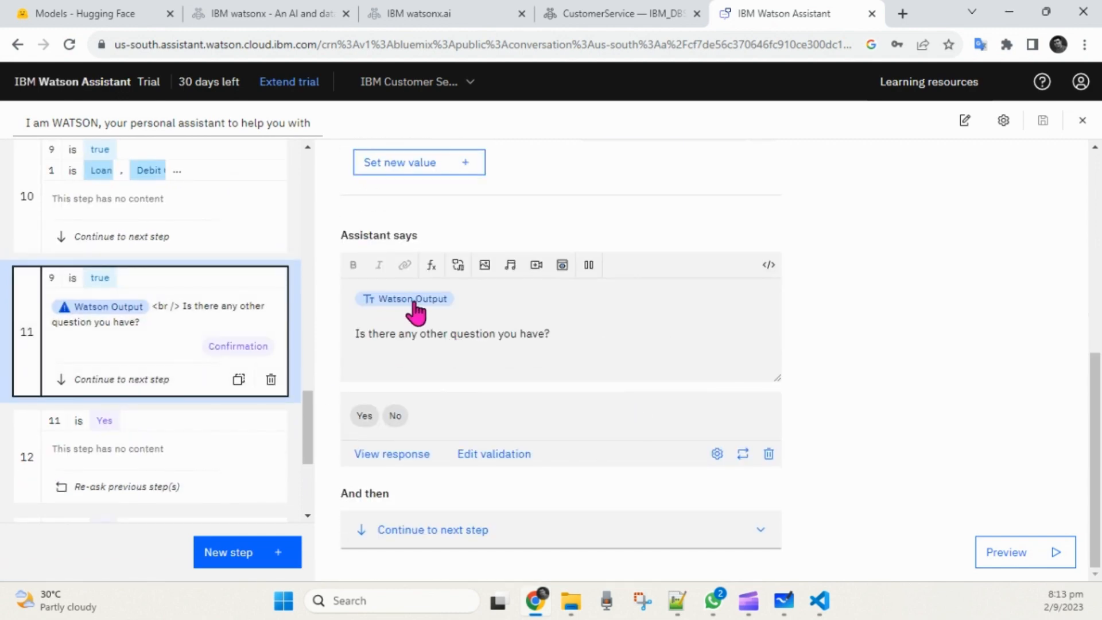
scroll(517, 267, up, 2)
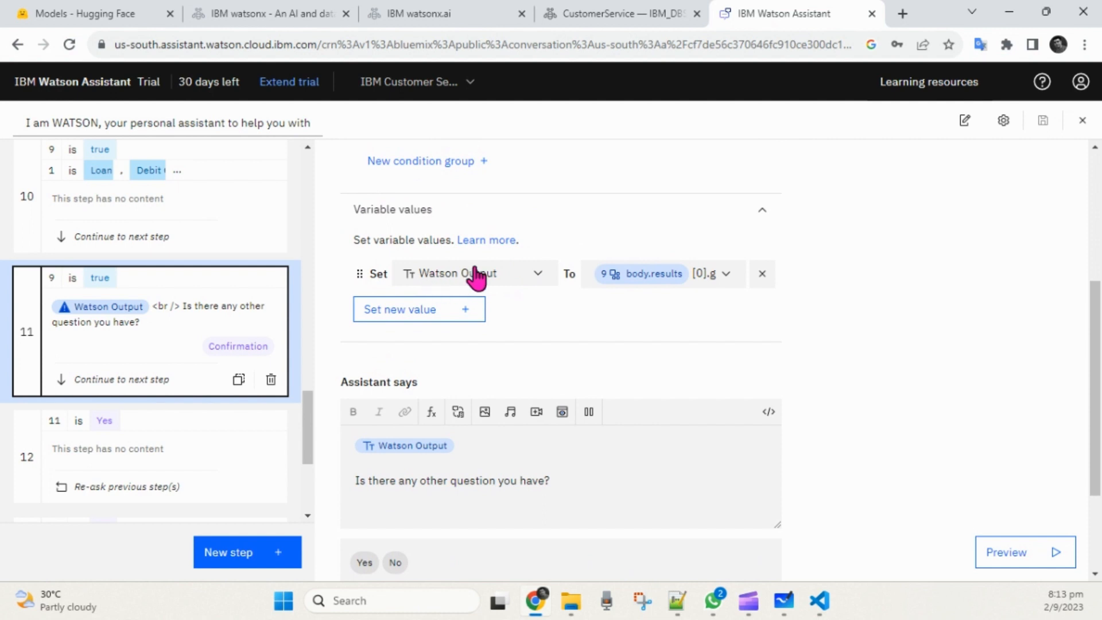
click(495, 463)
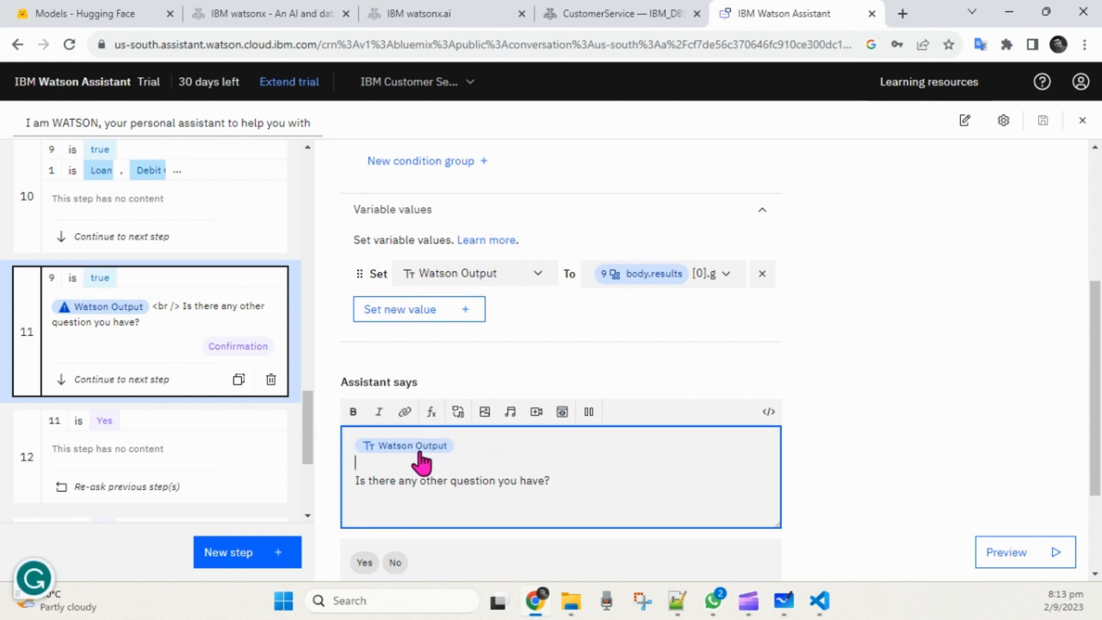
click(581, 485)
click(856, 374)
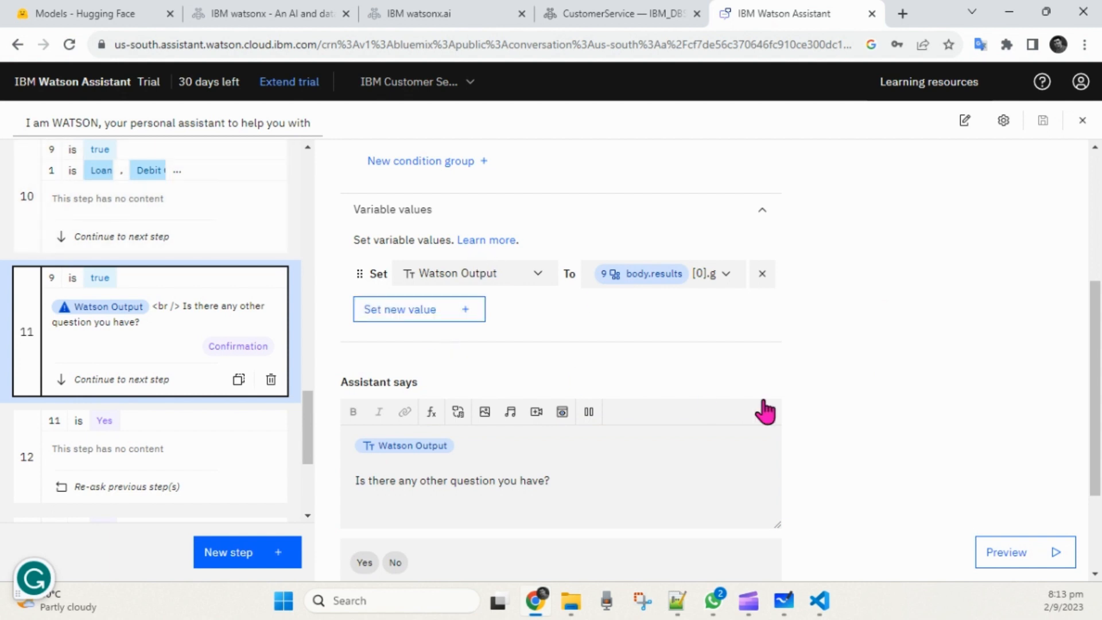
scroll(890, 448, up, 5)
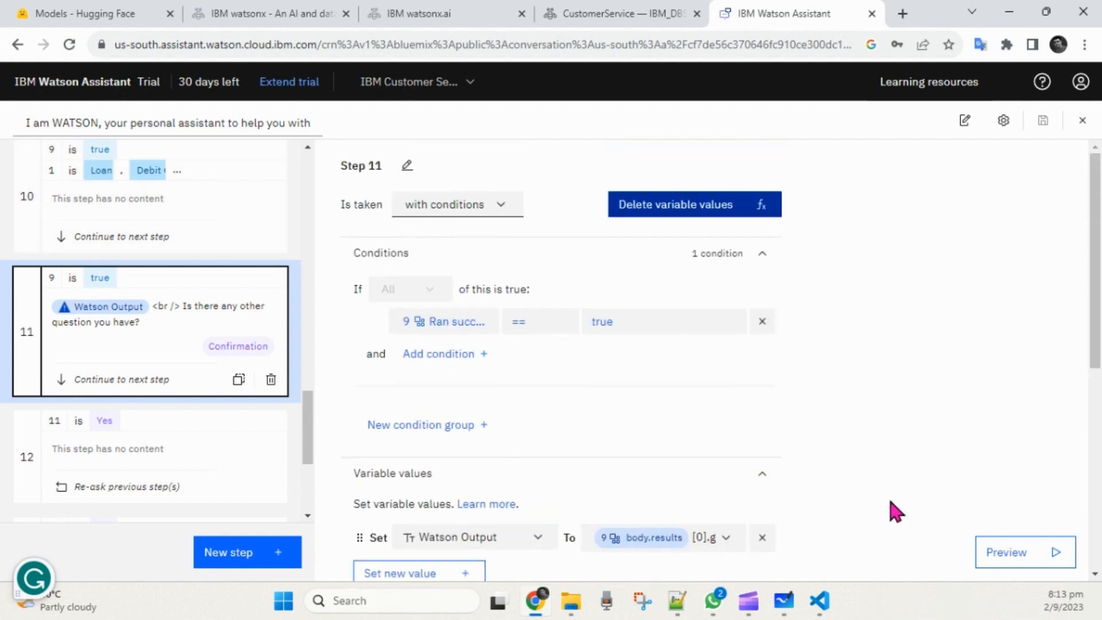
Step: Look at the chat preview inside the action editor and close it again
click(999, 553)
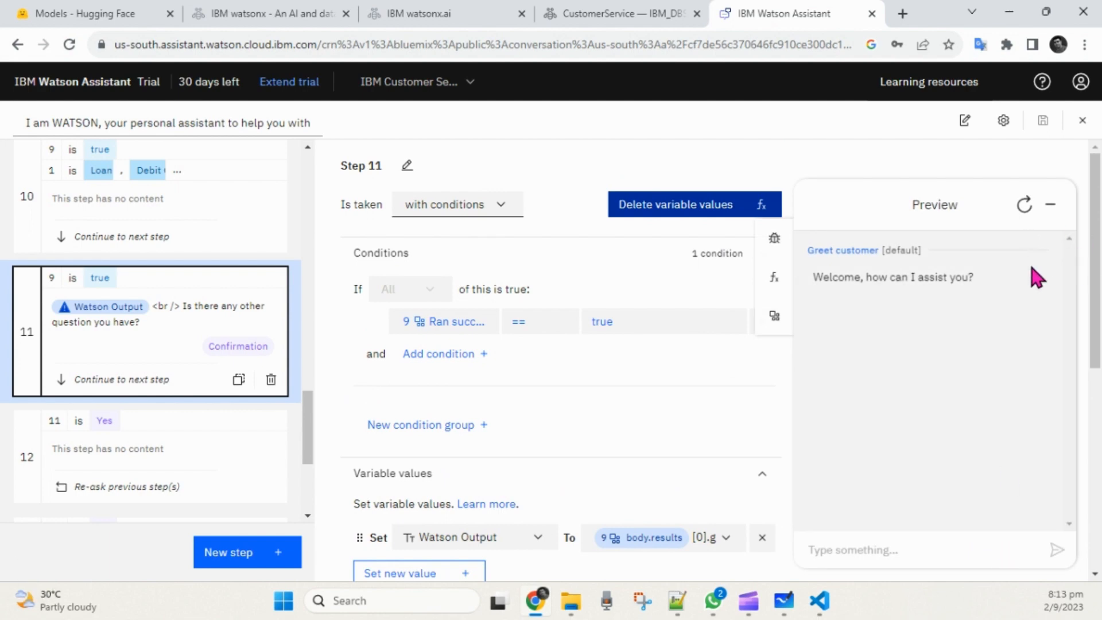
click(1051, 205)
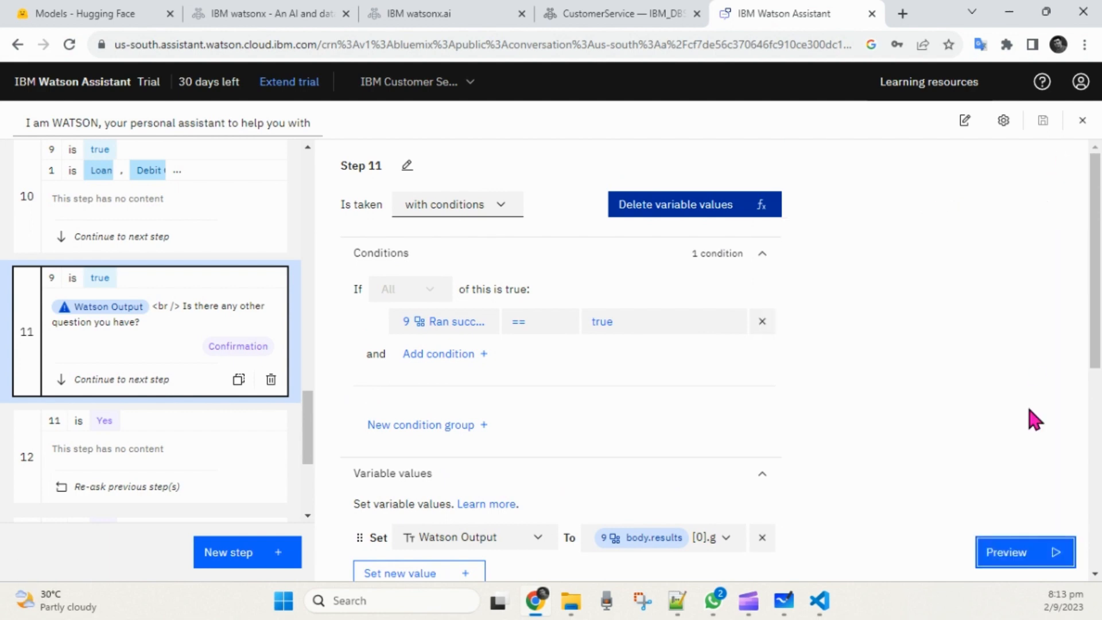
click(1002, 560)
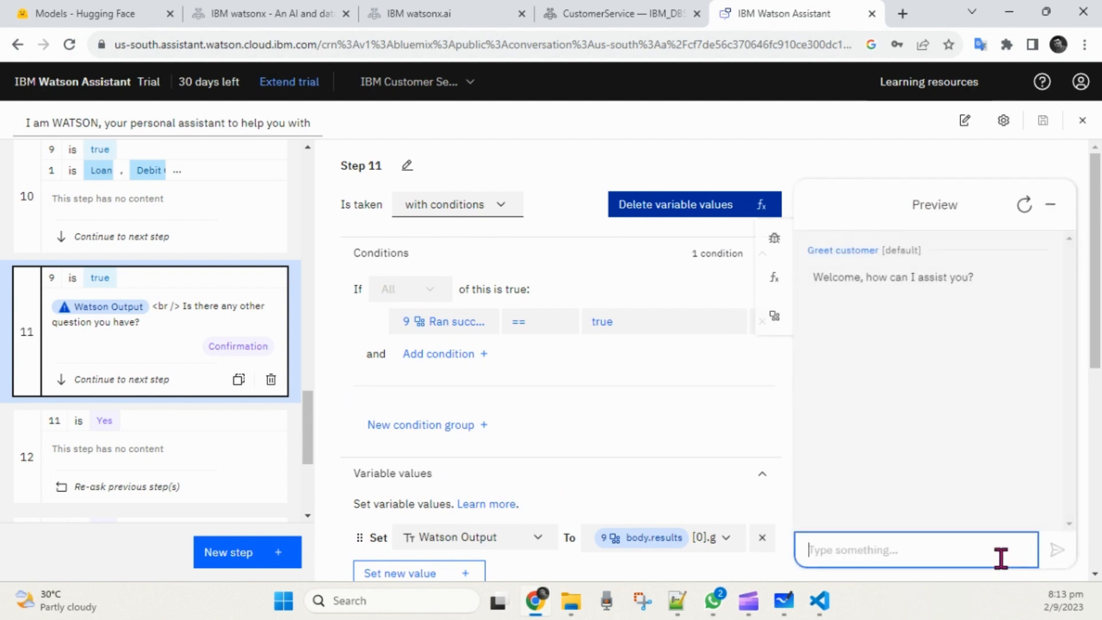
click(1054, 207)
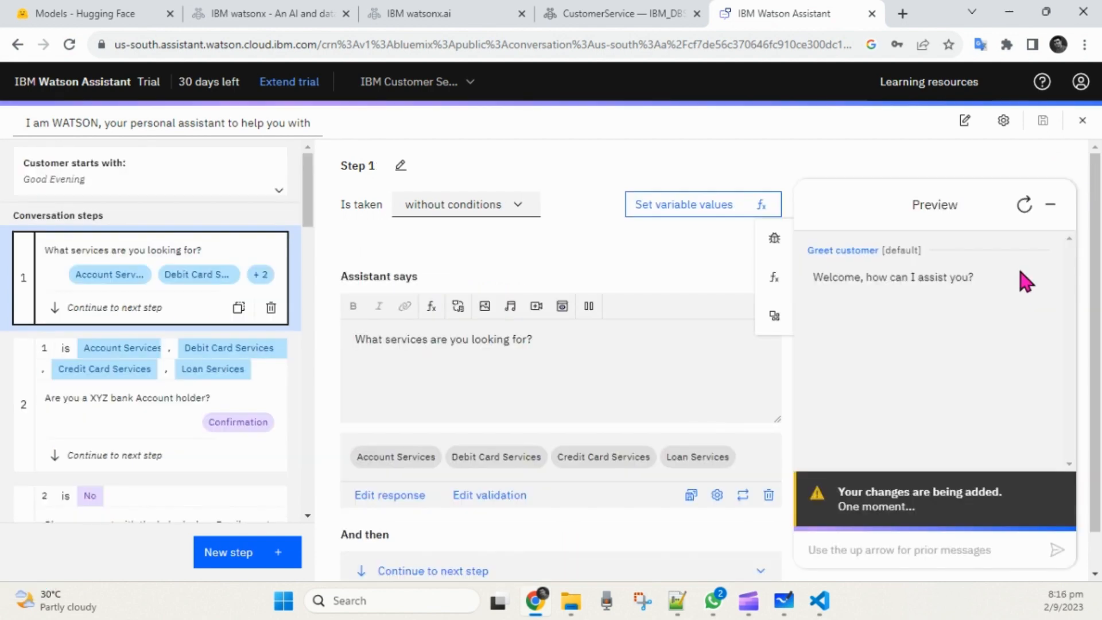
click(1051, 206)
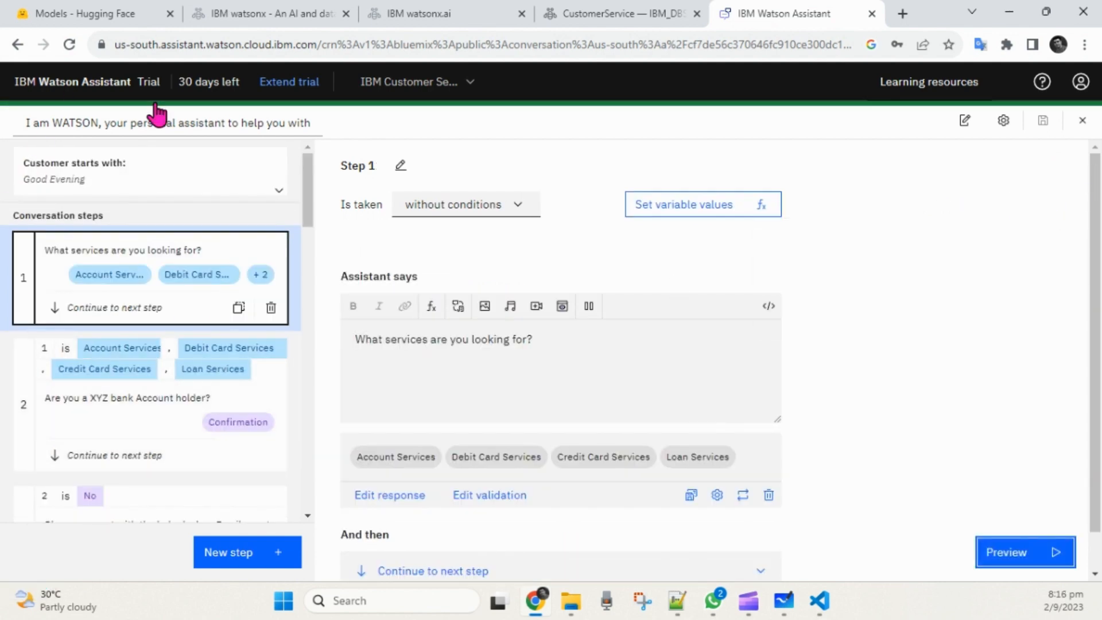
Step: Close the action editor and open the Preview assistant page showing the web chat
click(1084, 121)
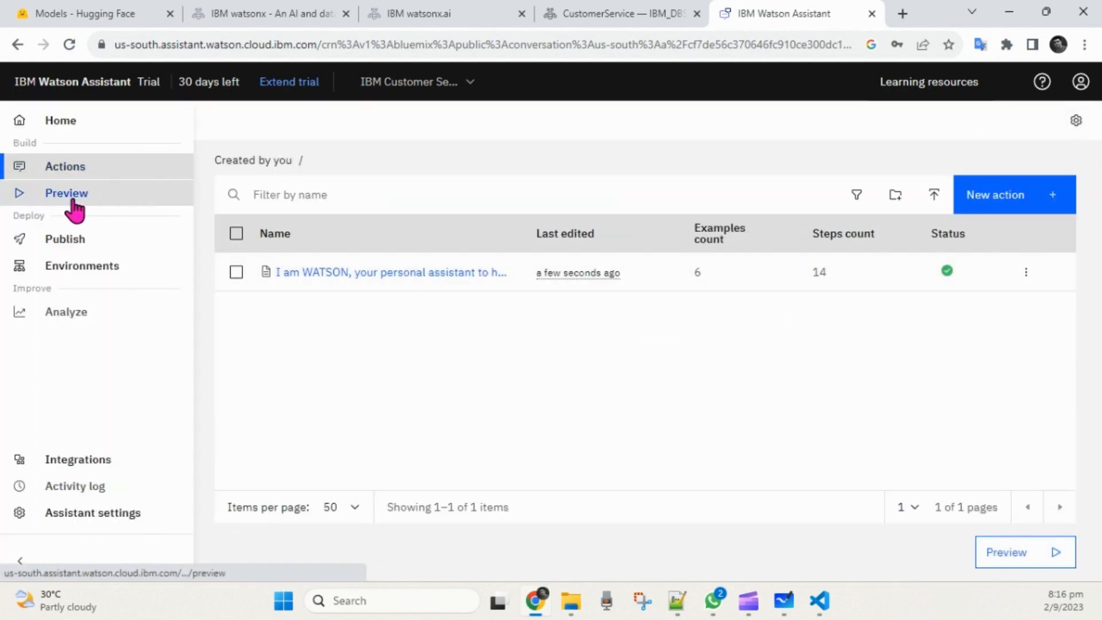
click(68, 198)
scroll(650, 457, down, 5)
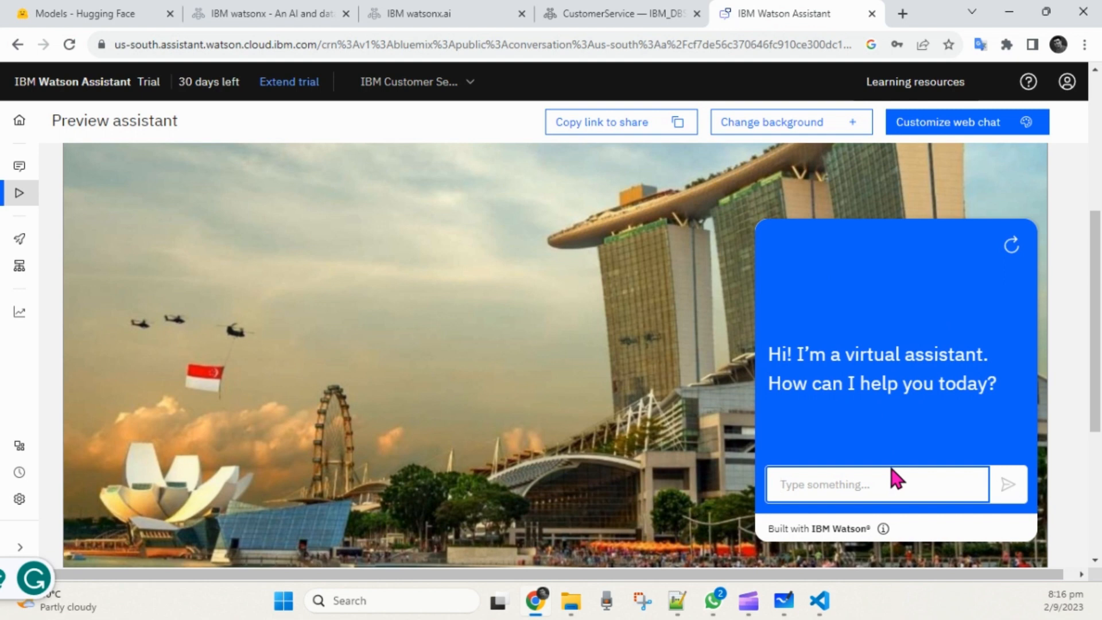
mouse_move(17, 253)
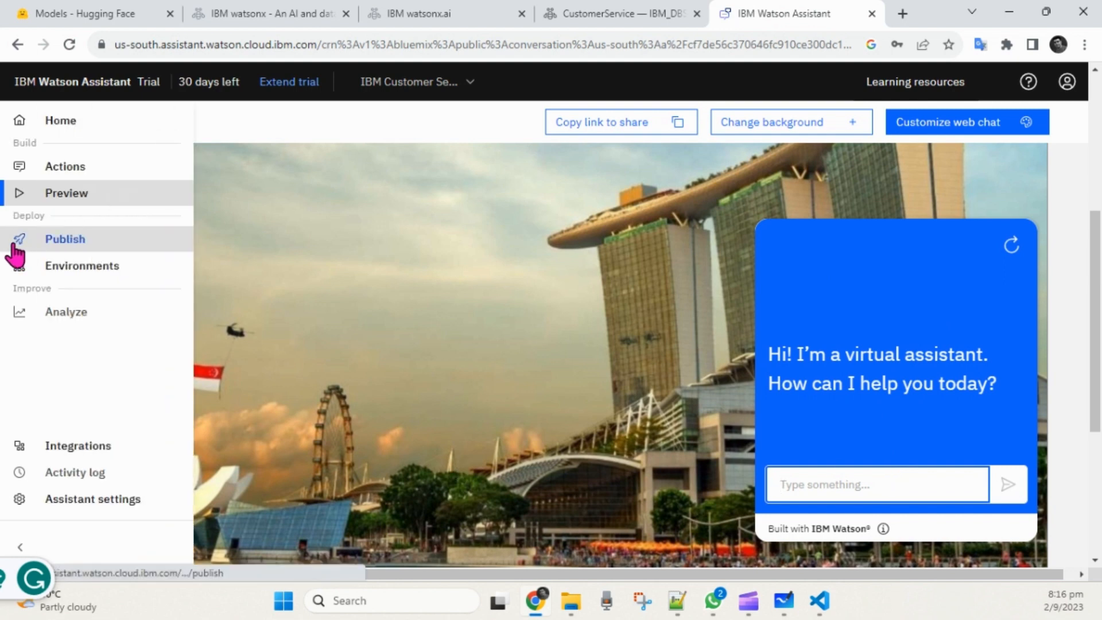
Step: Review the unpublished content and recent versions on the Publish page, view the environment choices for publishing, and dismiss without publishing
click(55, 249)
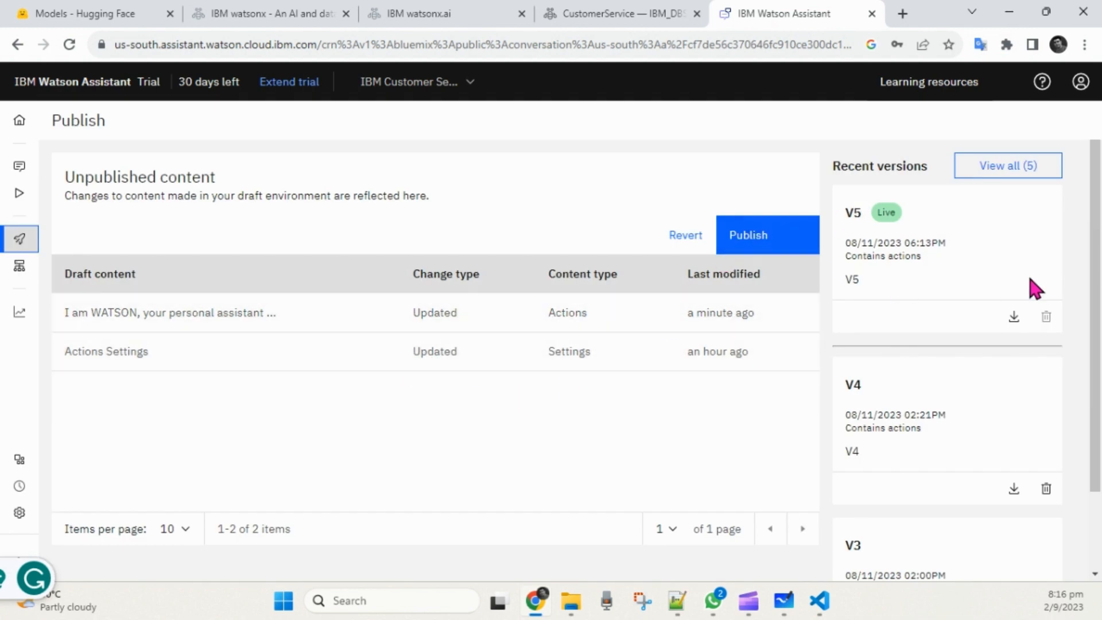
scroll(945, 380, down, 2)
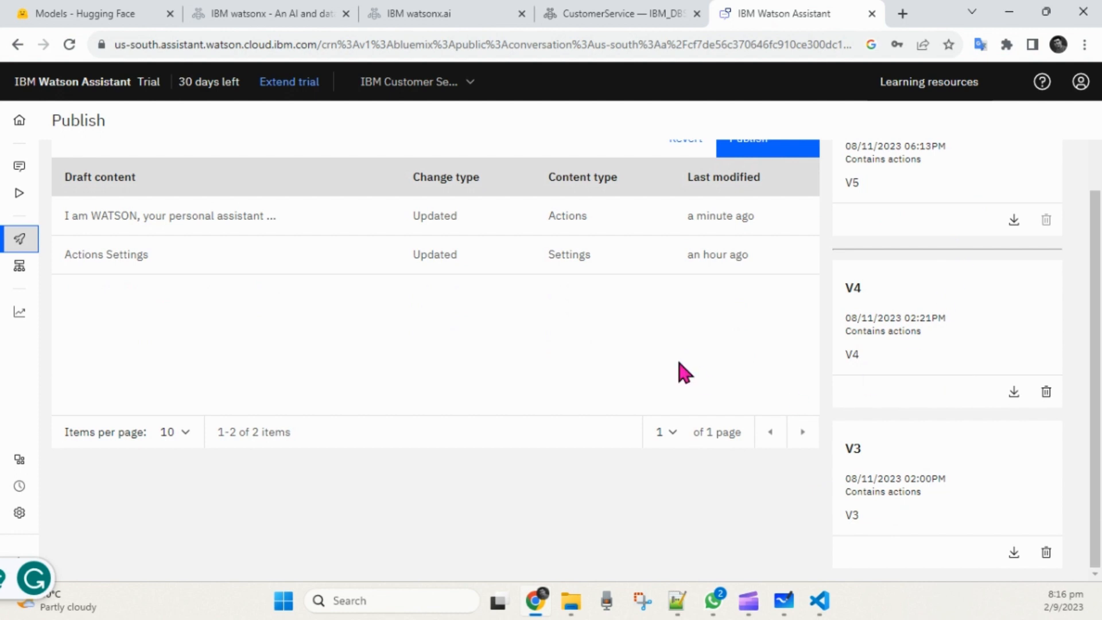
scroll(679, 363, up, 2)
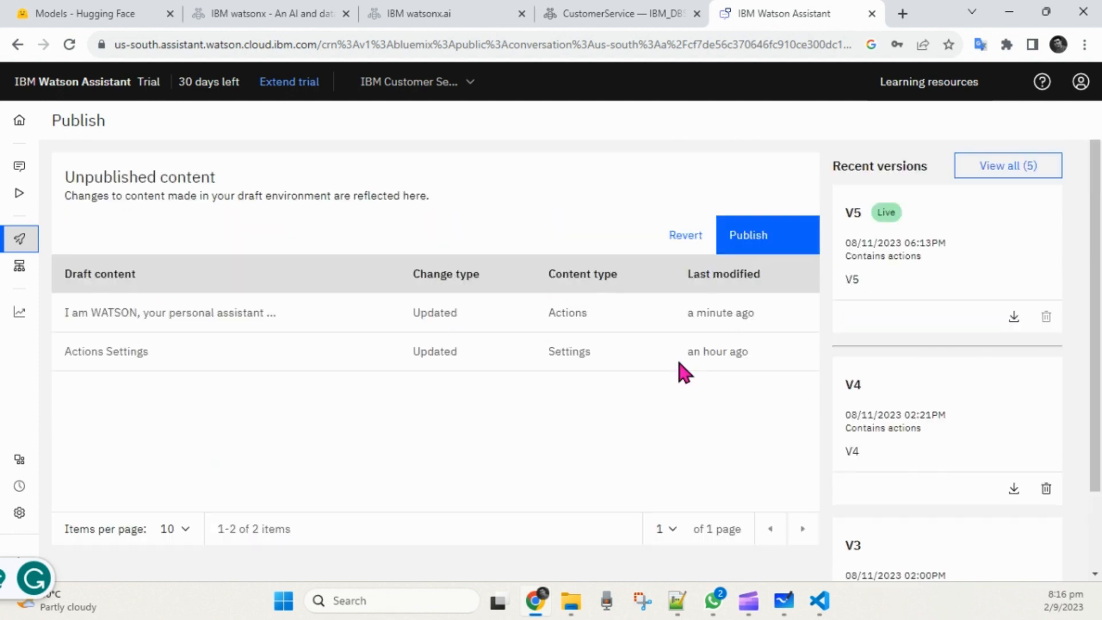
click(744, 241)
click(498, 396)
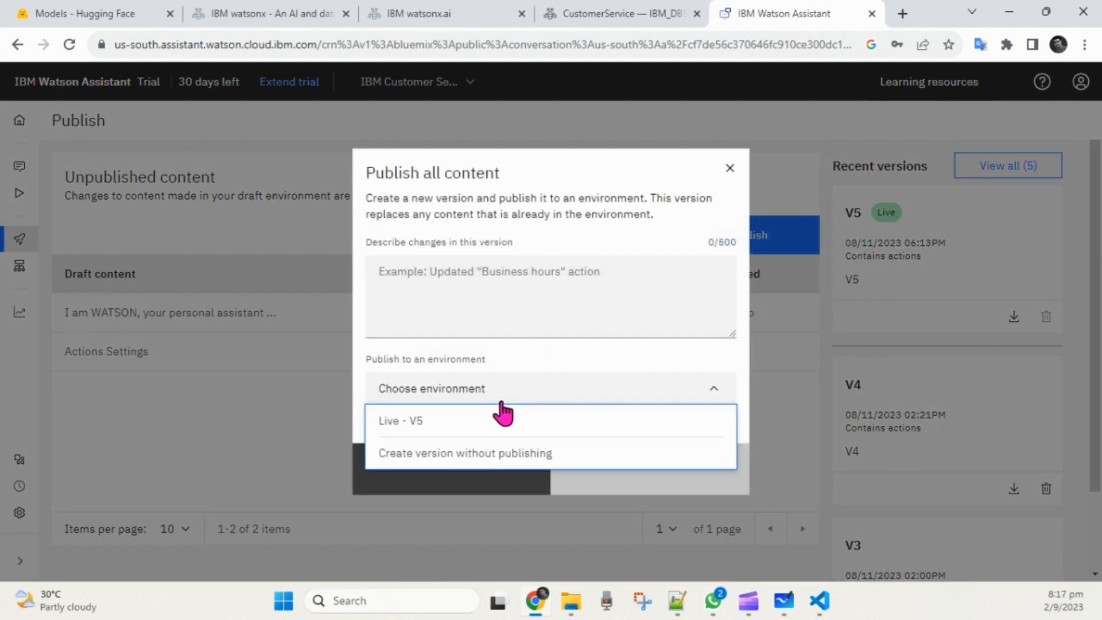
click(550, 196)
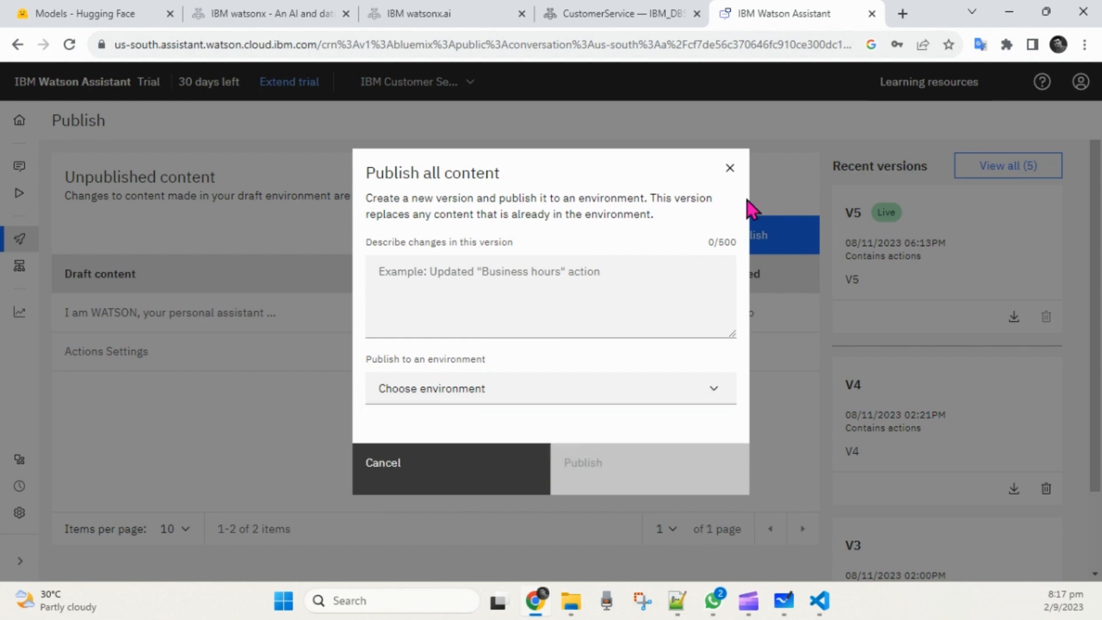
click(731, 169)
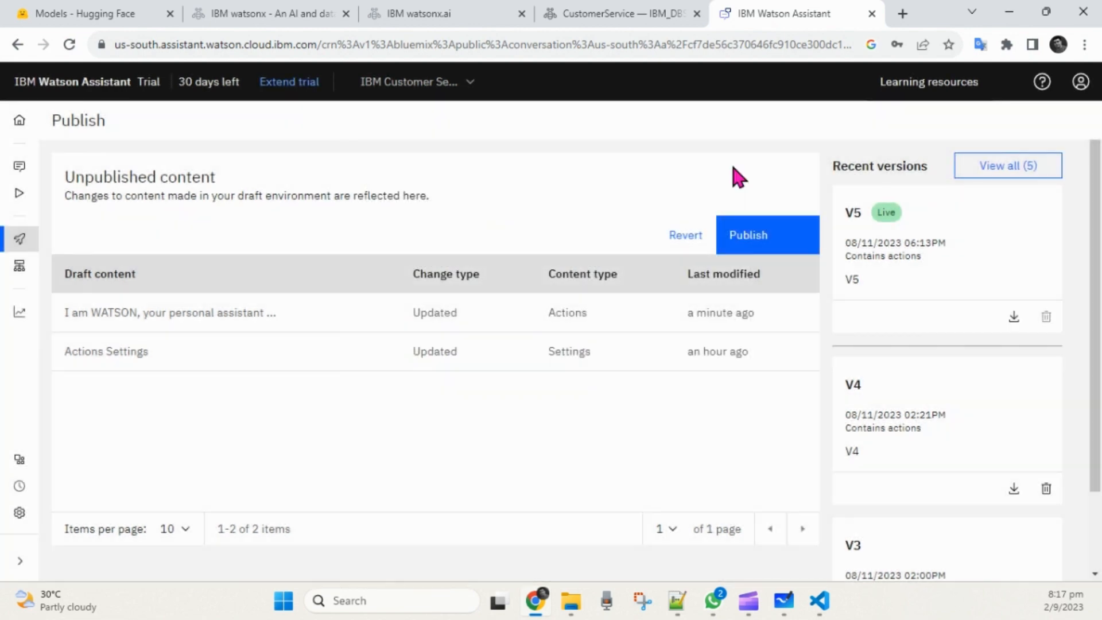
Step: Return to the assistant preview, look briefly at the web chat customization, and close it unchanged
mouse_move(11, 207)
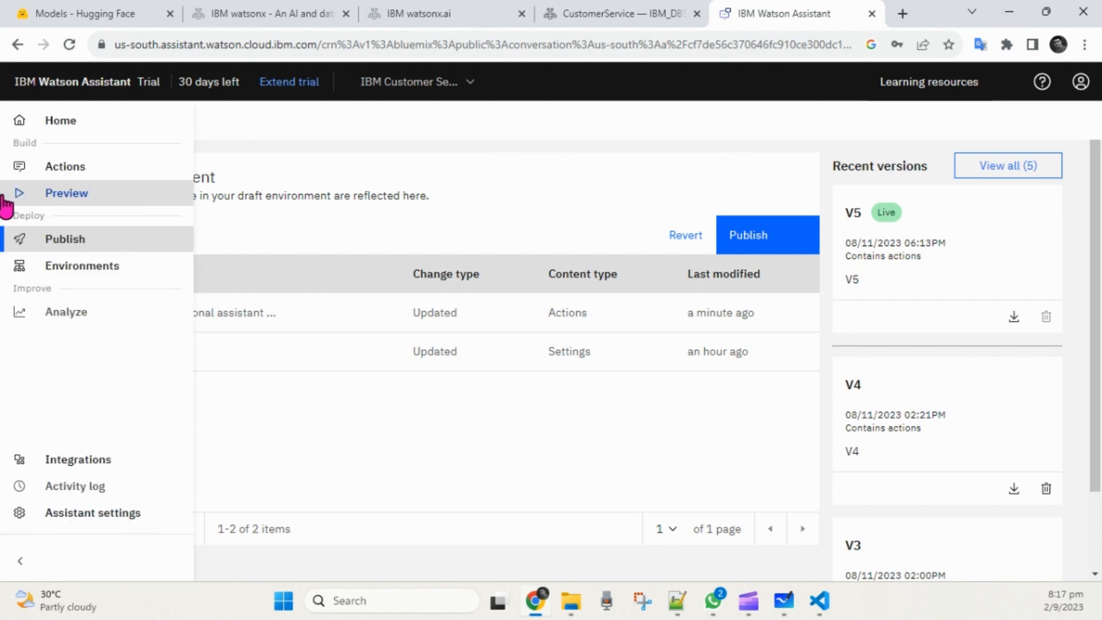
click(73, 196)
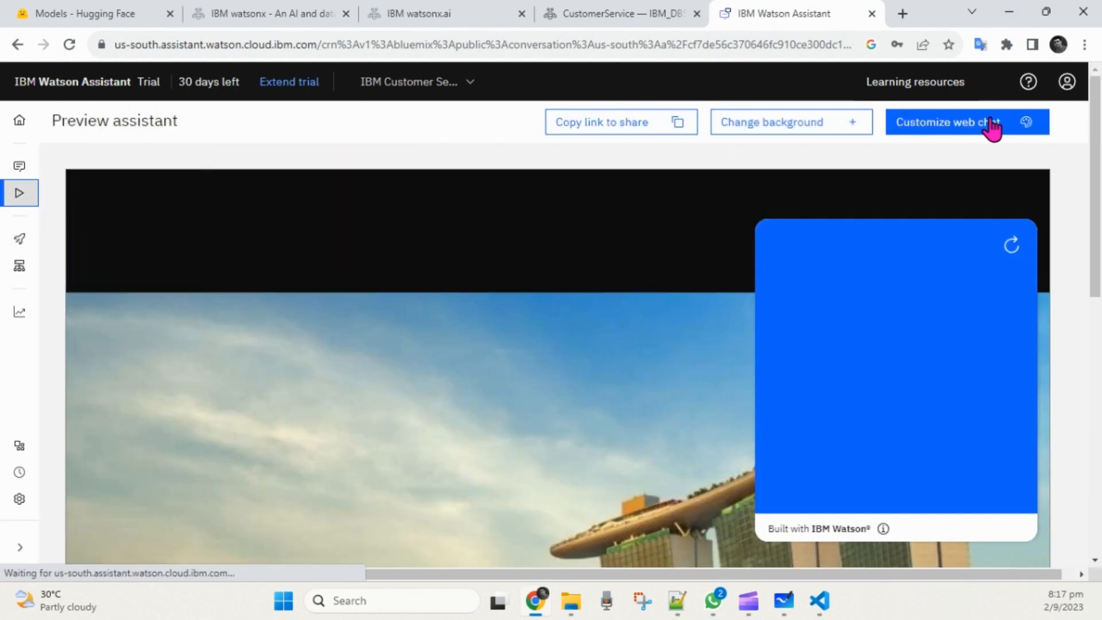
click(1020, 136)
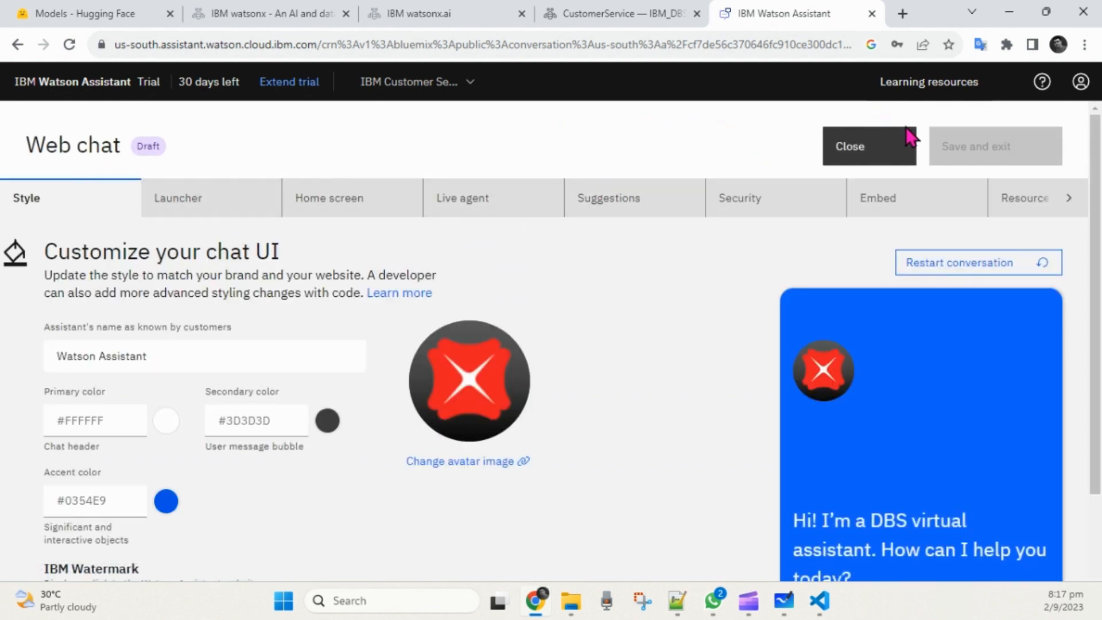
click(864, 141)
click(81, 205)
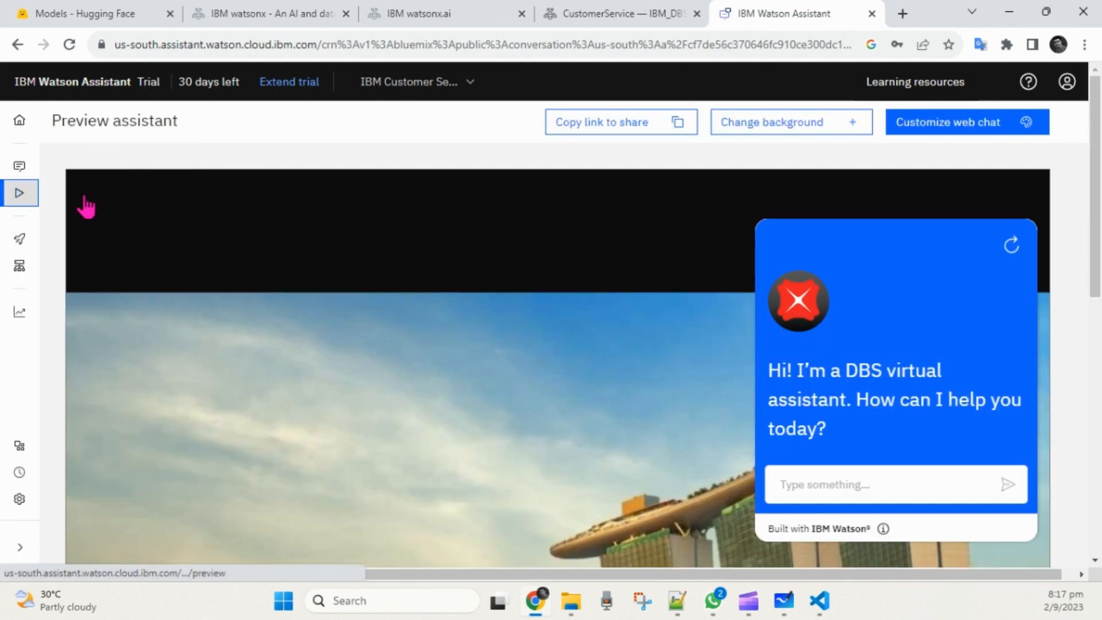
Step: Reopen the web chat customization and examine the Style settings, IBM Watermark option and desktop launcher greeting message
click(976, 127)
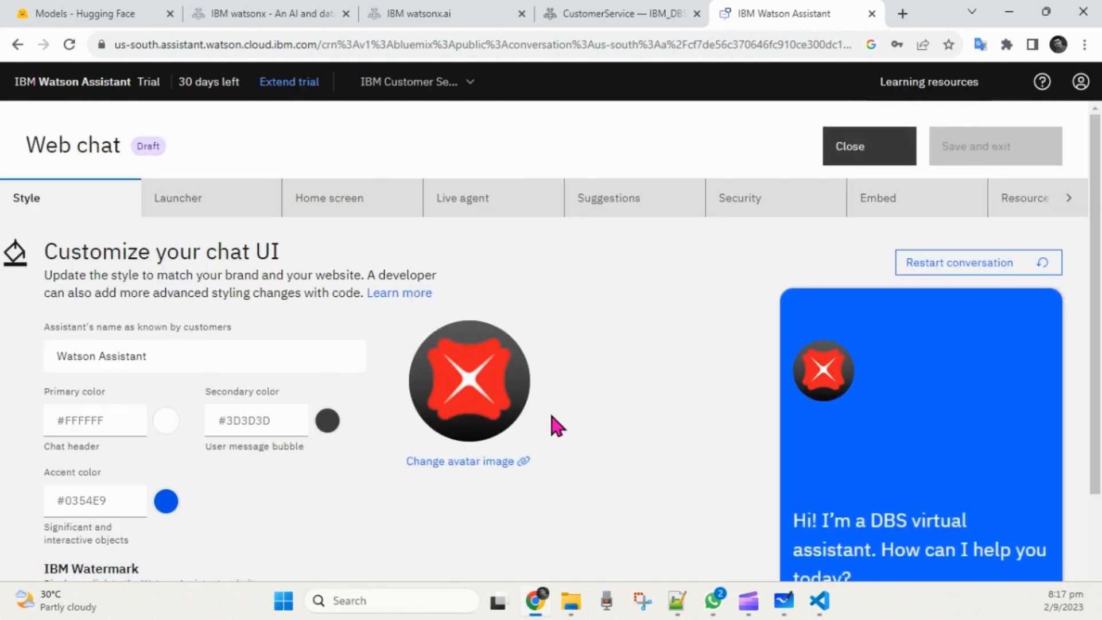
scroll(349, 511, down, 3)
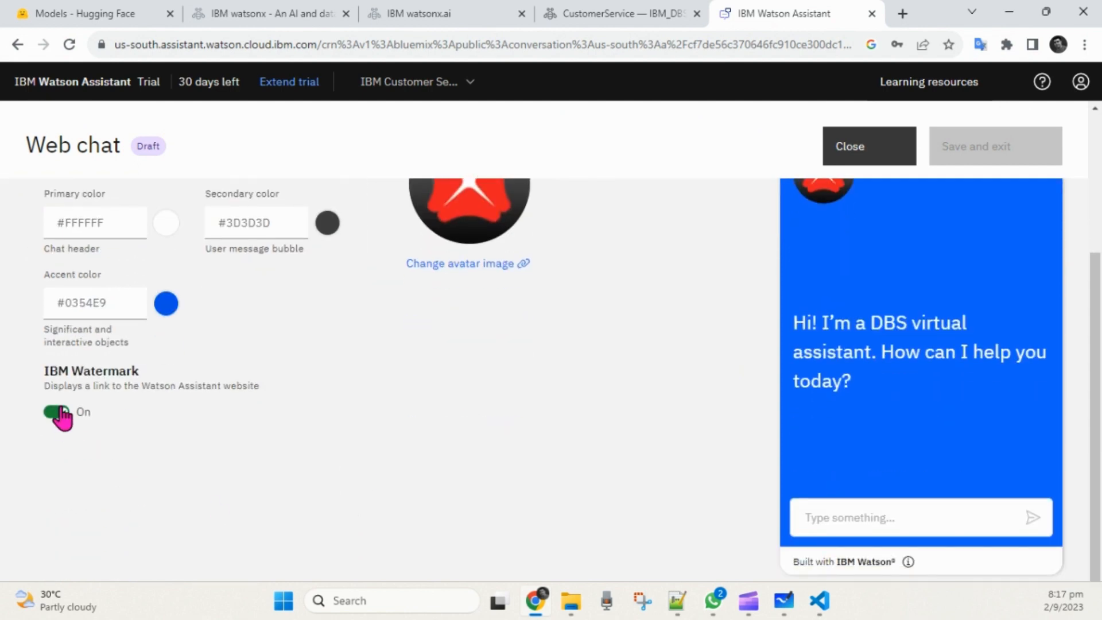
scroll(439, 422, up, 3)
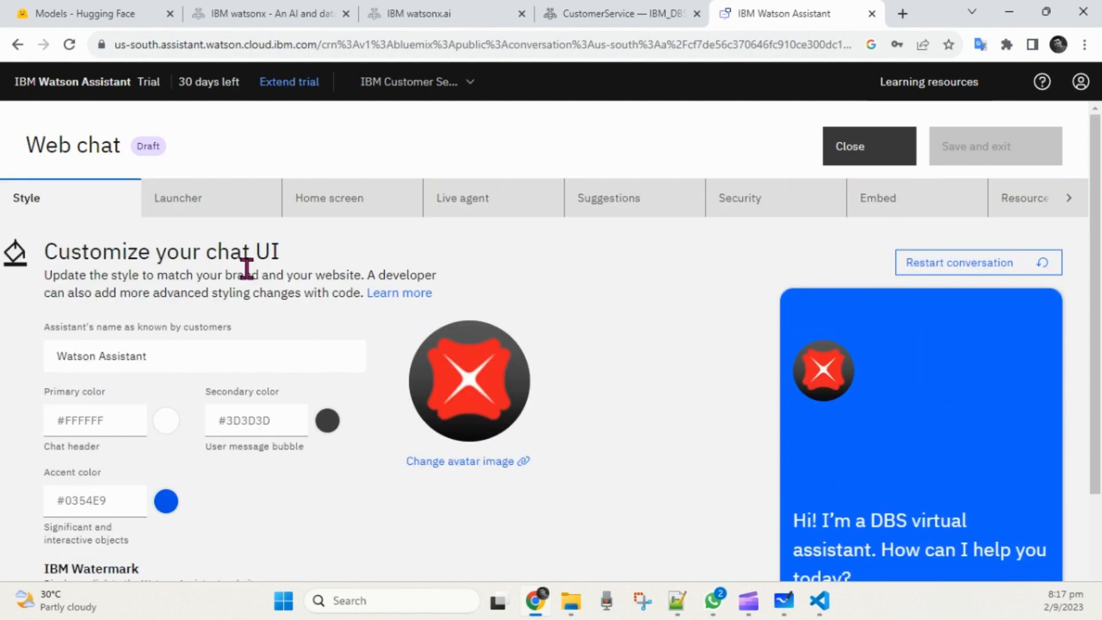
click(197, 198)
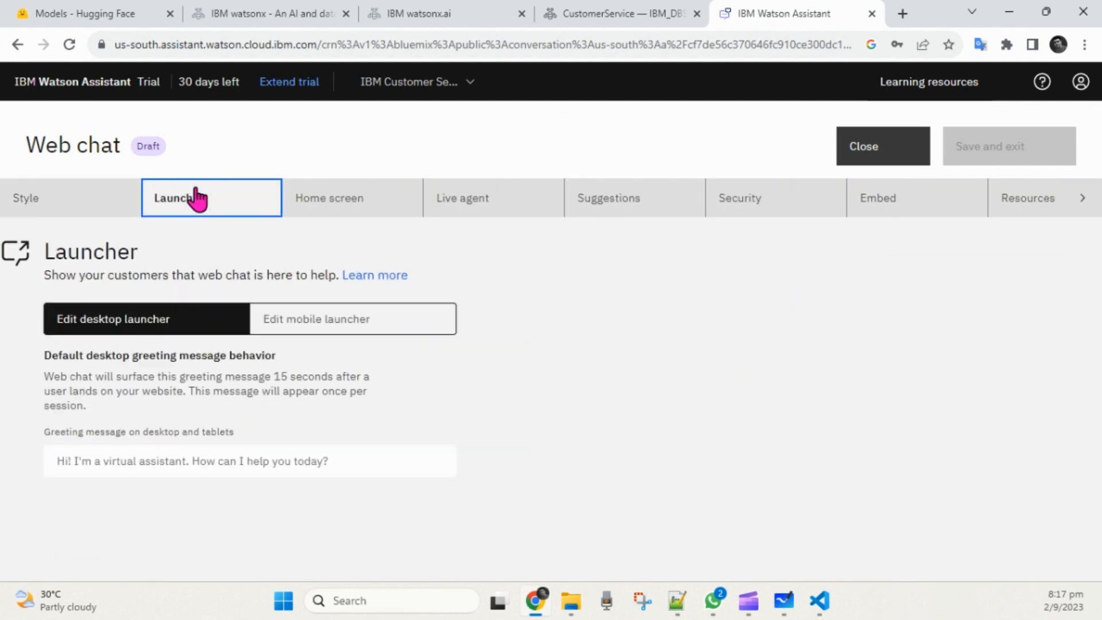
click(204, 460)
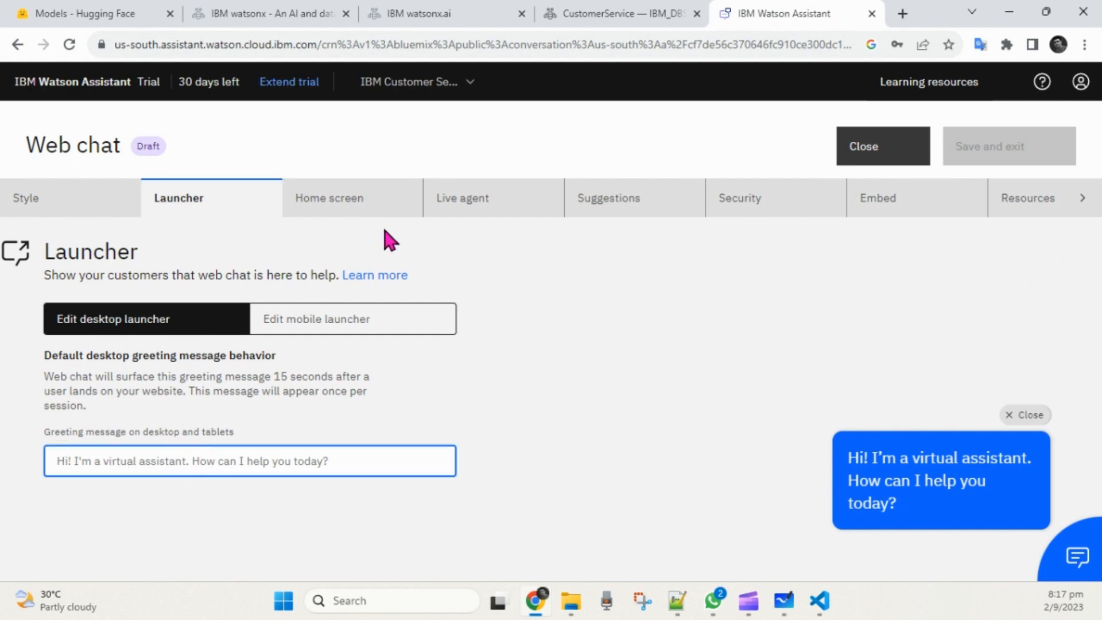
Step: Examine the web chat's Home screen greeting and conversation starters, and view the available Live agent integrations
click(332, 199)
scroll(273, 382, down, 3)
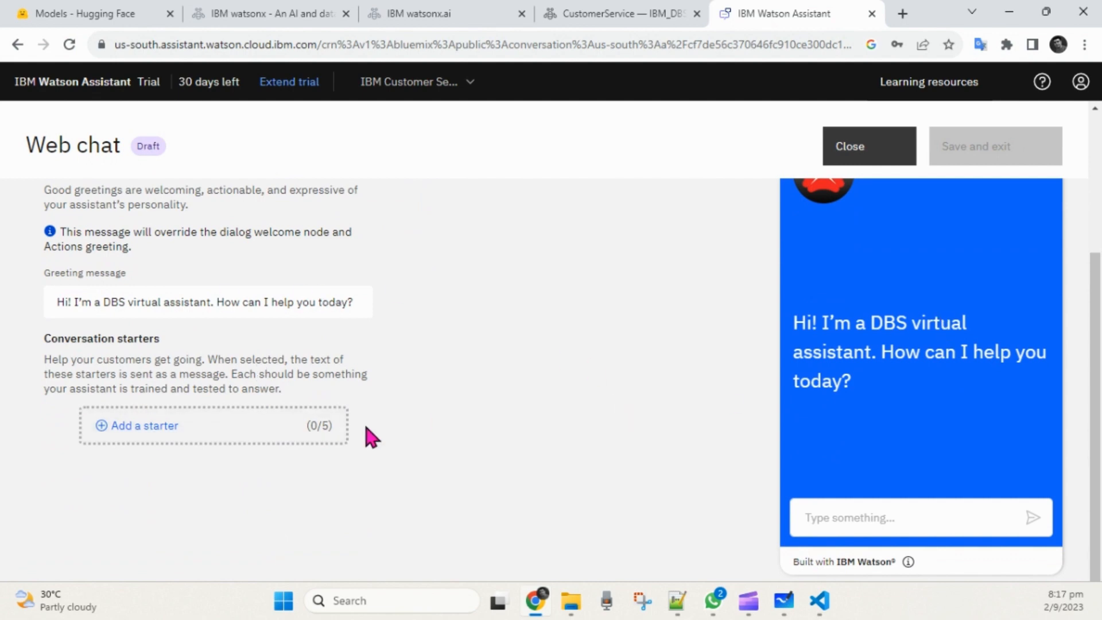
scroll(347, 295, up, 3)
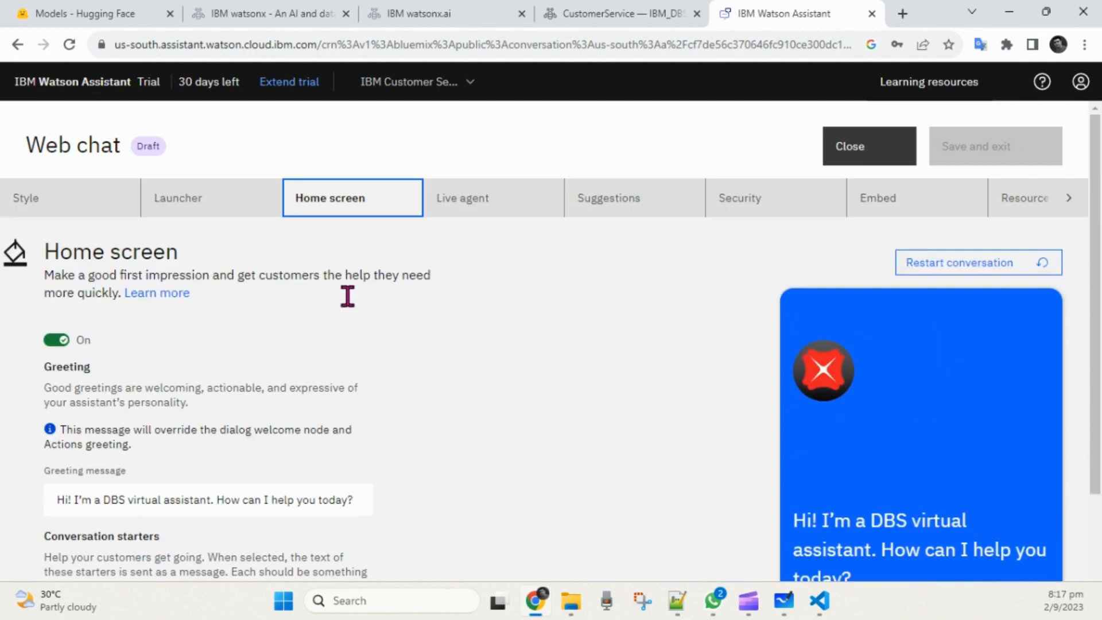
click(480, 210)
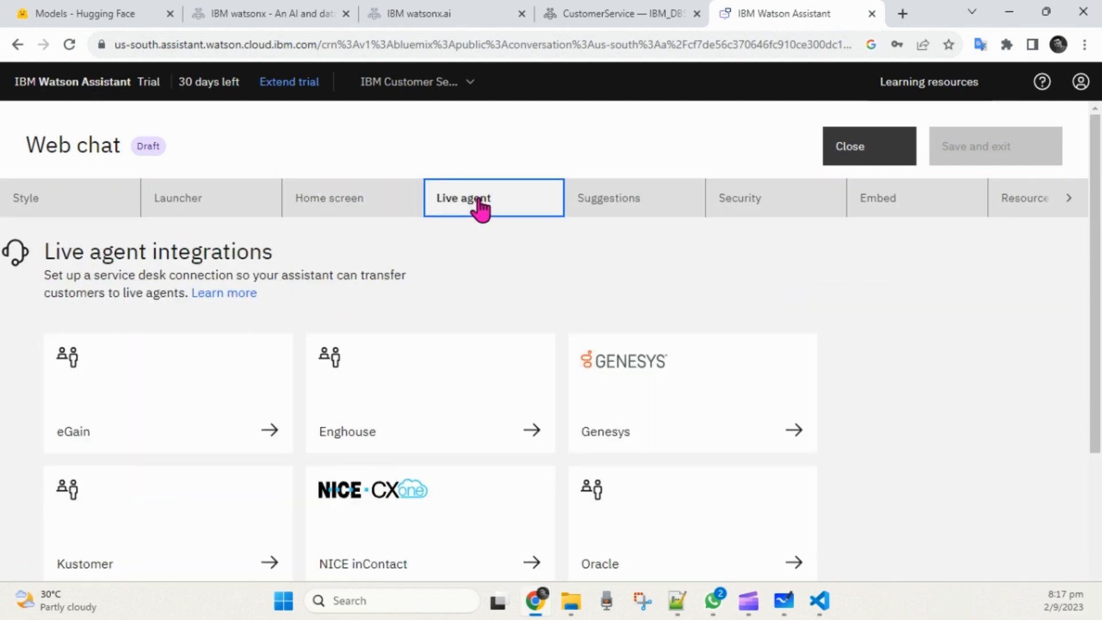
Step: Examine the web chat's Suggestions settings, including the connection-to-support options and the option label
click(612, 208)
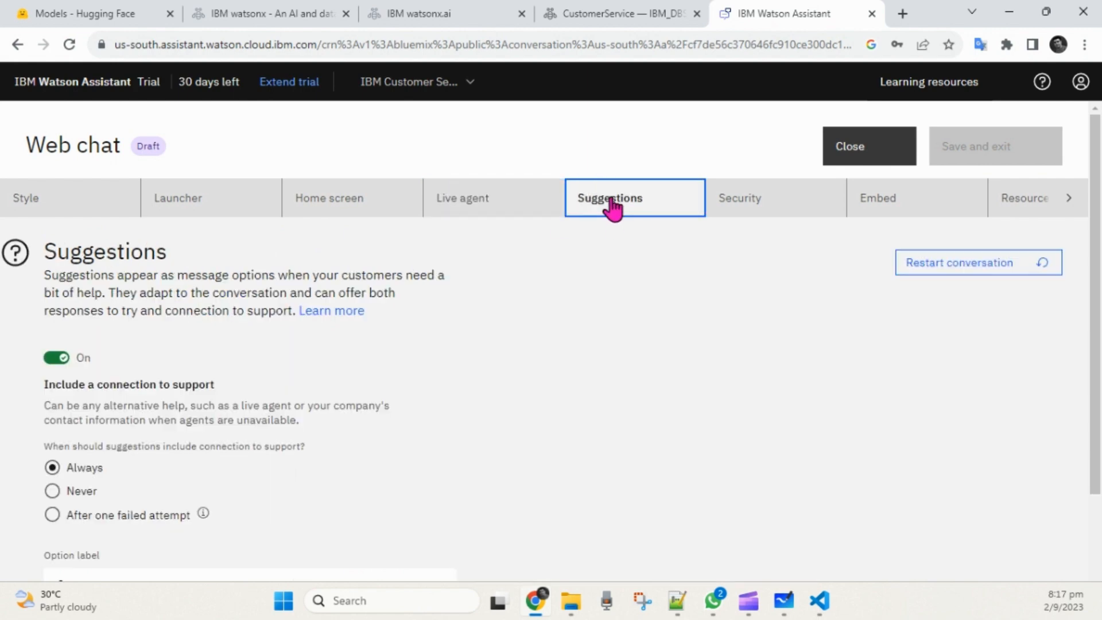
scroll(181, 355, down, 3)
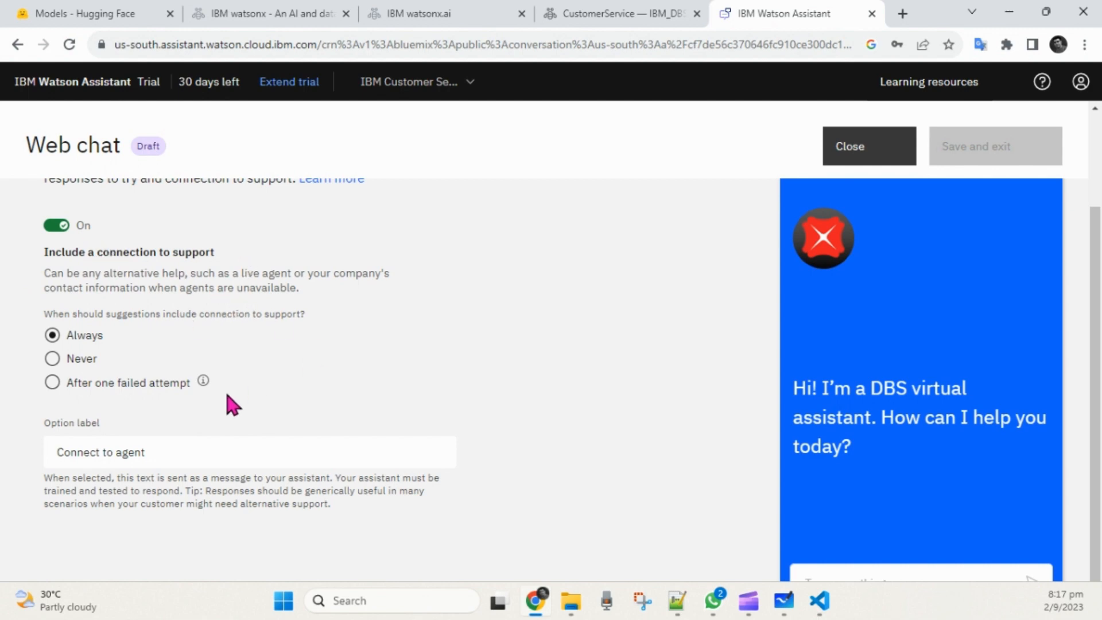
click(146, 457)
scroll(187, 428, down, 1)
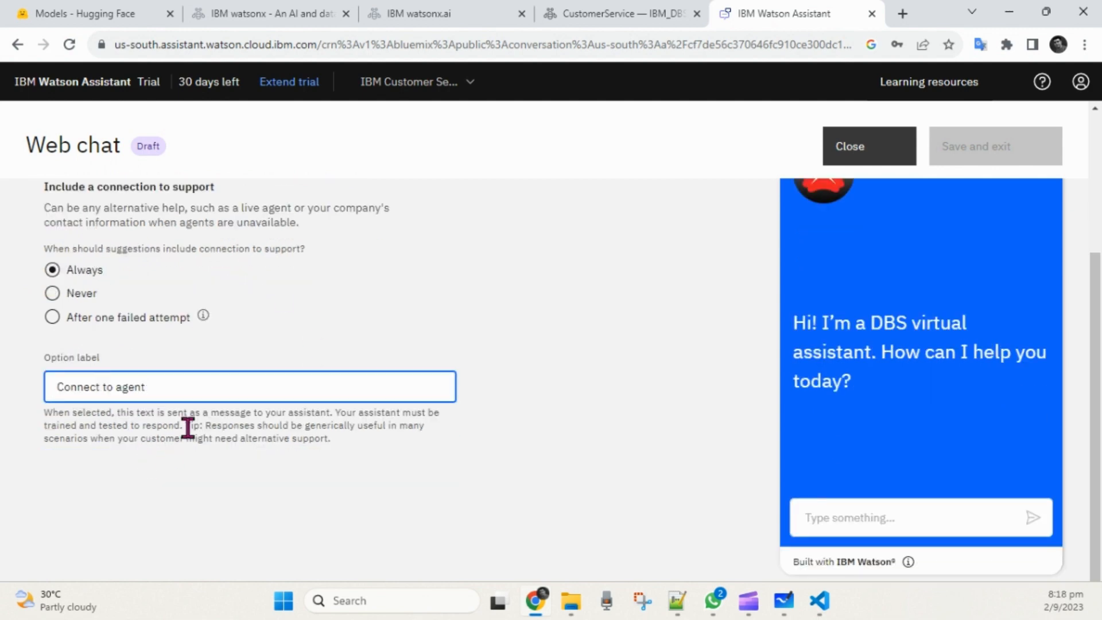
scroll(423, 371, up, 3)
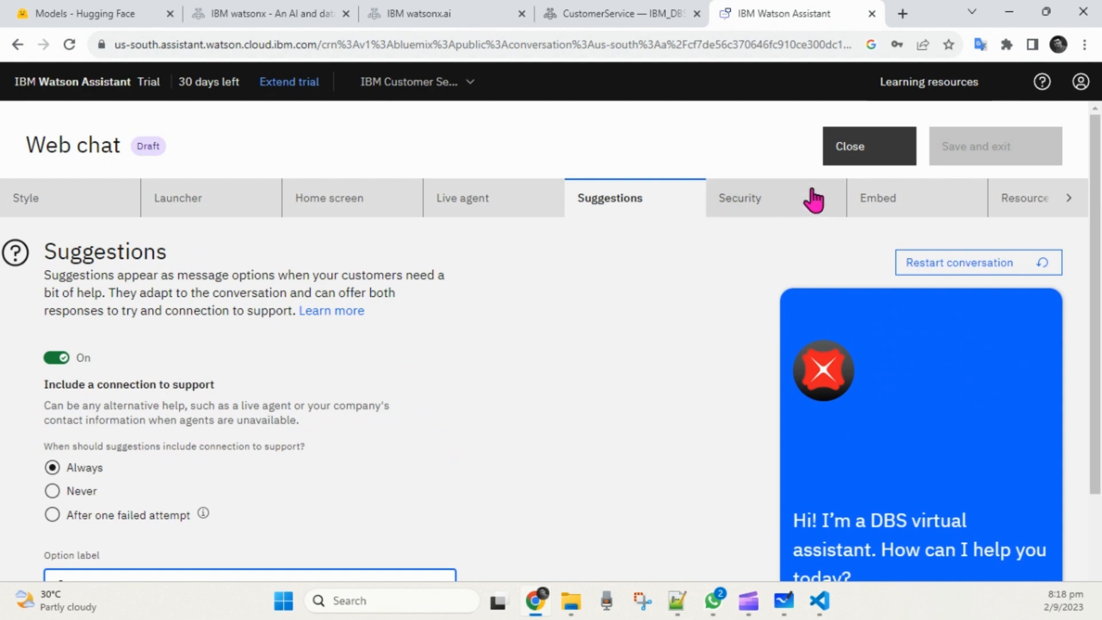
Step: View the web chat's Security setting and highlight the full script for embedding the chat on a website
click(722, 225)
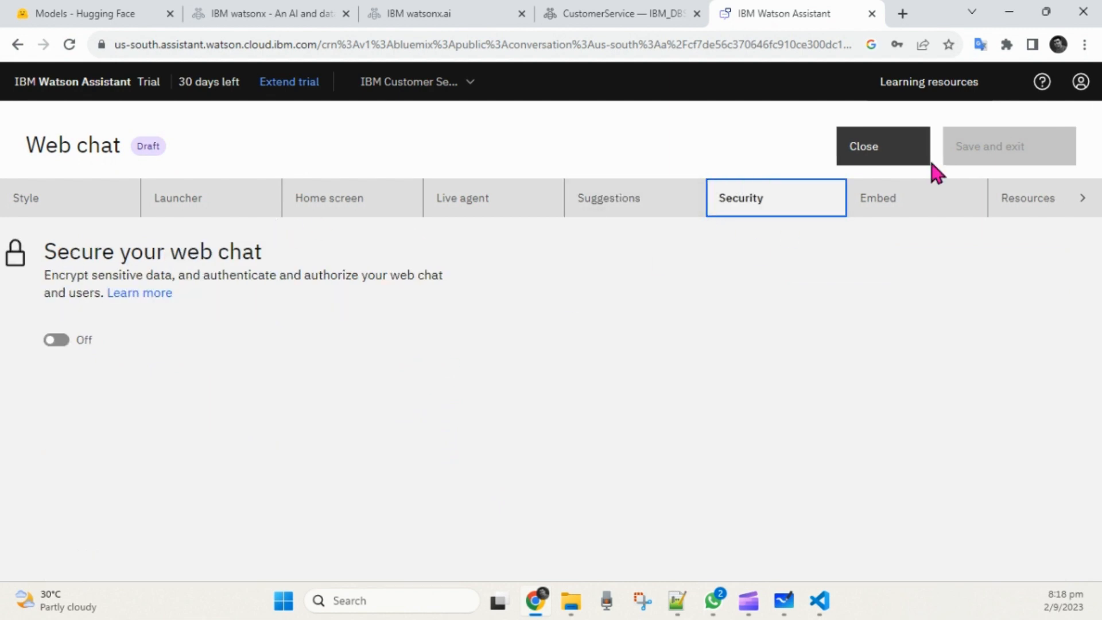
click(873, 201)
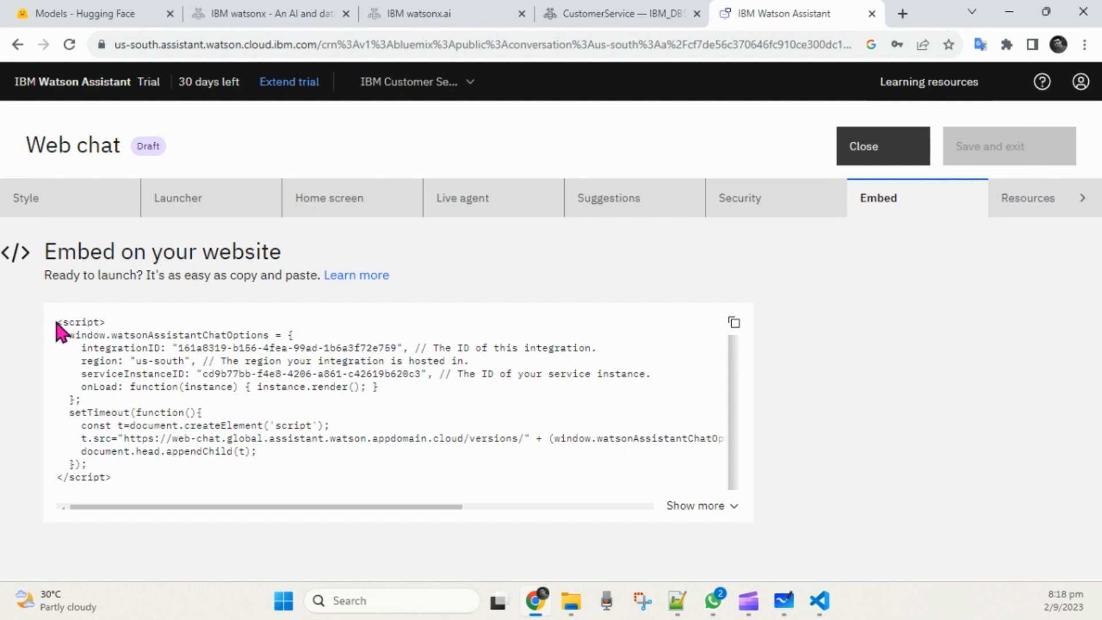
drag(57, 326, 112, 548)
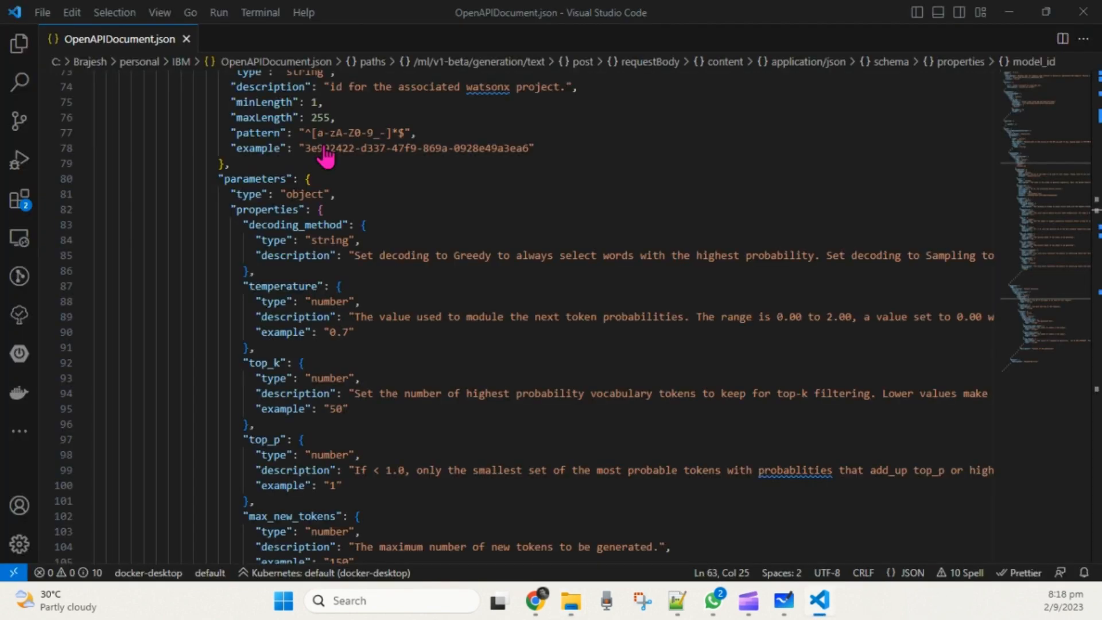
Step: Switch to Visual Studio Code, open chat.html, and highlight the Watson Assistant script embedded in its body
click(260, 170)
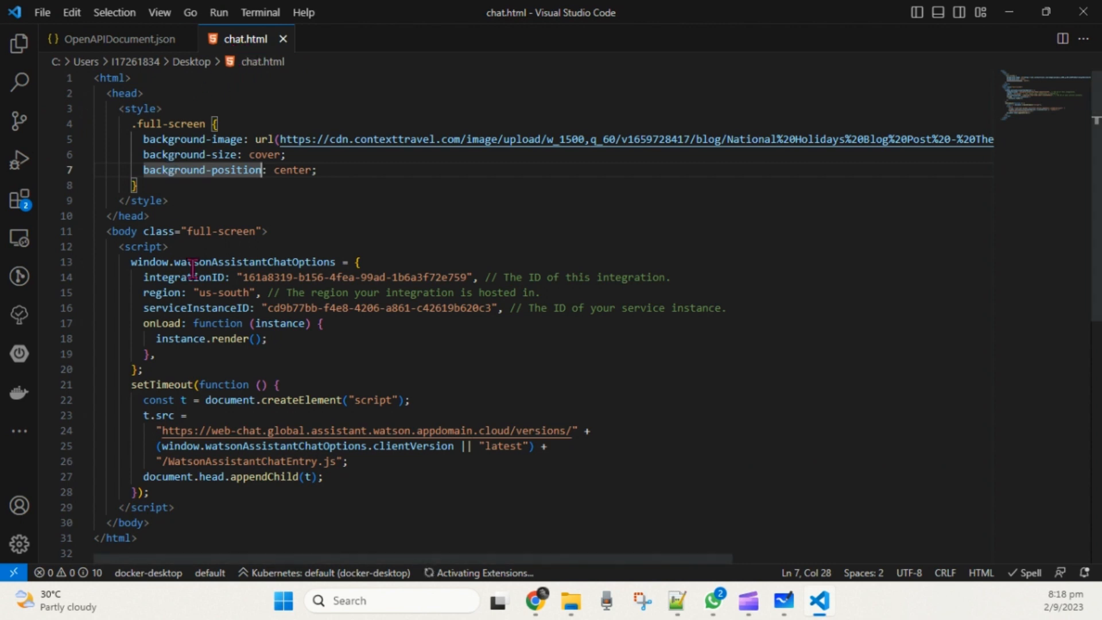
drag(117, 248, 300, 505)
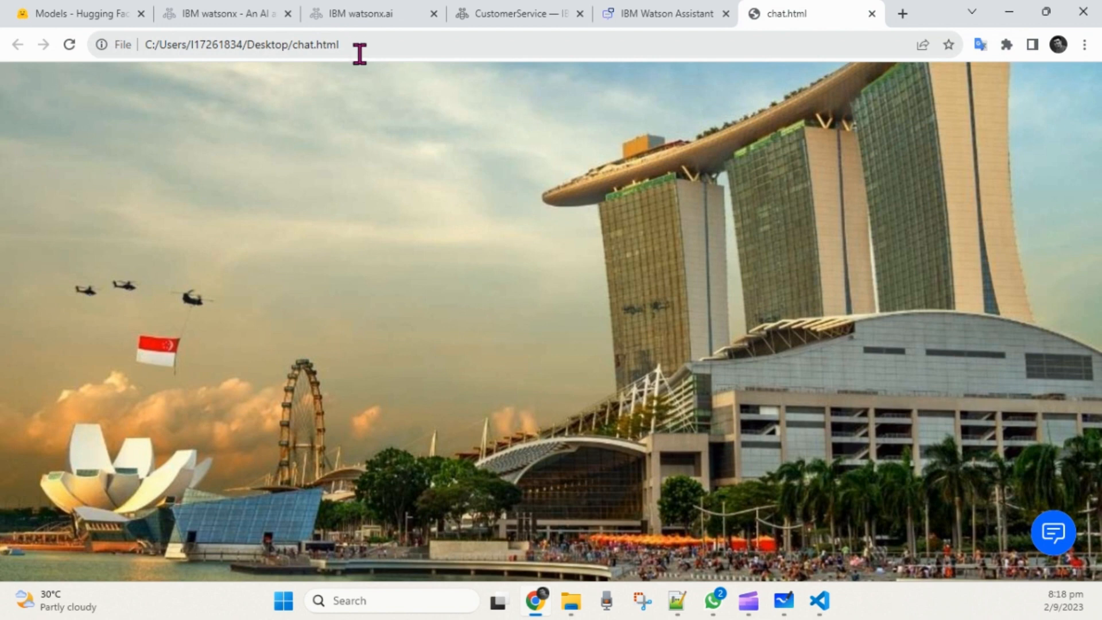
Step: Open the web chat on the chat.html page in the browser and send the message "Hello"
click(1054, 537)
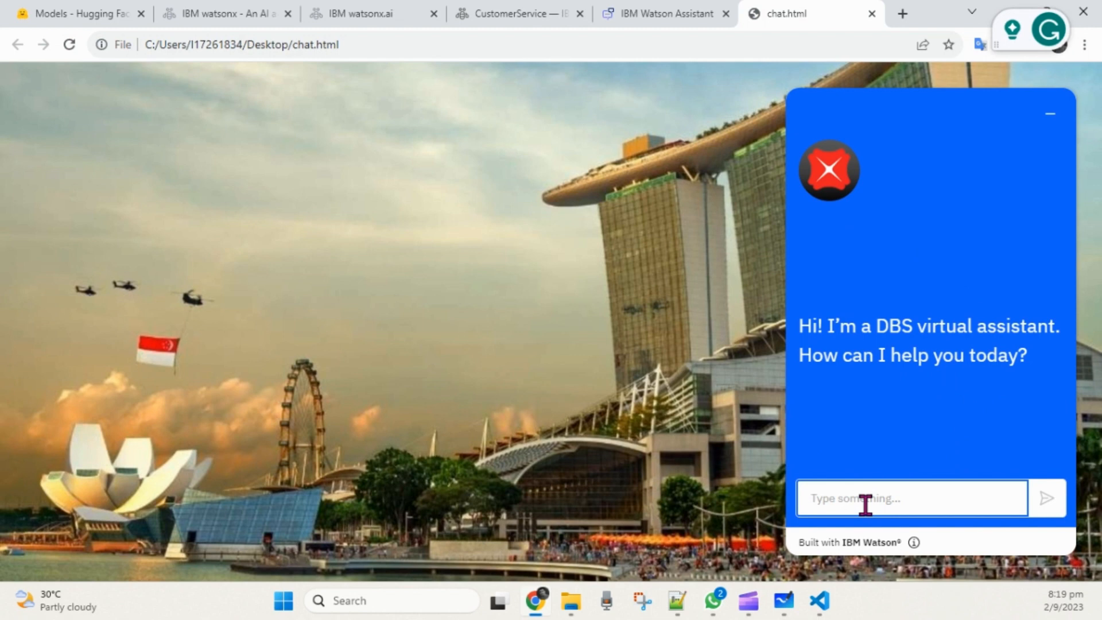
text(Hello)
key(Return)
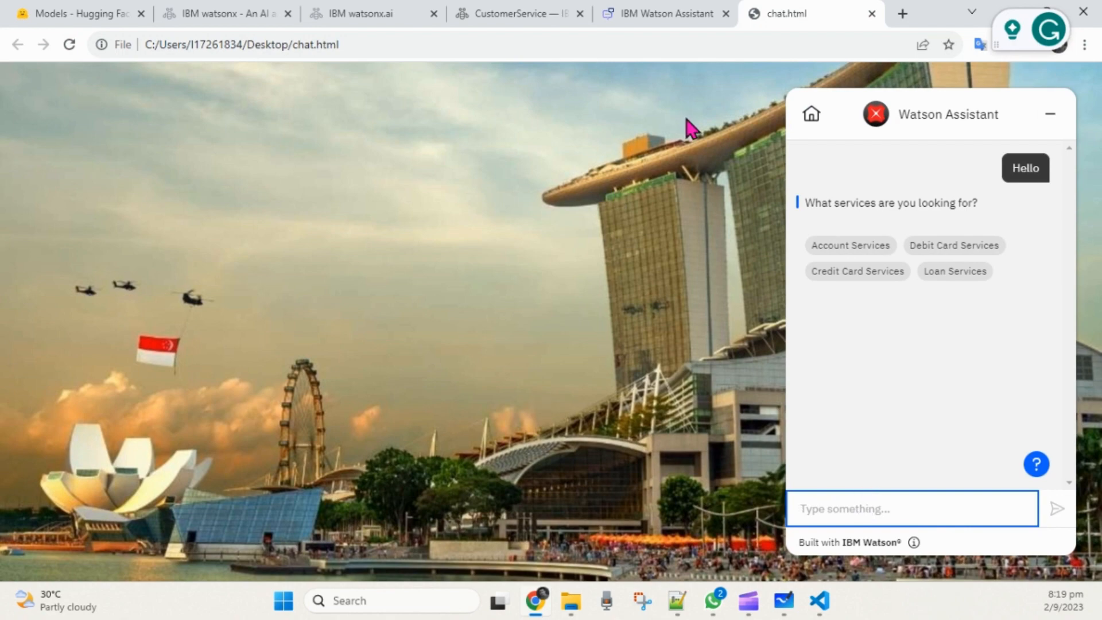
Step: Close the web chat customization, view the starting phrases of the "I am WATSON" action, and return to the chat.html page
click(551, 12)
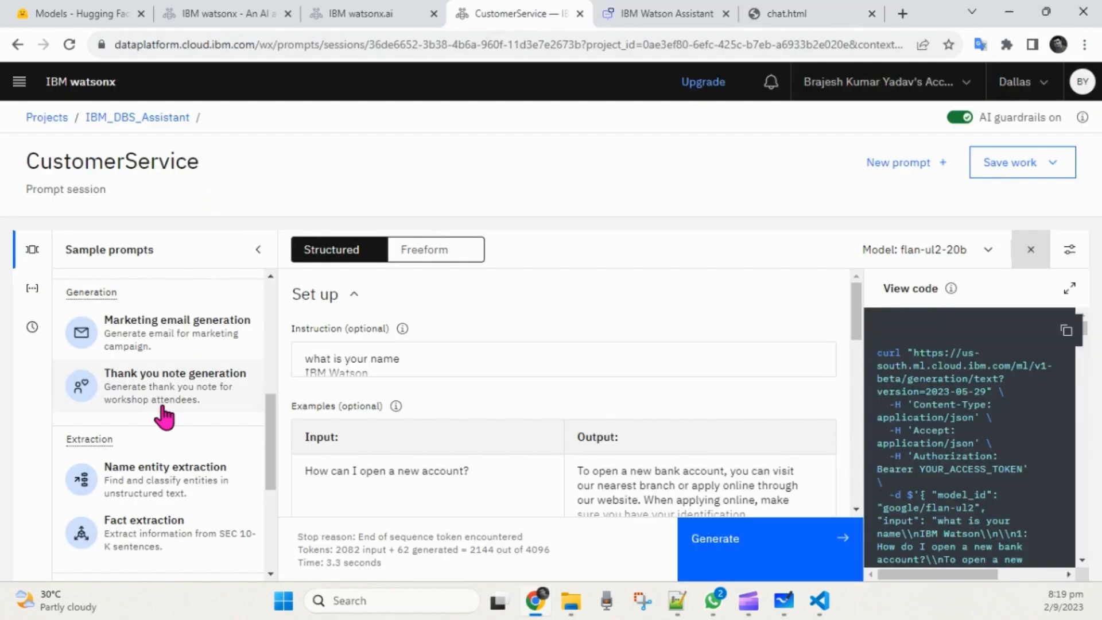
click(634, 16)
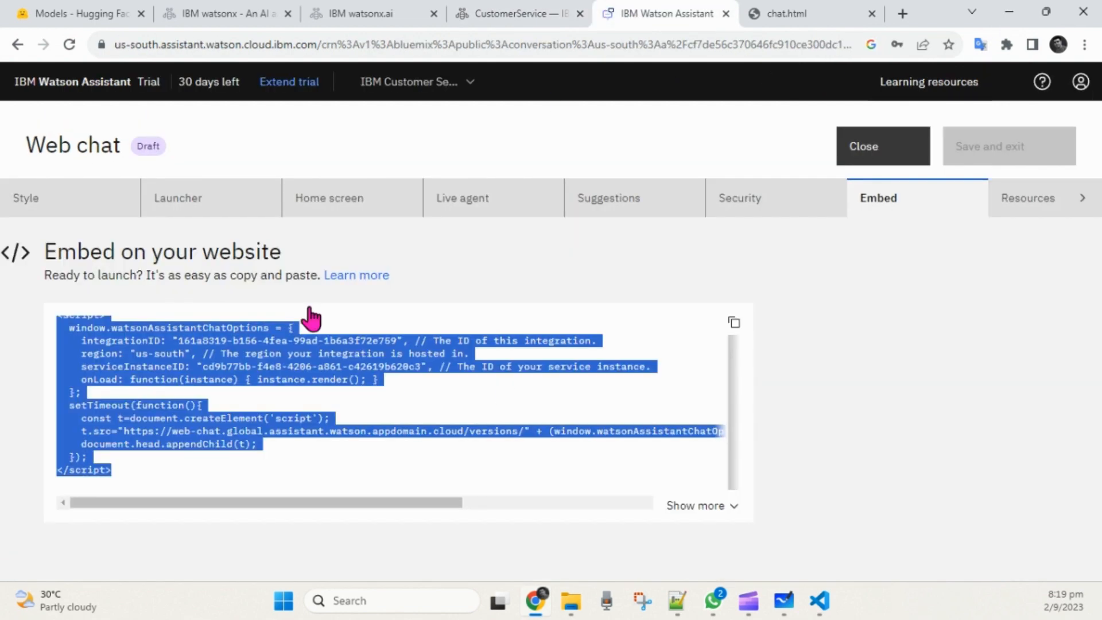
click(881, 151)
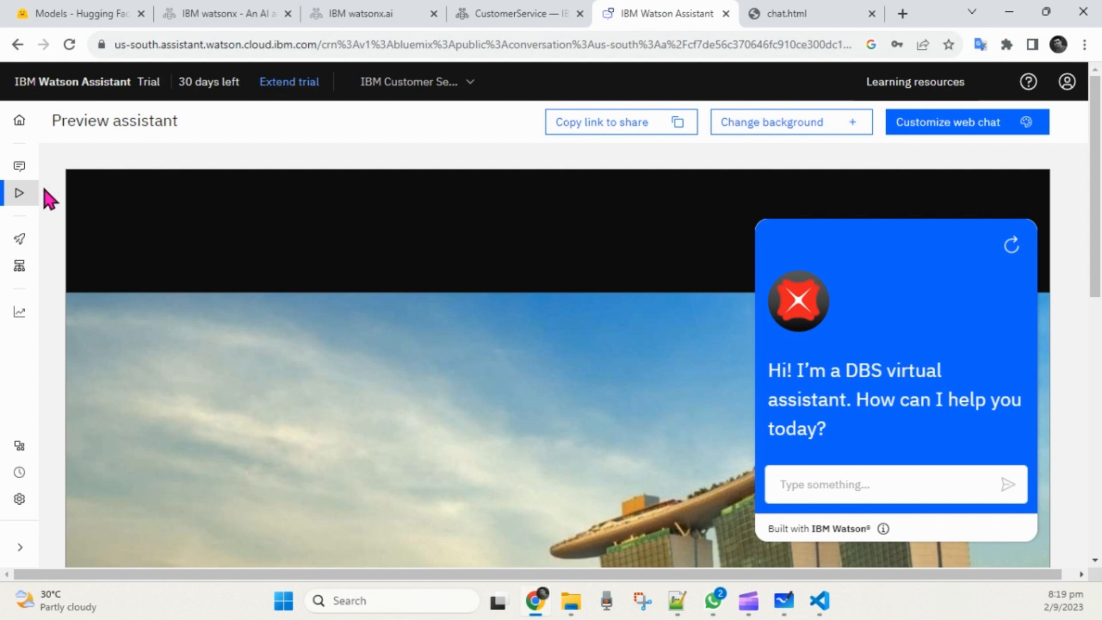
click(20, 168)
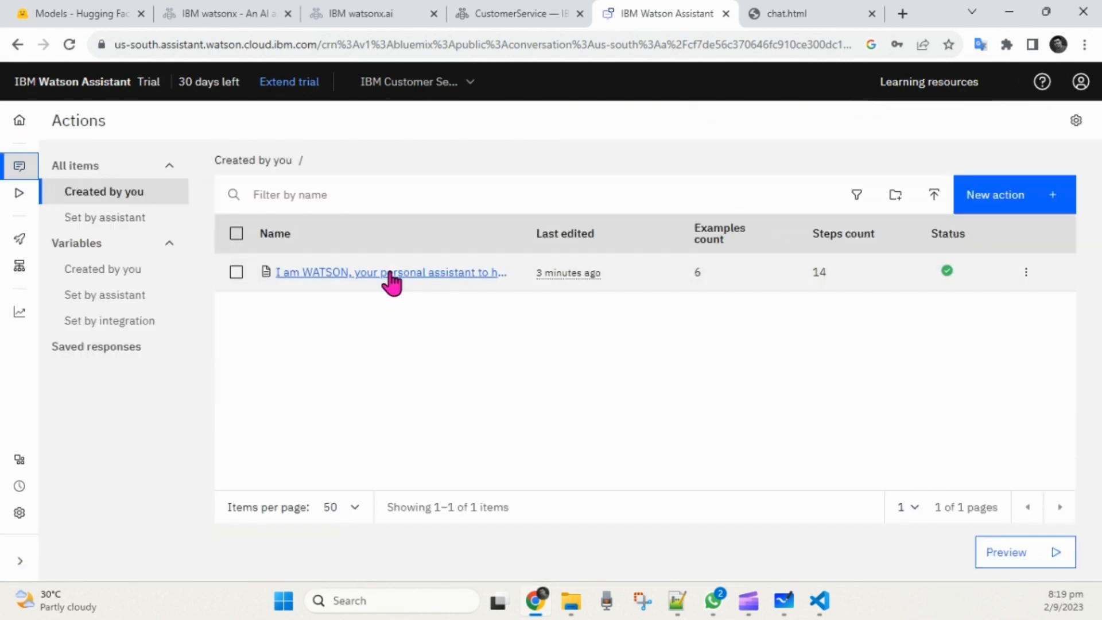
click(362, 273)
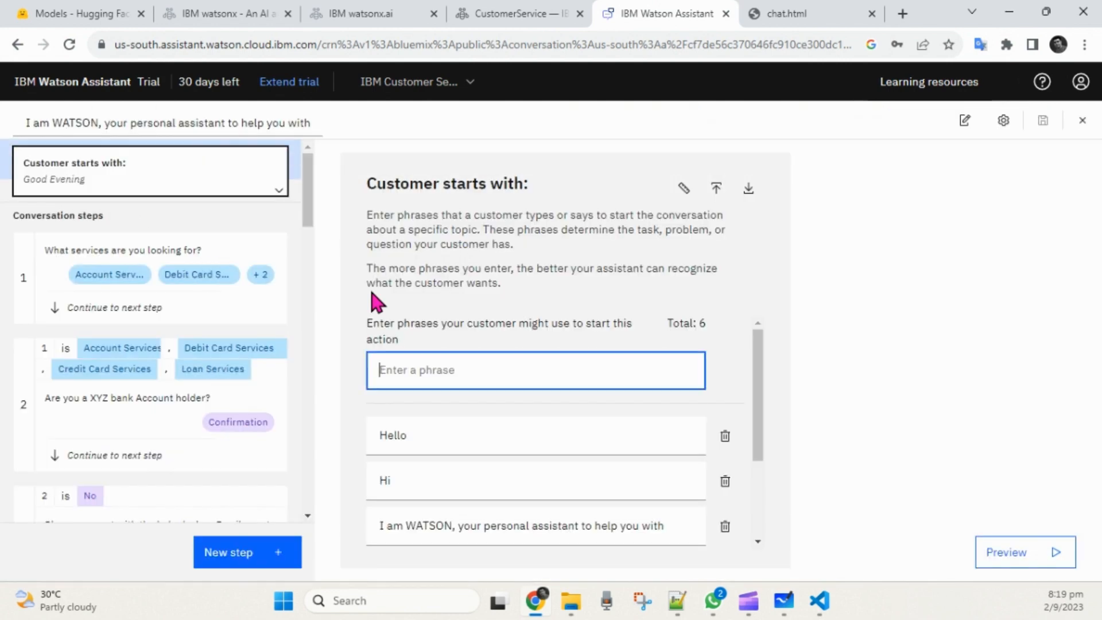
click(785, 14)
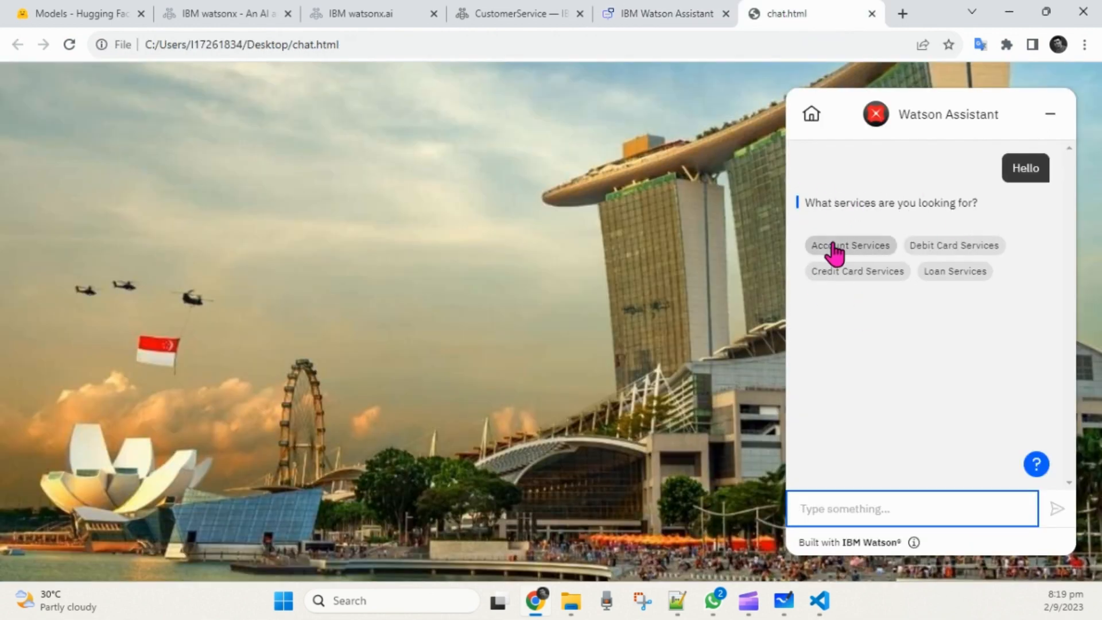
Step: Choose Account Services in the web chat and answer Yes to being an XYZ bank account holder
click(882, 252)
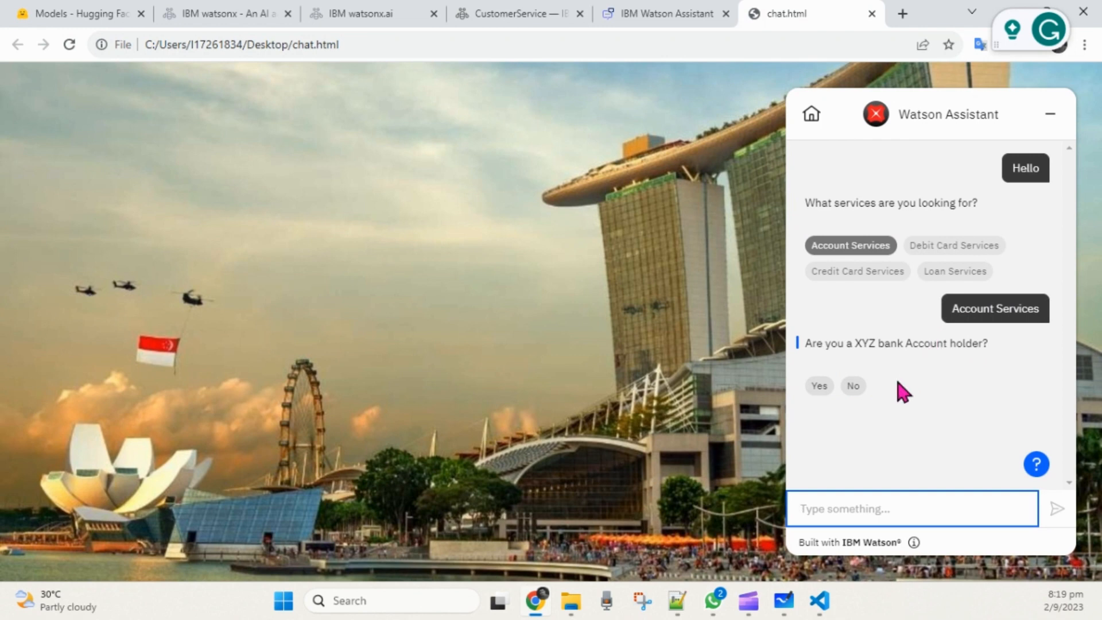
click(827, 388)
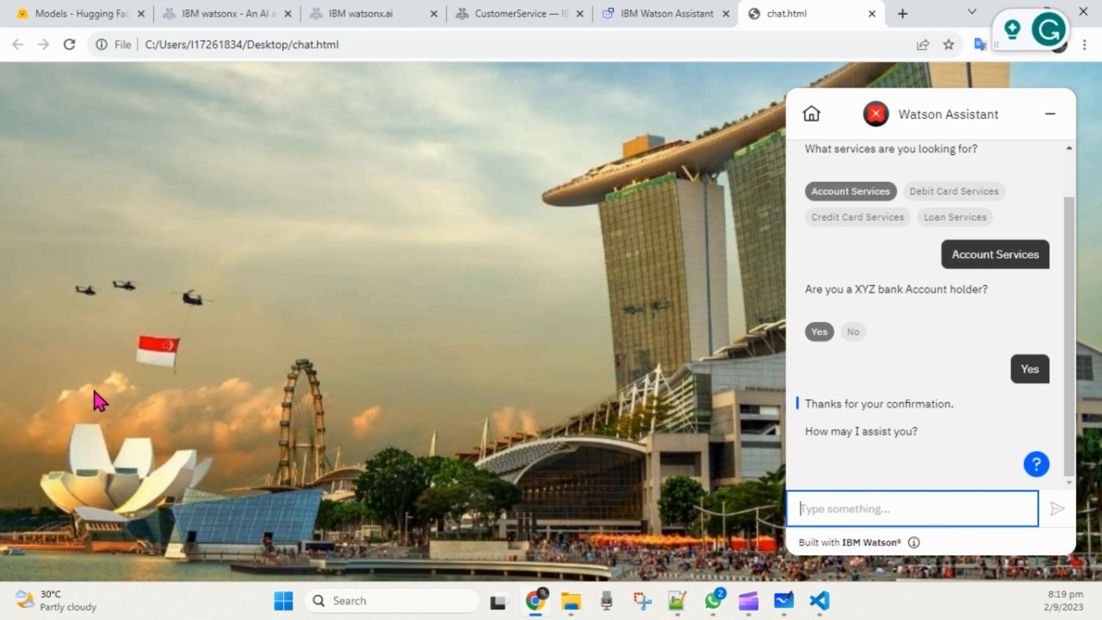
Step: Send the question "How do i open new bank account?" in the web chat
key(alt+Tab)
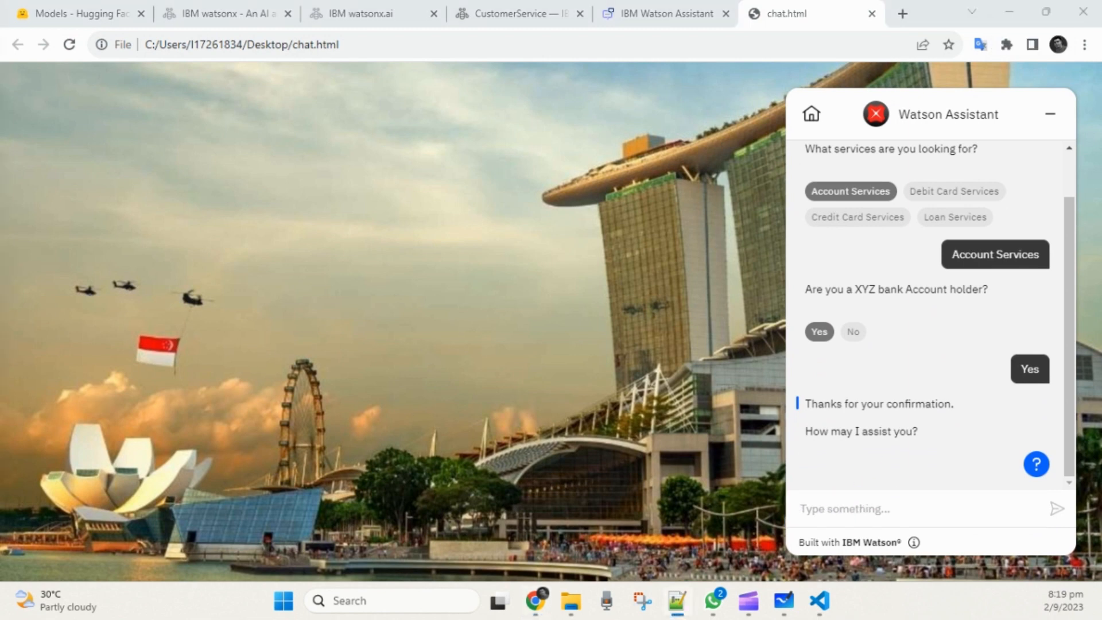
click(914, 506)
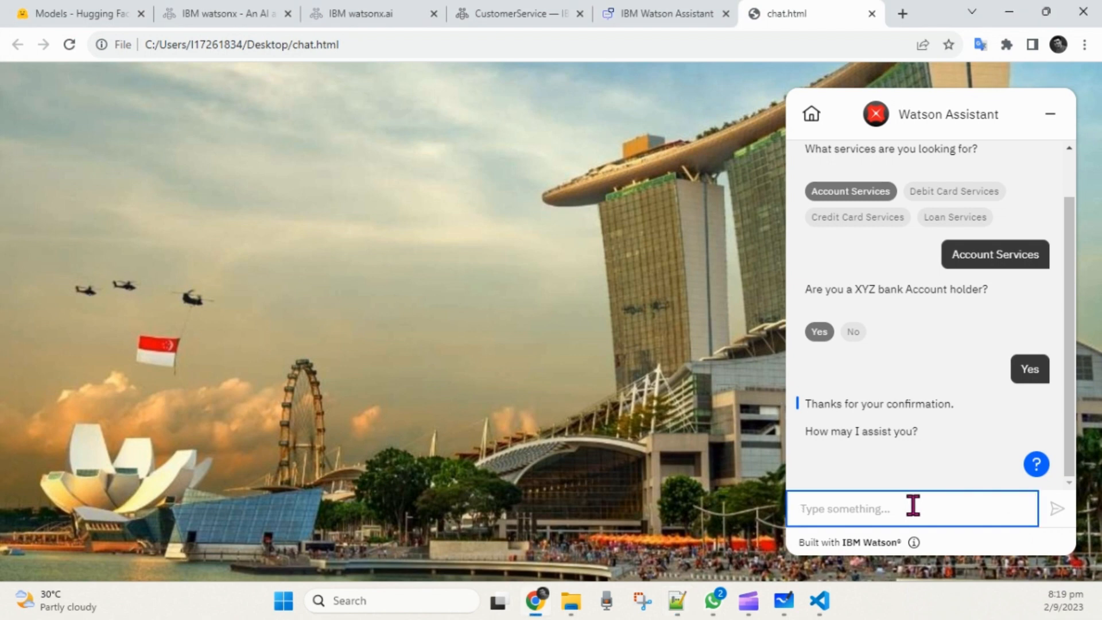
text(How d)
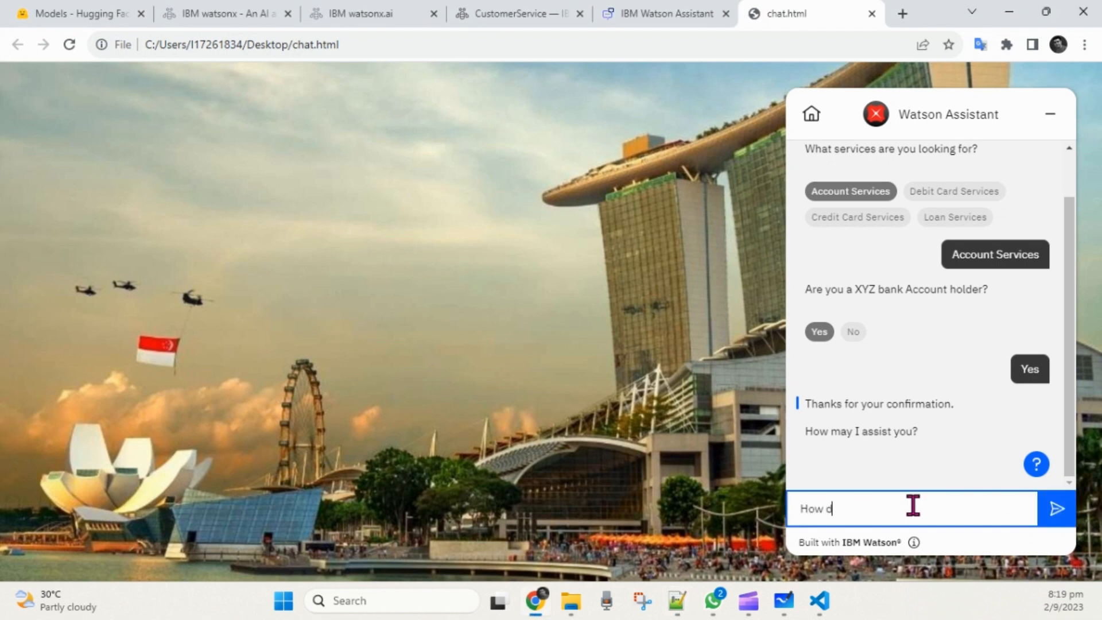
text(o i open new bank a)
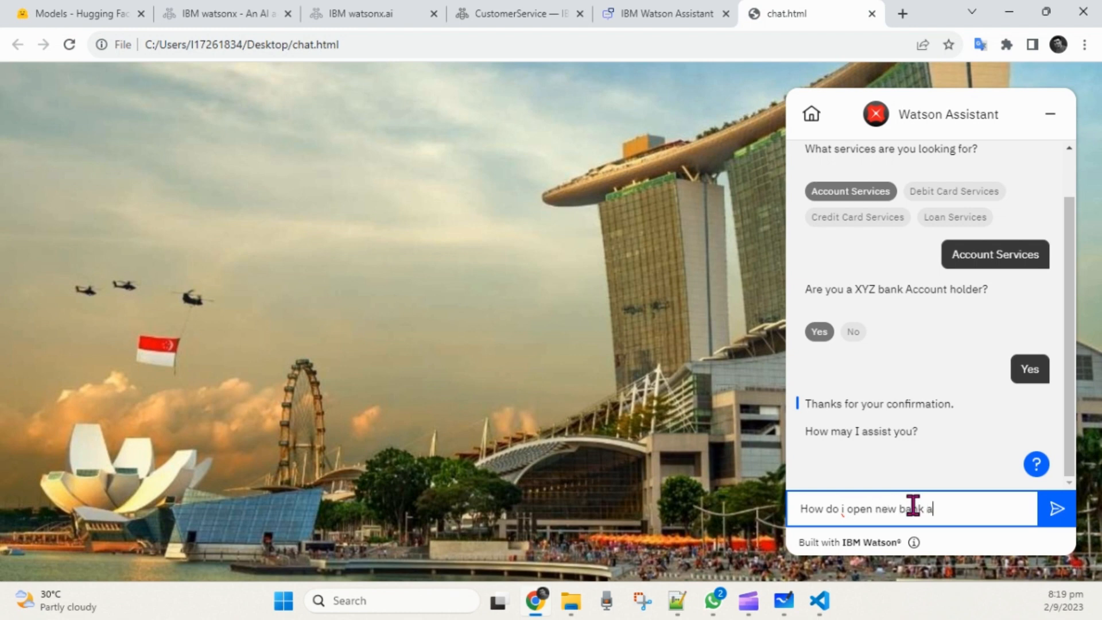
text(ccount?)
key(Return)
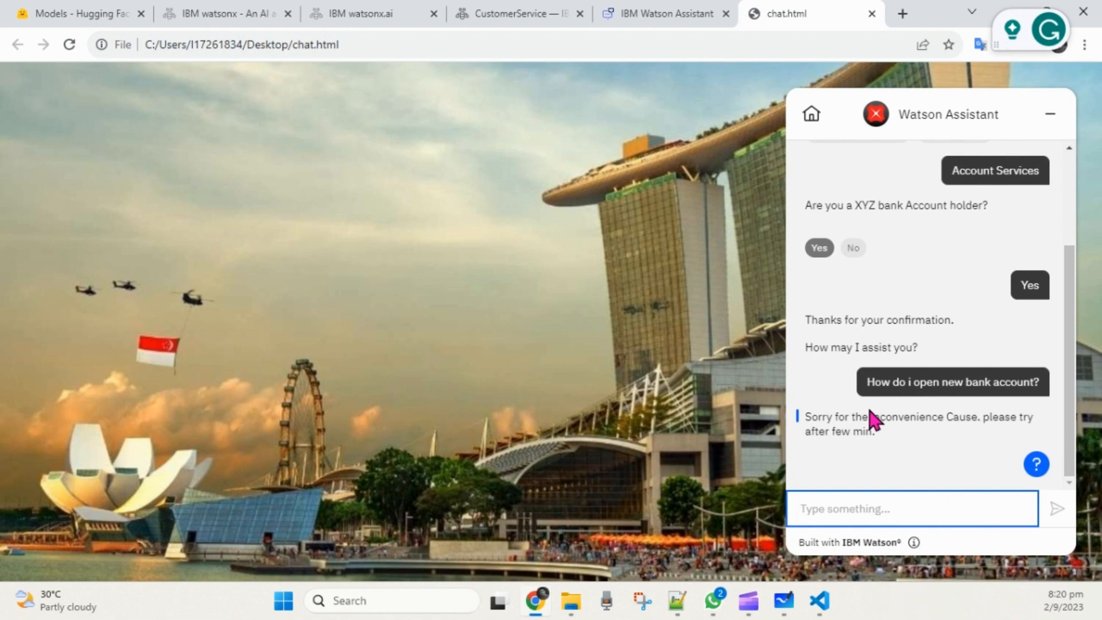
Step: Highlight the assistant's full reply to the new bank account question
click(890, 411)
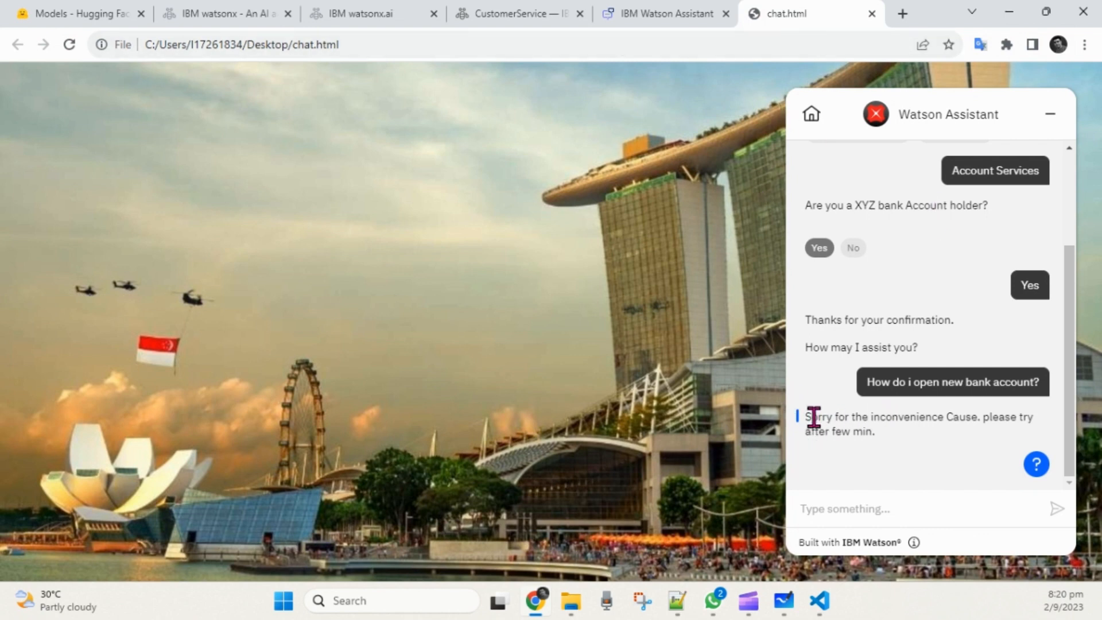
drag(814, 418, 931, 459)
click(936, 461)
drag(806, 416, 907, 455)
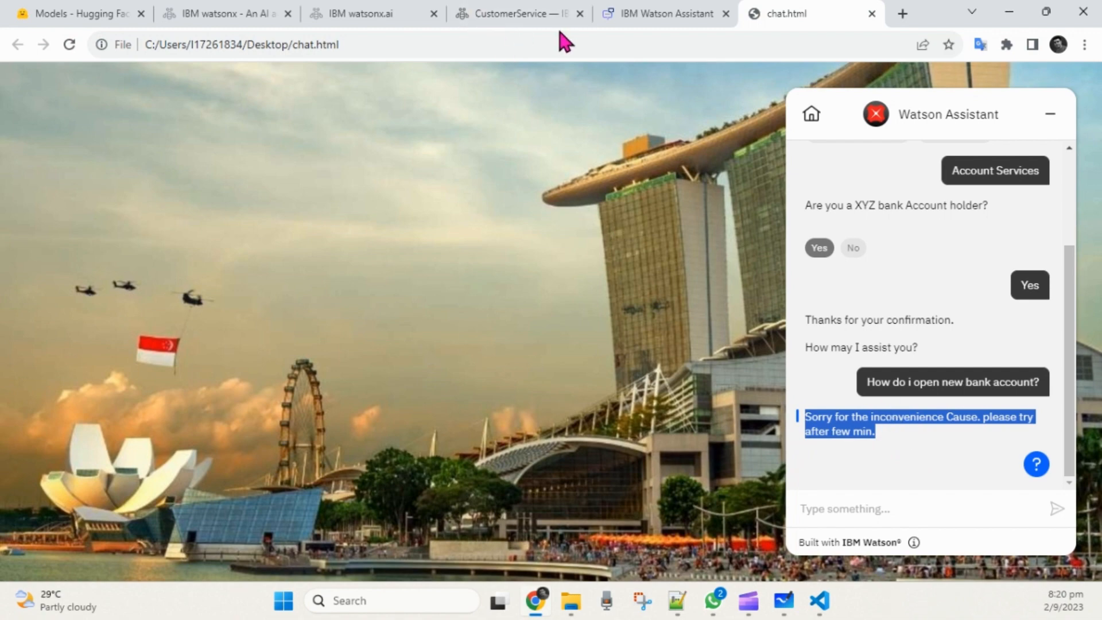
Step: View the test input and output of the CustomerService prompt in watsonx with the code view closed, and return to the chat.html page
click(499, 12)
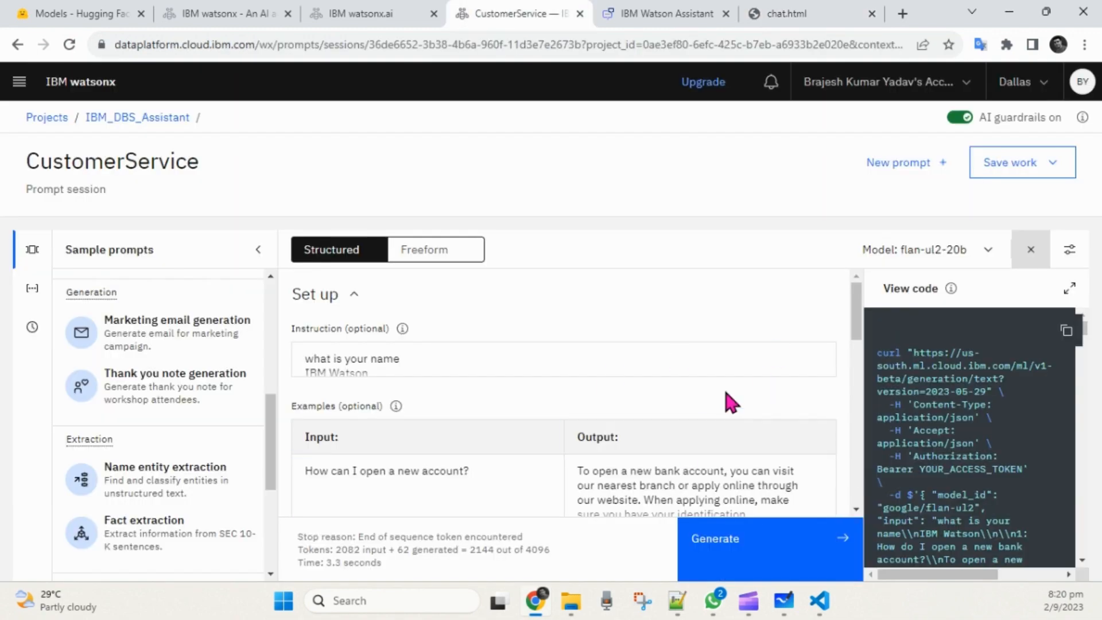
scroll(727, 396, down, 10)
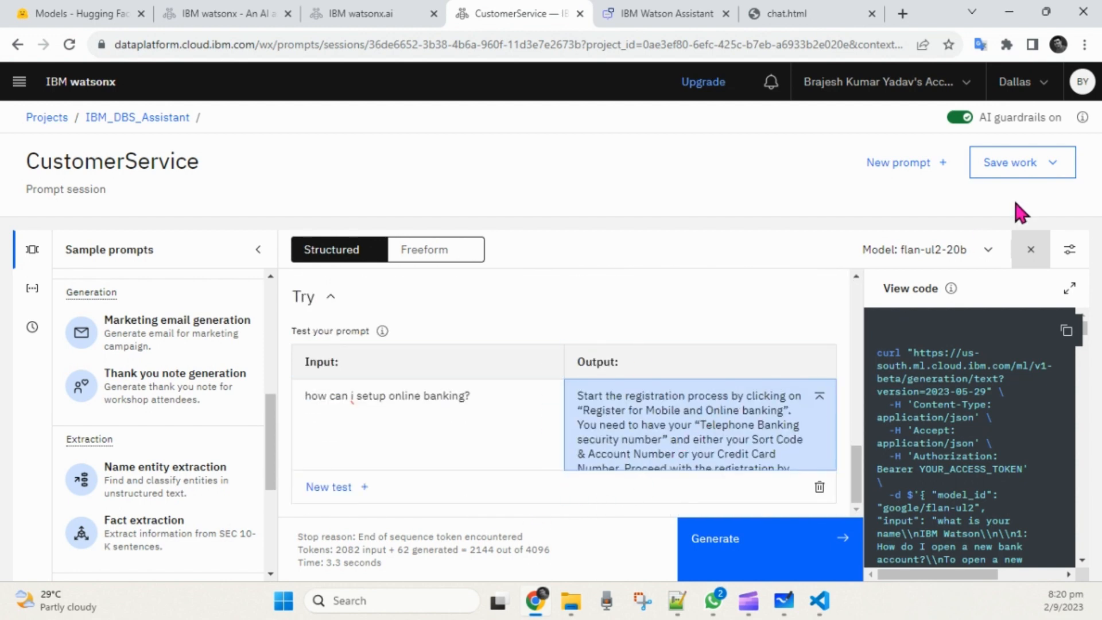
click(1034, 252)
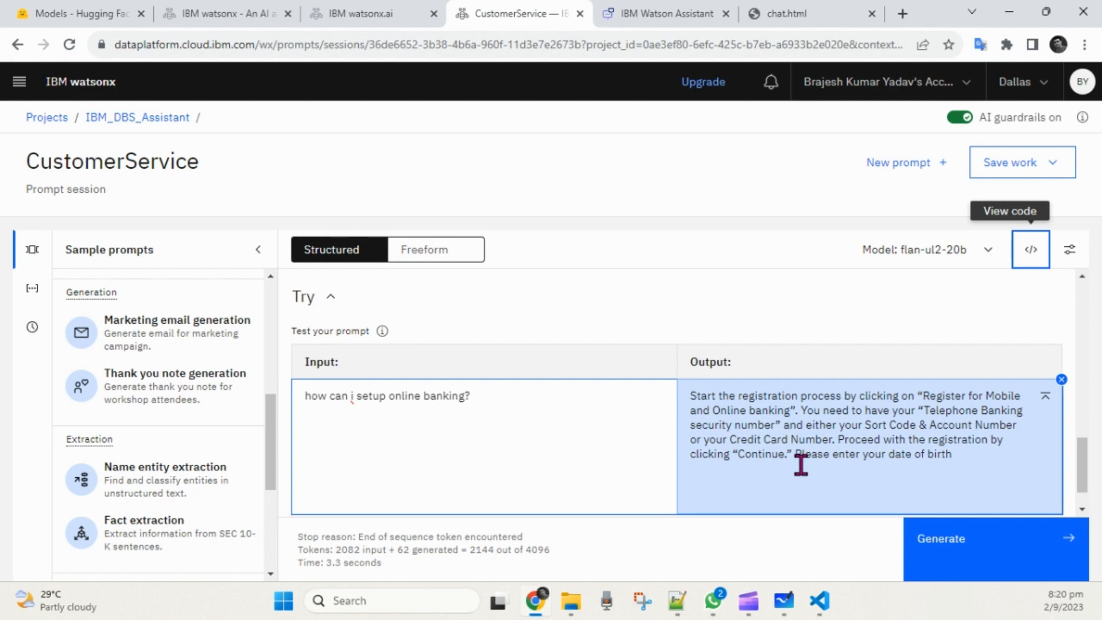
click(798, 15)
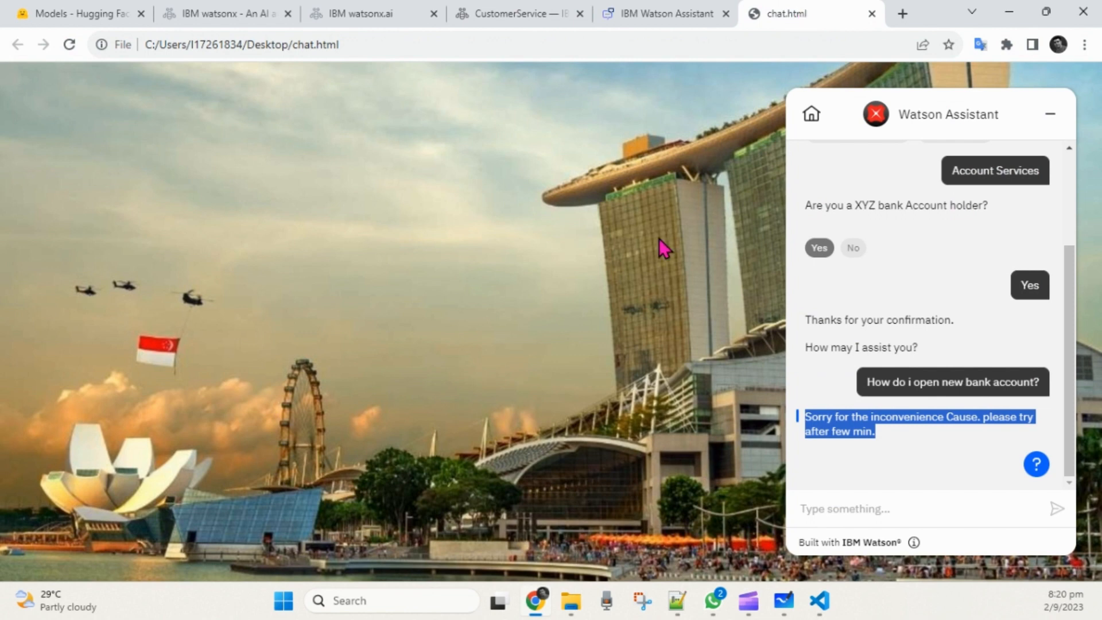